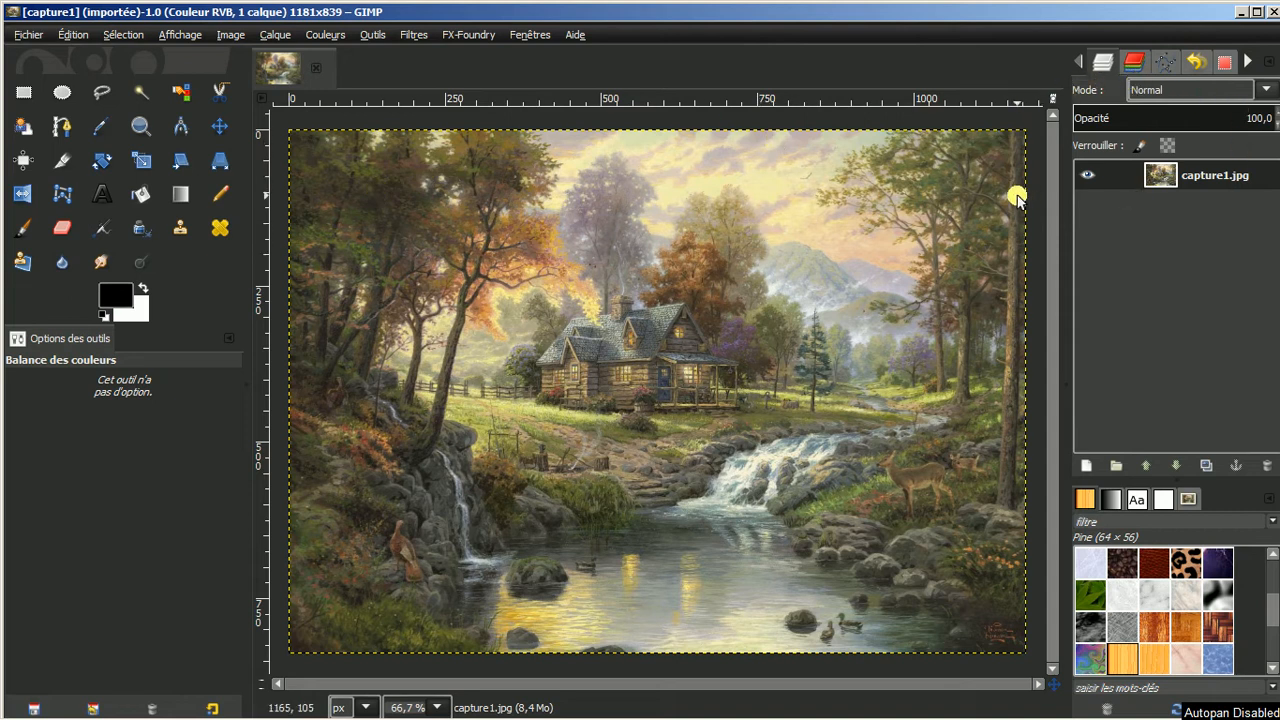
# Add an alpha channel to the capture1.jpg layer and duplicate the layer
pyautogui.rightClick(1222, 175)
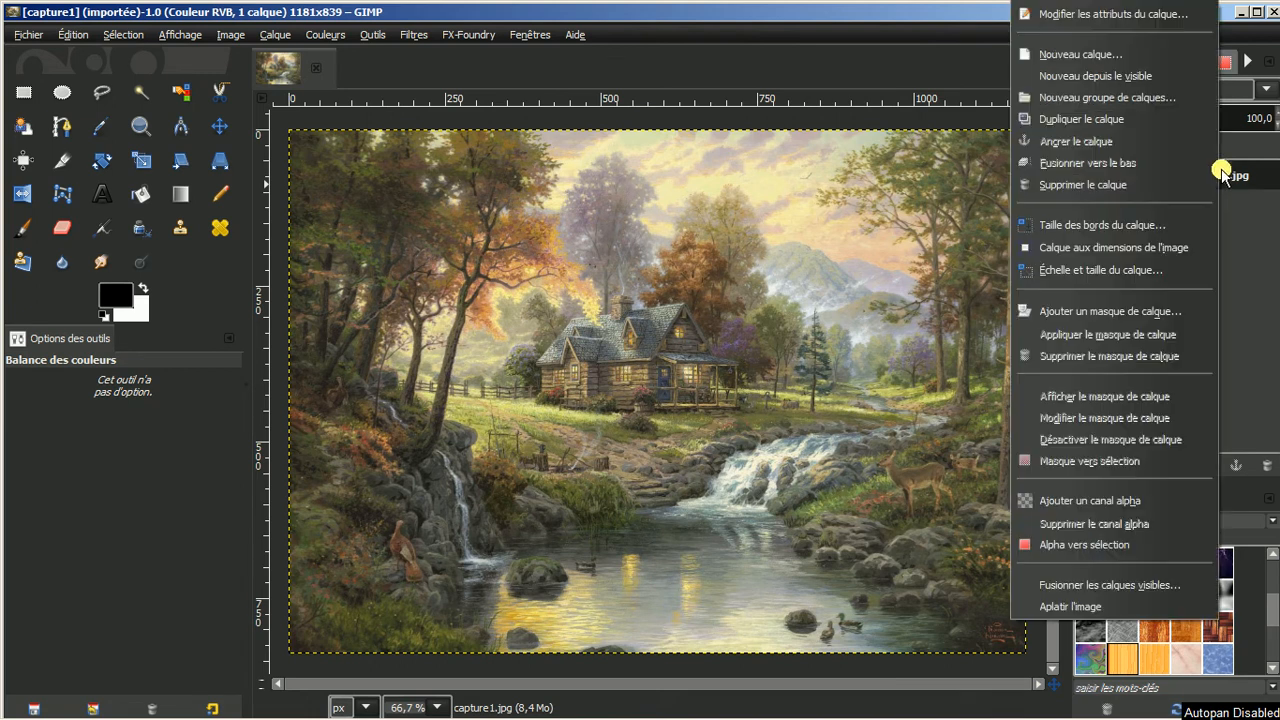
pyautogui.click(1100, 500)
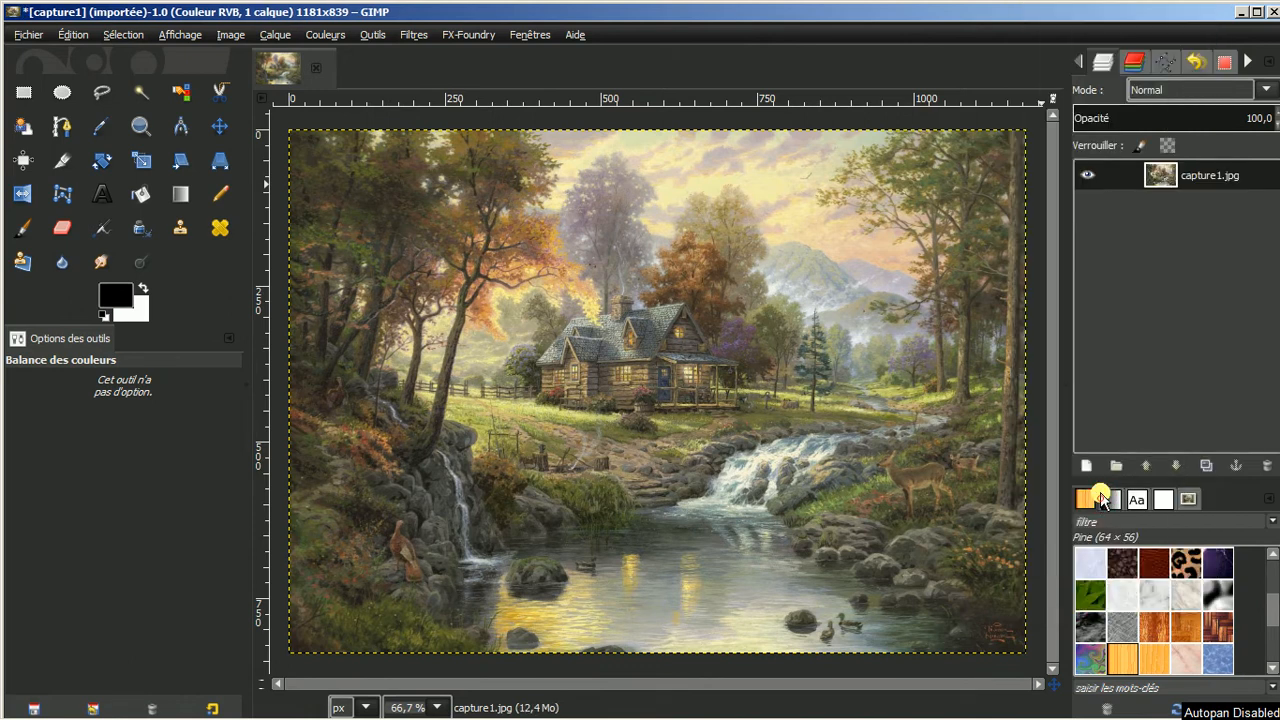
pyautogui.click(1206, 468)
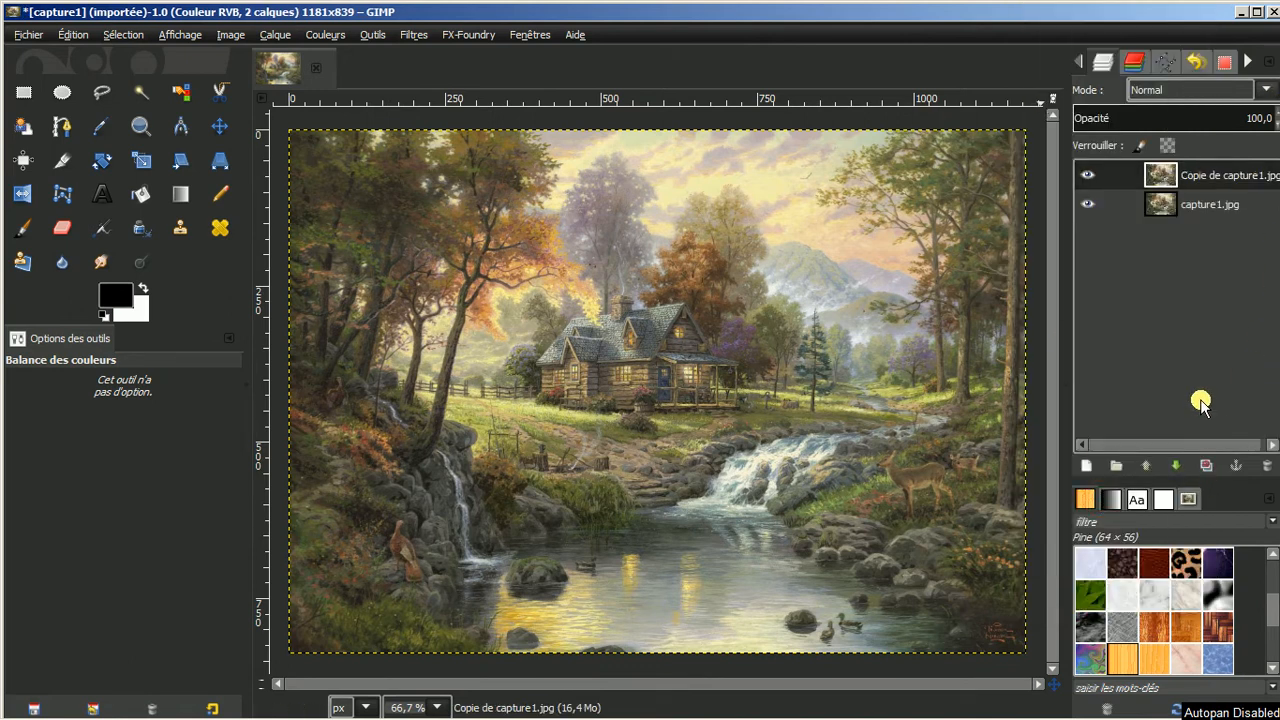
# Hide the original capture1.jpg layer and add a new 1181 × 839 px layer with transparent fill above the copy
pyautogui.click(1087, 204)
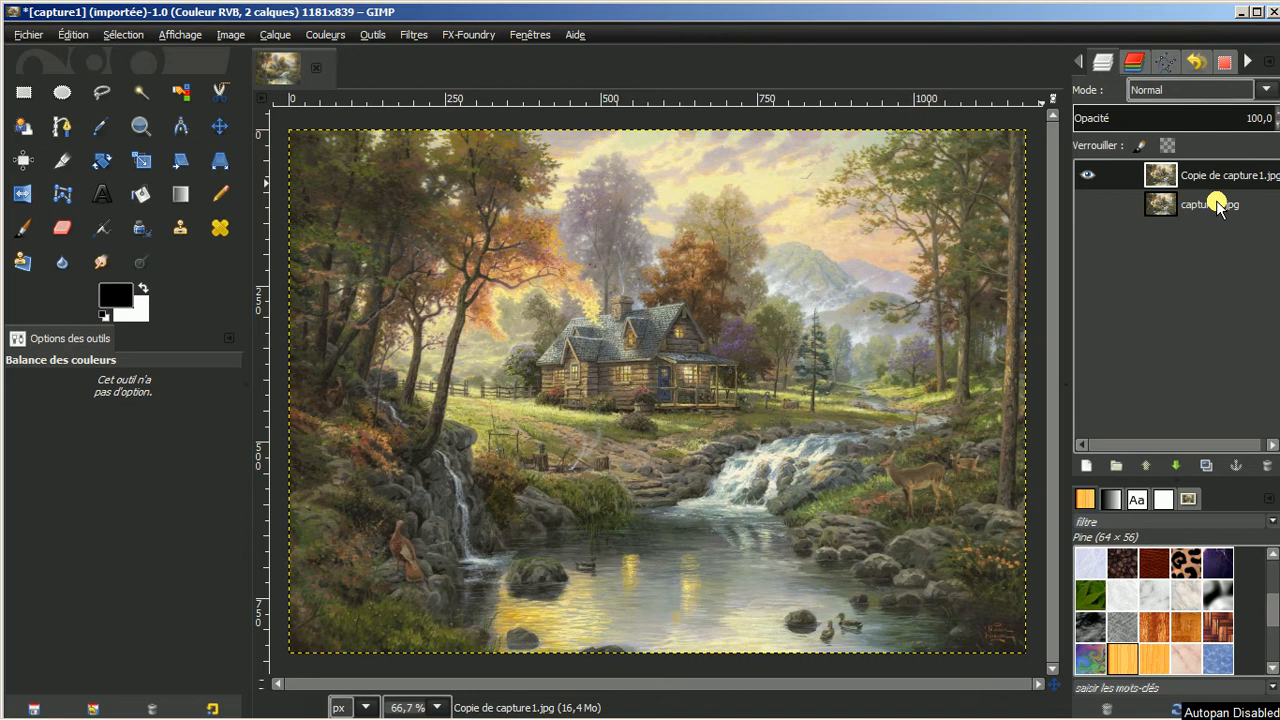
pyautogui.click(1087, 467)
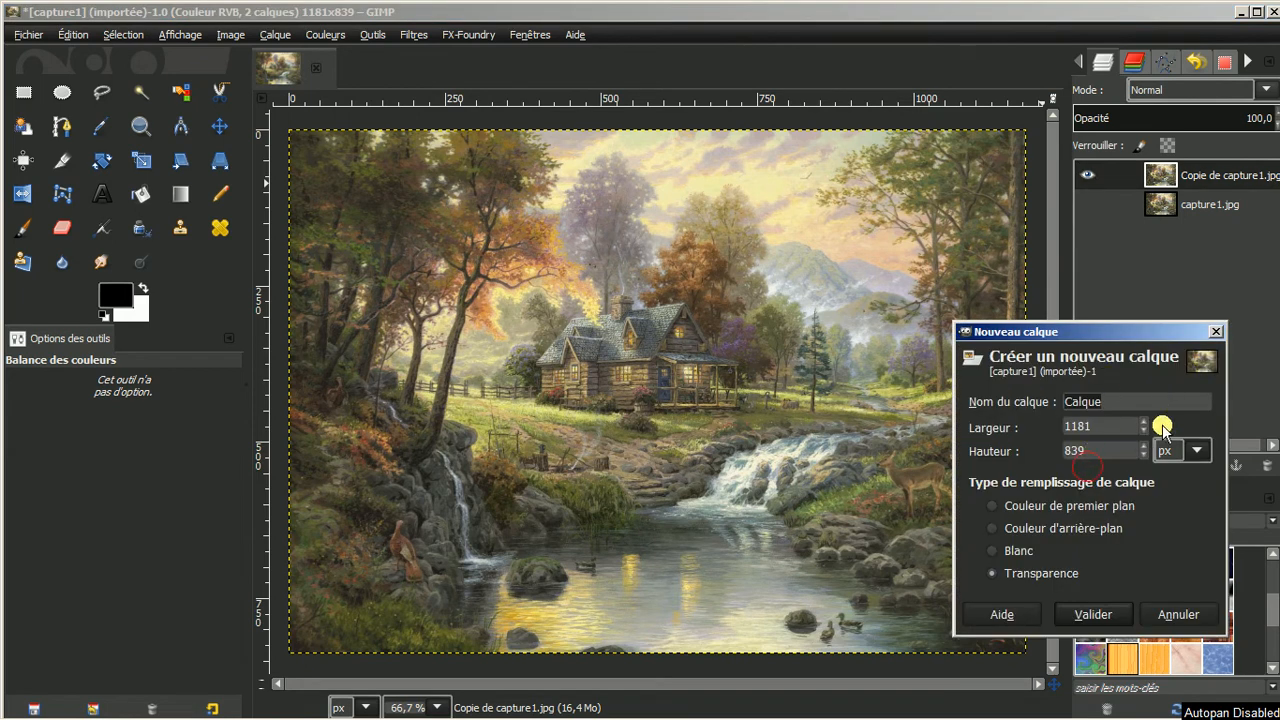
pyautogui.click(1093, 614)
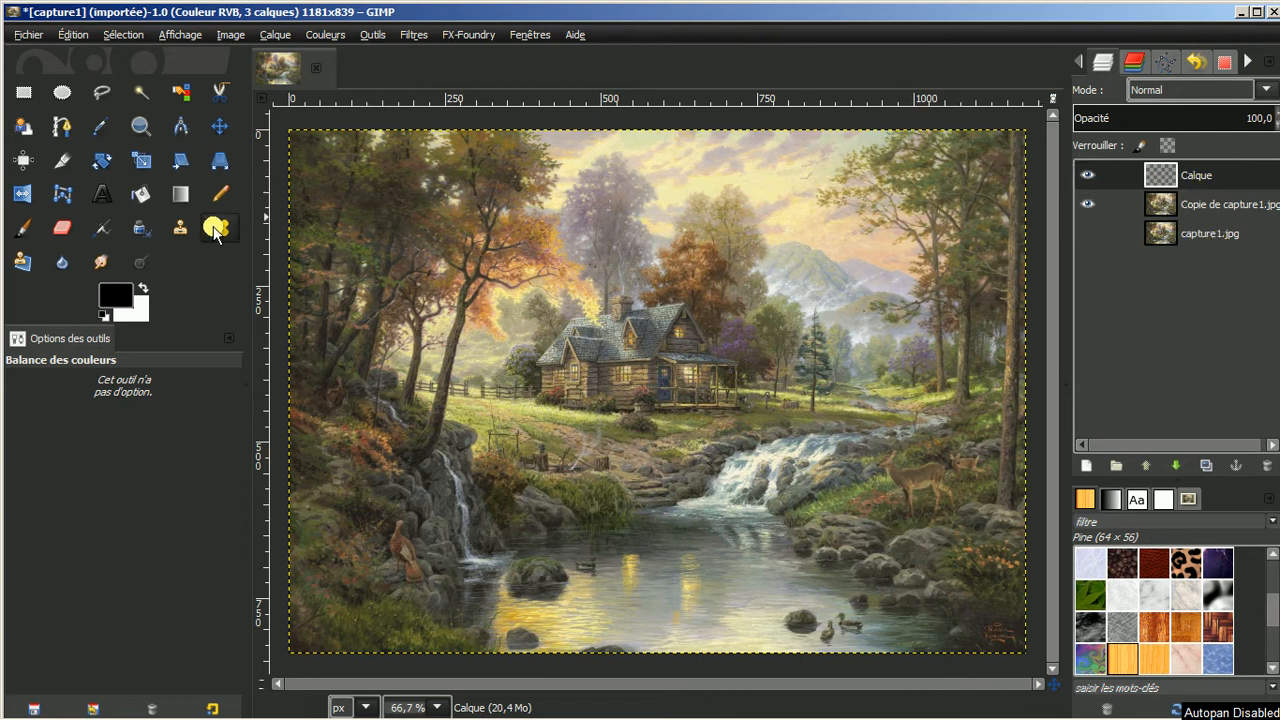
# Fill the whole new transparent layer with the Wood (96 × 96) pattern using the bucket fill tool
pyautogui.click(142, 195)
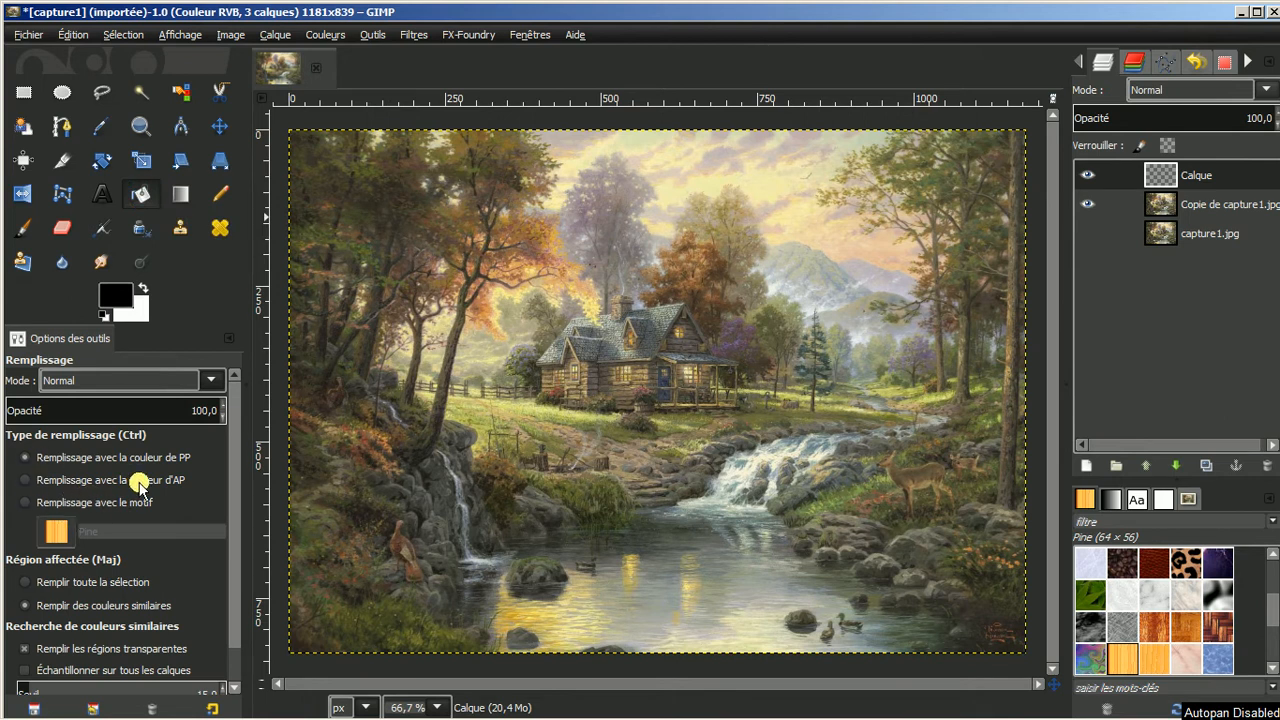
pyautogui.click(22, 503)
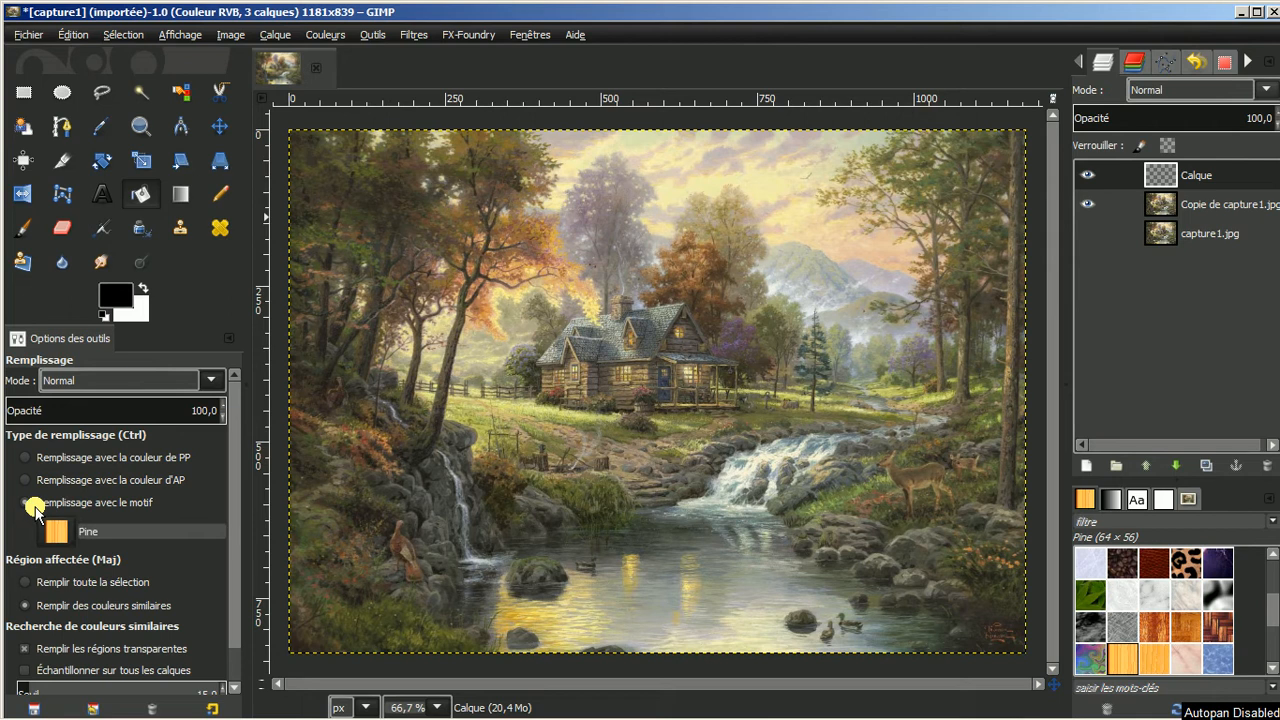
pyautogui.click(24, 582)
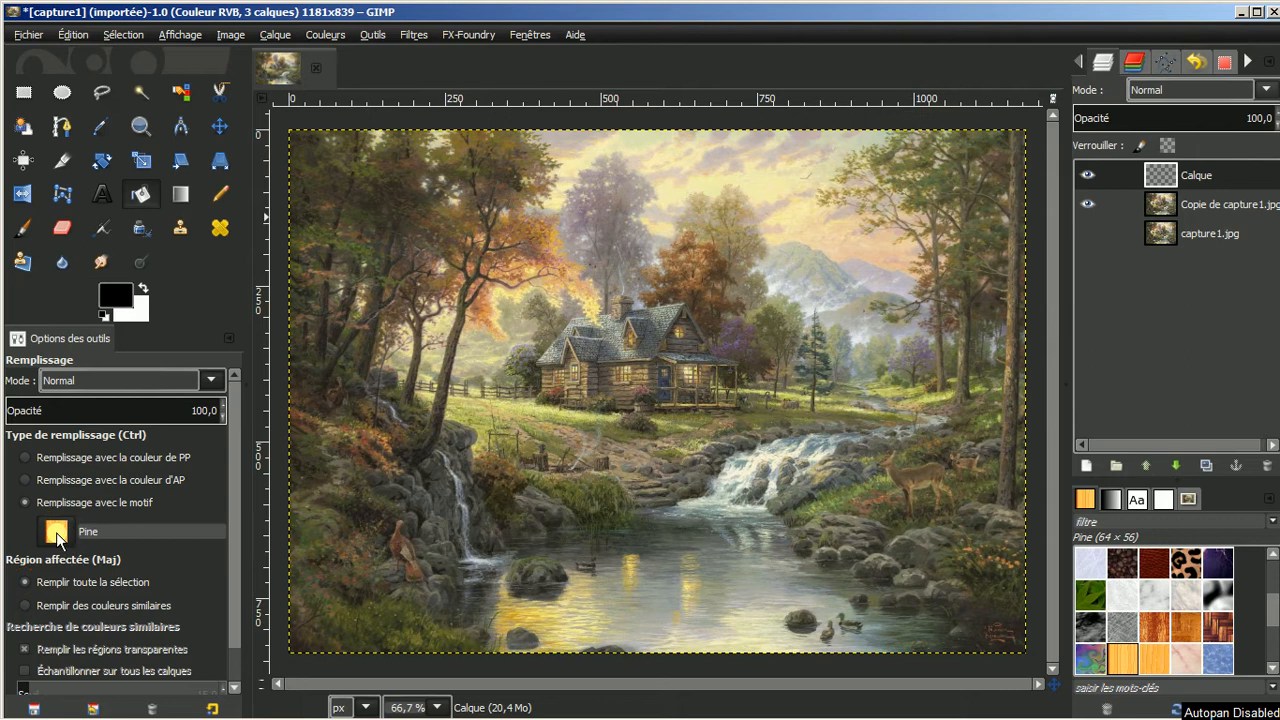
pyautogui.click(57, 536)
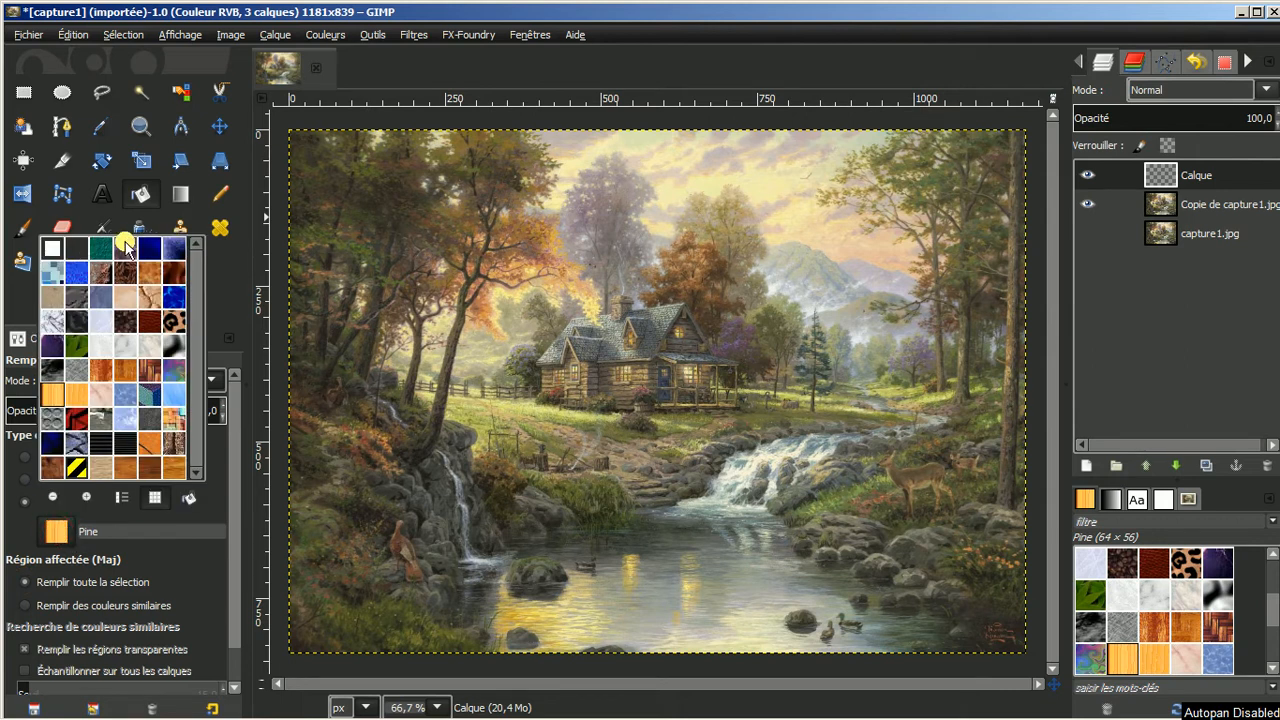
pyautogui.click(121, 502)
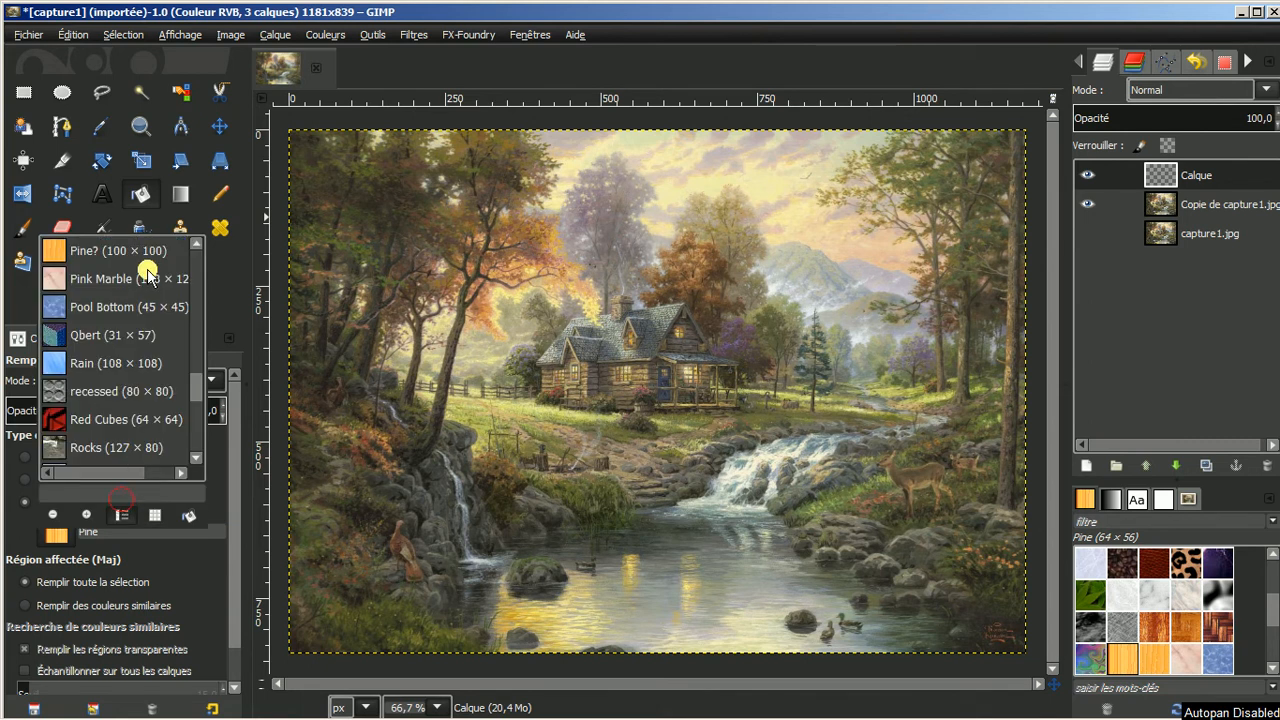
pyautogui.moveTo(195, 392); pyautogui.dragTo(200, 451)
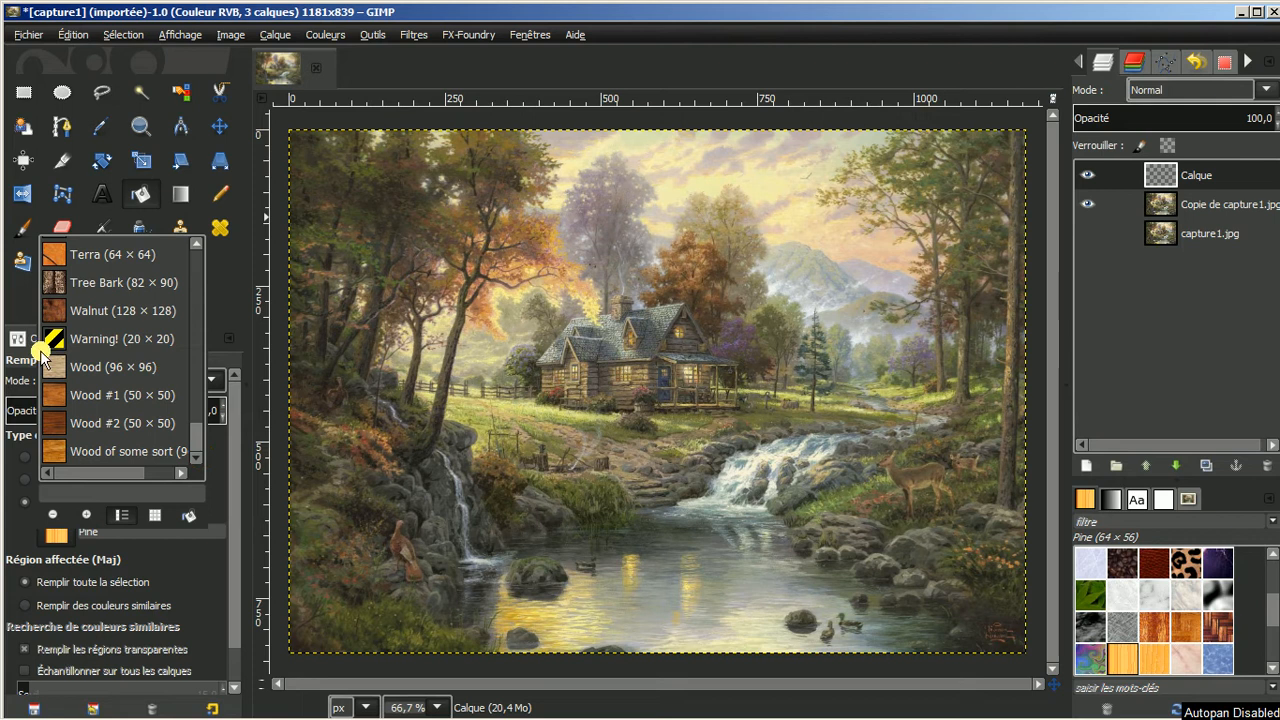
pyautogui.click(90, 367)
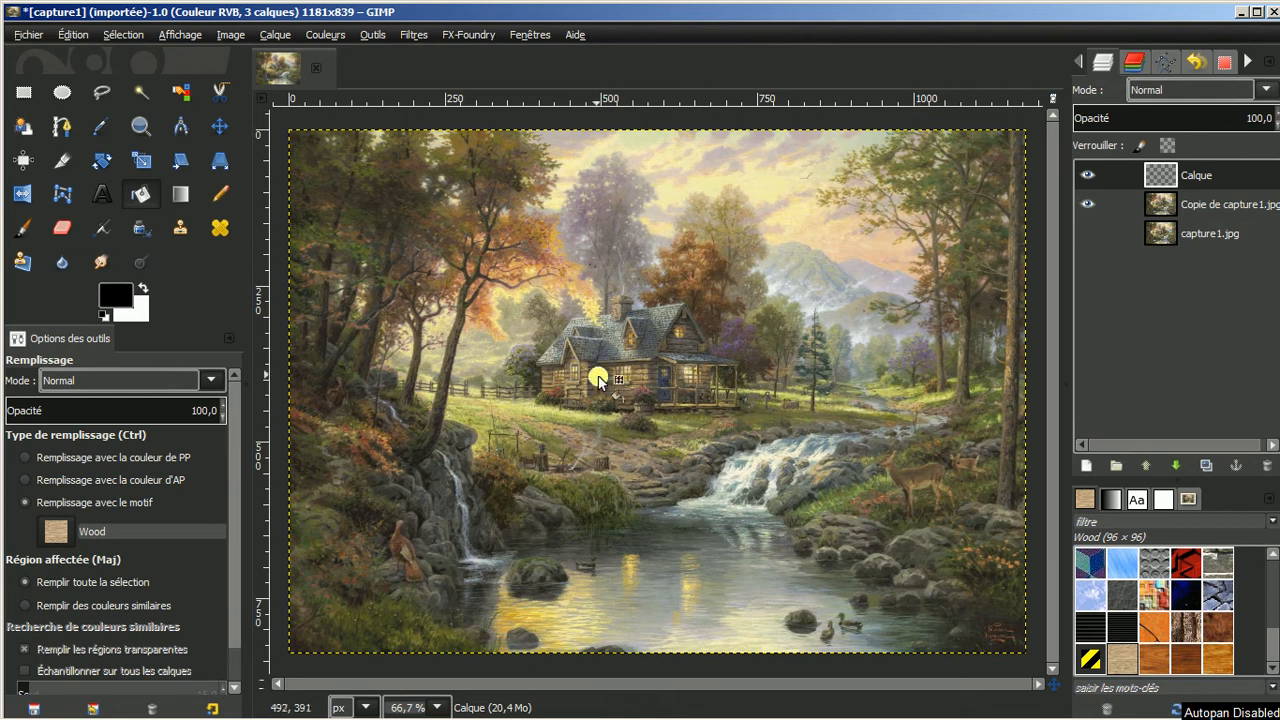
pyautogui.click(632, 371)
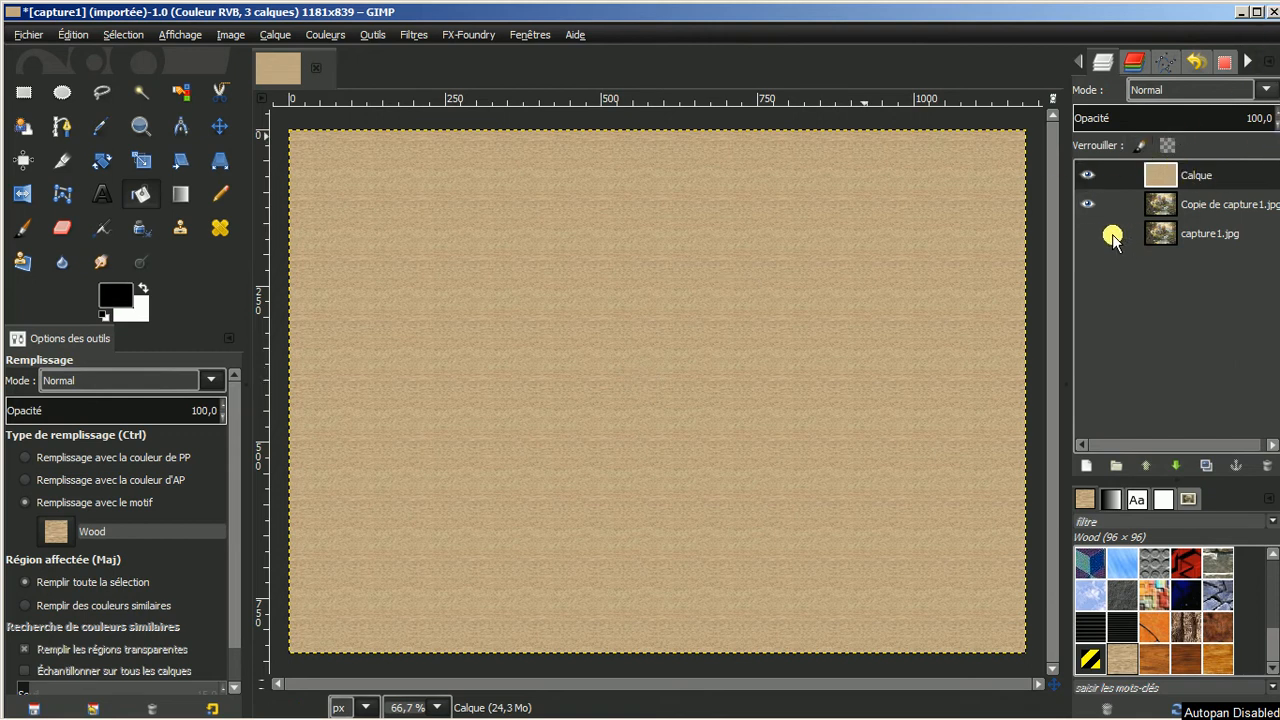
# Move the copied picture layer above the wood layer and add a new layer filled with white (Blanc) on top
pyautogui.click(1205, 205)
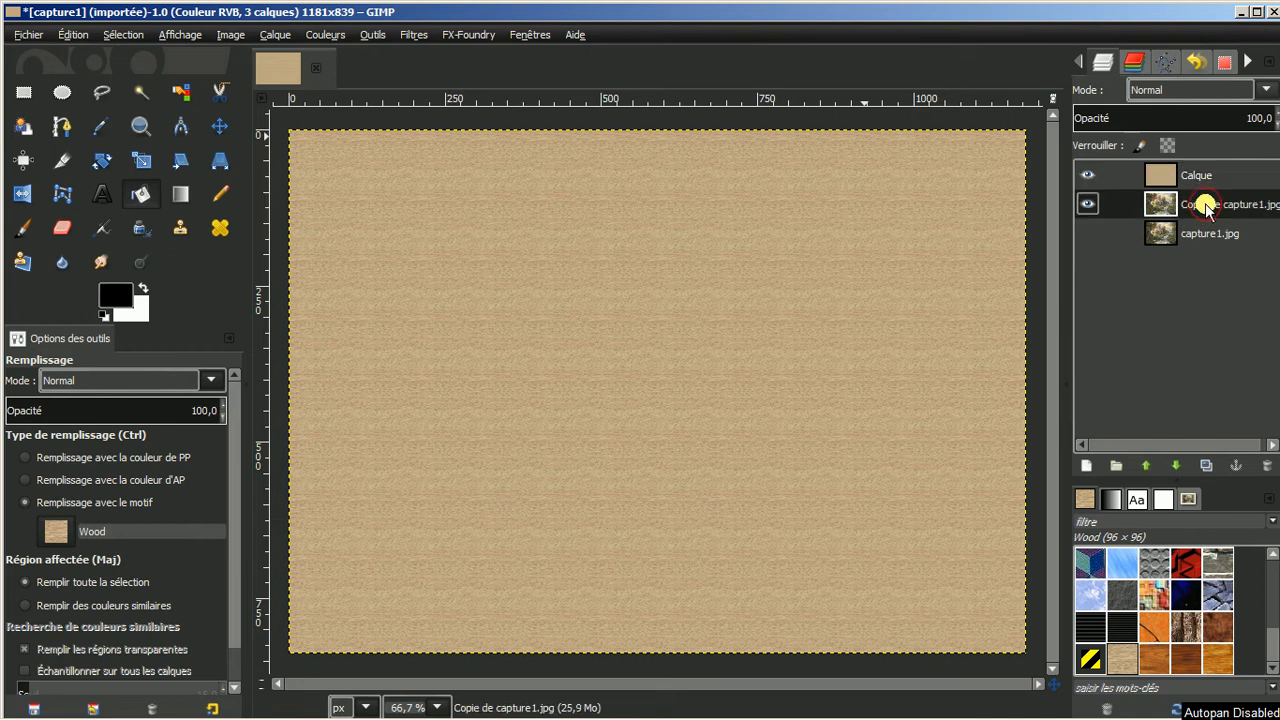
pyautogui.click(1146, 466)
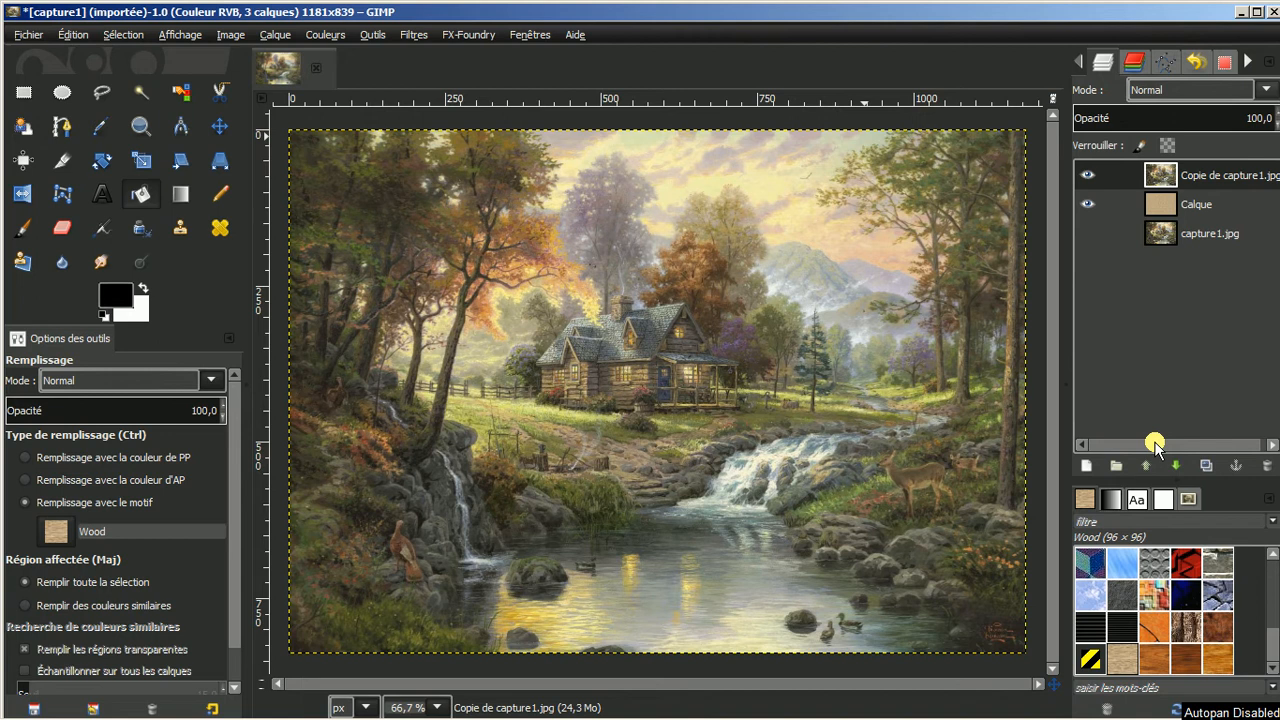
pyautogui.click(1085, 467)
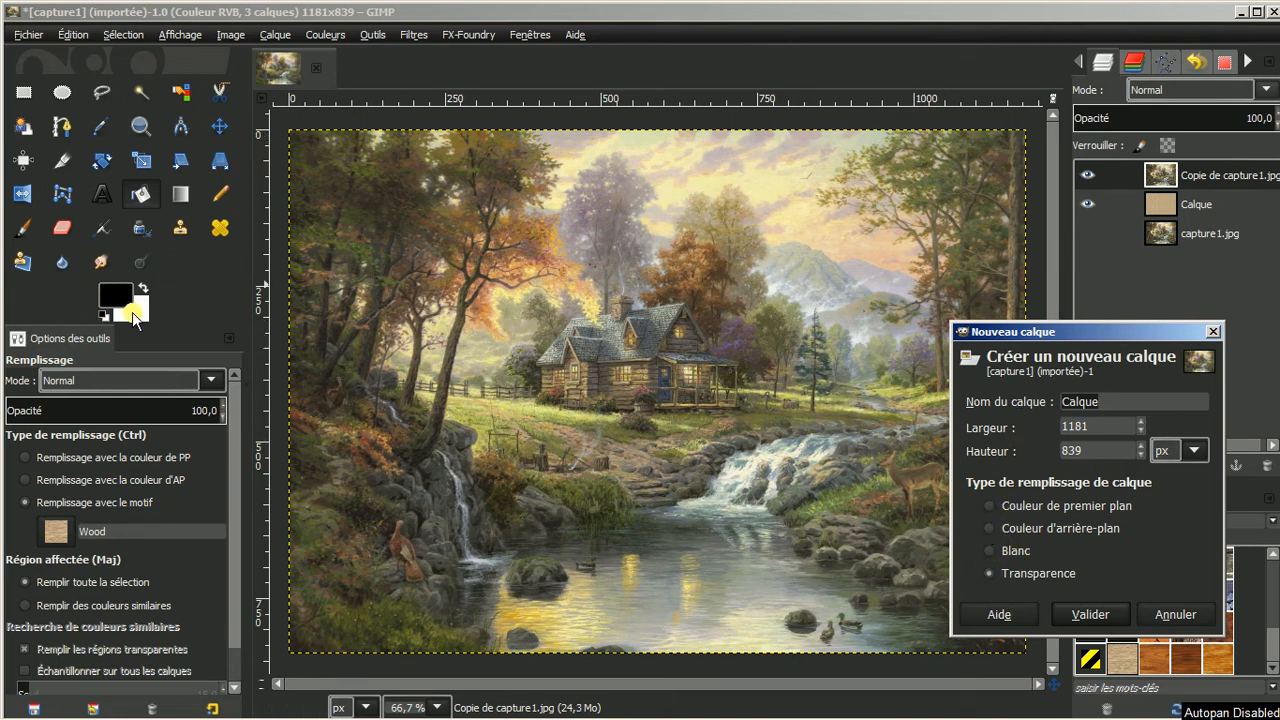
pyautogui.click(994, 551)
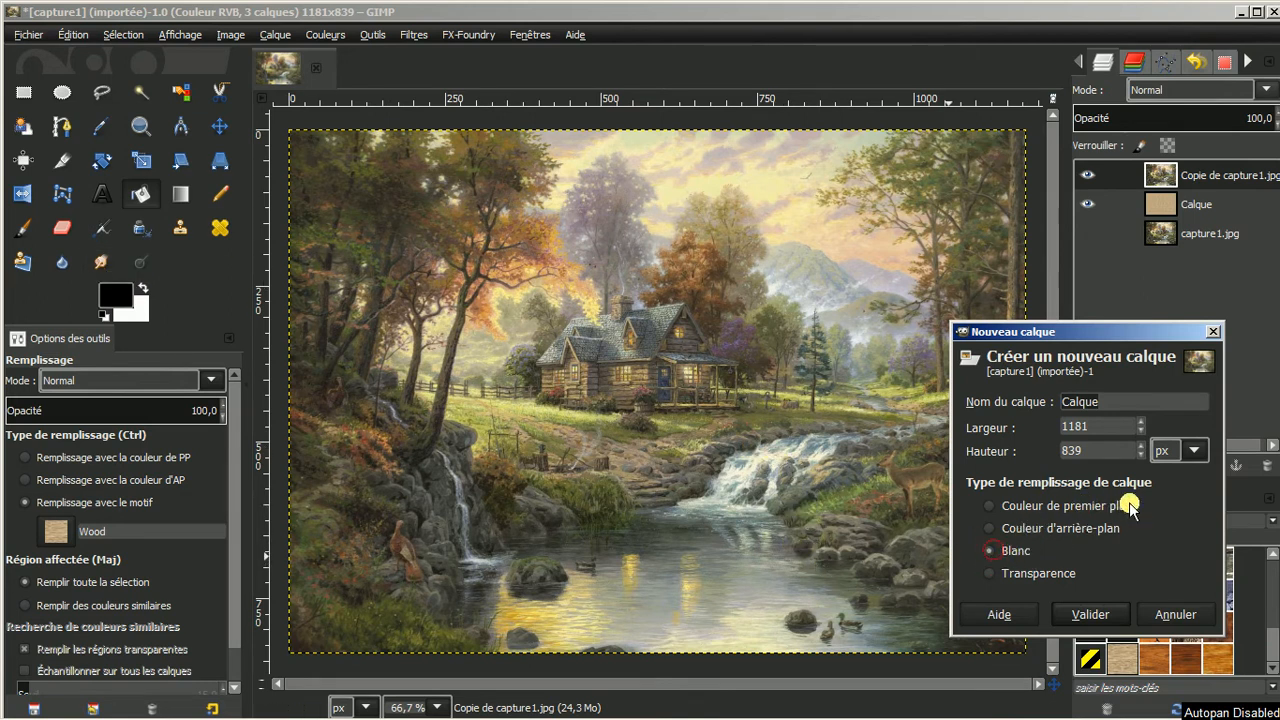
pyautogui.click(1089, 612)
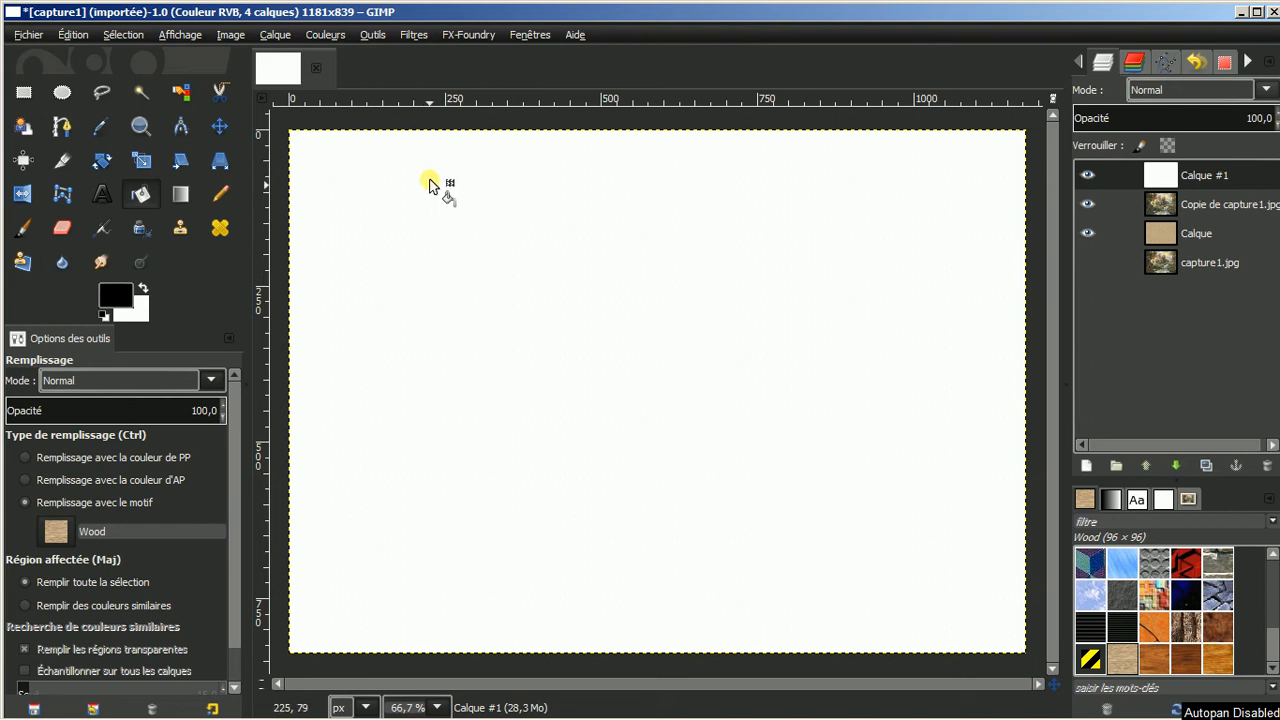
# Render a puzzle pattern on the white layer with 6 horizontal and 5 vertical pieces, bevel width 2, lighting 1,00 and curved (Courbé) style
pyautogui.click(412, 36)
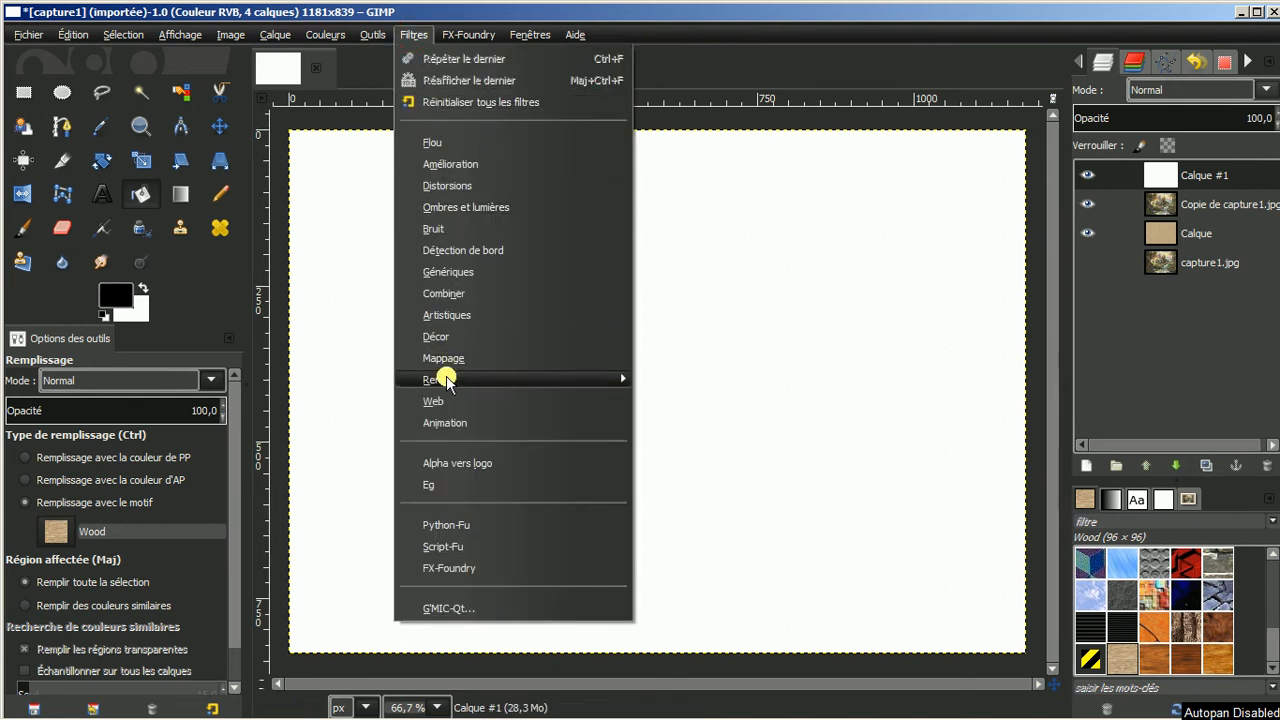
pyautogui.moveTo(452, 380)
pyautogui.moveTo(700, 423)
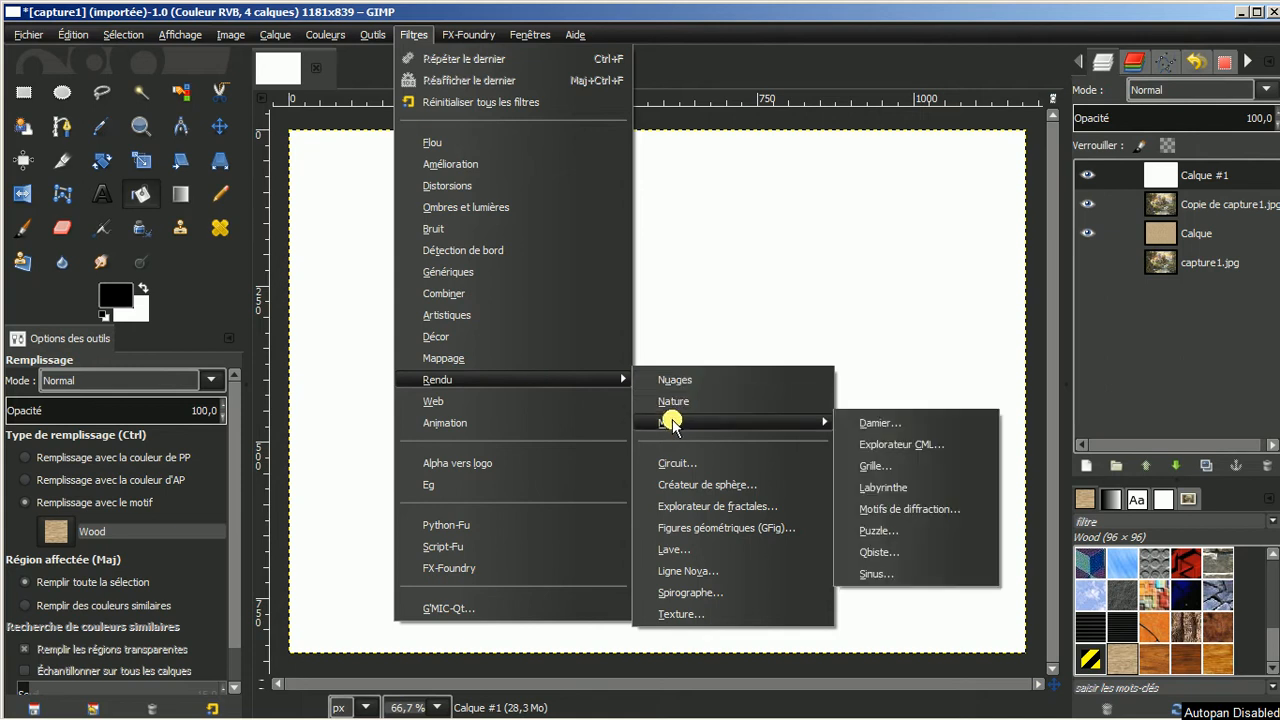
pyautogui.click(872, 531)
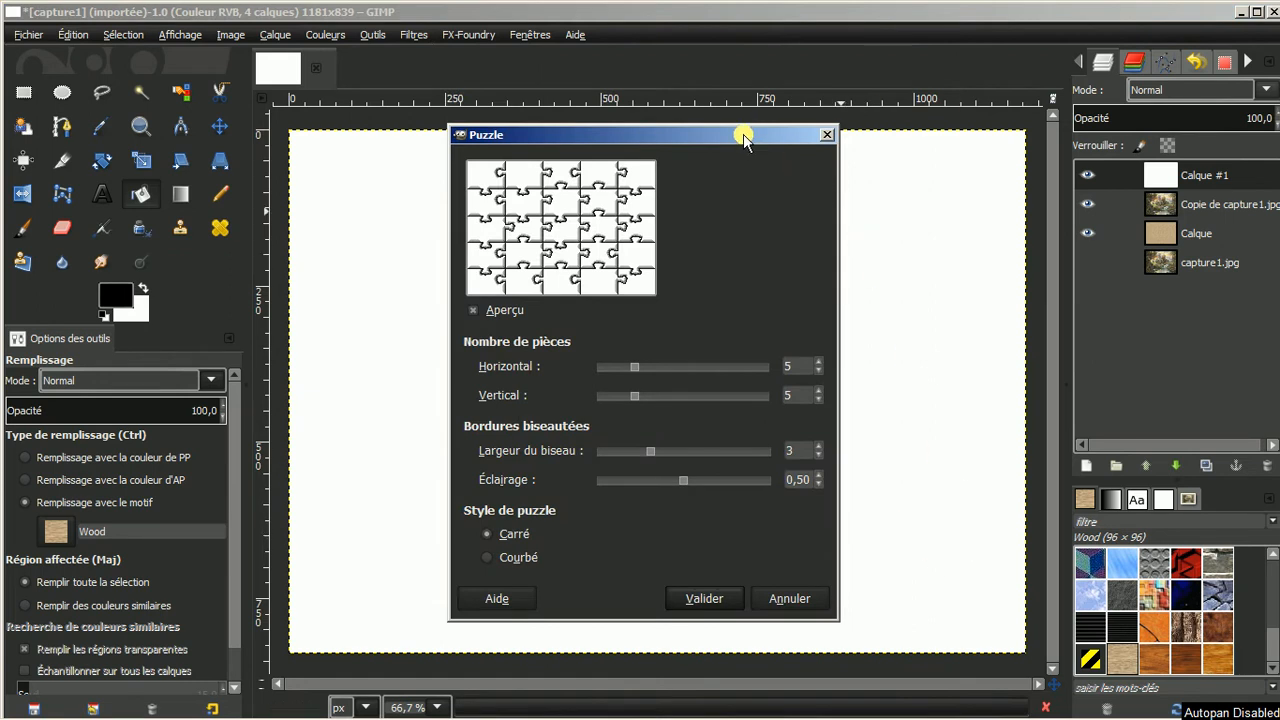
pyautogui.moveTo(738, 134); pyautogui.dragTo(406, 112)
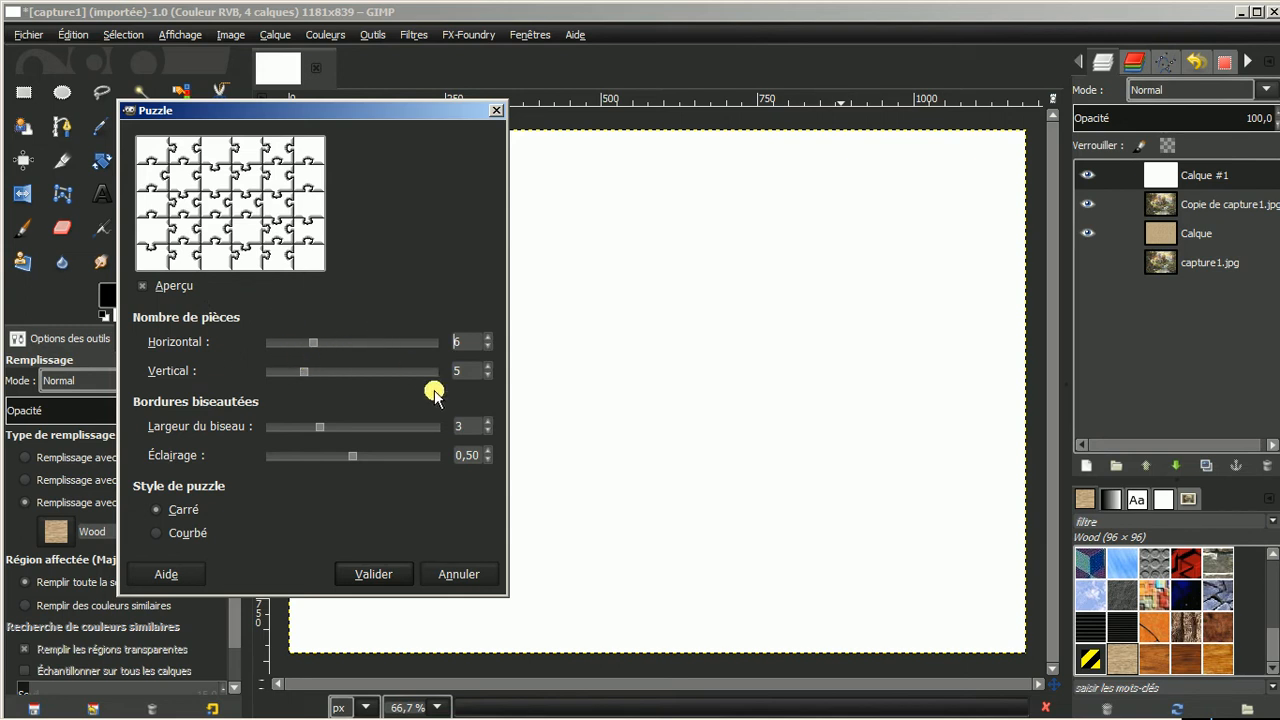
pyautogui.click(488, 431)
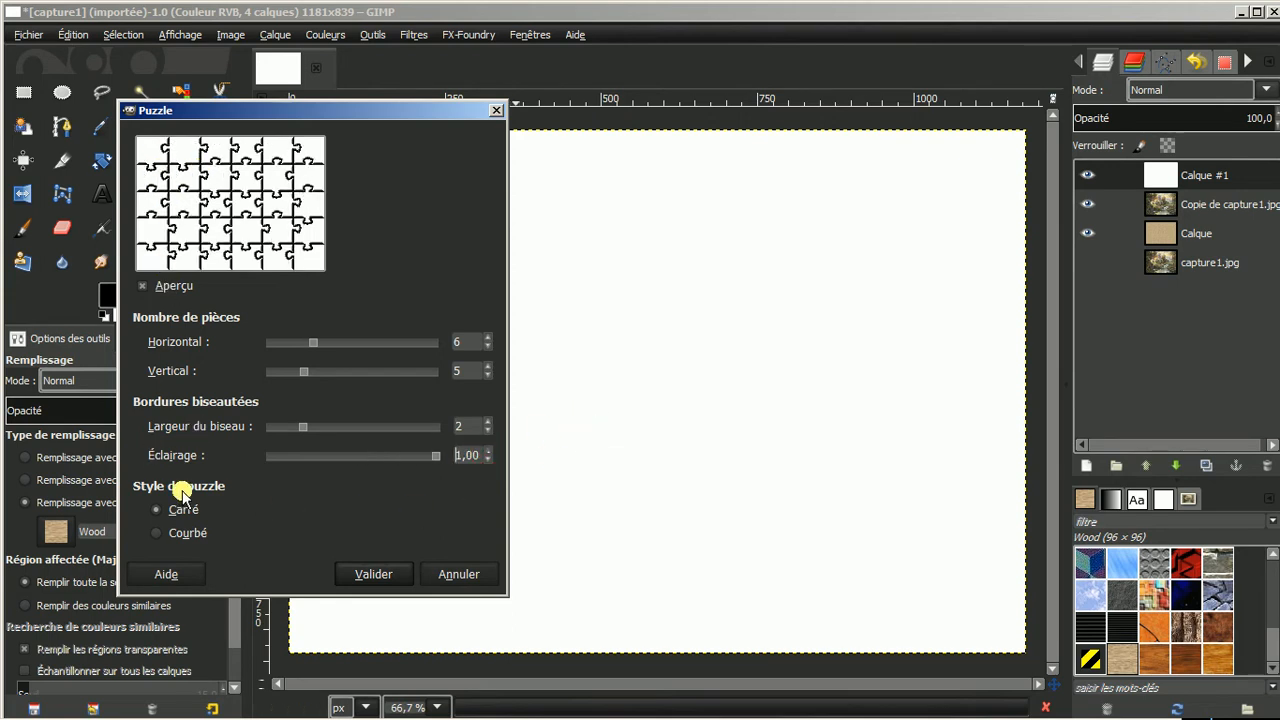
pyautogui.click(158, 534)
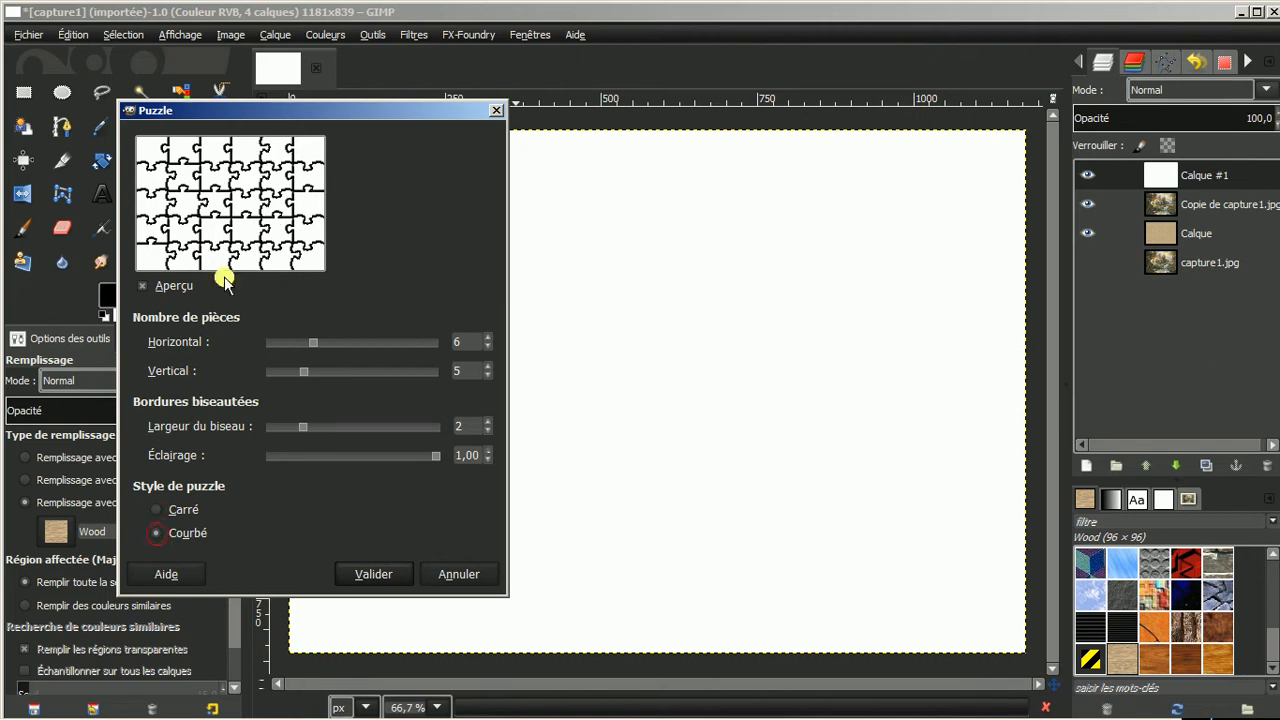
pyautogui.click(381, 572)
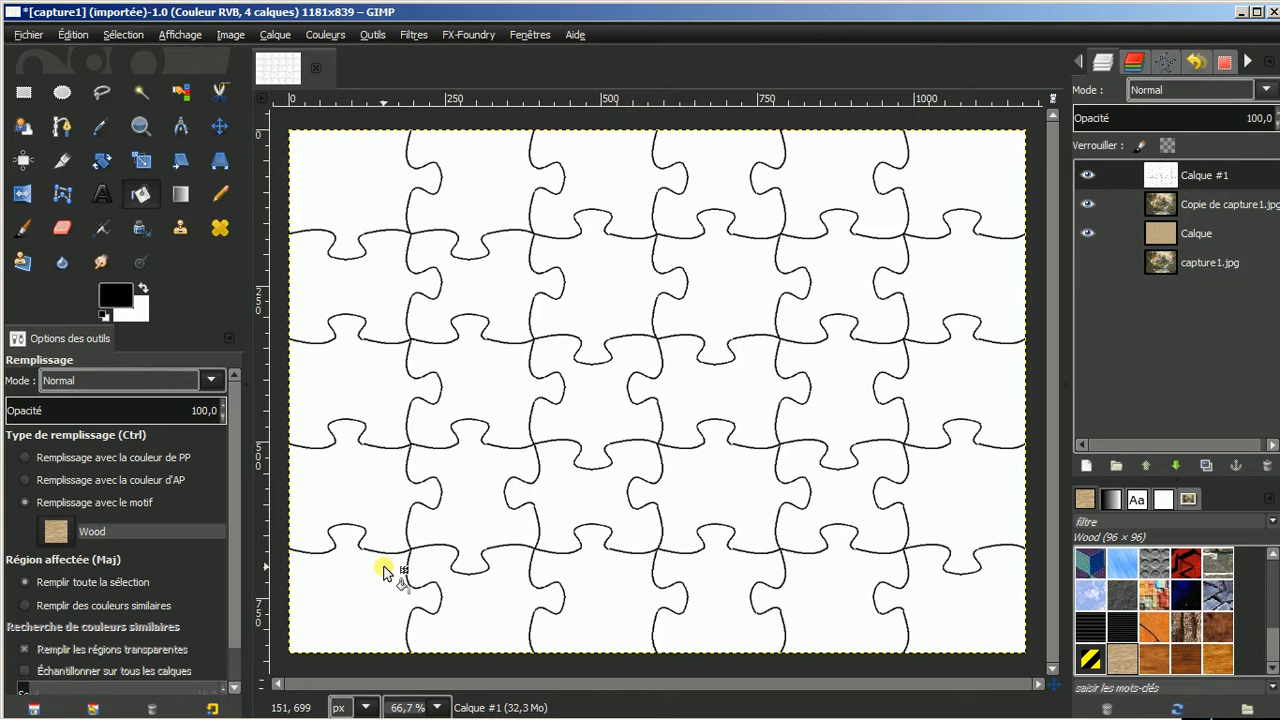
# Compare the image with and without the puzzle layer, and set that layer's blend mode to Multiplier
pyautogui.click(1087, 175)
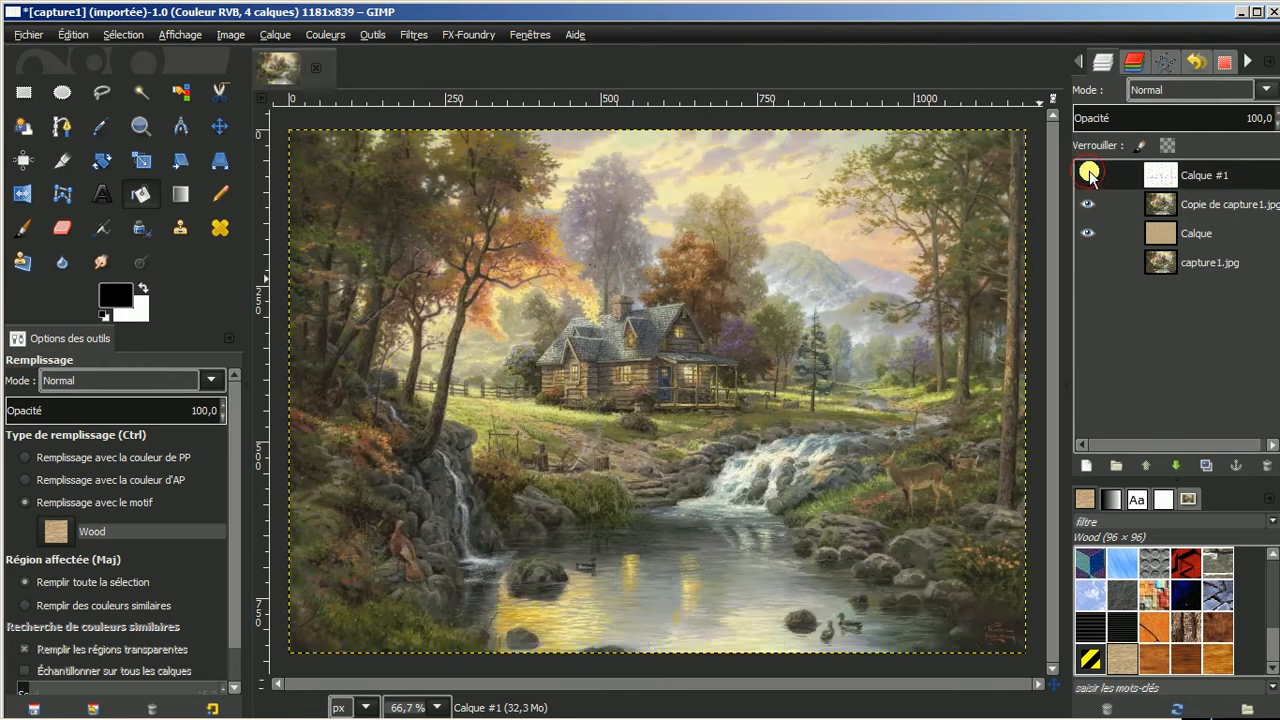
pyautogui.click(1087, 175)
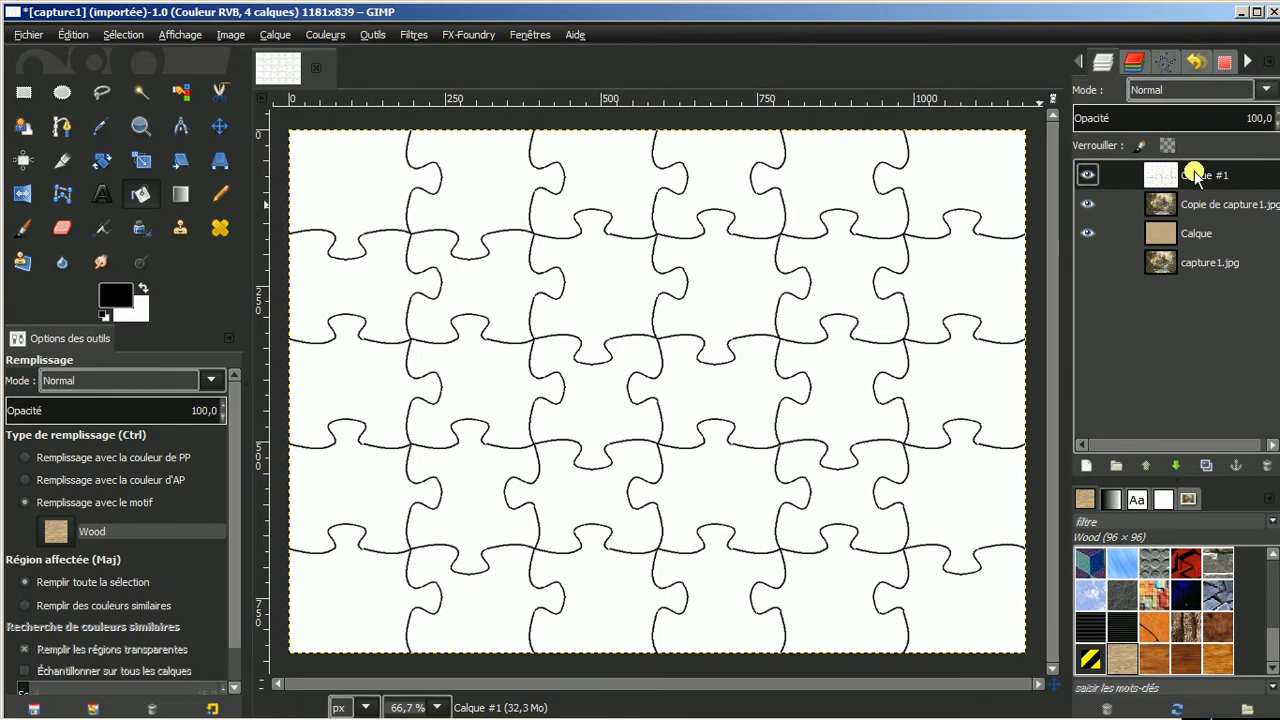
pyautogui.click(1266, 90)
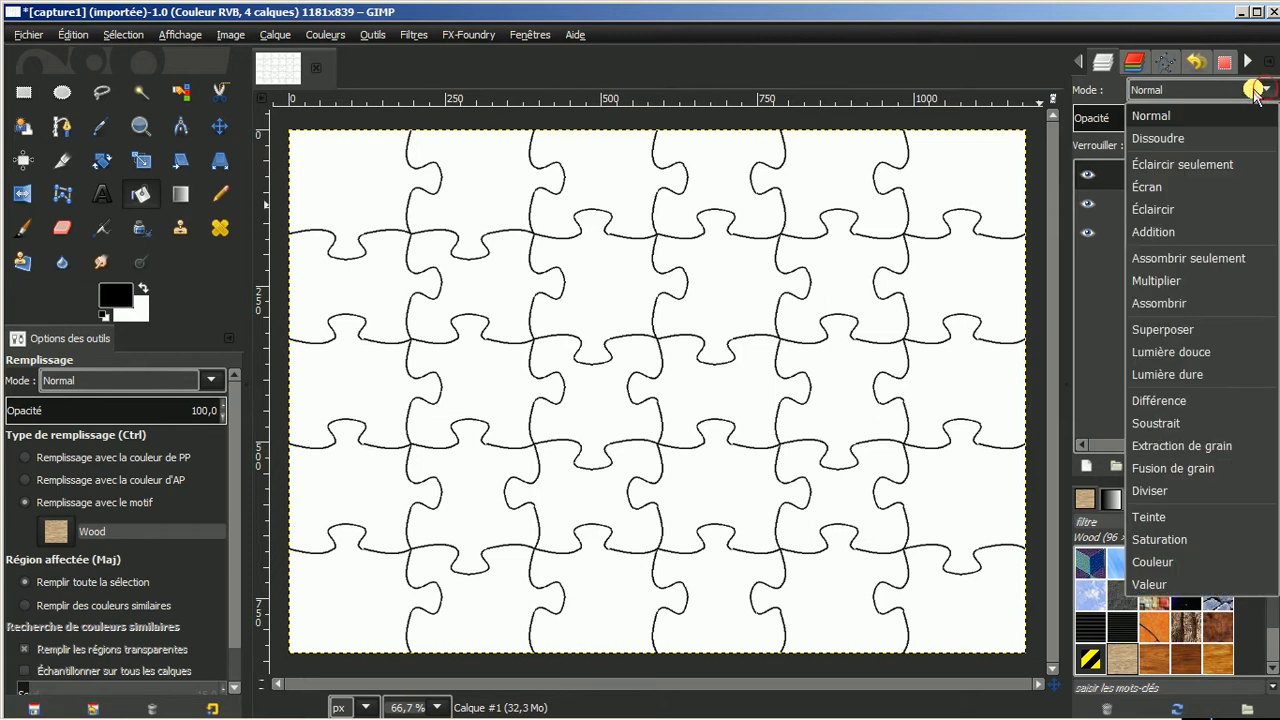
pyautogui.click(1153, 281)
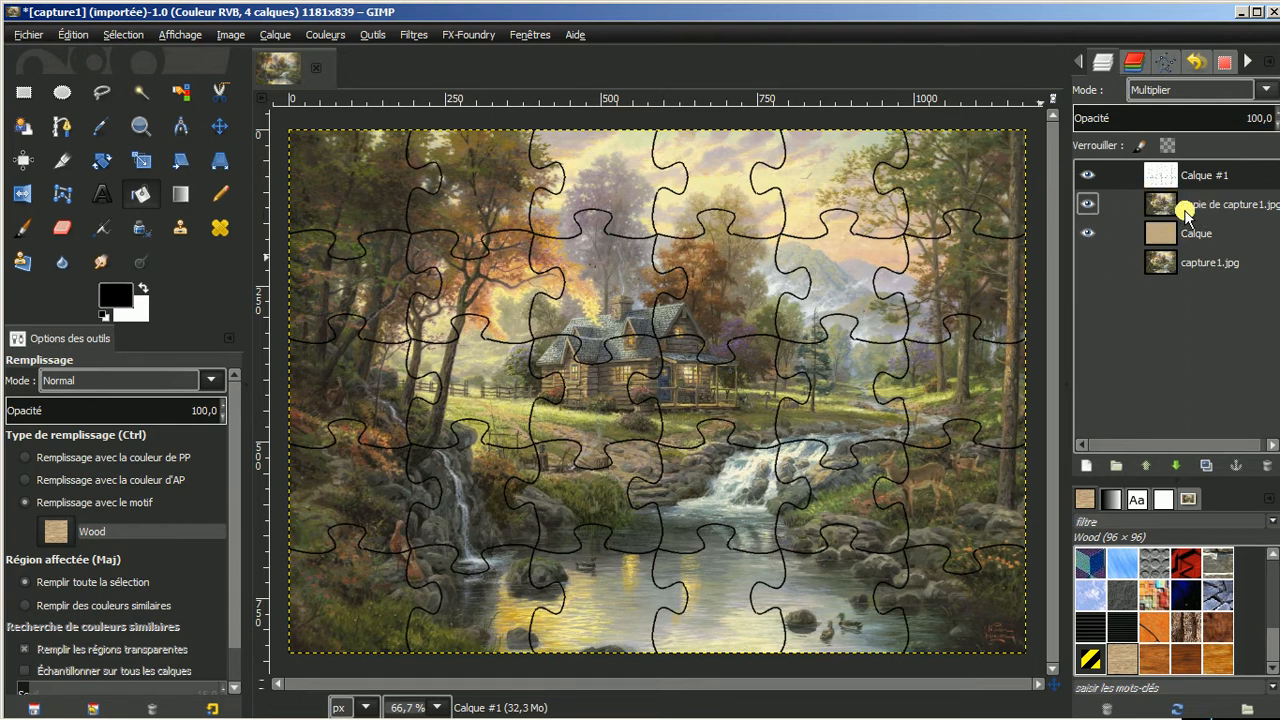
# Link the puzzle layer Calque #1 with the Copie de capture1.jpg layer, leaving Calque #1 as the active layer
pyautogui.click(1186, 208)
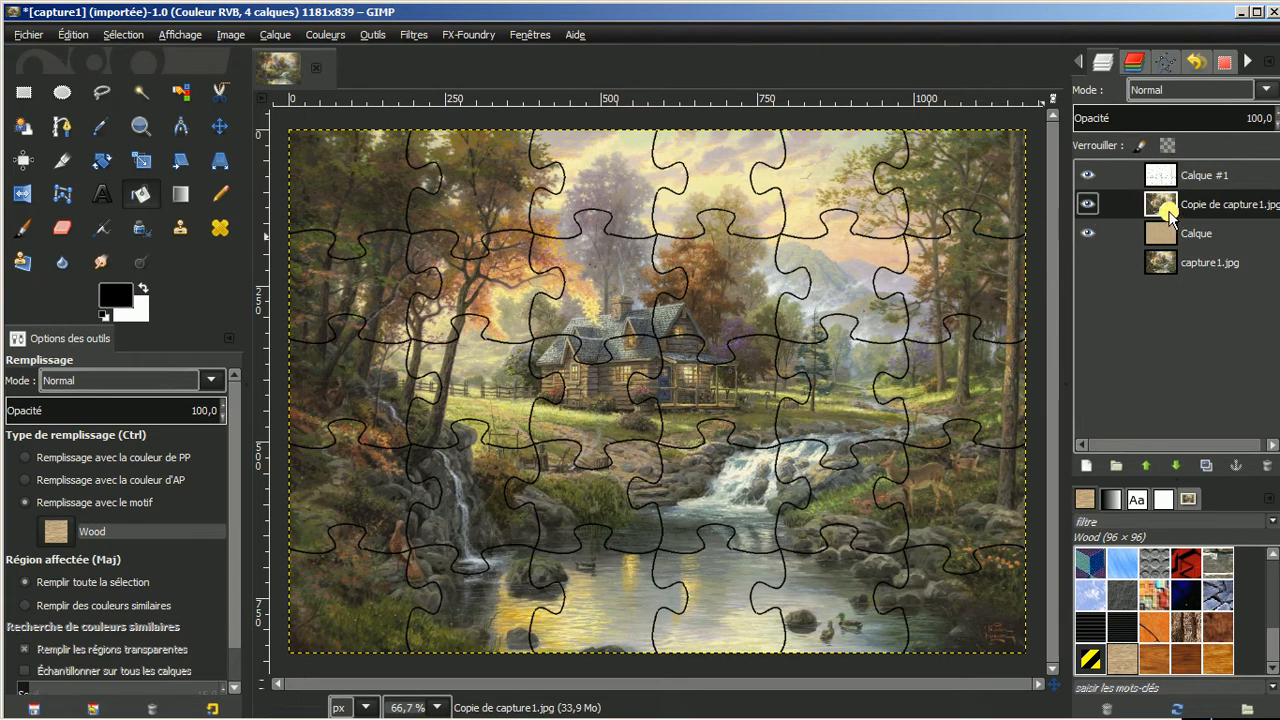
pyautogui.click(1196, 178)
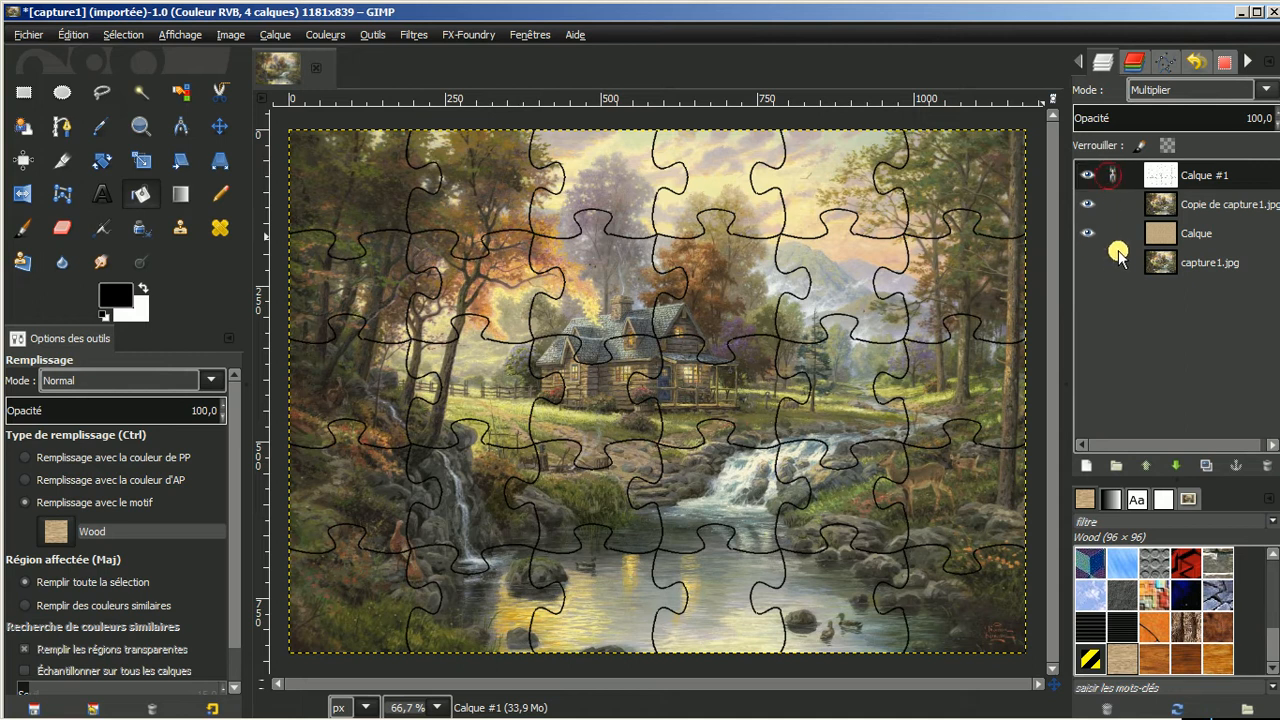
pyautogui.click(1112, 176)
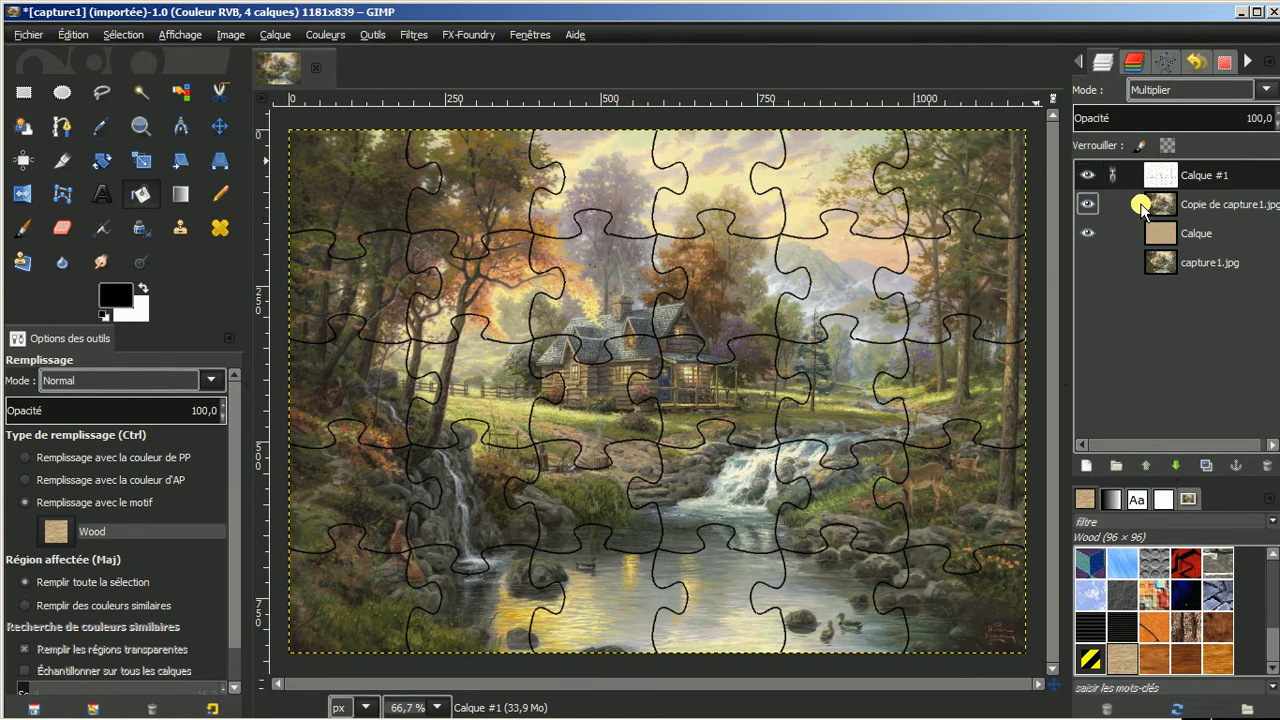
pyautogui.click(1213, 201)
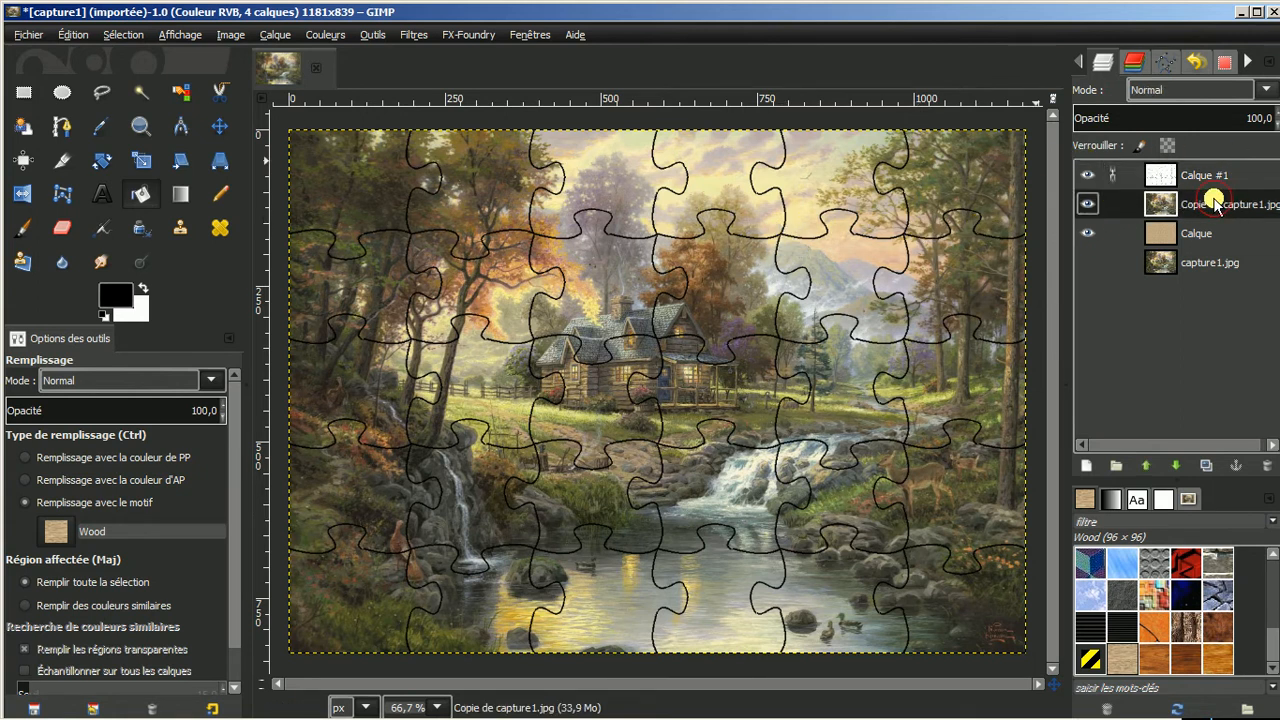
pyautogui.click(1113, 204)
pyautogui.click(1201, 176)
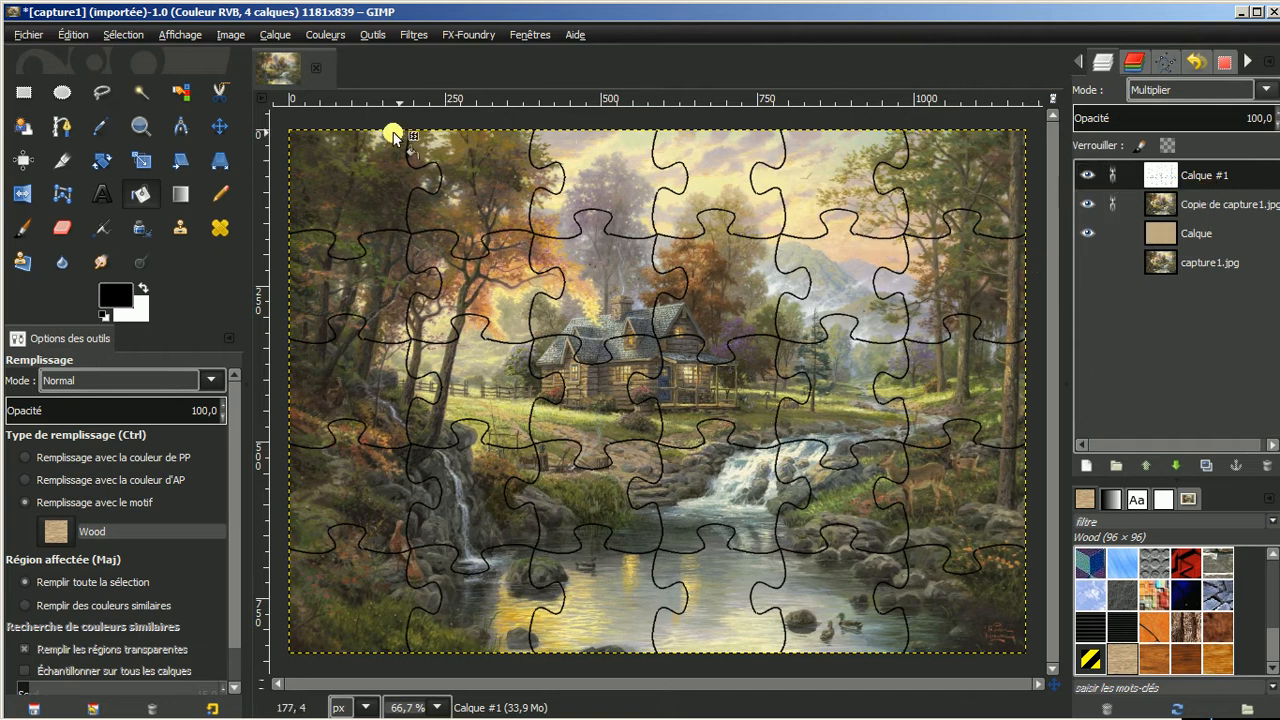
# Scale the linked puzzle and picture layers down proportionally to about 938 × 666 px, hiding both layers while sizing and showing them again
pyautogui.click(139, 160)
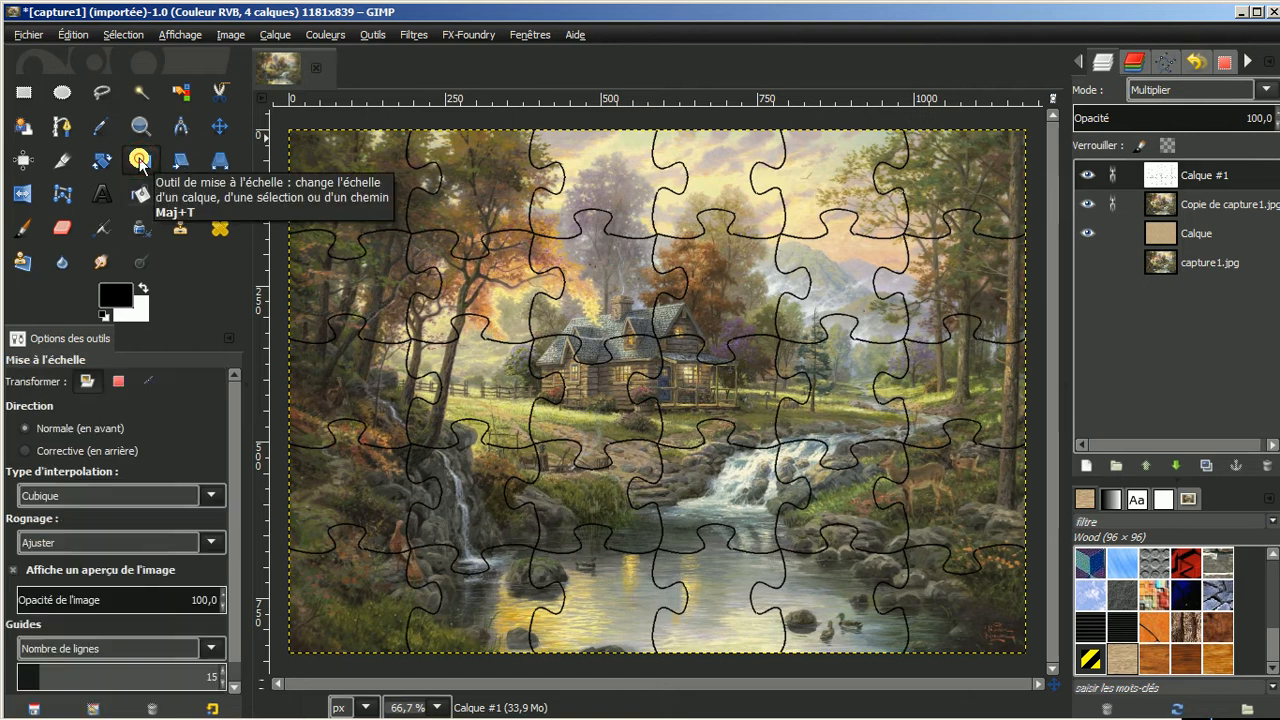
pyautogui.click(799, 178)
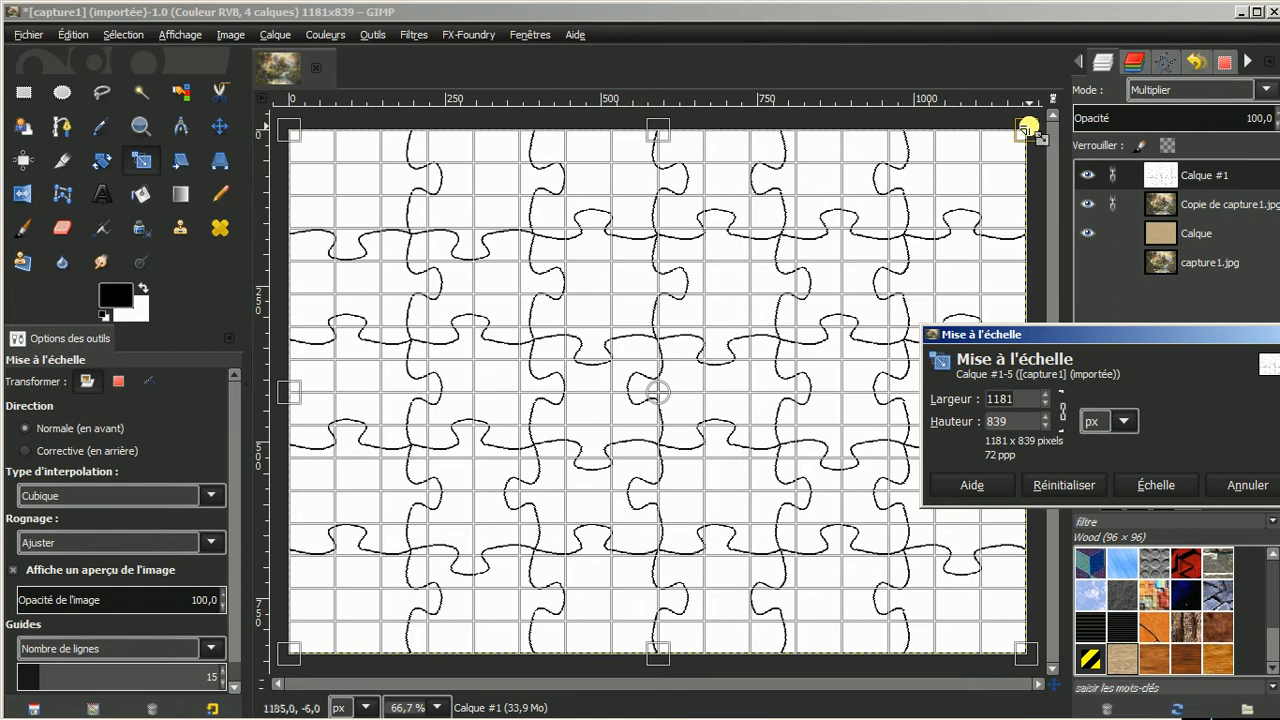
pyautogui.moveTo(1028, 126); pyautogui.dragTo(790, 256)
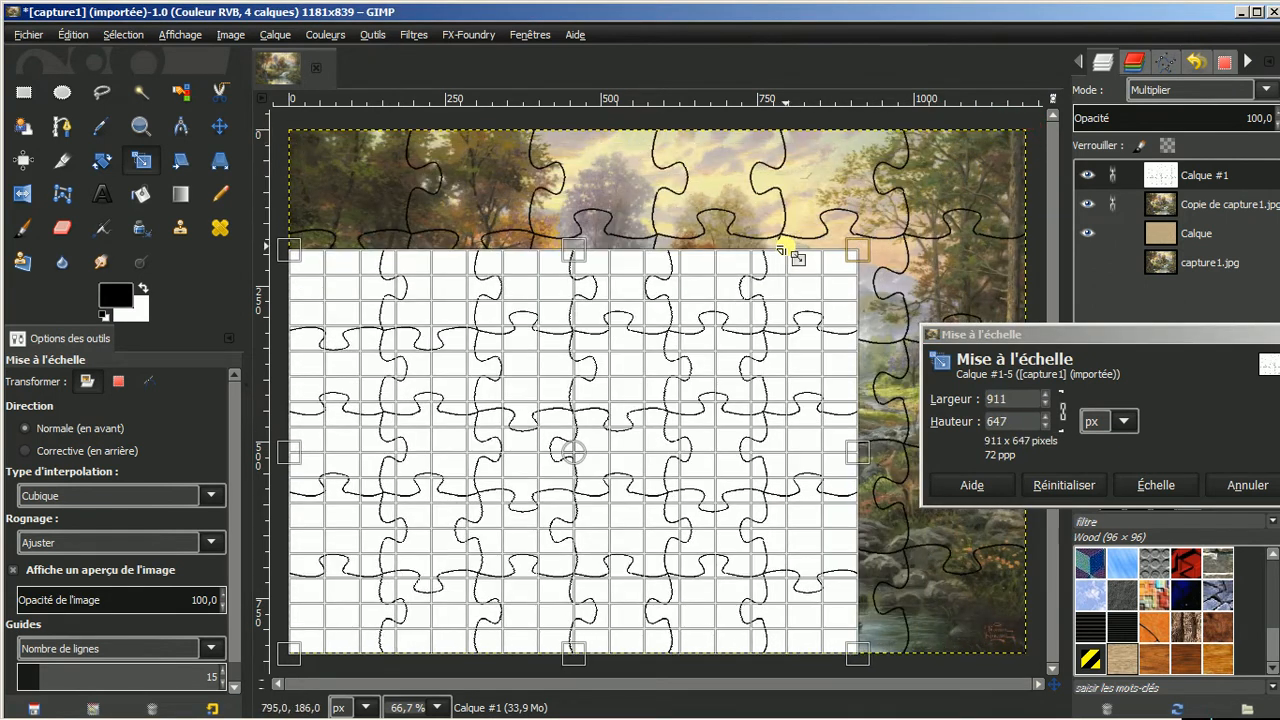
pyautogui.click(1087, 175)
pyautogui.click(1087, 203)
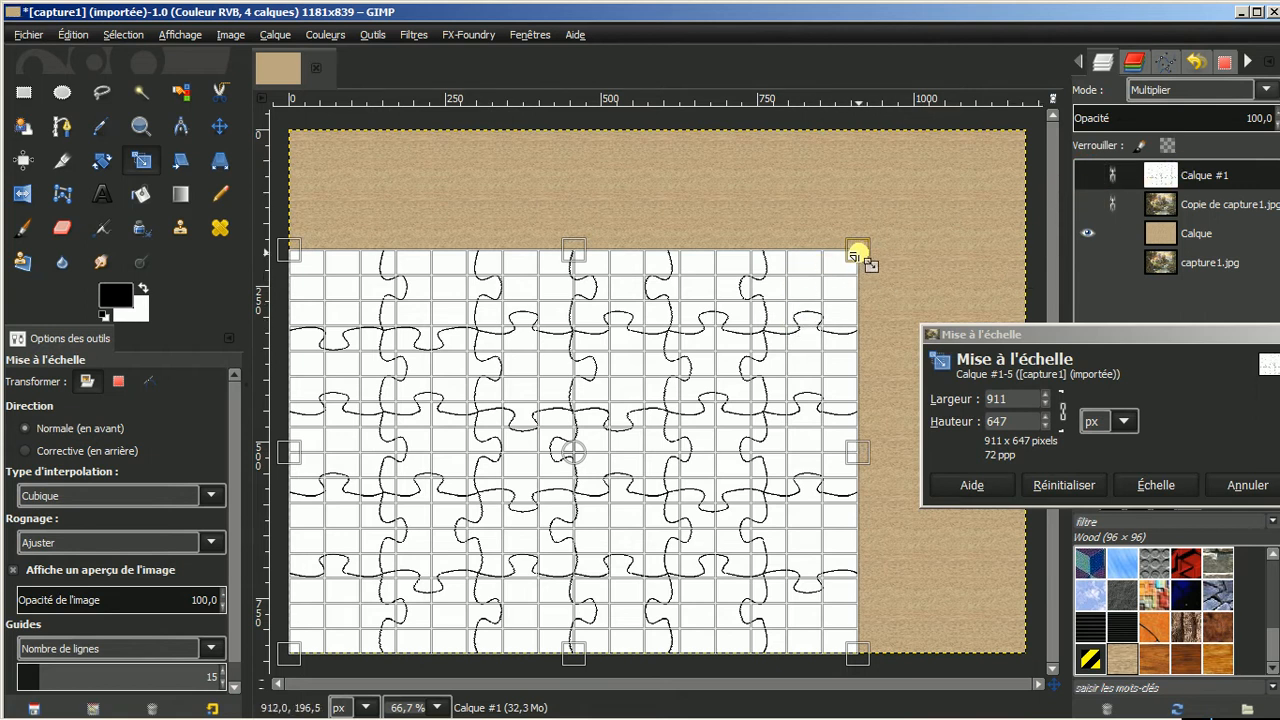
pyautogui.moveTo(860, 260)
pyautogui.mouseDown()
pyautogui.moveTo(957, 197)
pyautogui.moveTo(860, 254)
pyautogui.moveTo(913, 247)
pyautogui.moveTo(903, 241)
pyautogui.mouseUp()
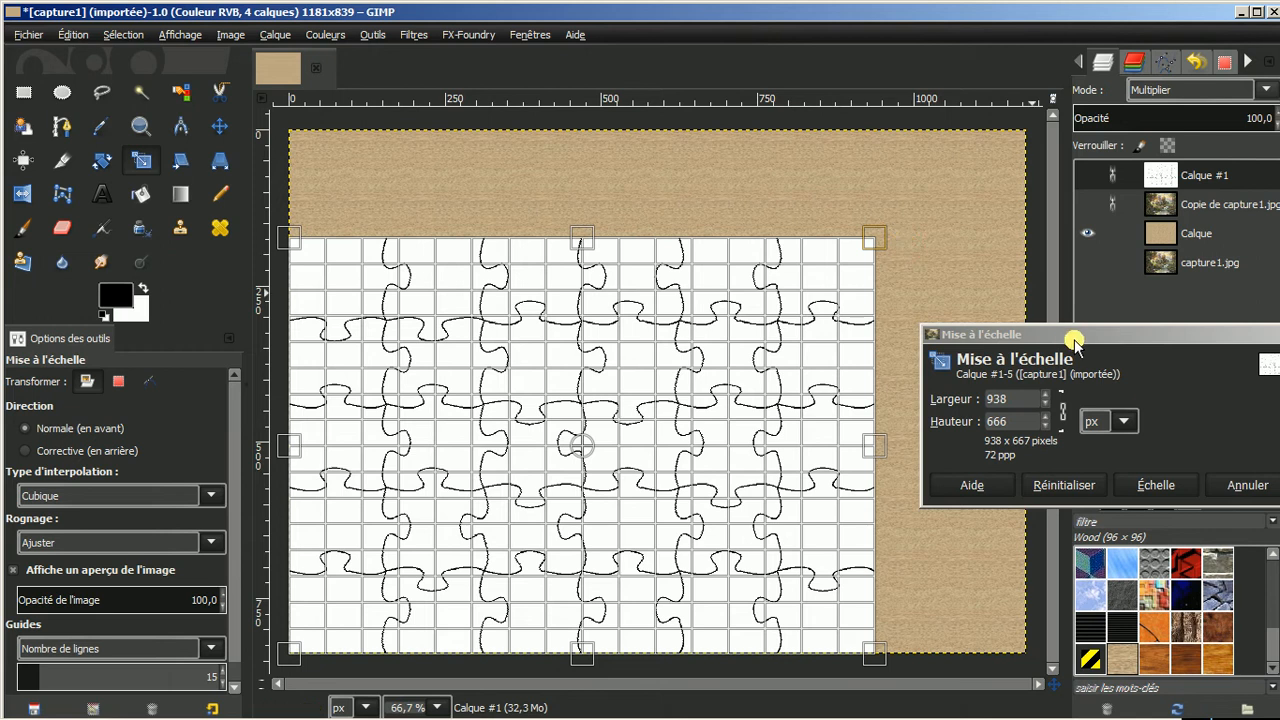
pyautogui.click(1147, 487)
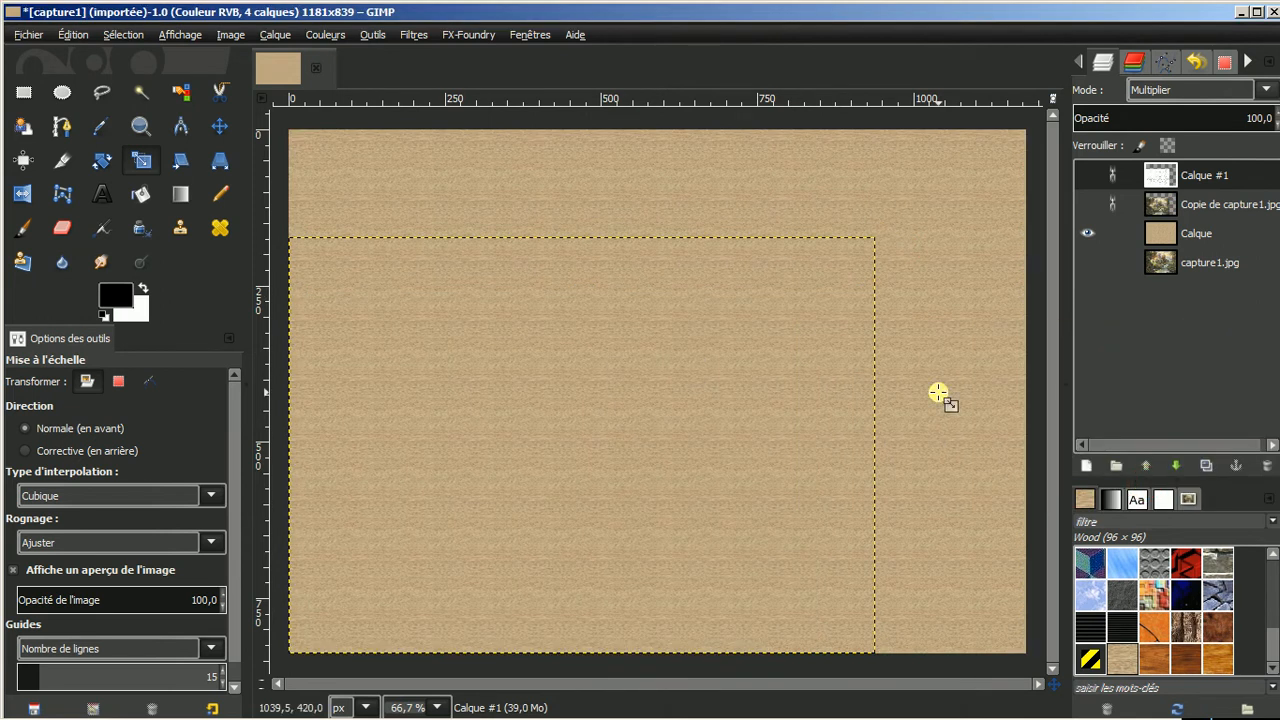
pyautogui.click(1086, 177)
pyautogui.click(1086, 204)
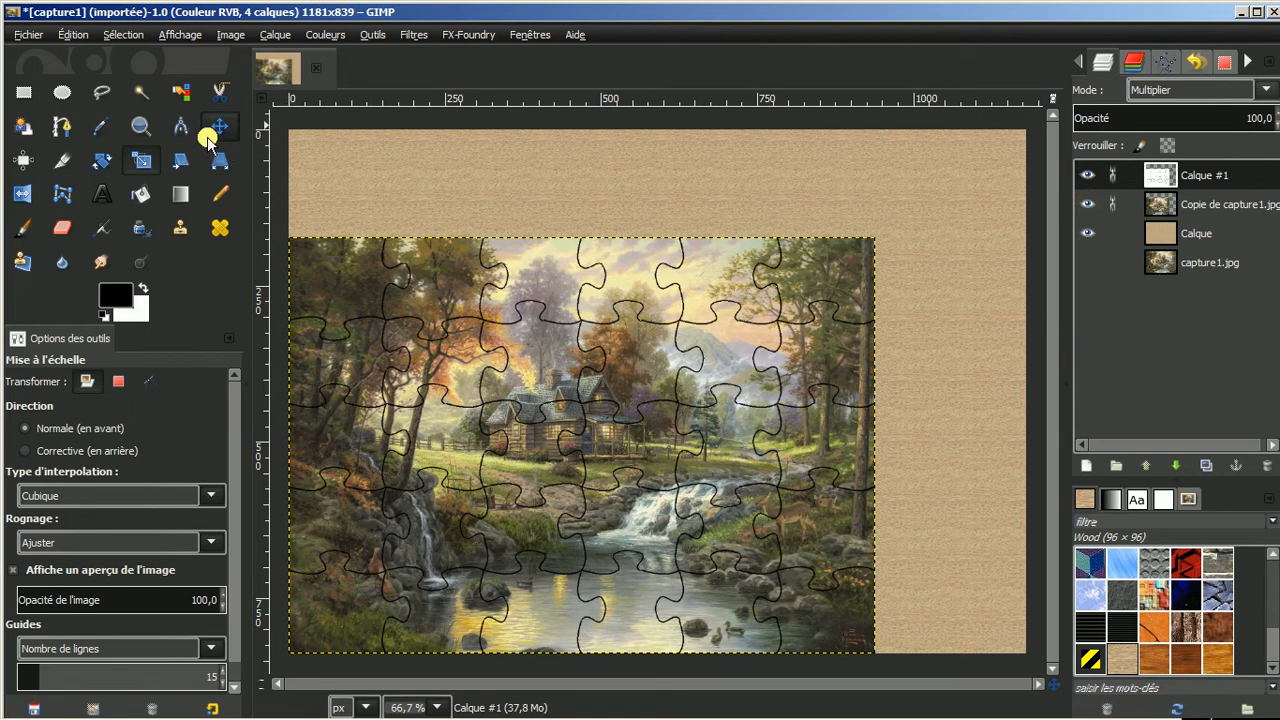
# Move the linked puzzle and picture layers to the centre of the wood background
pyautogui.click(215, 128)
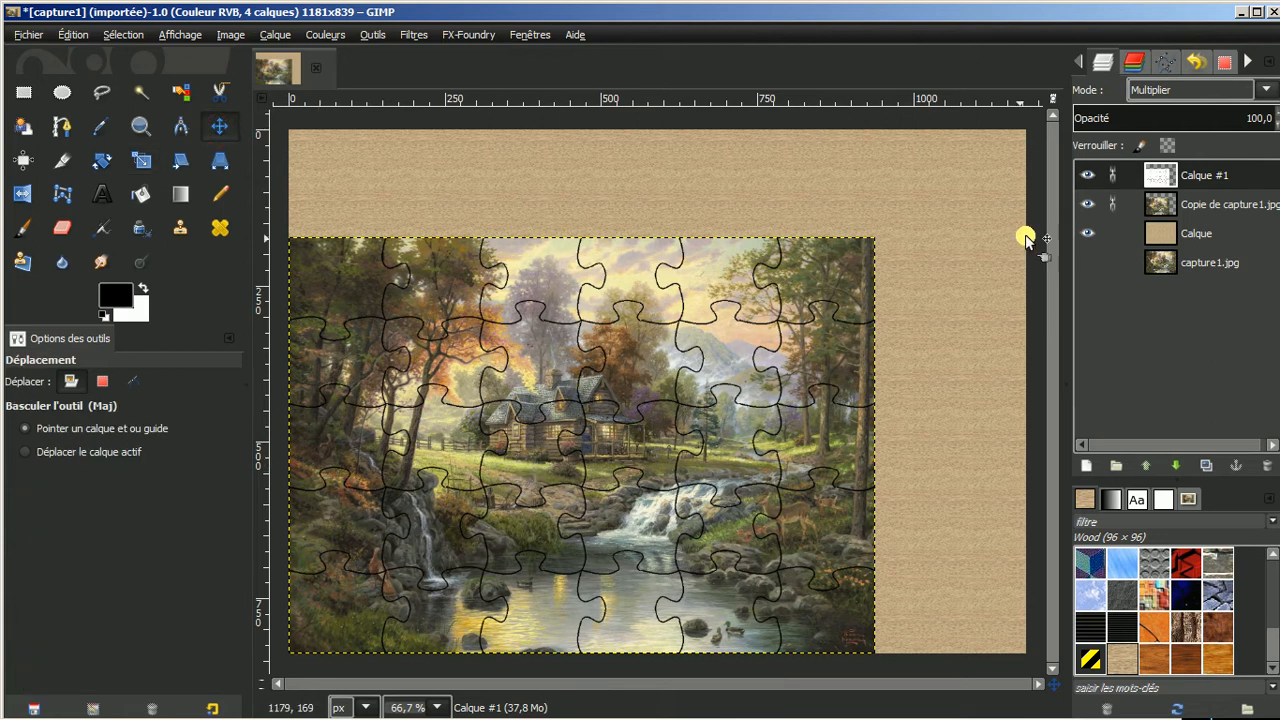
pyautogui.click(1115, 176)
pyautogui.moveTo(515, 475); pyautogui.dragTo(590, 430)
pyautogui.moveTo(592, 430); pyautogui.dragTo(594, 420)
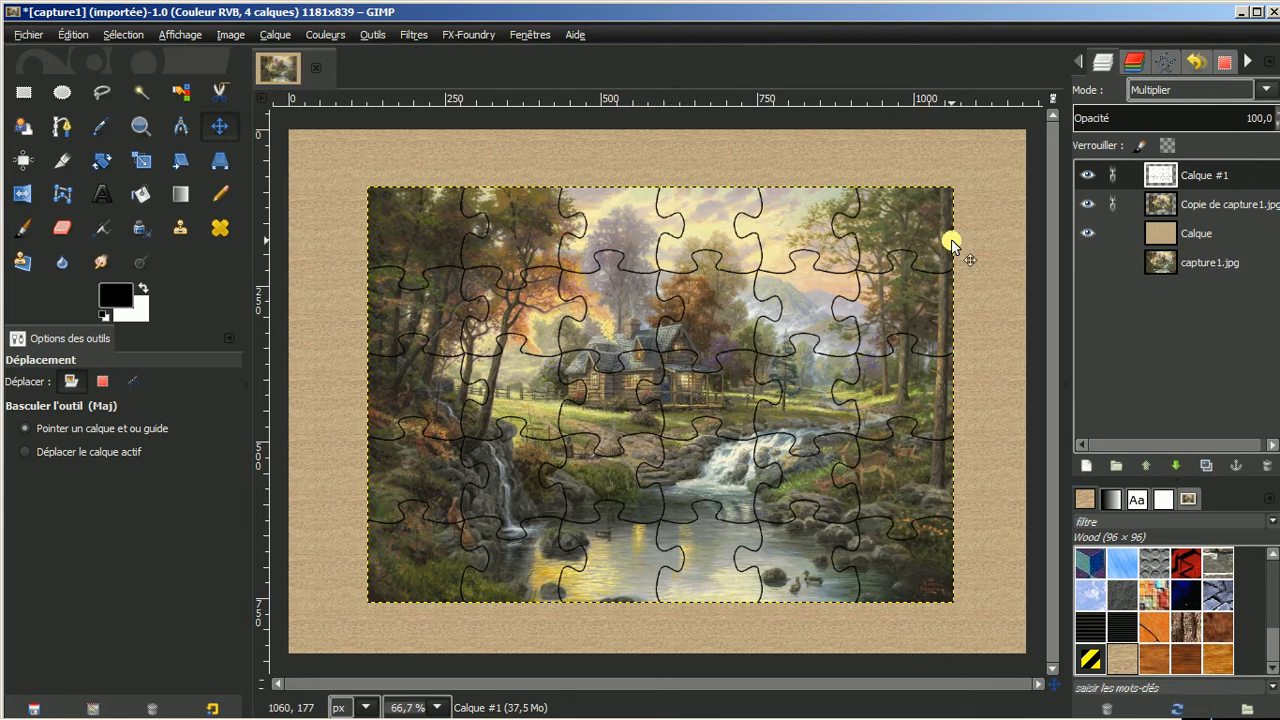
# With the puzzle and picture layers temporarily hidden, place two horizontal guides about a quarter of the height from the wood's upper and lower edges
pyautogui.click(1087, 175)
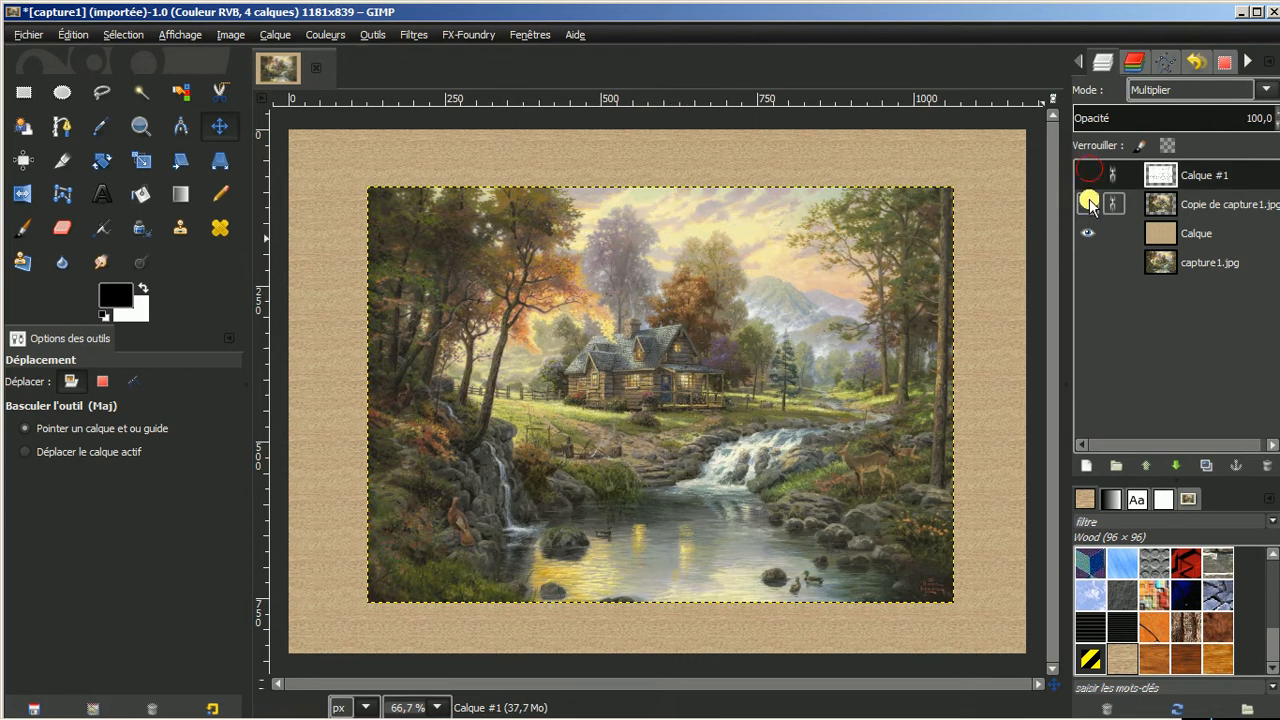
pyautogui.click(1088, 204)
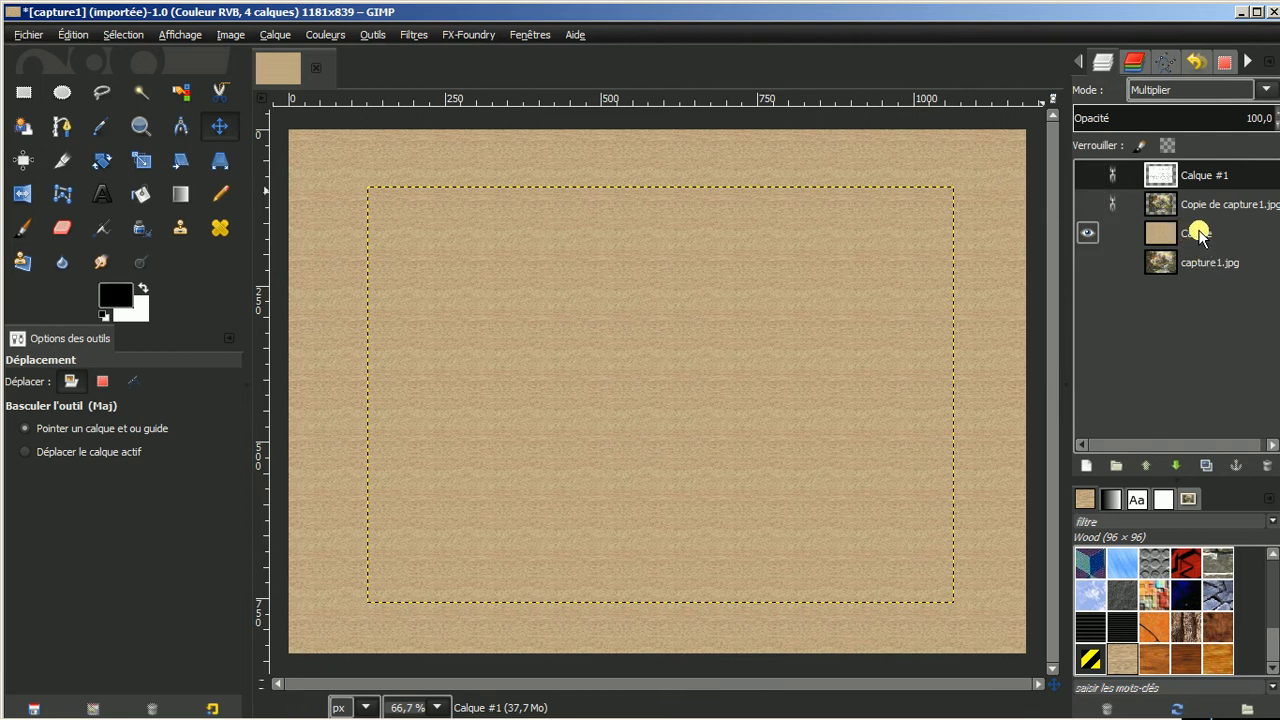
pyautogui.click(1196, 234)
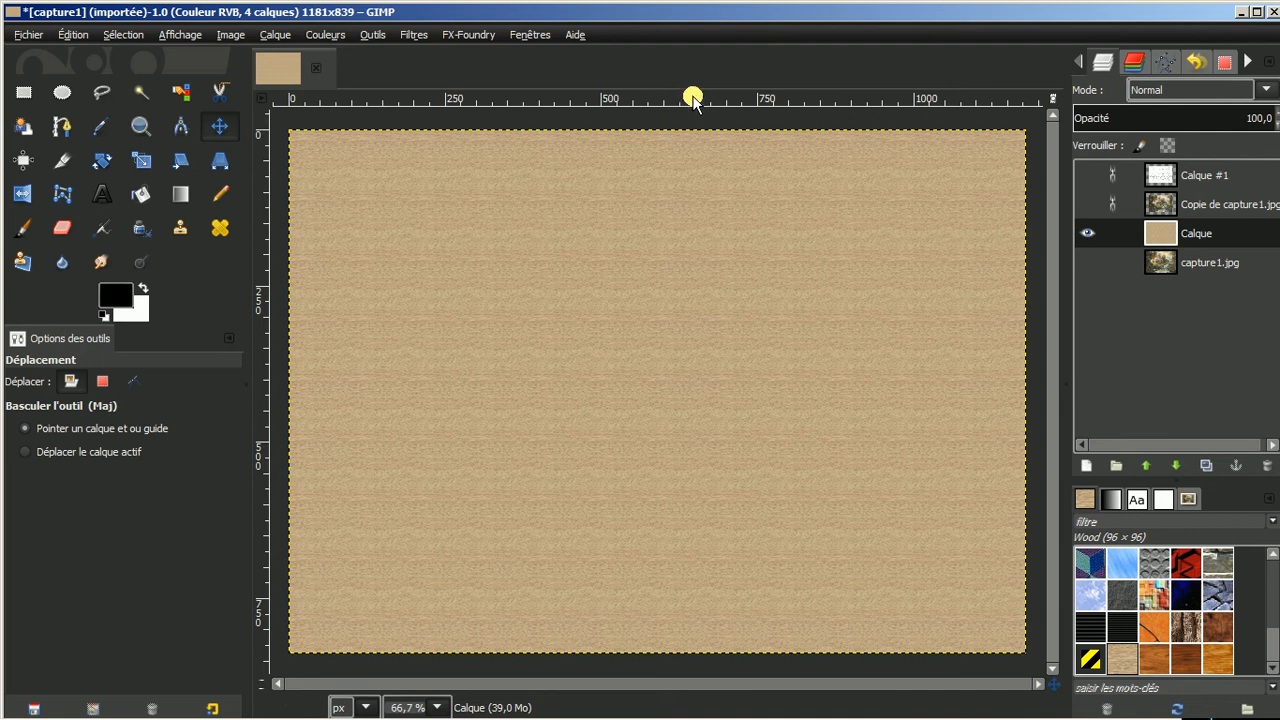
pyautogui.moveTo(692, 99); pyautogui.dragTo(712, 260)
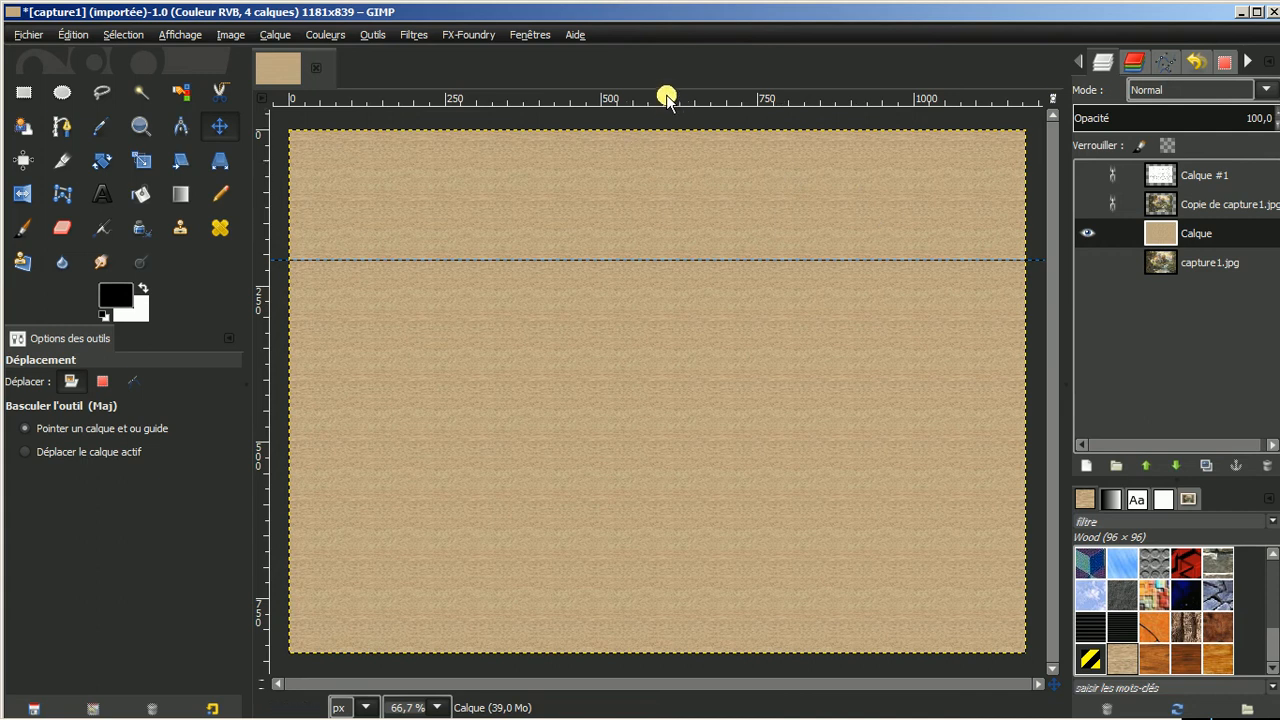
pyautogui.moveTo(666, 96); pyautogui.dragTo(660, 527)
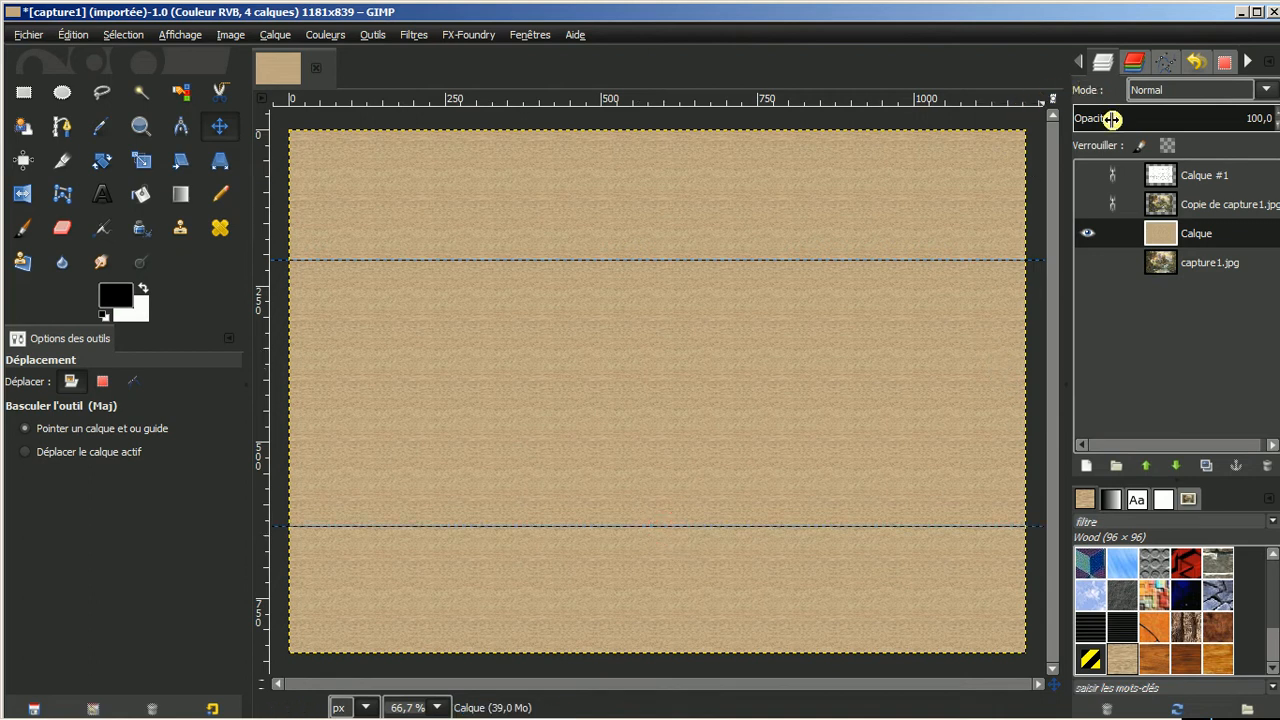
pyautogui.click(1089, 175)
pyautogui.click(1087, 204)
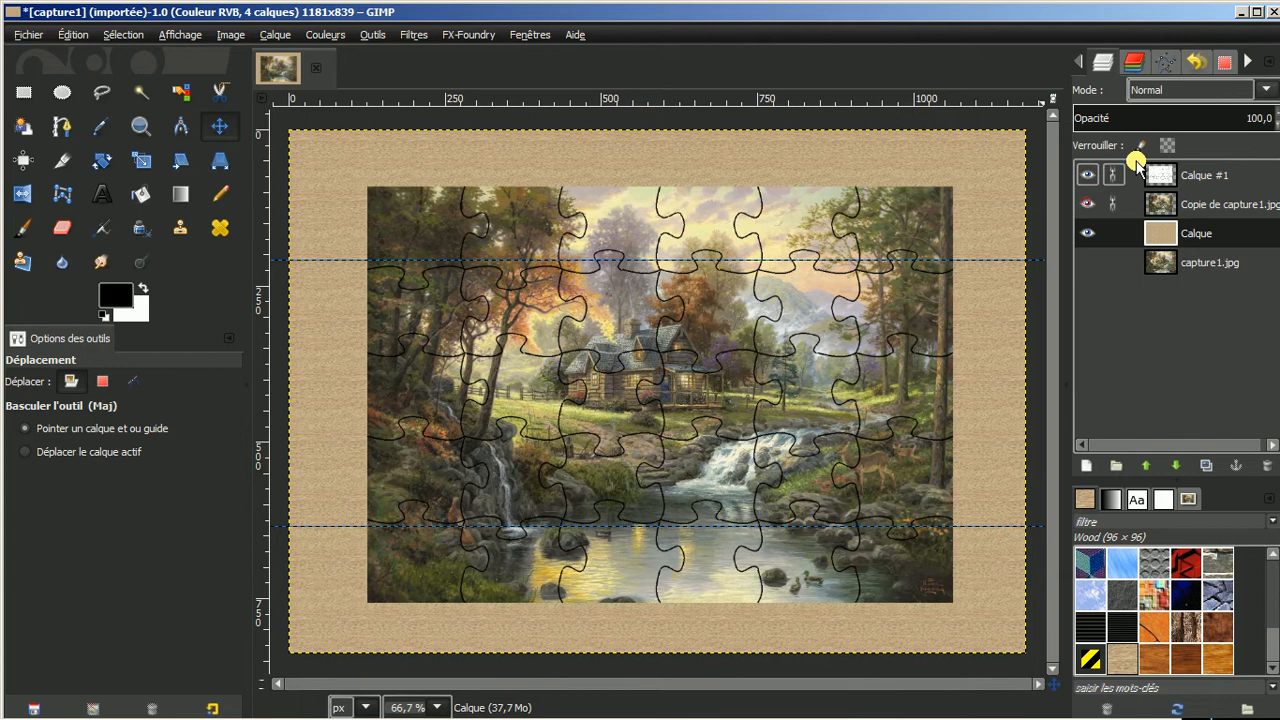
# Apply a perspective transform to Calque #1 and its linked layer, narrowing the far edge on the upper guide and widening the near edge on the lower guide
pyautogui.click(1203, 177)
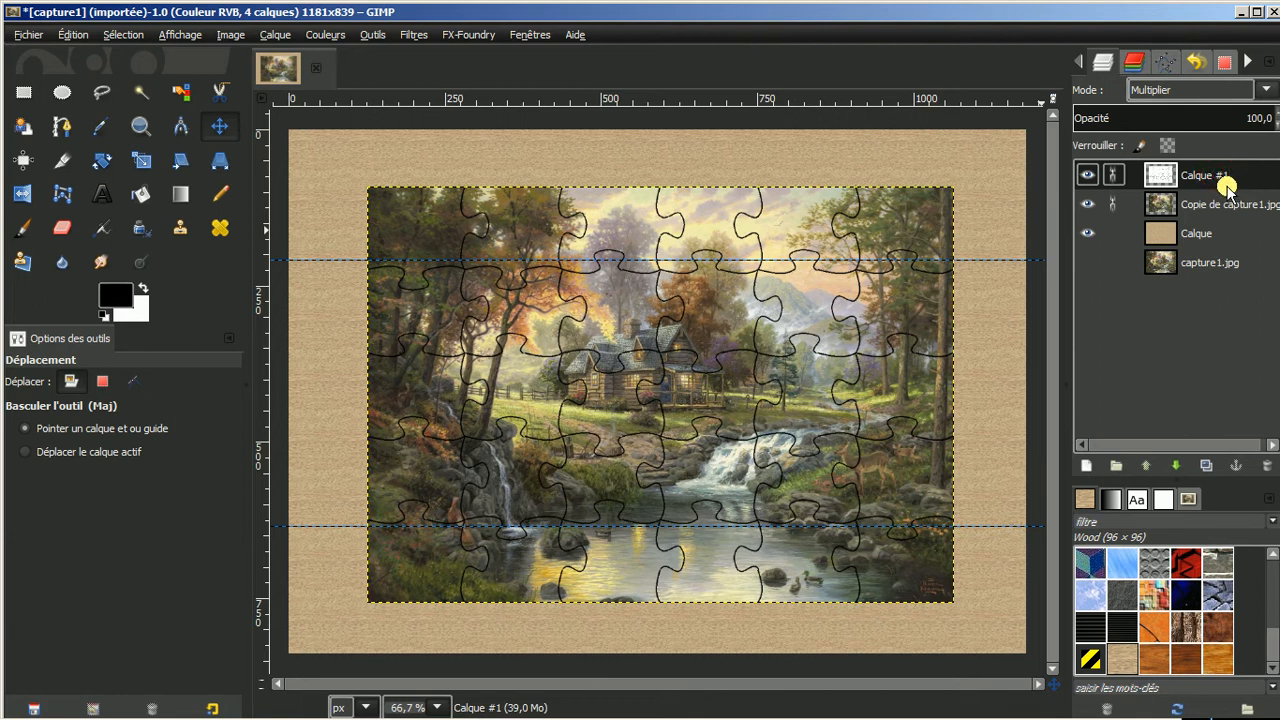
pyautogui.click(219, 161)
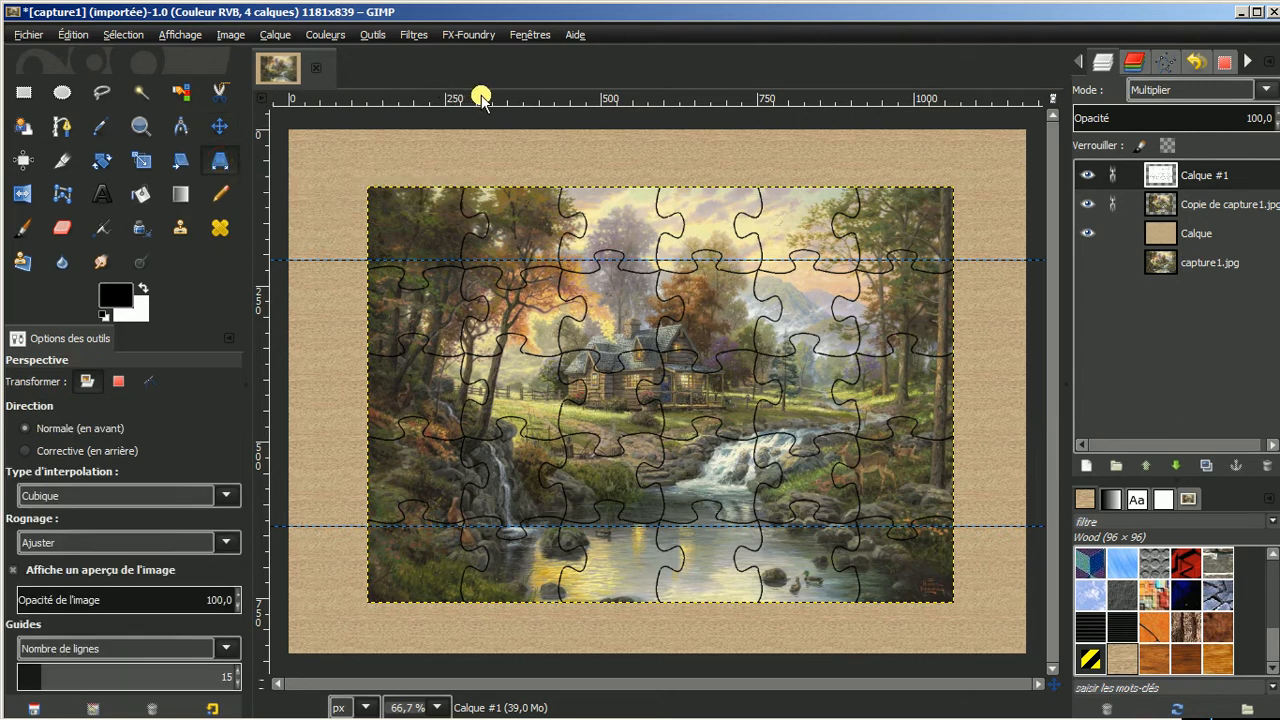
pyautogui.click(702, 226)
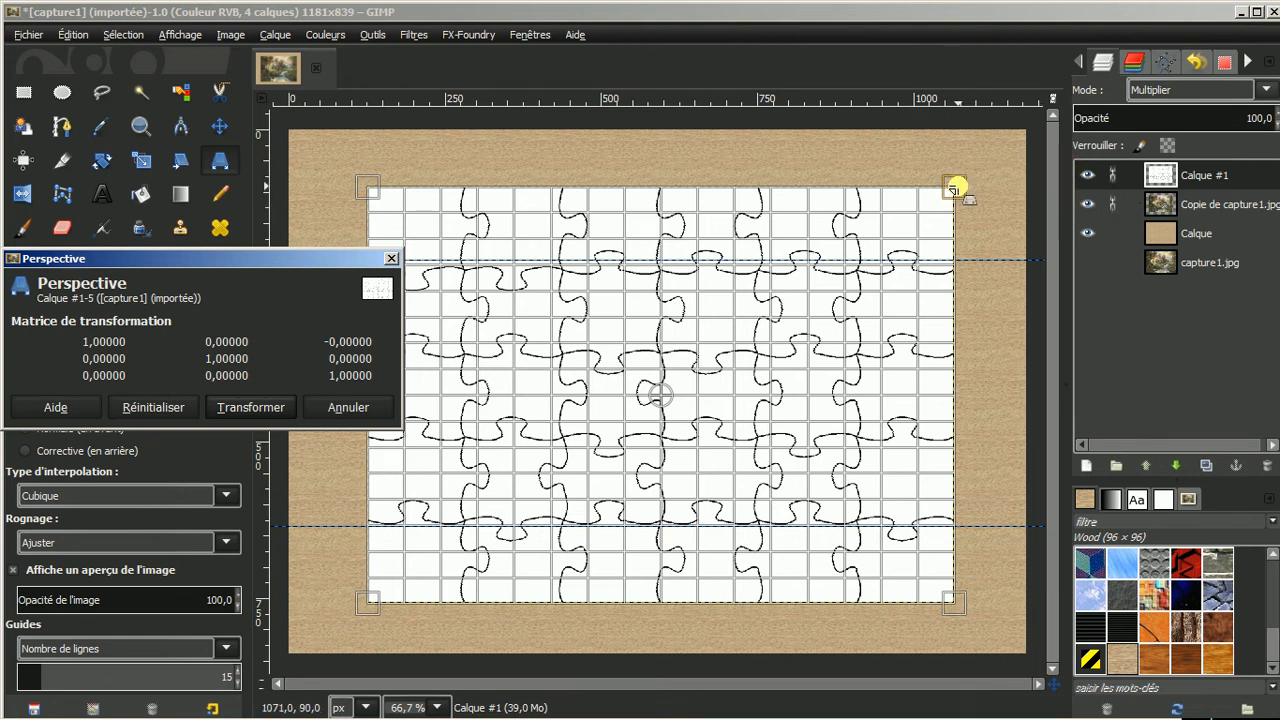
pyautogui.moveTo(955, 188); pyautogui.dragTo(894, 262)
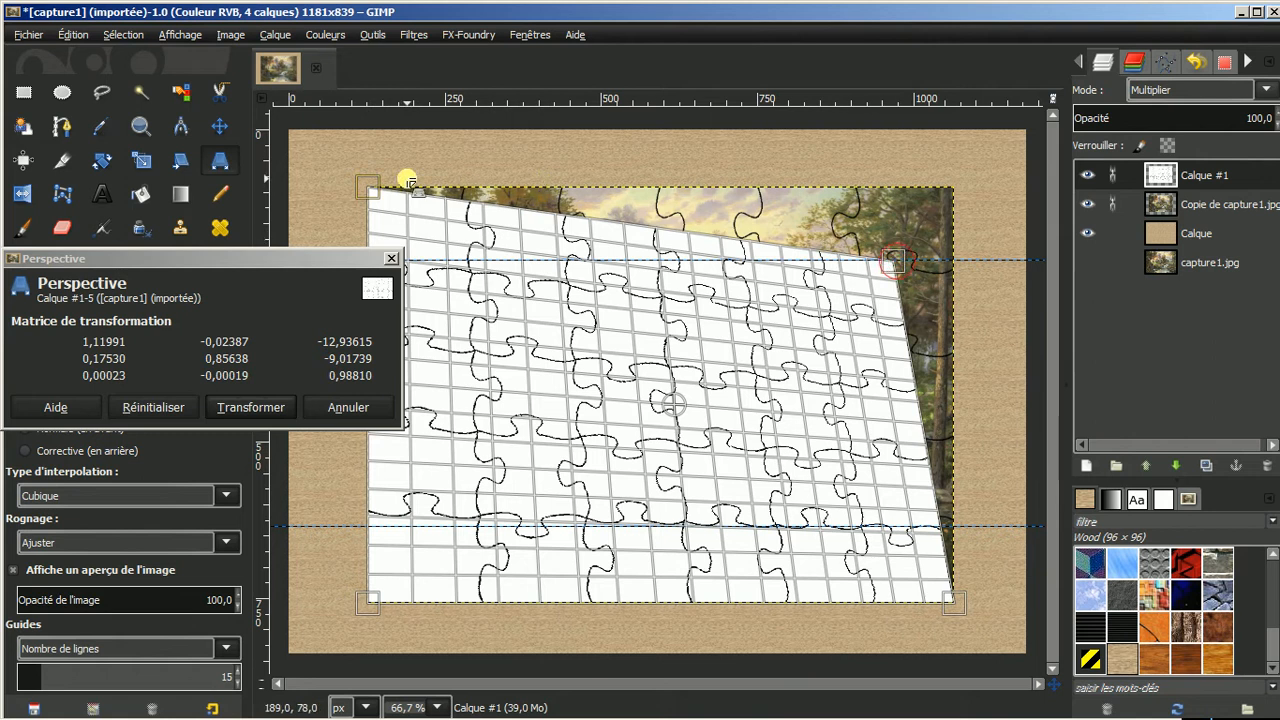
pyautogui.moveTo(364, 181); pyautogui.dragTo(429, 265)
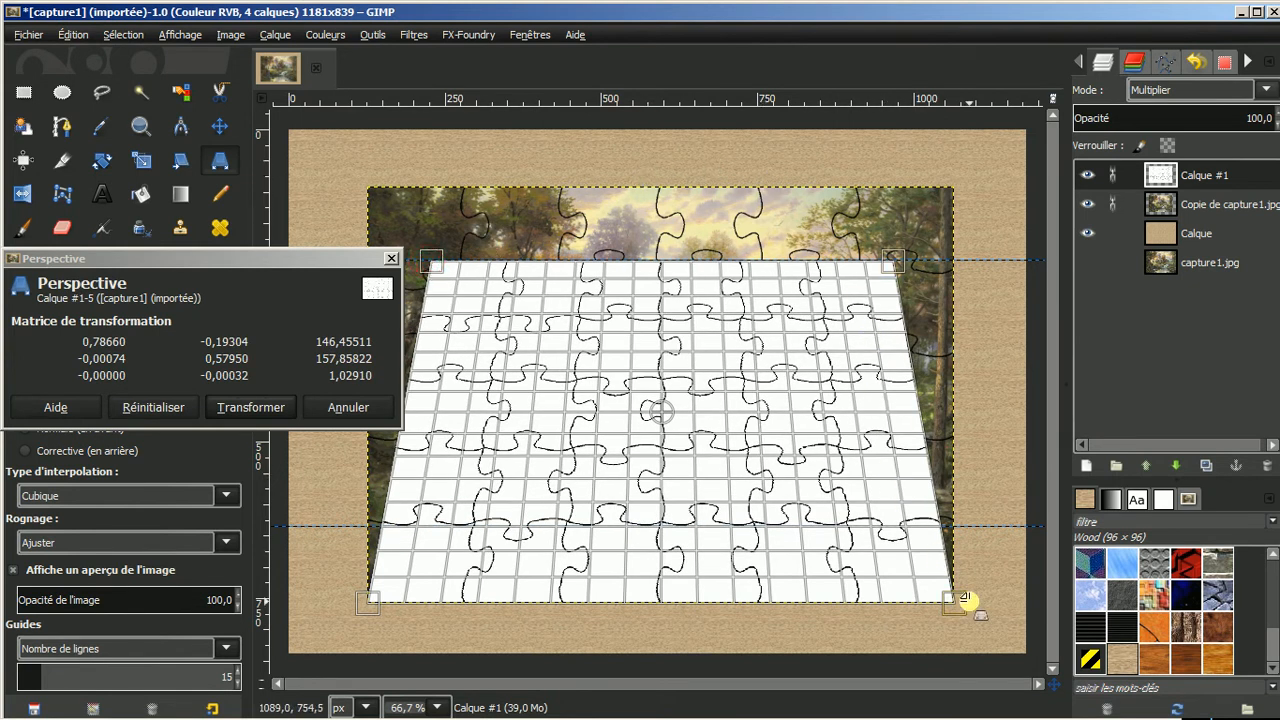
pyautogui.moveTo(958, 607); pyautogui.dragTo(996, 537)
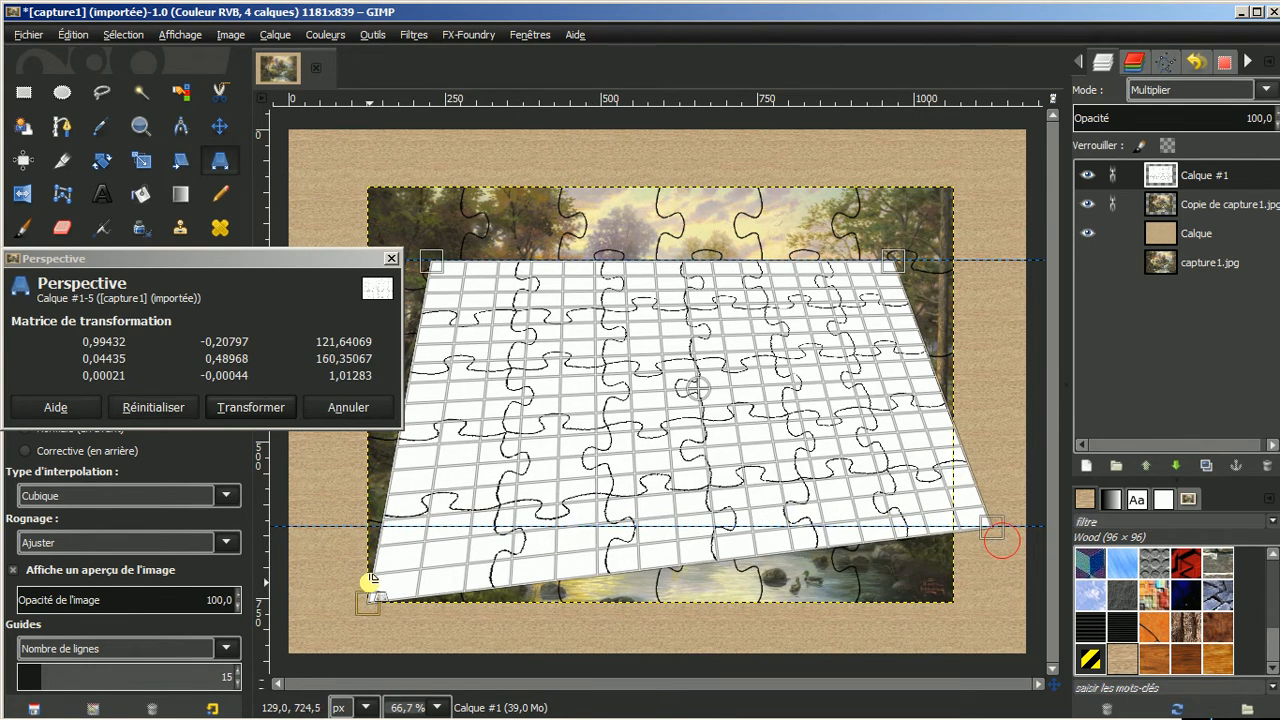
pyautogui.moveTo(369, 603); pyautogui.dragTo(332, 530)
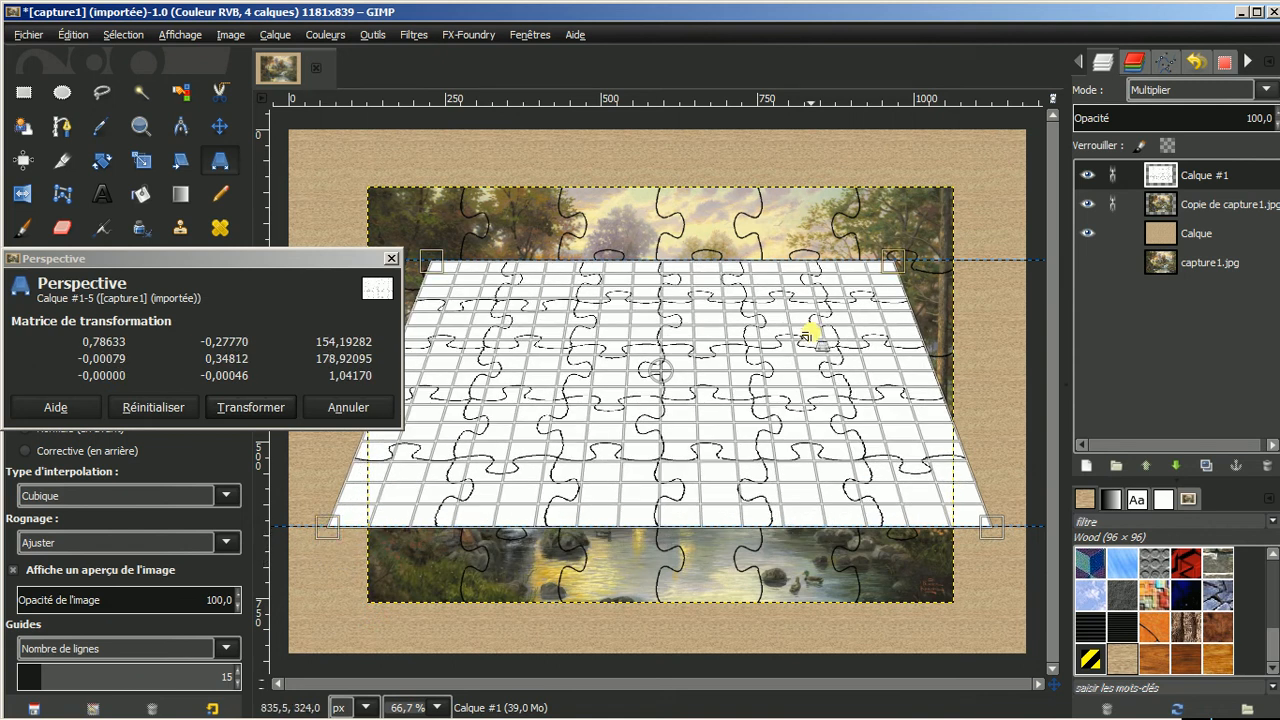
pyautogui.click(1113, 177)
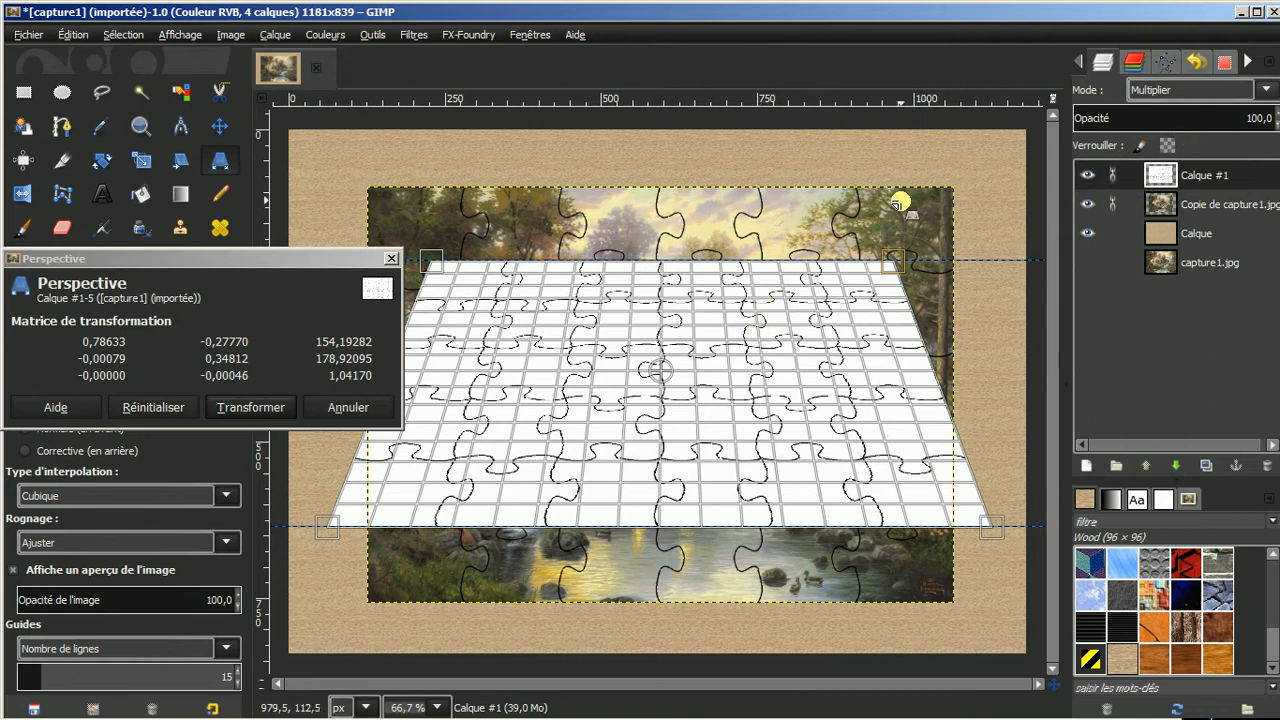
pyautogui.click(241, 409)
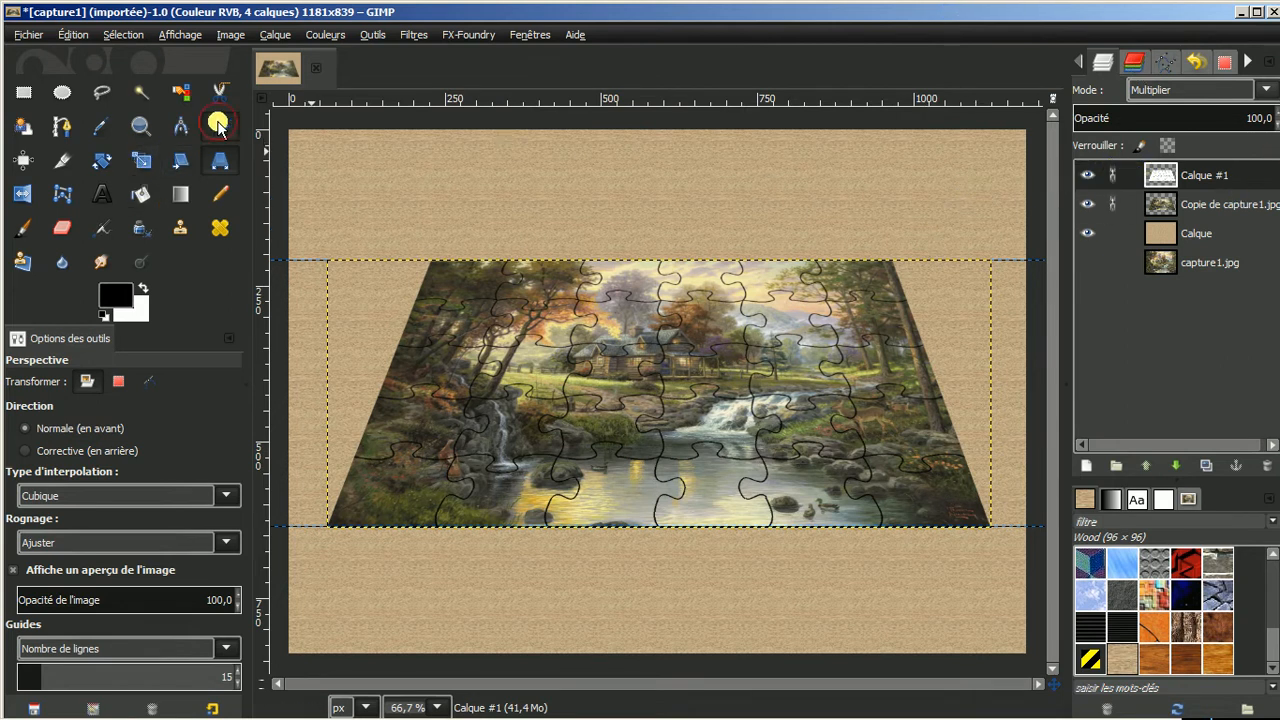
# Nudge the tilted puzzle slightly to centre it on the wood, and remove all guides from the image
pyautogui.click(219, 125)
pyautogui.moveTo(693, 362)
pyautogui.mouseDown()
pyautogui.moveTo(683, 318)
pyautogui.moveTo(654, 354)
pyautogui.moveTo(673, 372)
pyautogui.mouseUp()
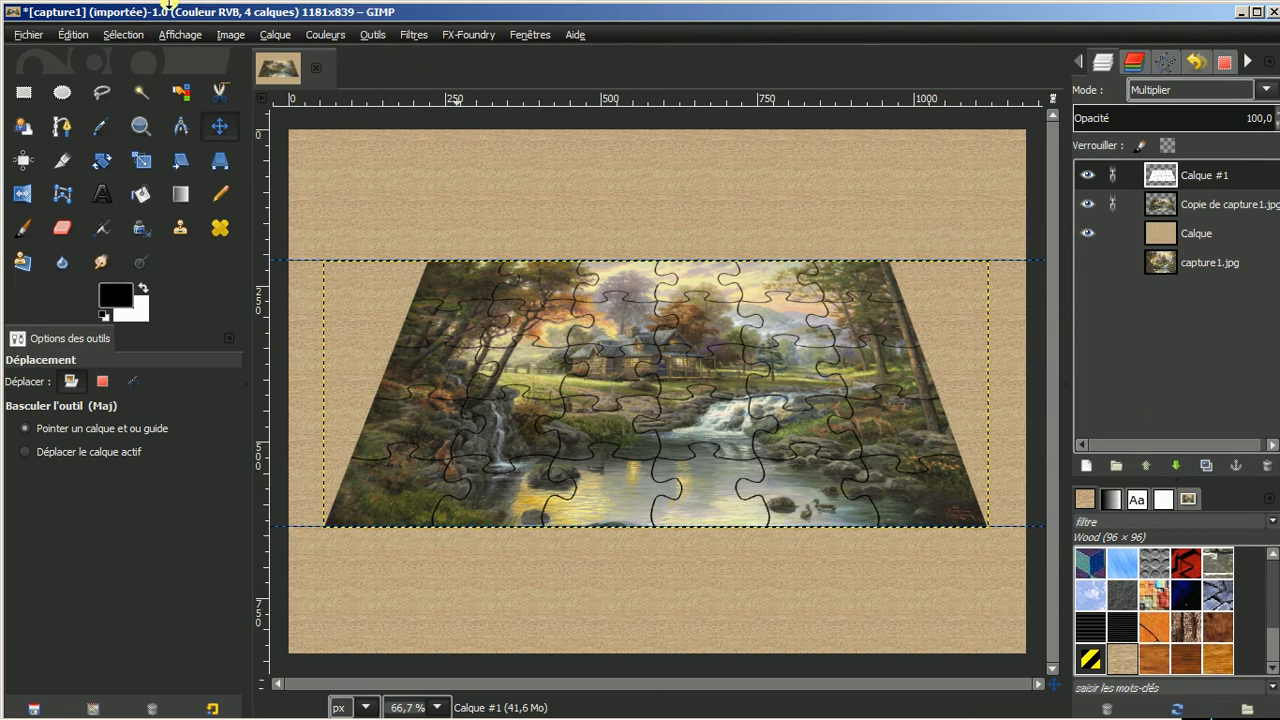
pyautogui.click(230, 34)
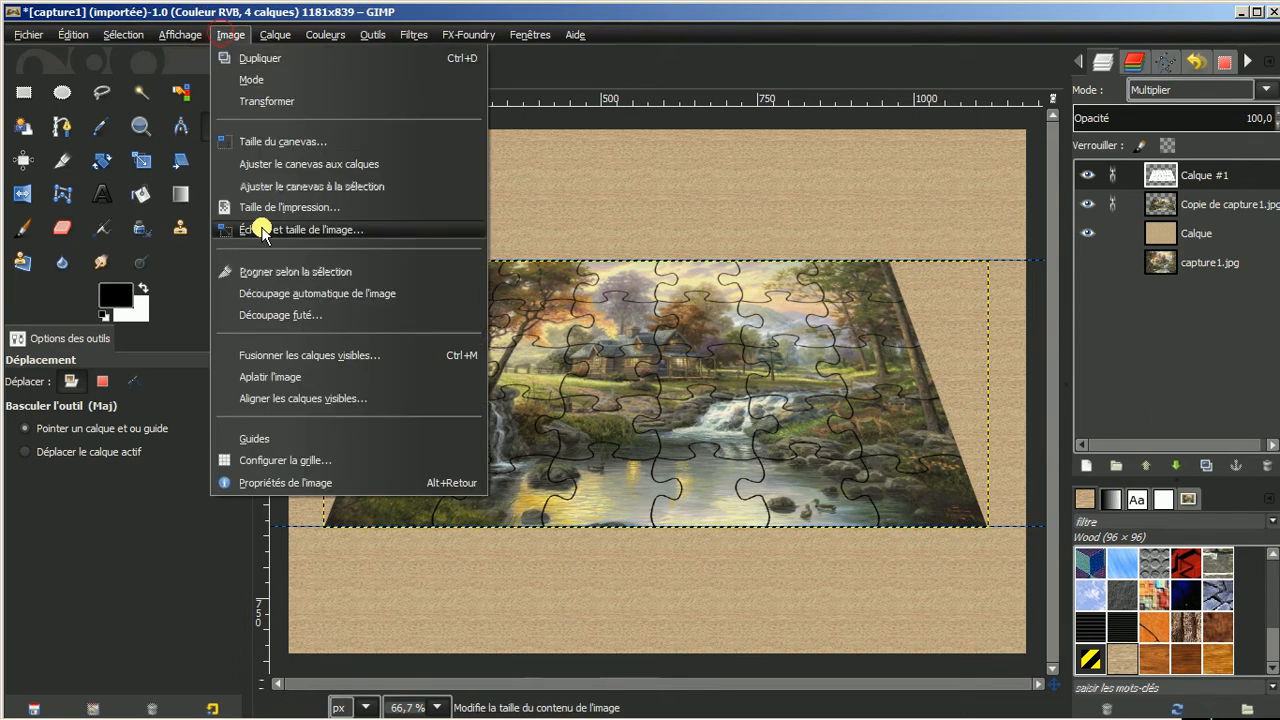
pyautogui.moveTo(258, 440)
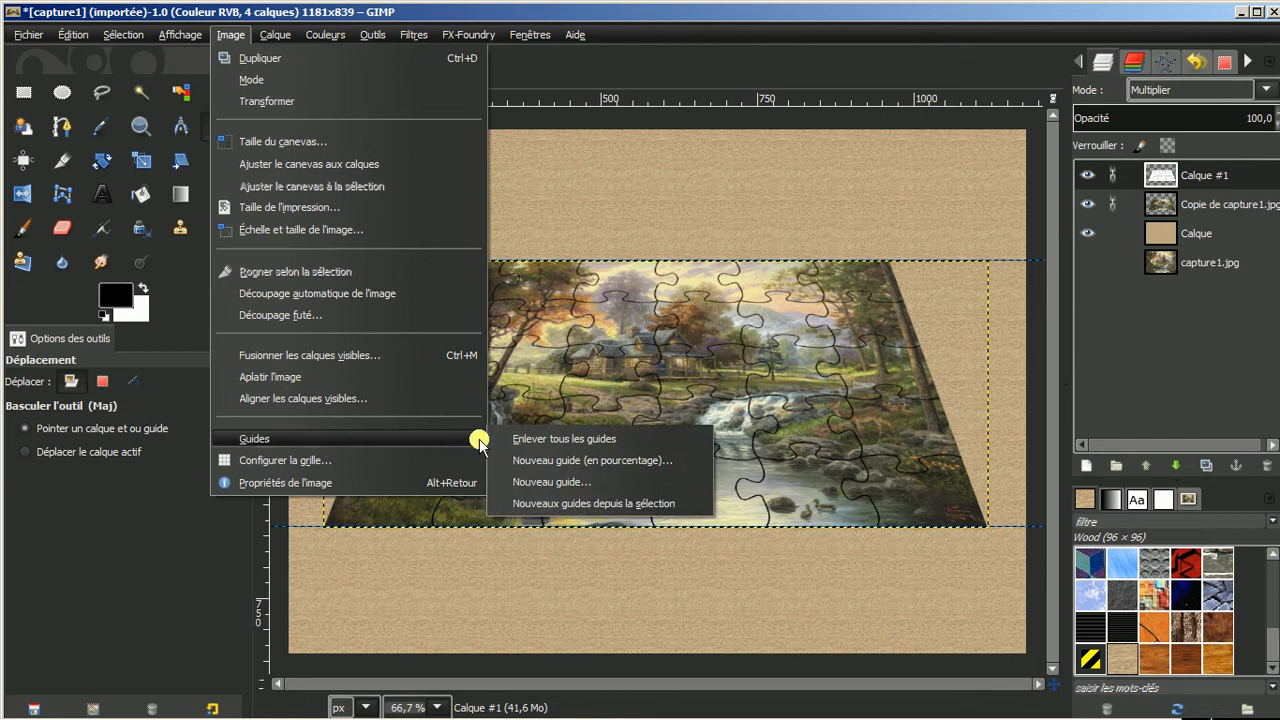
pyautogui.click(556, 439)
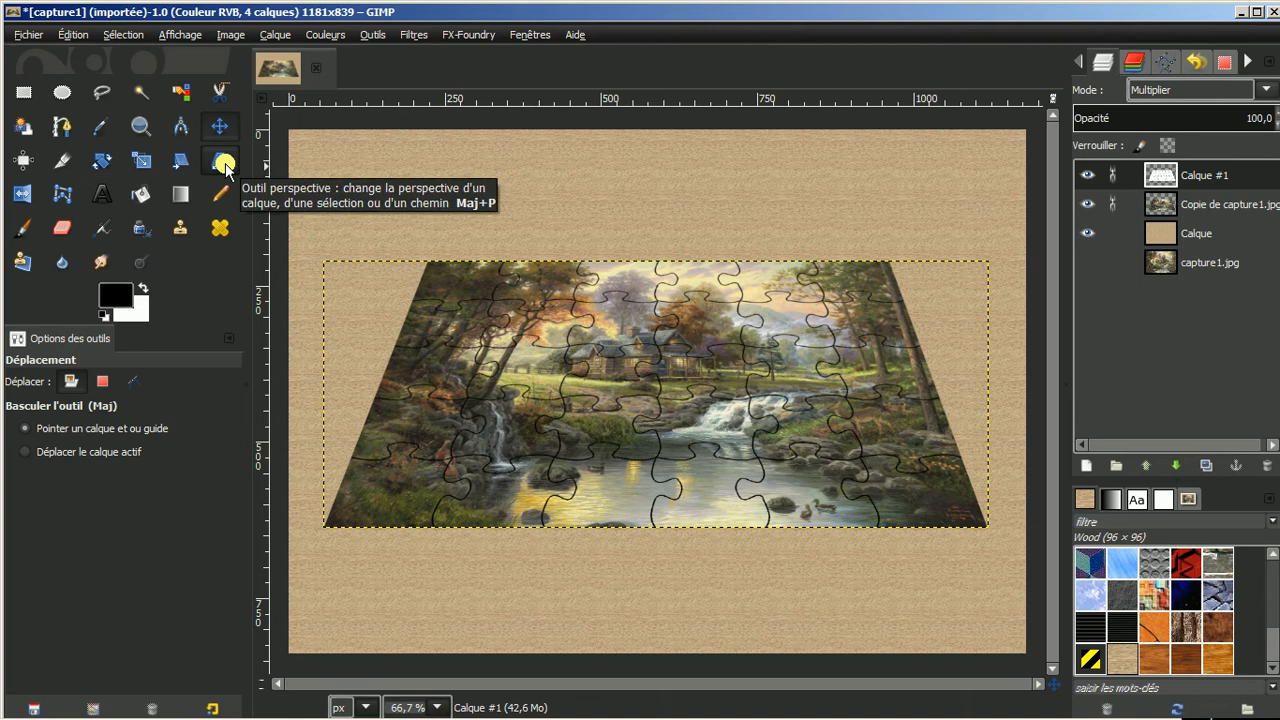
# Unlink Calque #1 and Copie de capture1.jpg, and fuzzy-select the puzzle piece in the second row, fourth column on Calque #1
pyautogui.click(1112, 175)
pyautogui.click(1108, 204)
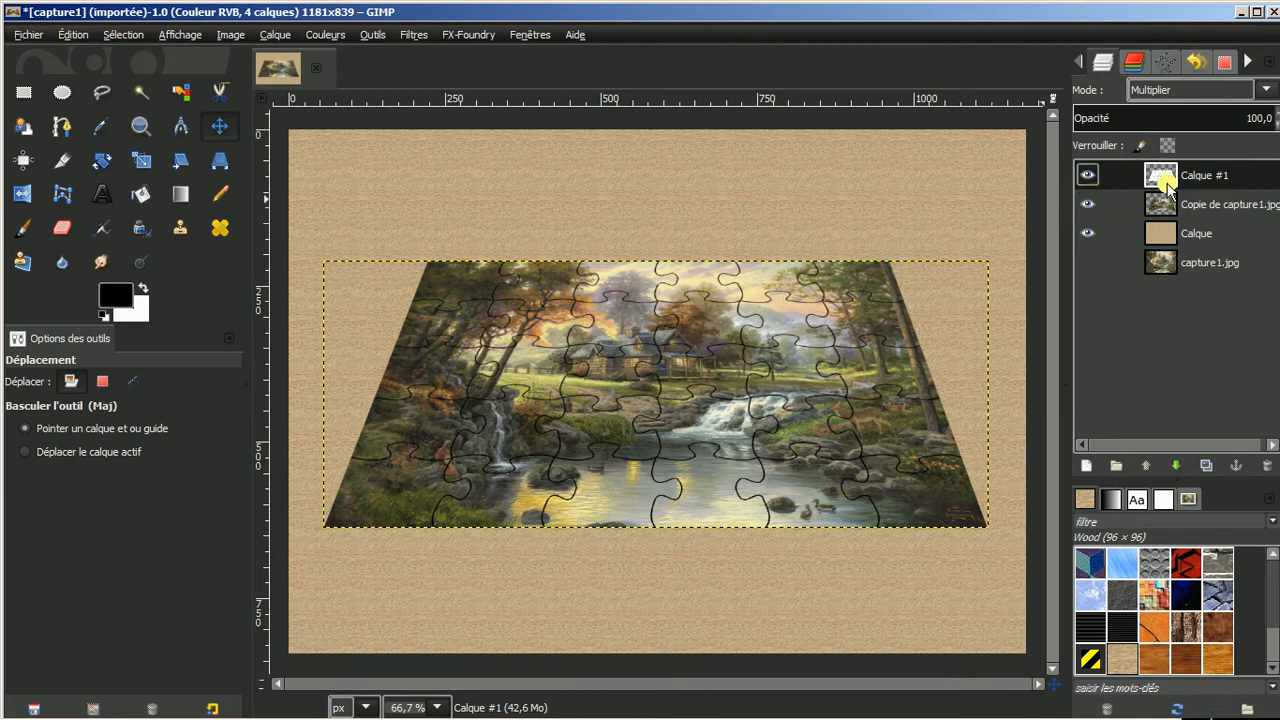
pyautogui.click(141, 92)
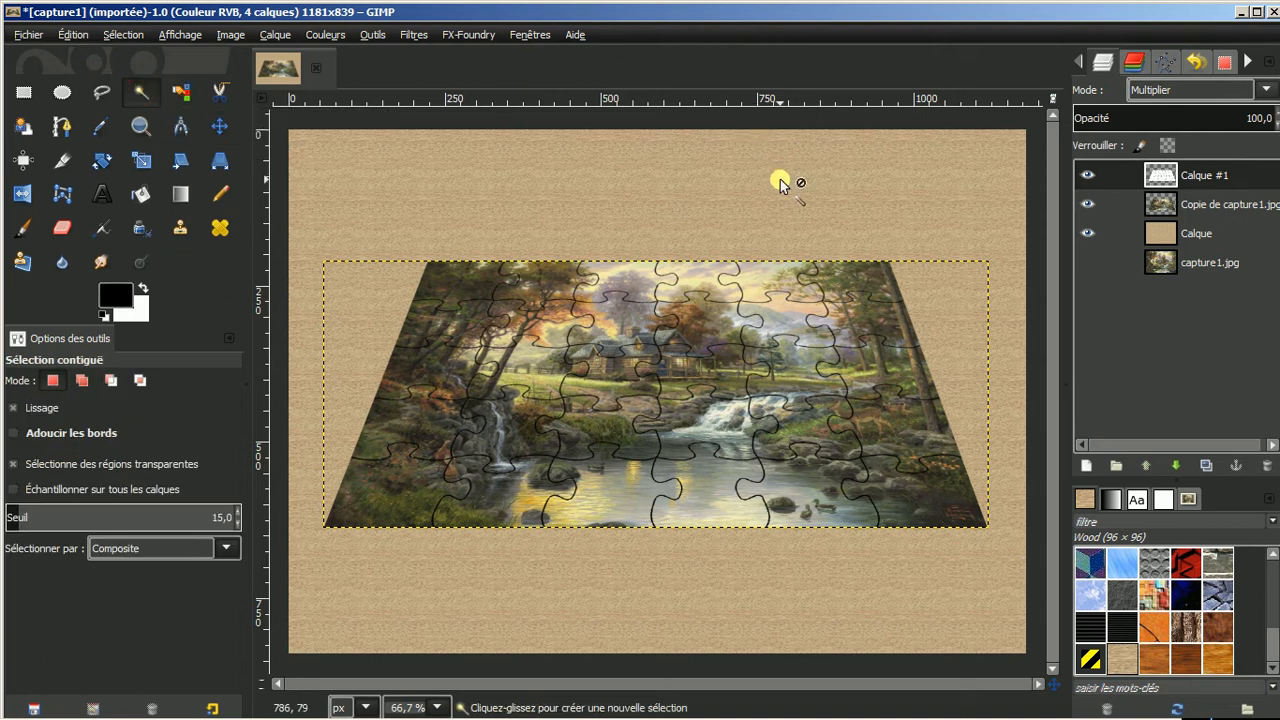
pyautogui.click(695, 319)
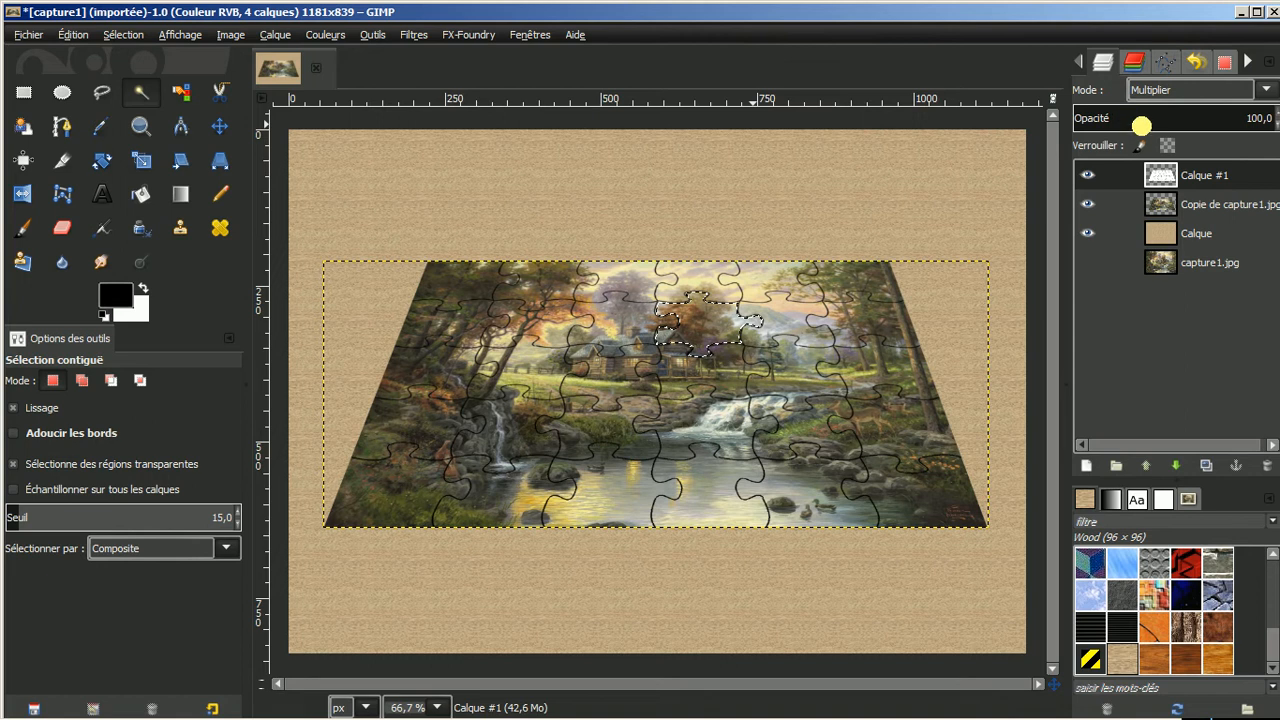
# Switch through the layers with the piece selection kept, ending with Copie de capture1.jpg as the active layer
pyautogui.click(1190, 205)
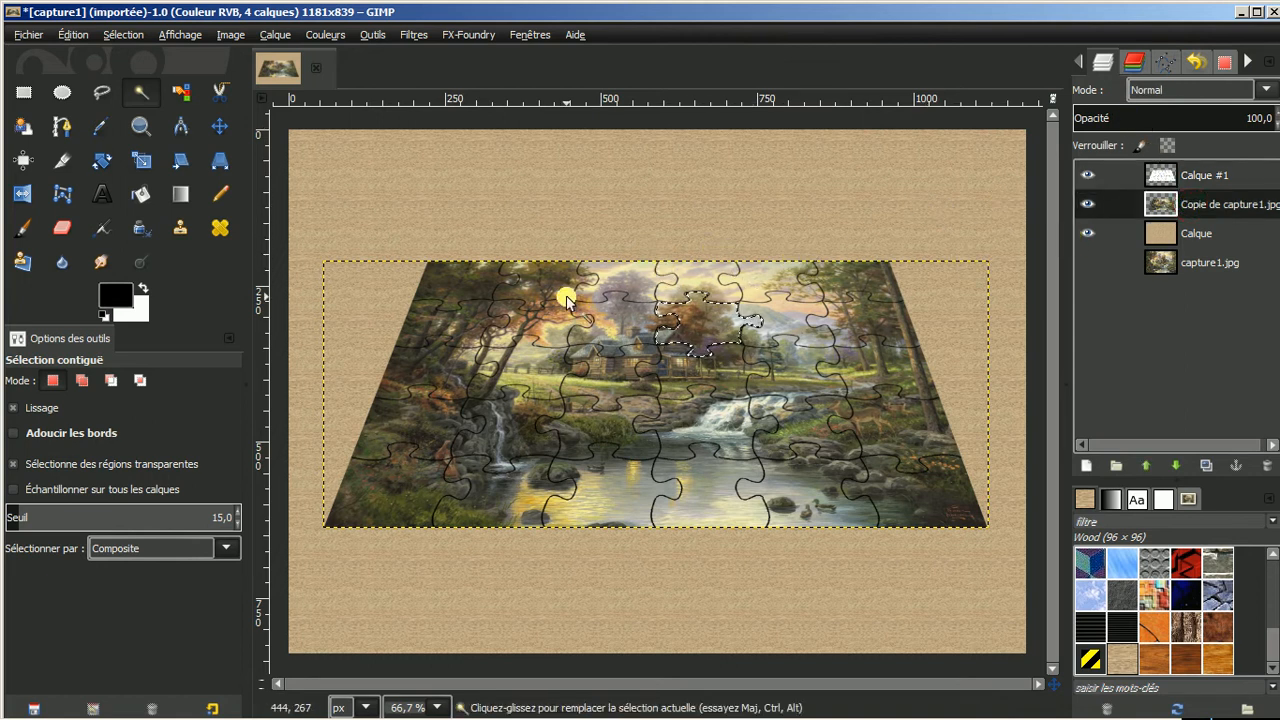
pyautogui.click(1227, 182)
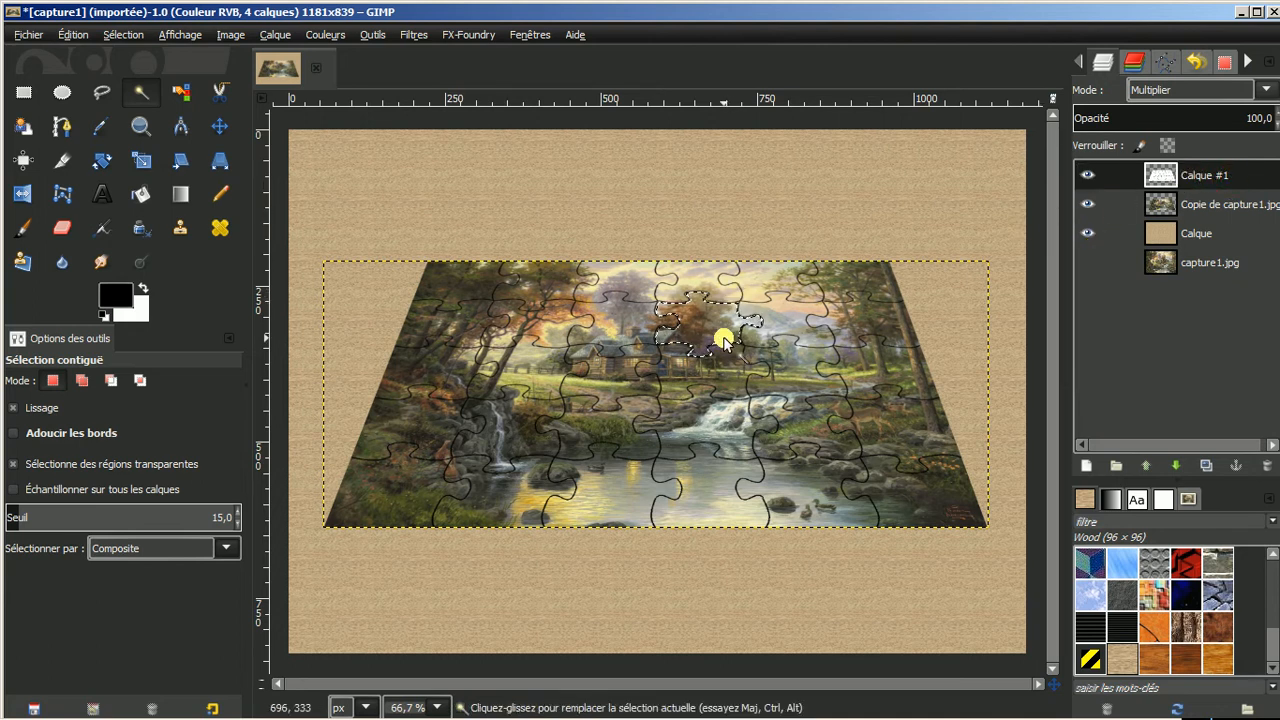
pyautogui.click(1203, 206)
pyautogui.click(1192, 233)
pyautogui.click(1192, 261)
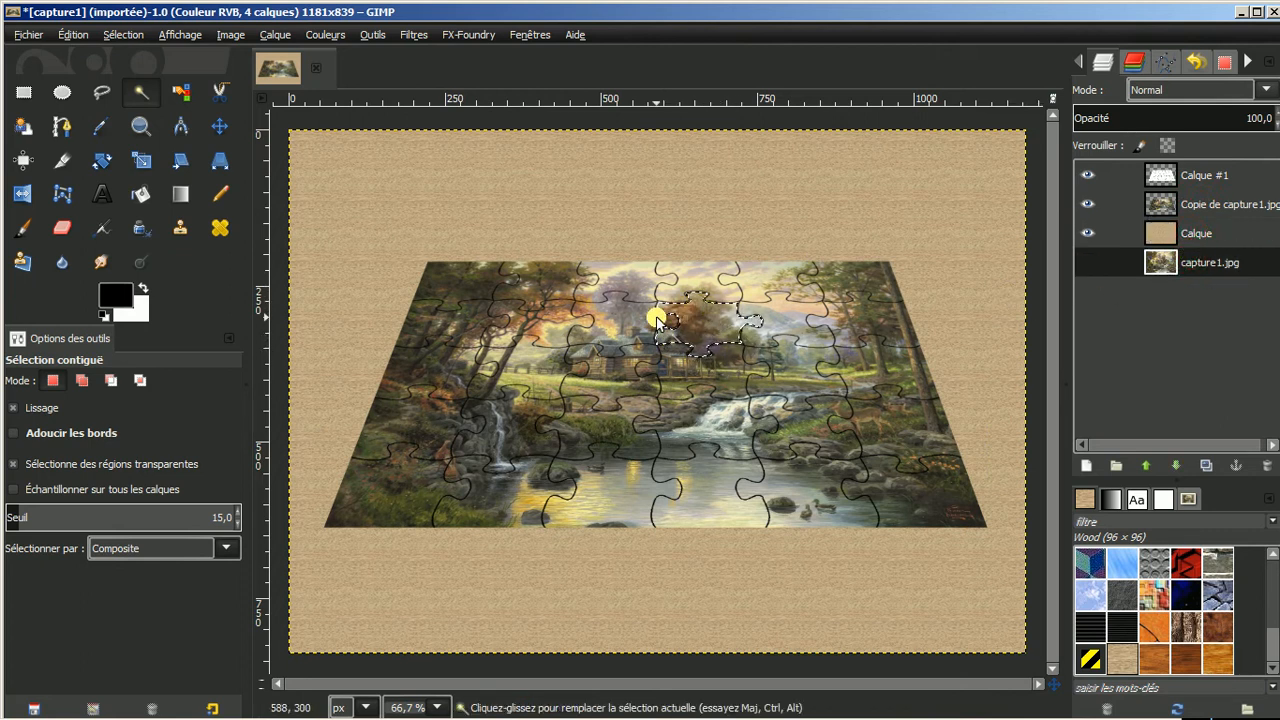
pyautogui.click(1209, 210)
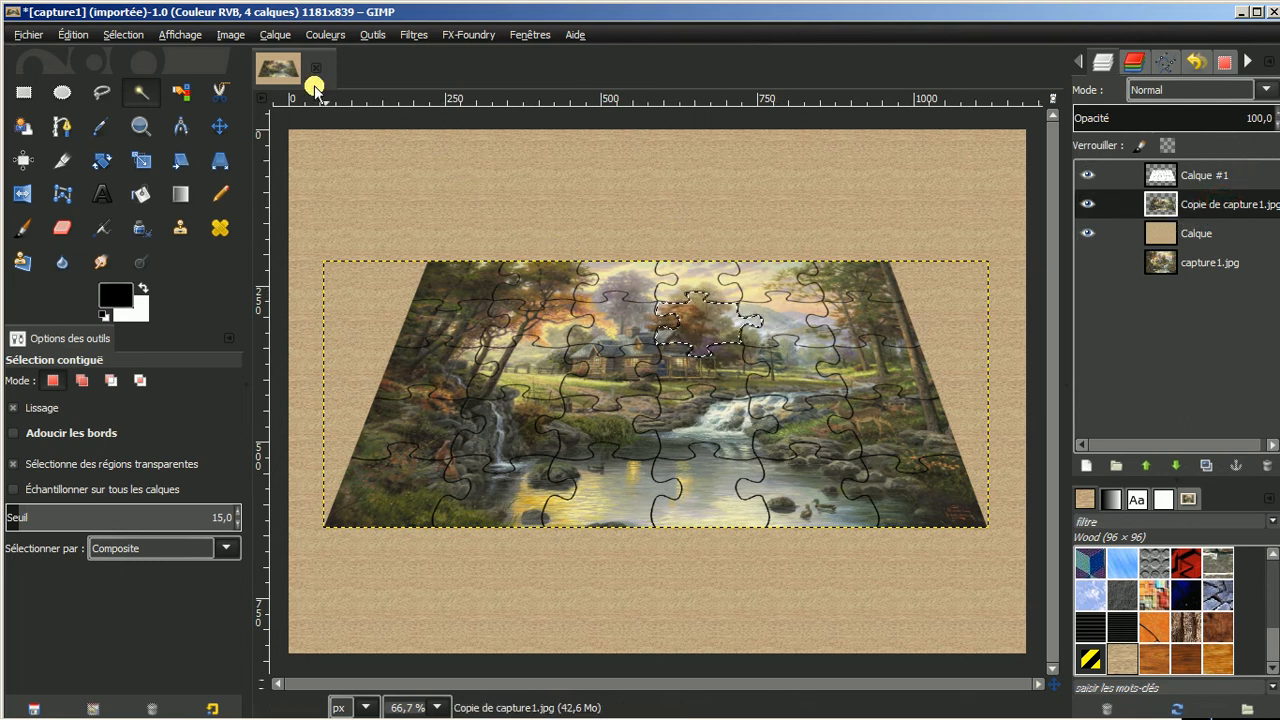
# Cut the selected piece from Copie de capture1.jpg, paste it into its own new layer, and move it onto the wood beyond the puzzle's far right edge
pyautogui.click(72, 35)
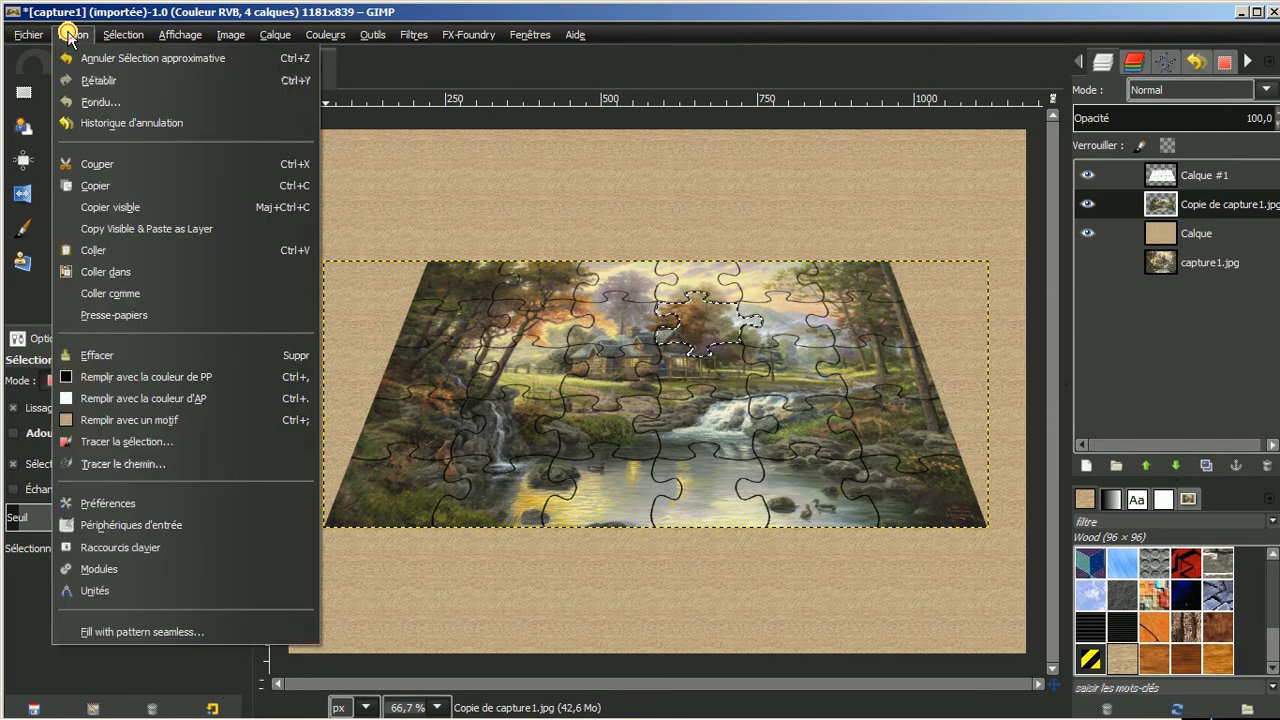
pyautogui.click(94, 164)
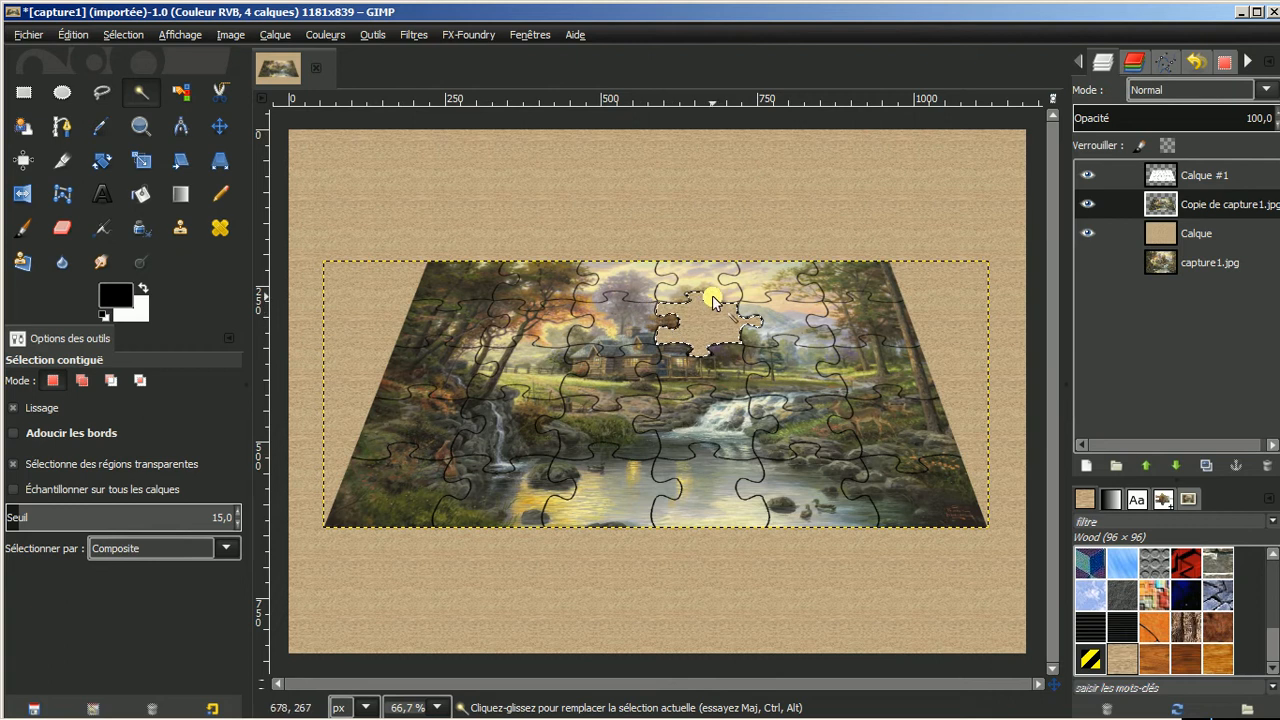
pyautogui.click(66, 36)
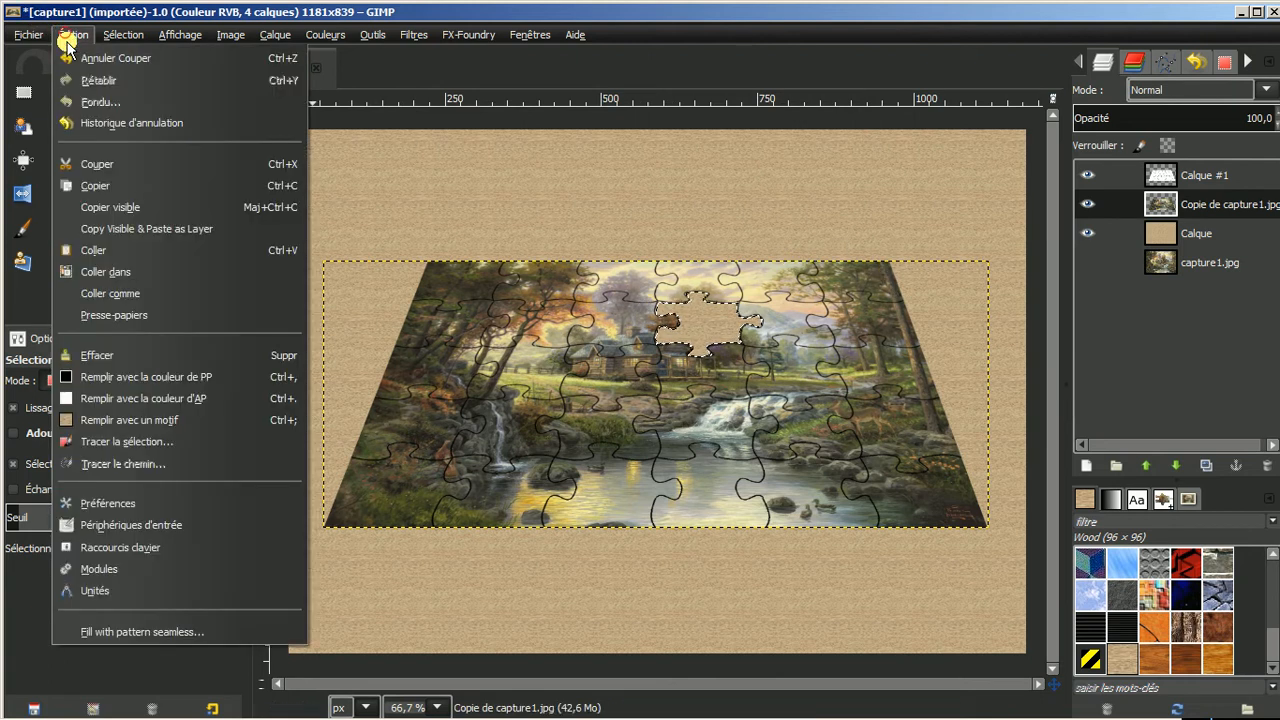
pyautogui.click(84, 255)
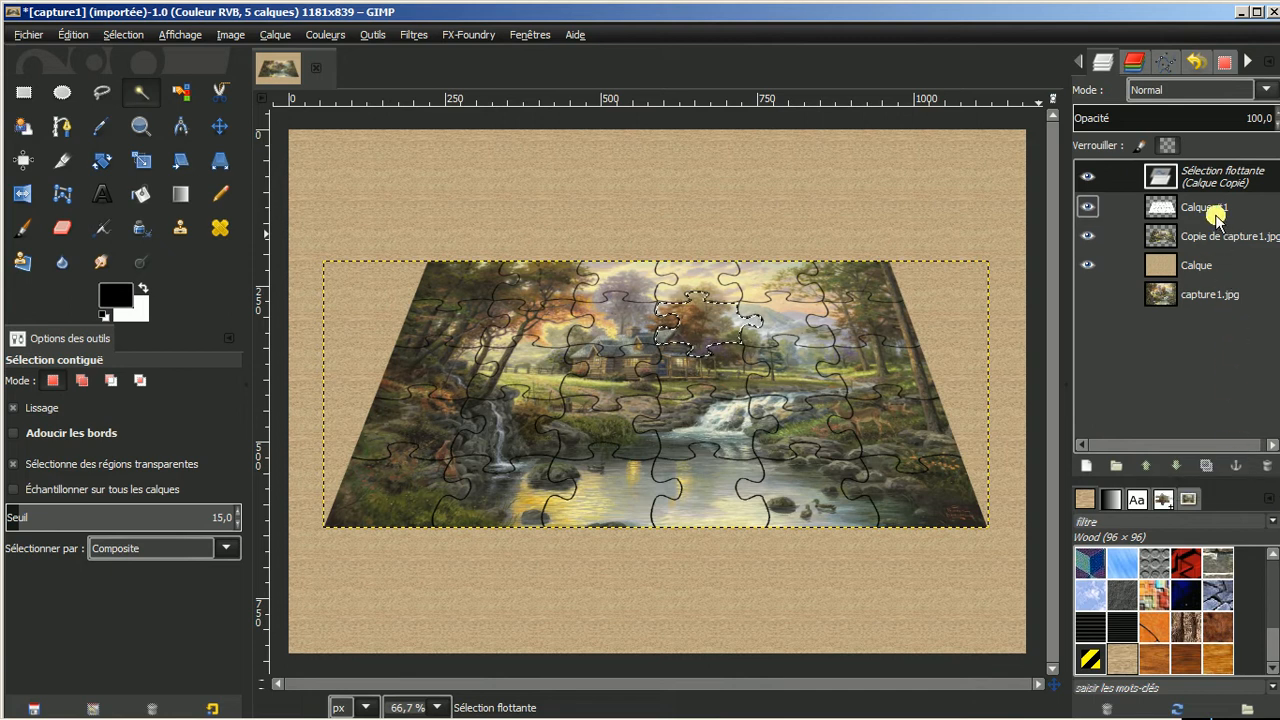
pyautogui.click(1080, 464)
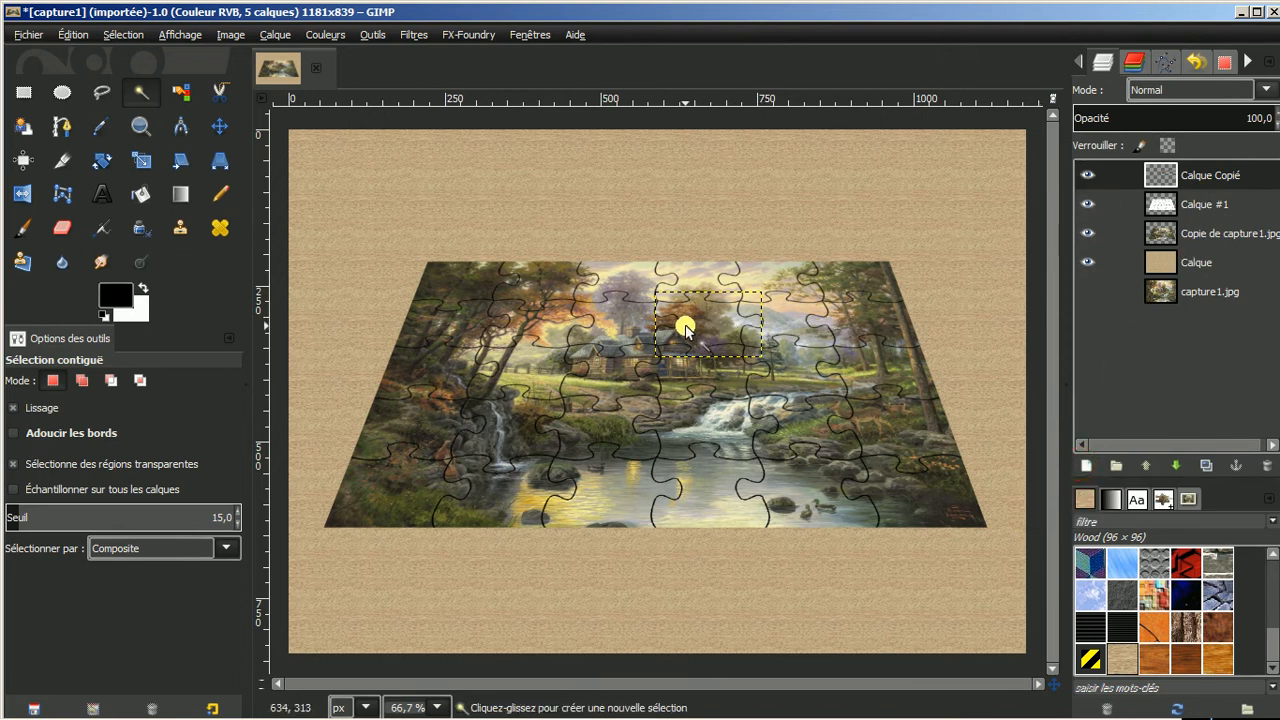
pyautogui.click(219, 127)
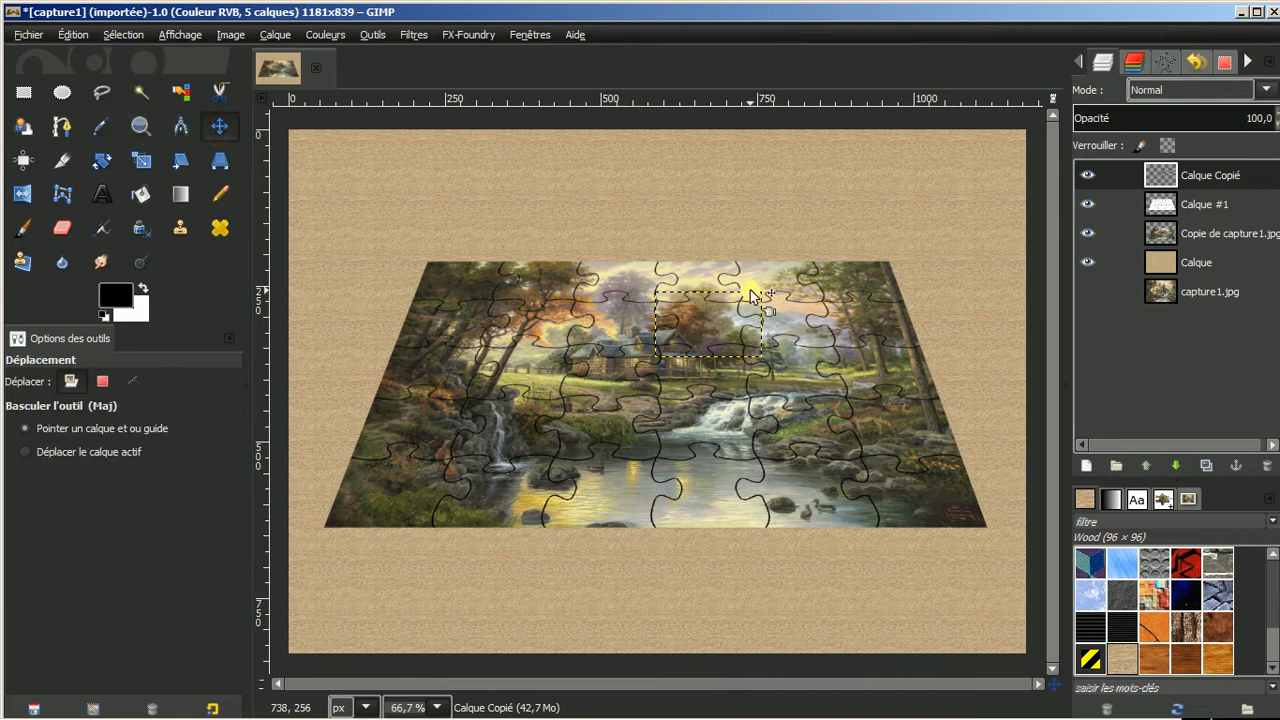
pyautogui.moveTo(713, 334); pyautogui.dragTo(880, 201)
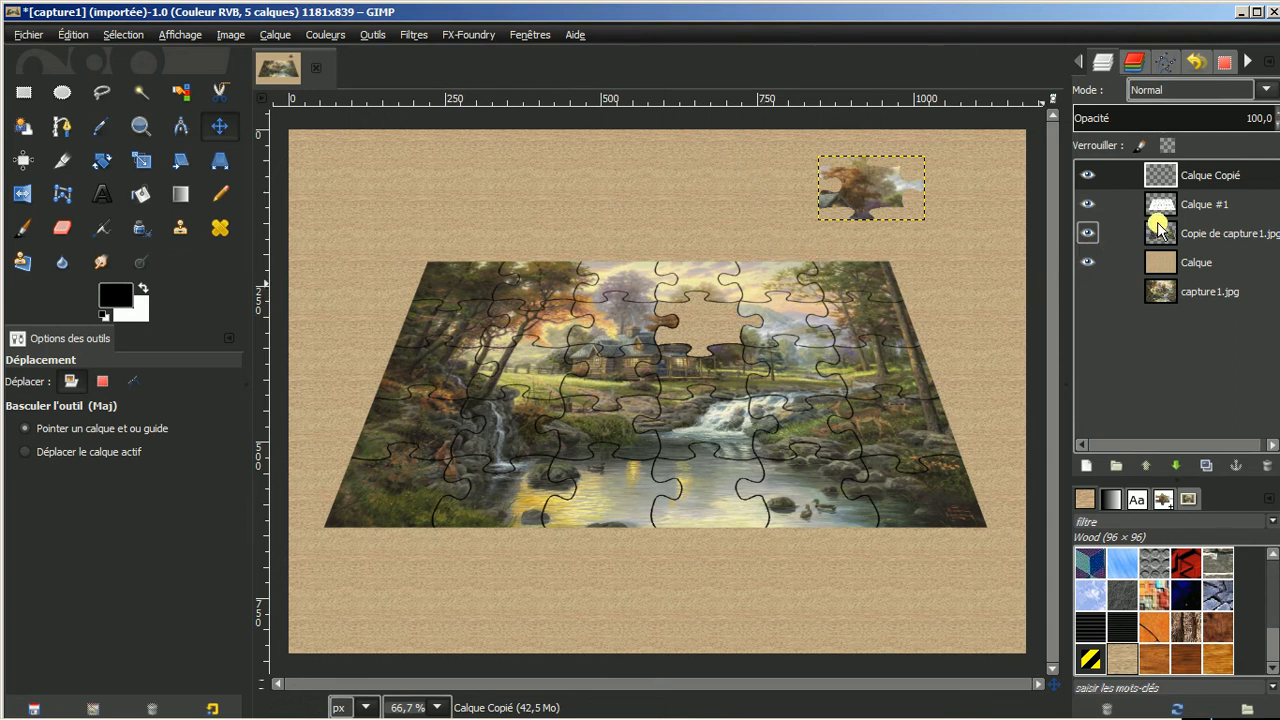
# Fuzzy-select the puzzle piece in the fourth row, second column on the Calque #1 layer
pyautogui.click(1197, 203)
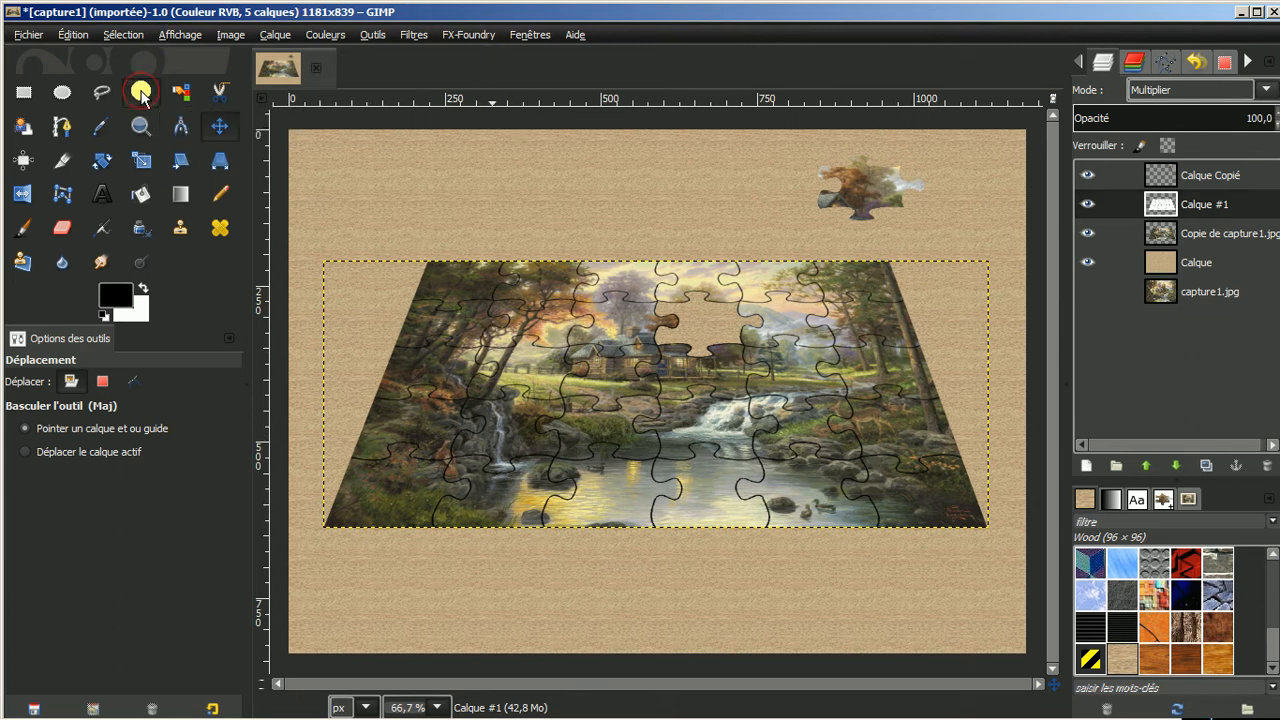
pyautogui.click(141, 92)
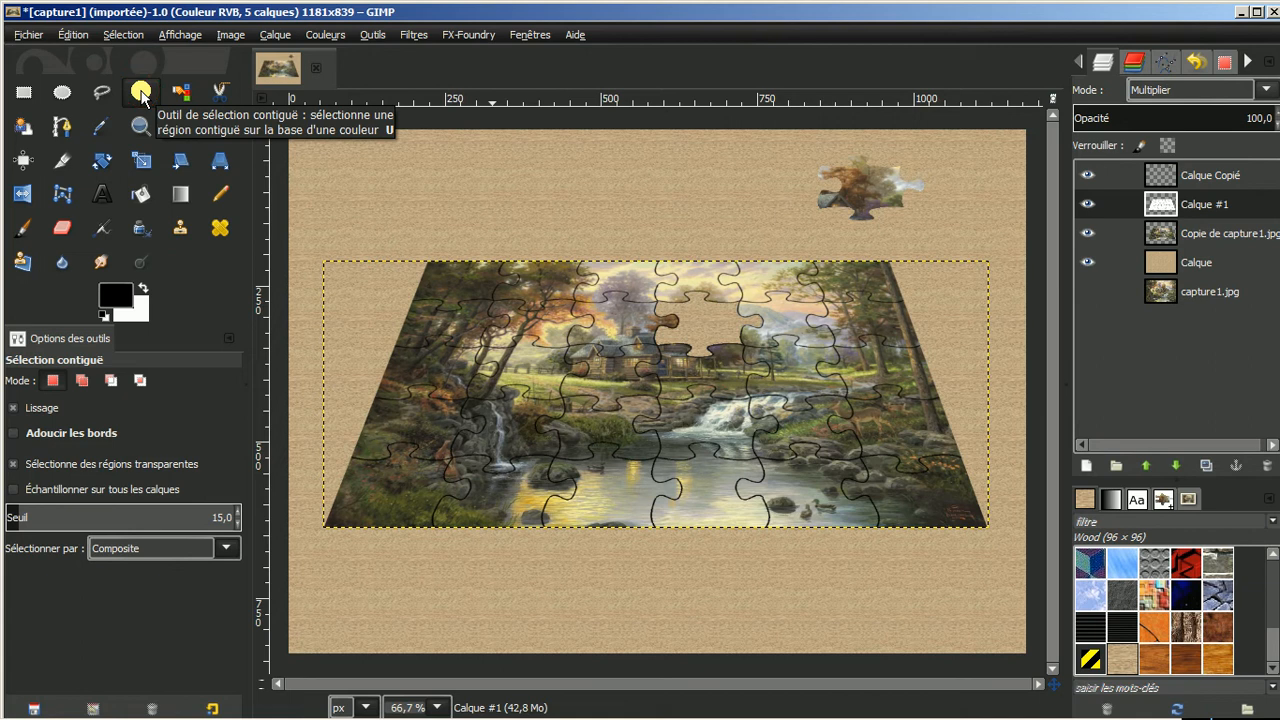
pyautogui.click(506, 422)
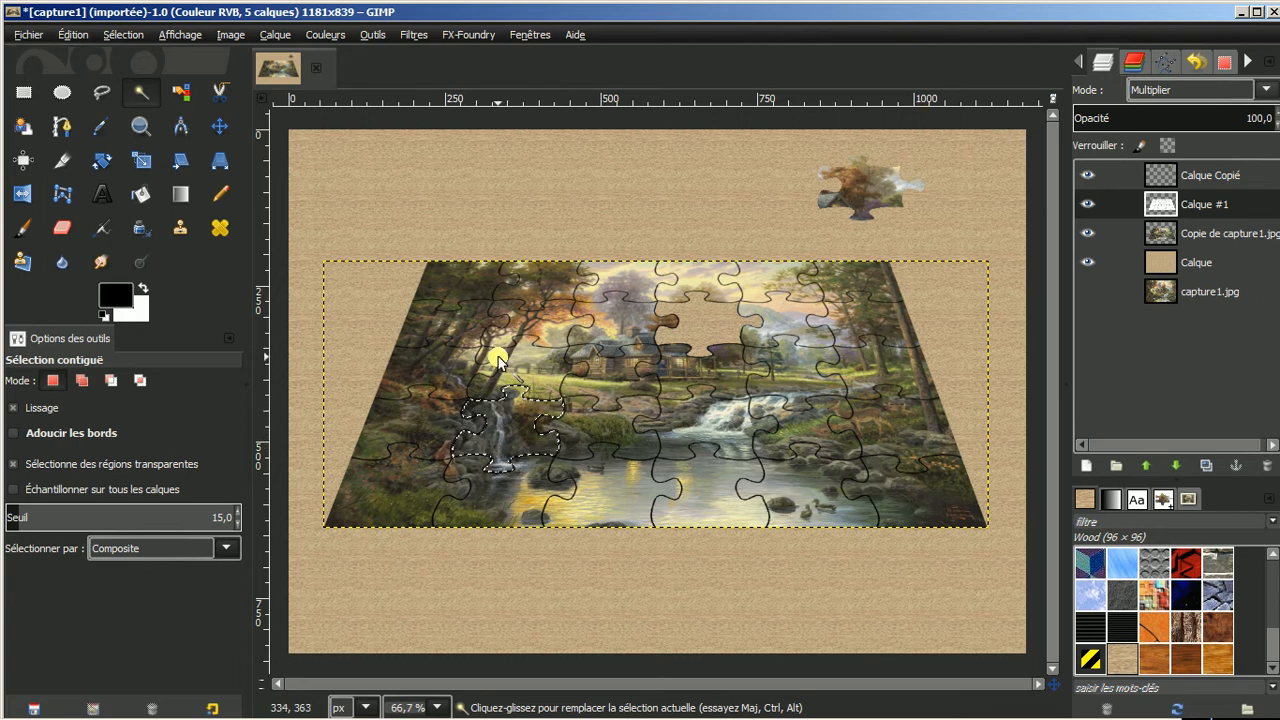
# Cut the waterfall piece from Copie de capture1.jpg into its own new layer and move it onto the wood below the puzzle's near left edge
pyautogui.click(1210, 233)
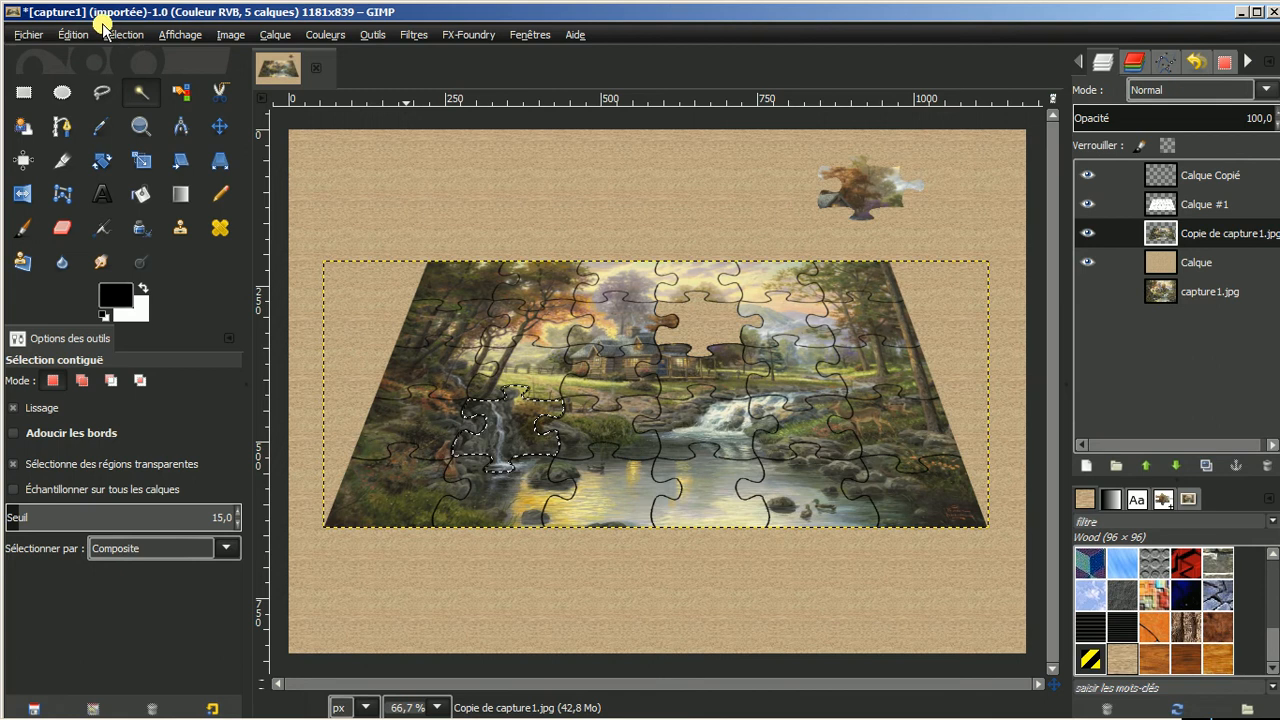
pyautogui.click(69, 34)
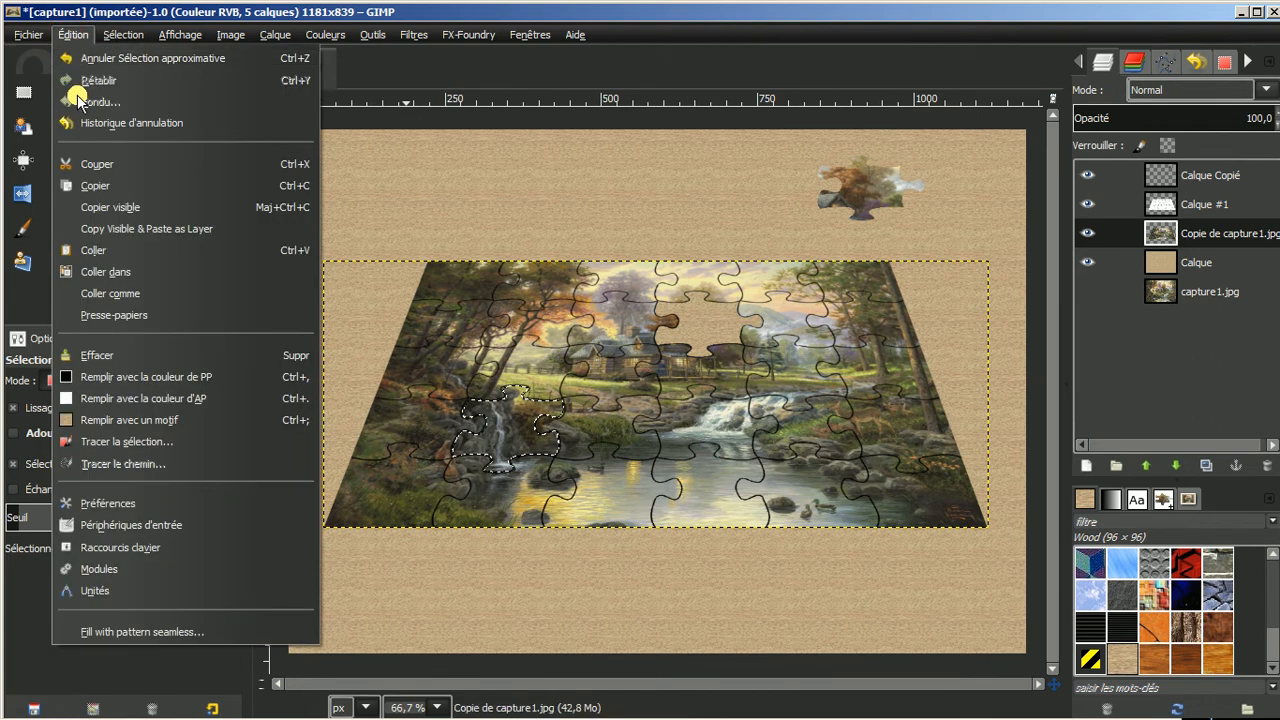
pyautogui.click(78, 165)
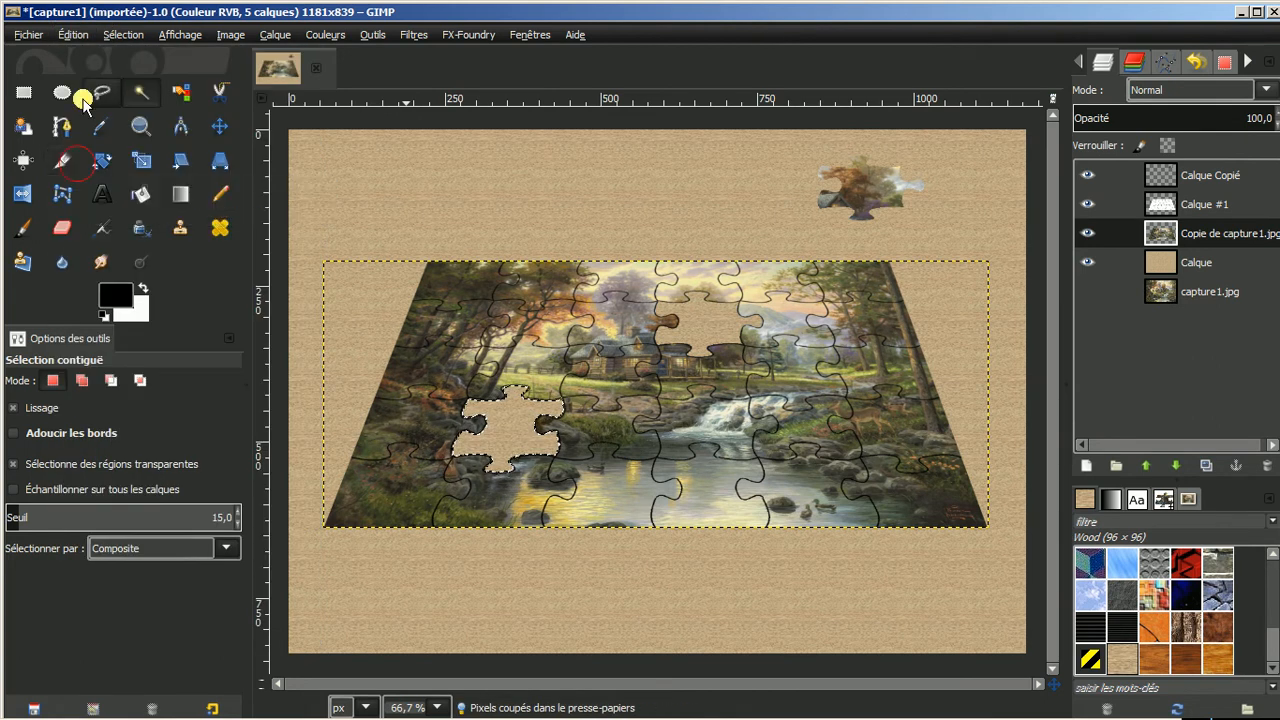
pyautogui.click(75, 34)
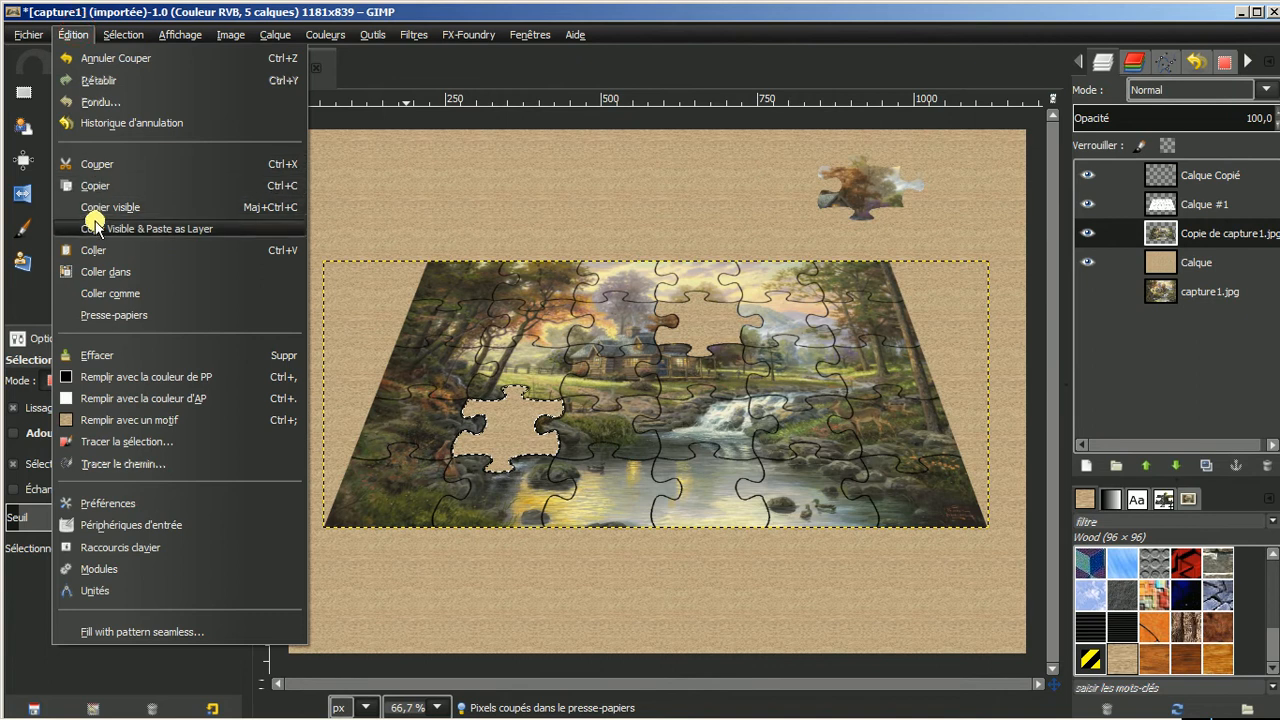
pyautogui.click(93, 250)
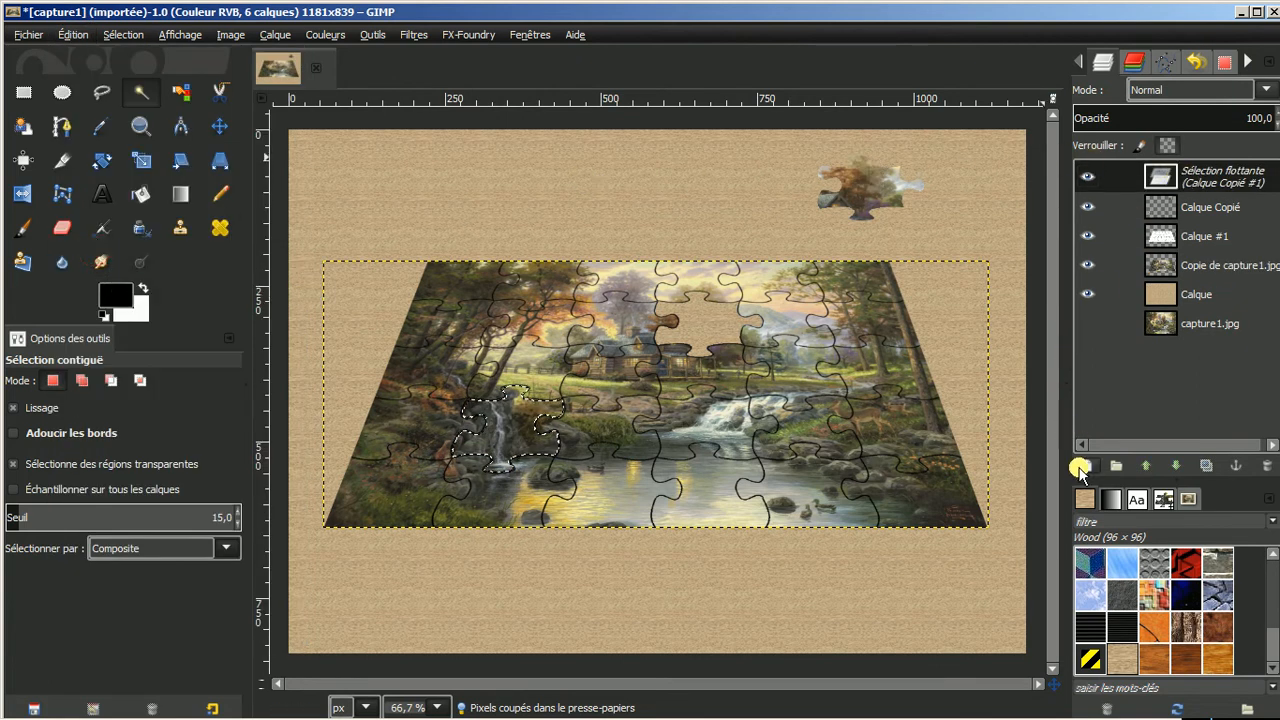
pyautogui.click(1081, 467)
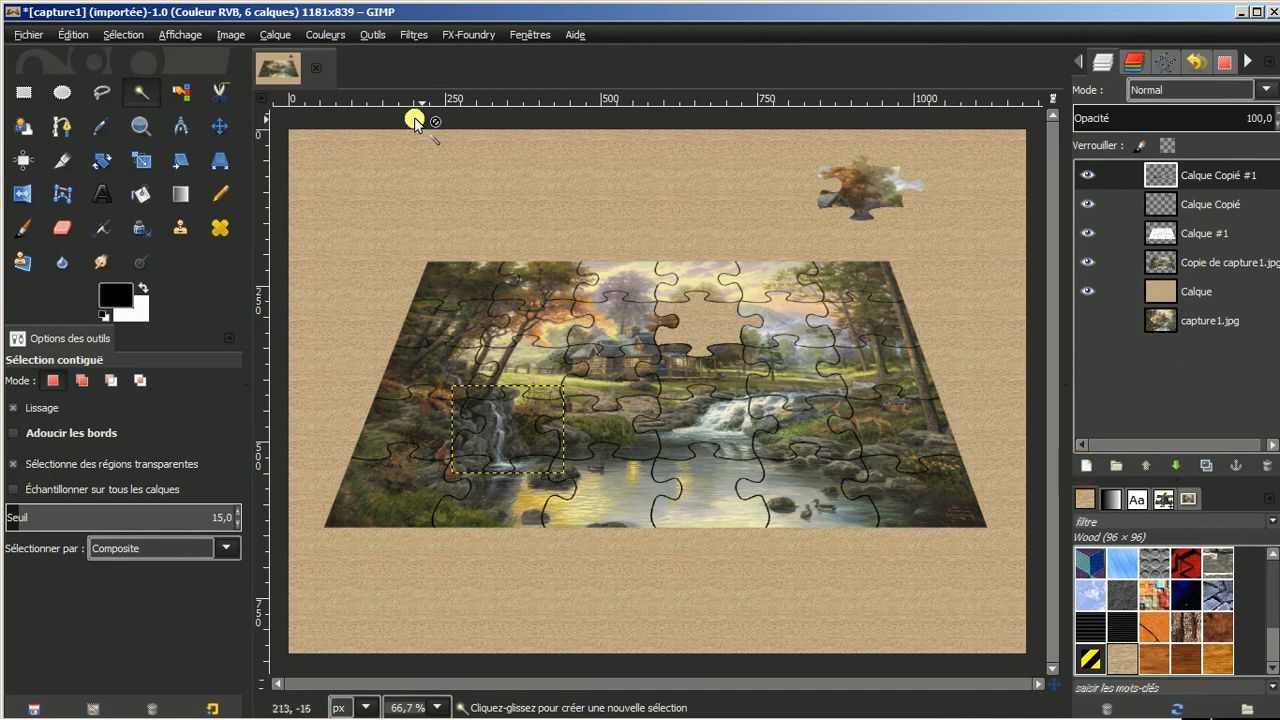
pyautogui.click(219, 125)
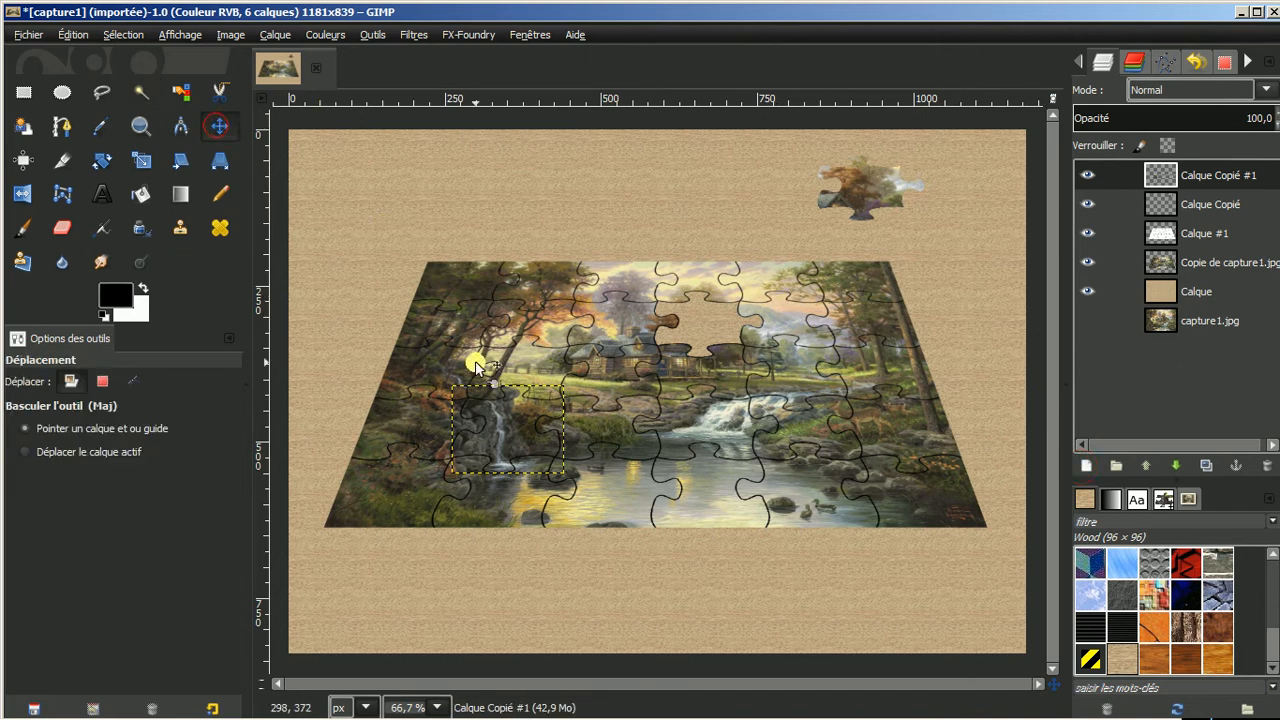
pyautogui.moveTo(502, 420); pyautogui.dragTo(453, 573)
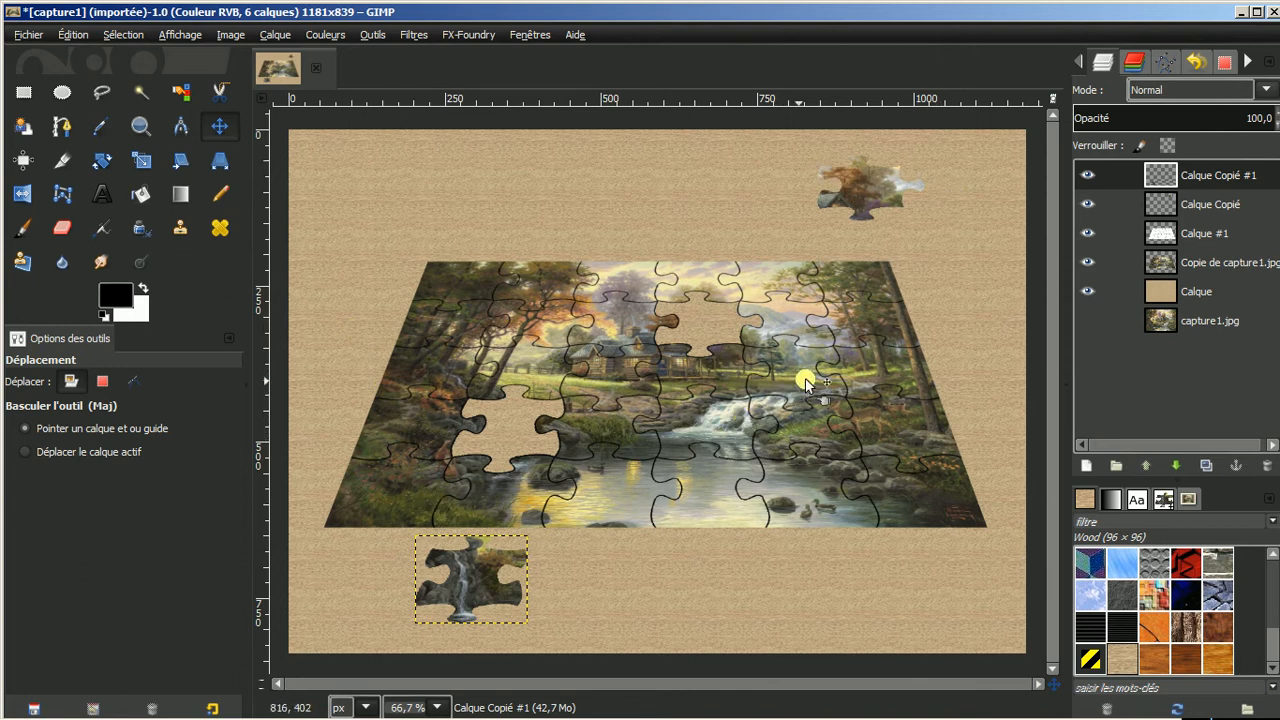
# Merge the Calque #1 outline layer down into Copie de capture1.jpg
pyautogui.click(1226, 235)
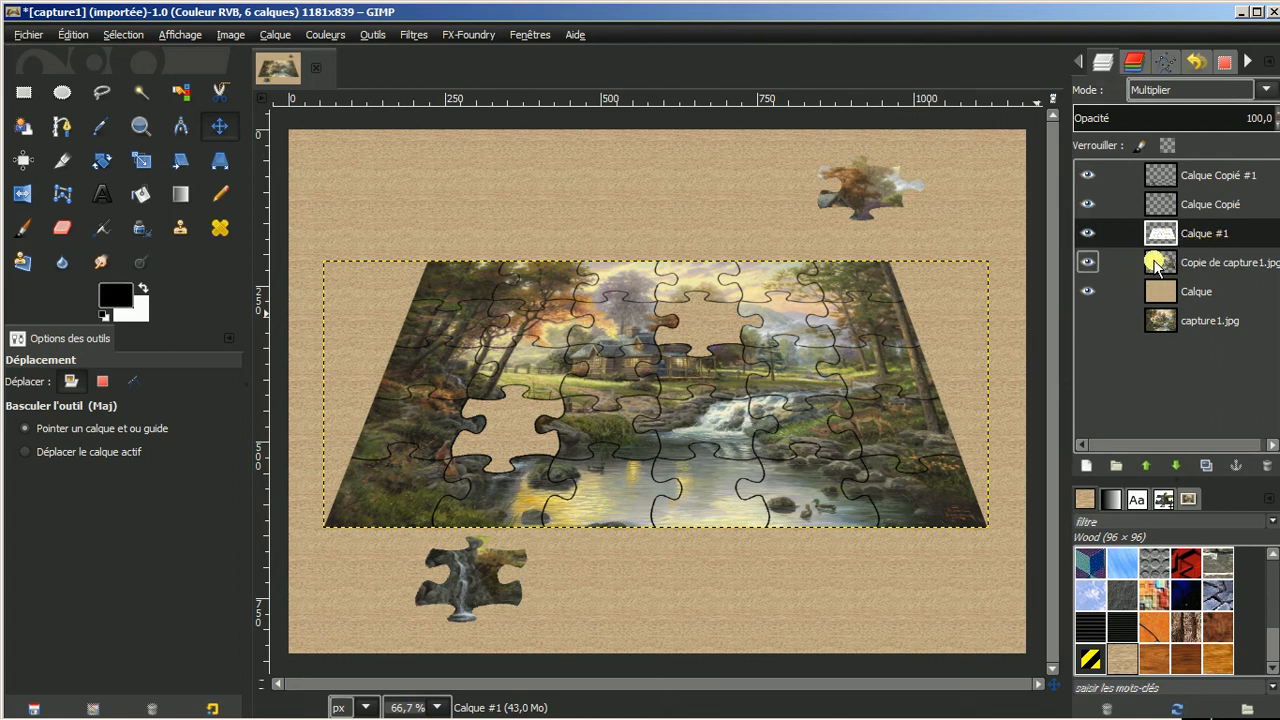
pyautogui.rightClick(1200, 233)
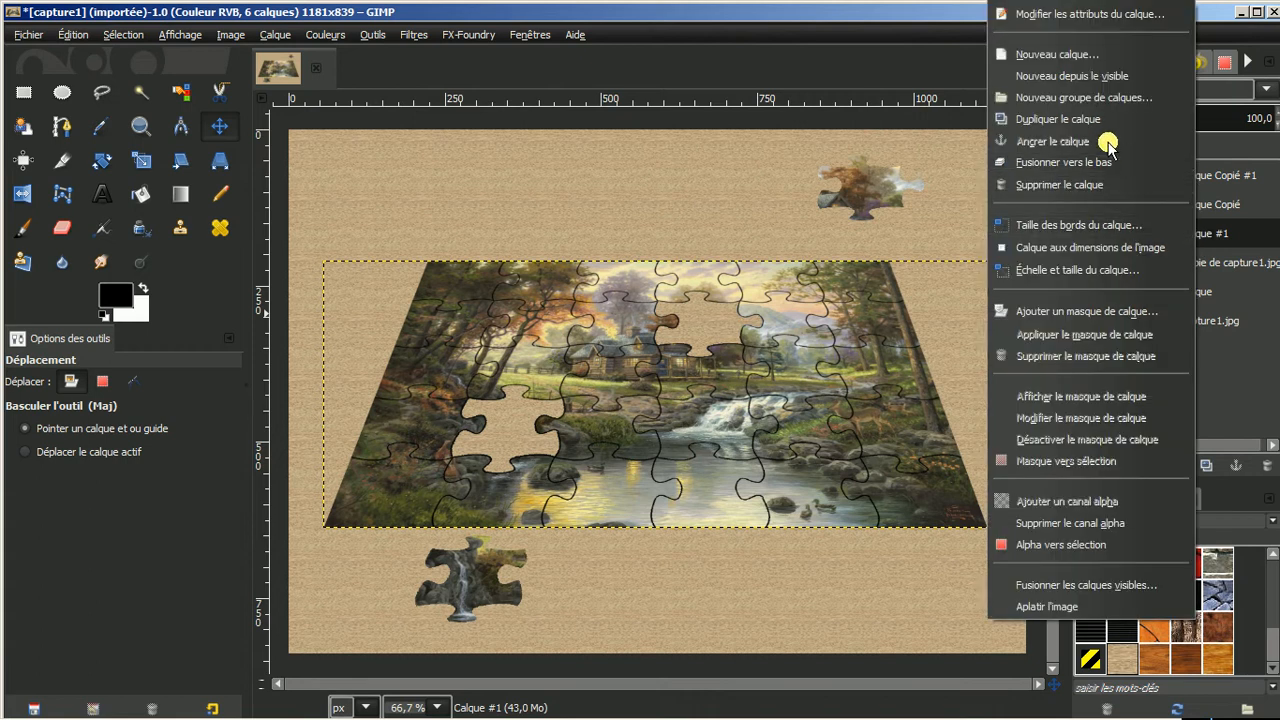
pyautogui.click(1083, 163)
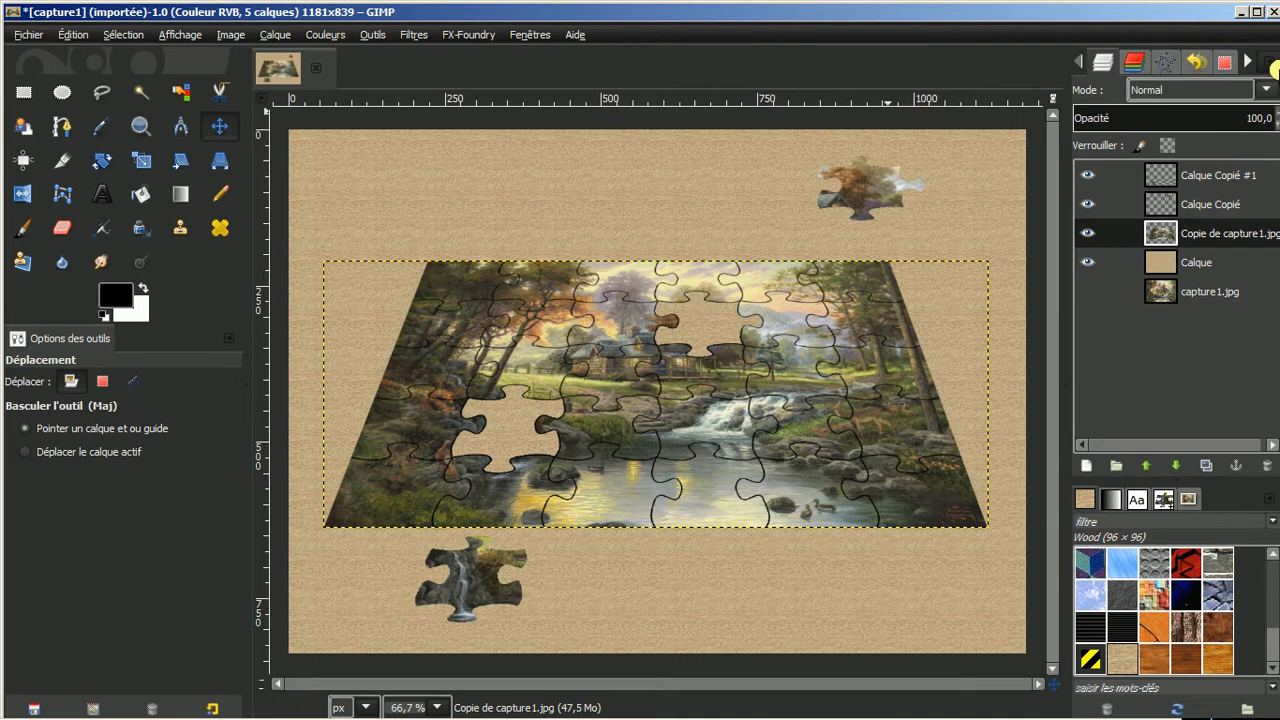
# Rename the Calque Copié layer as 1
pyautogui.click(1203, 205)
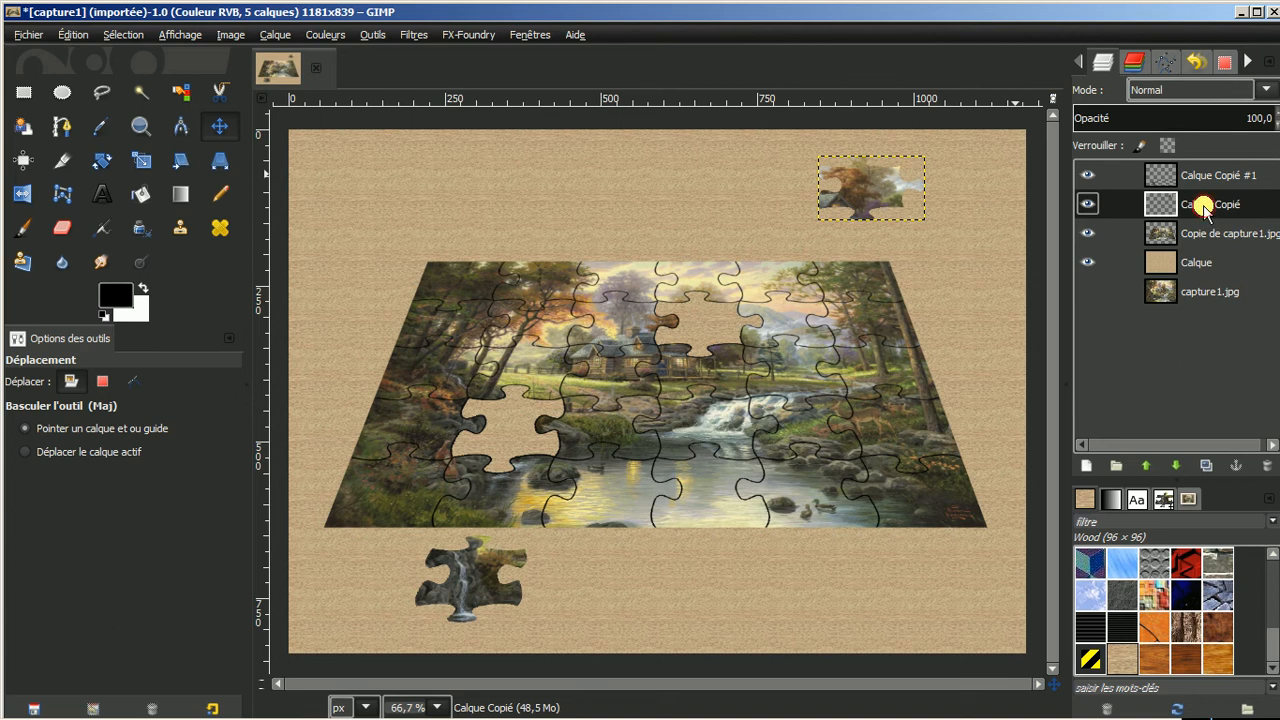
pyautogui.press('1')
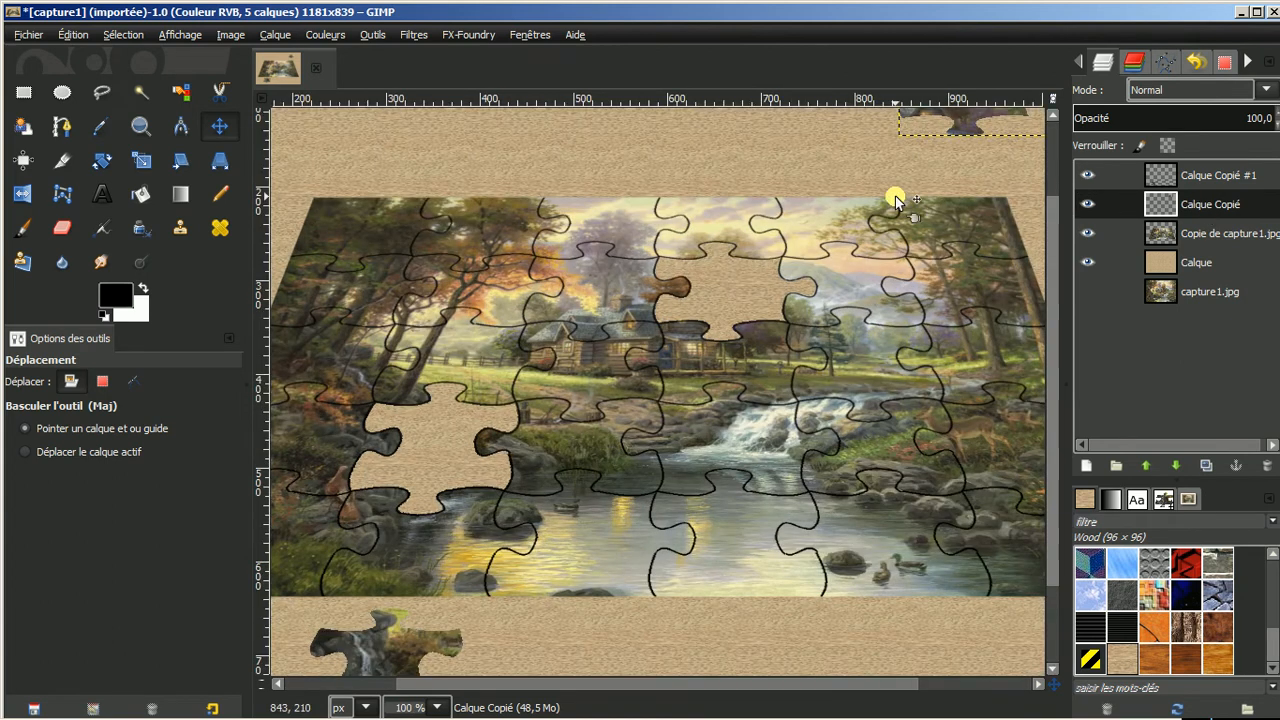
pyautogui.press('-')
pyautogui.press('-')
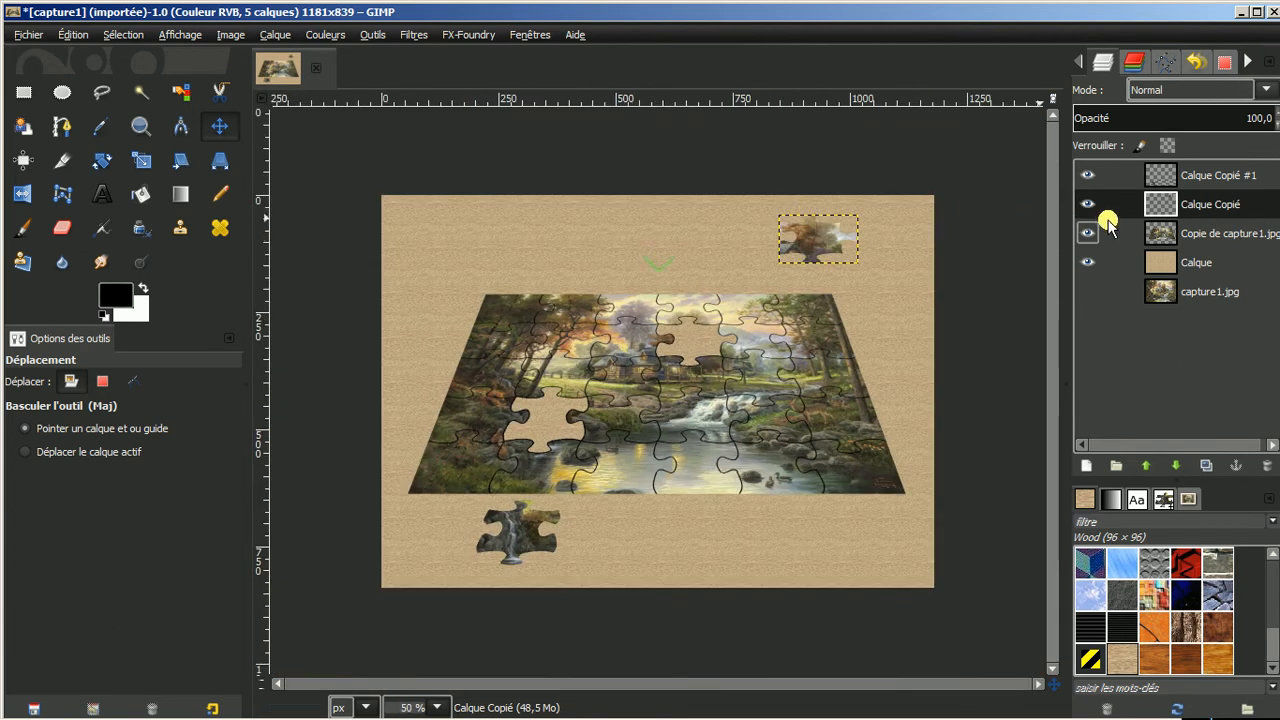
pyautogui.doubleClick(1190, 205)
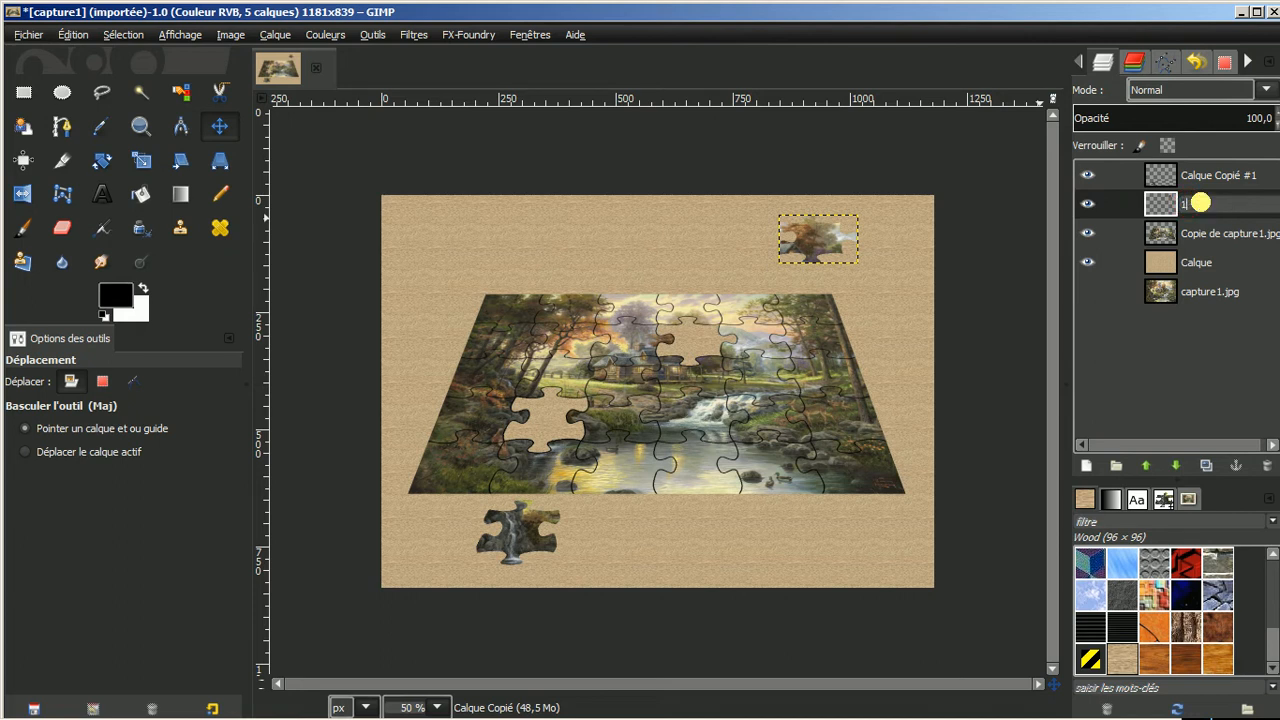
pyautogui.write('1')
# Rename the Calque Copié #1 layer as 2, and make Copie de capture1.jpg the active layer
pyautogui.click(1210, 177)
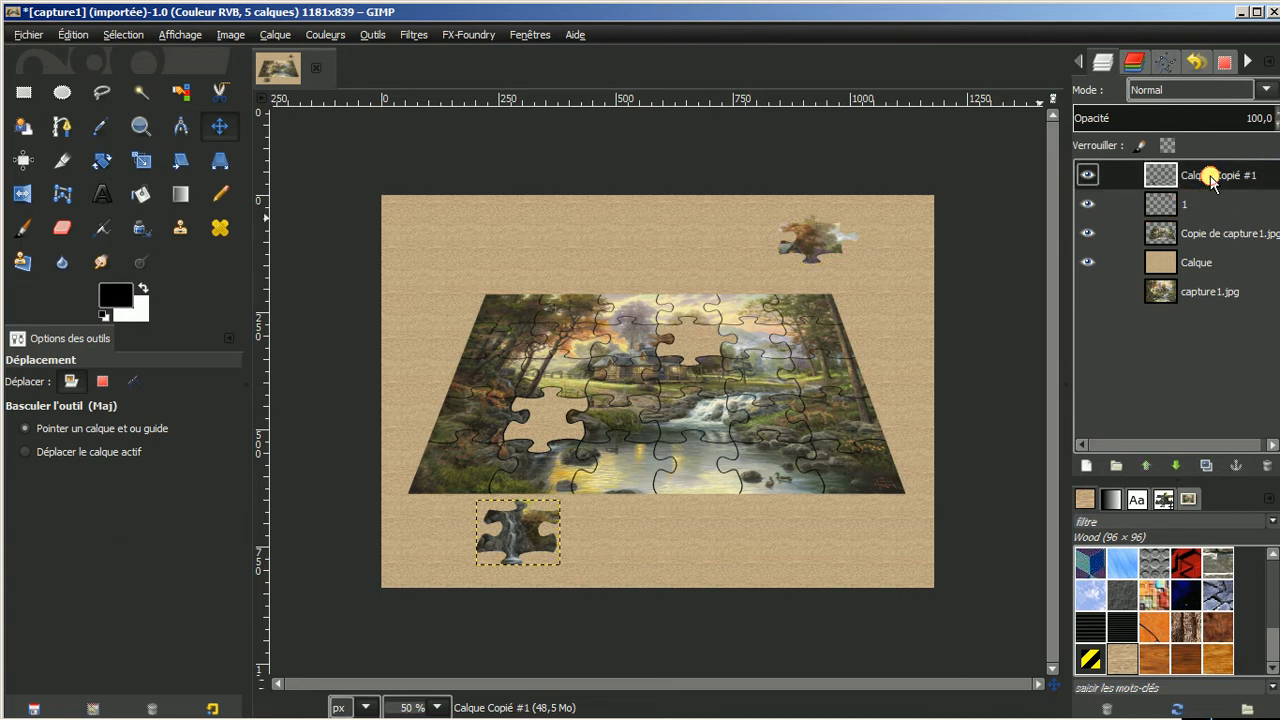
pyautogui.doubleClick(1211, 176)
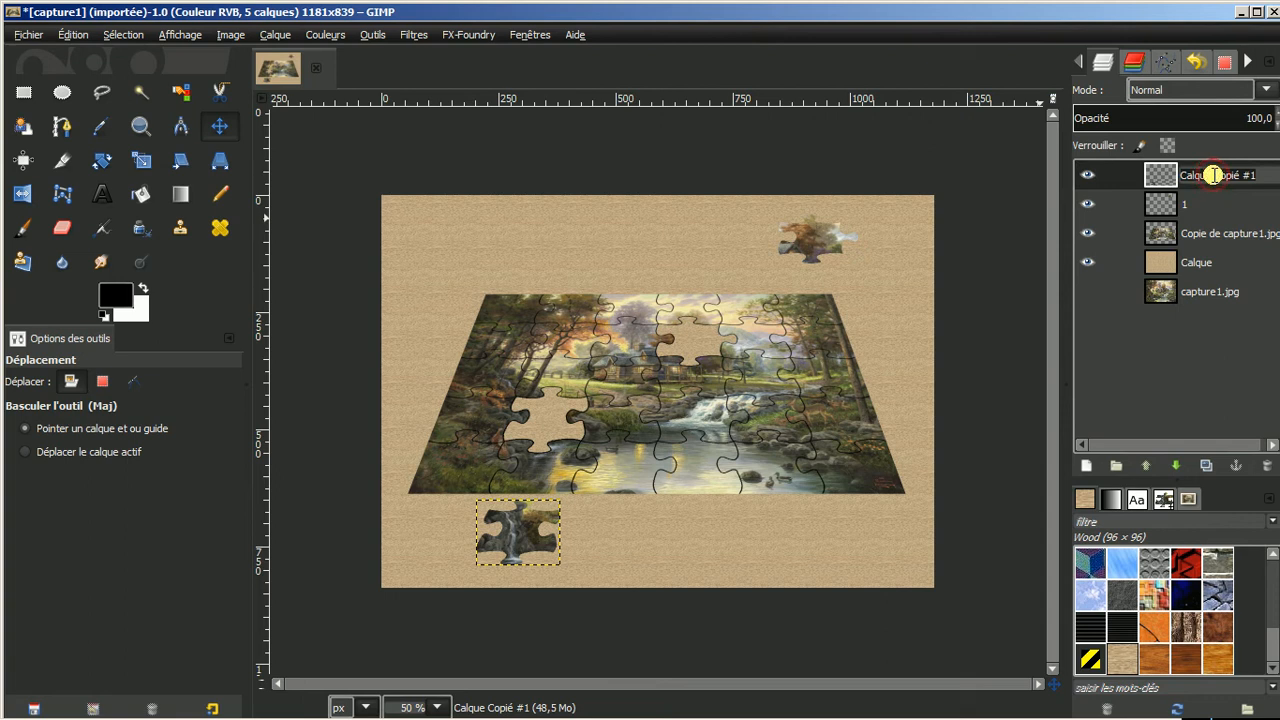
pyautogui.write('2')
pyautogui.press('Return')
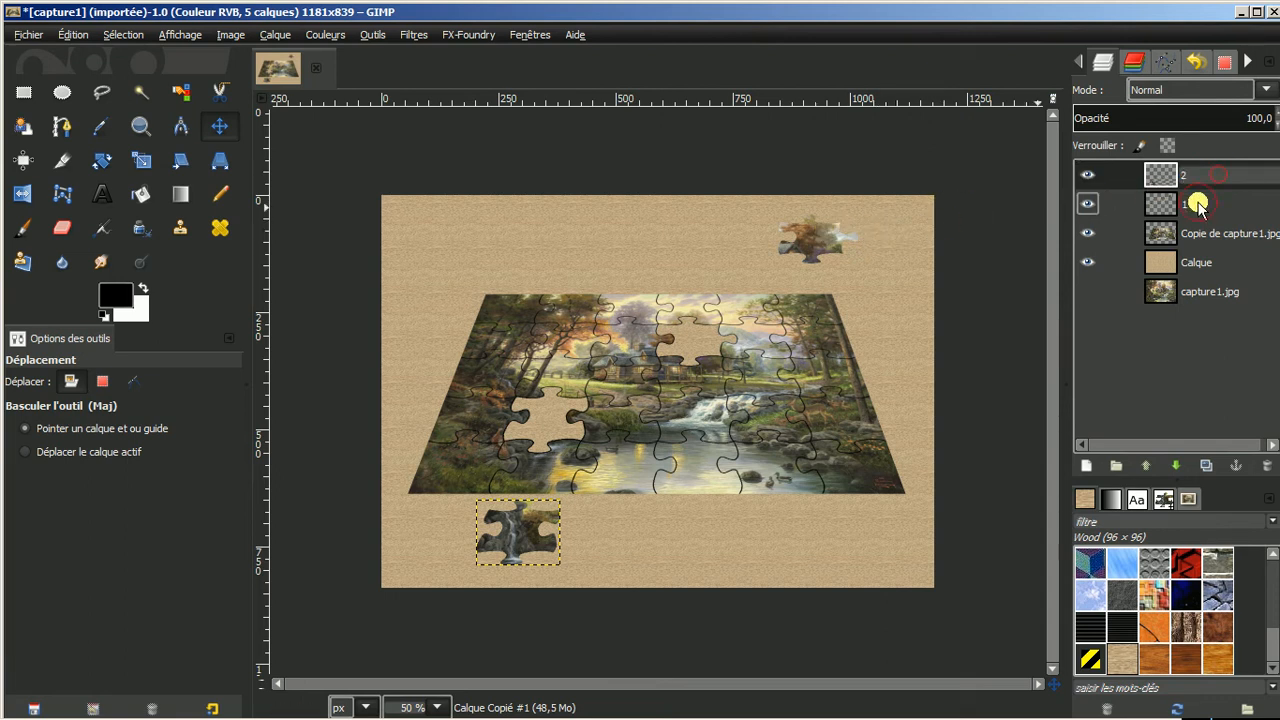
pyautogui.click(1198, 204)
pyautogui.click(1211, 174)
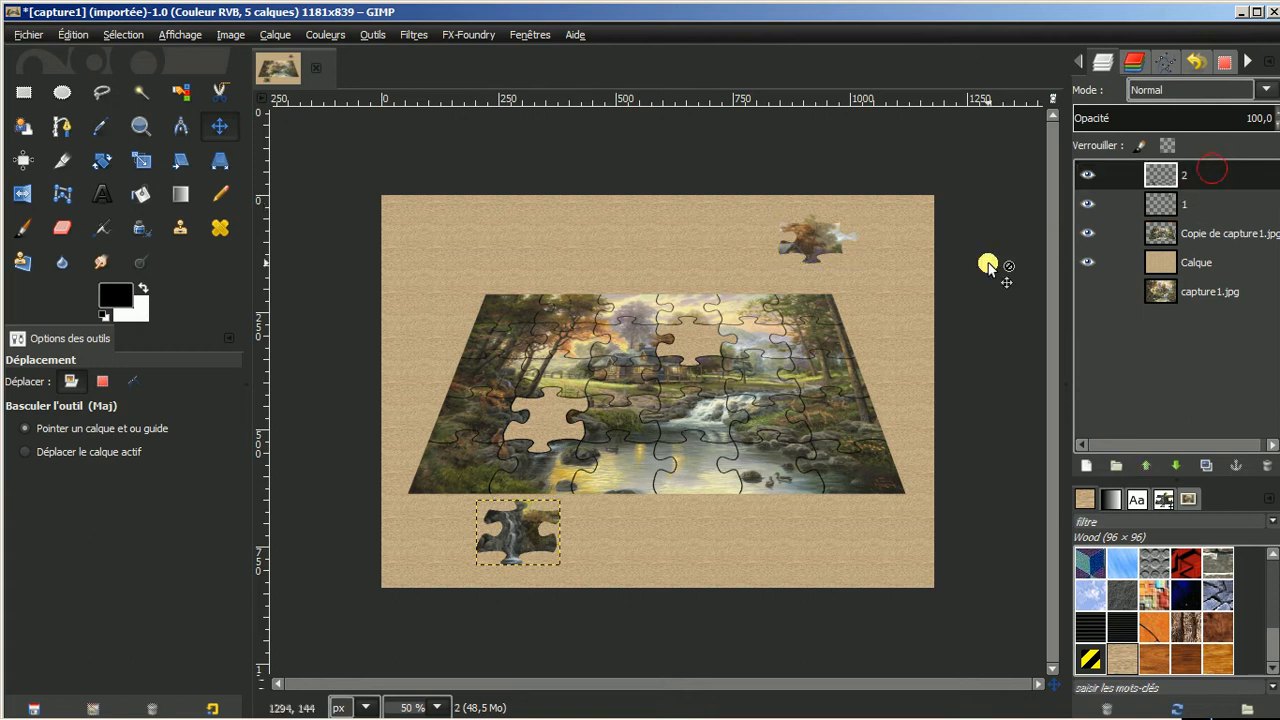
pyautogui.press('1')
pyautogui.press('-')
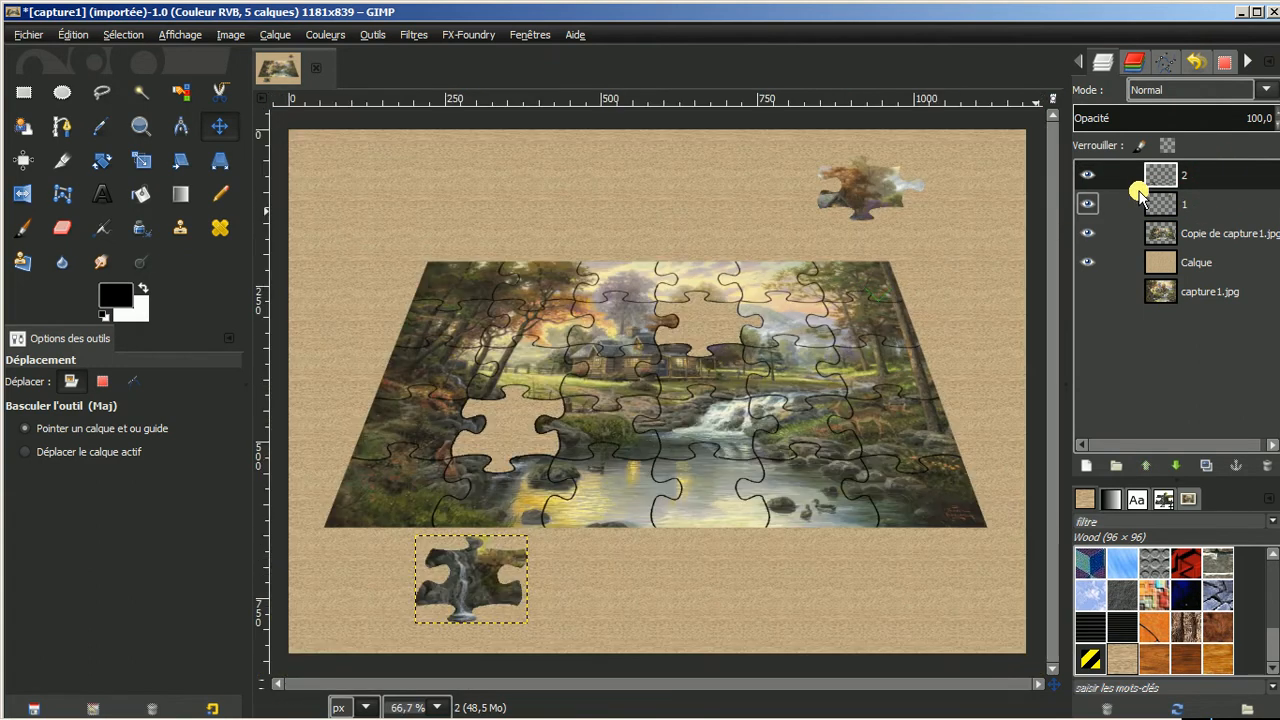
pyautogui.click(1208, 233)
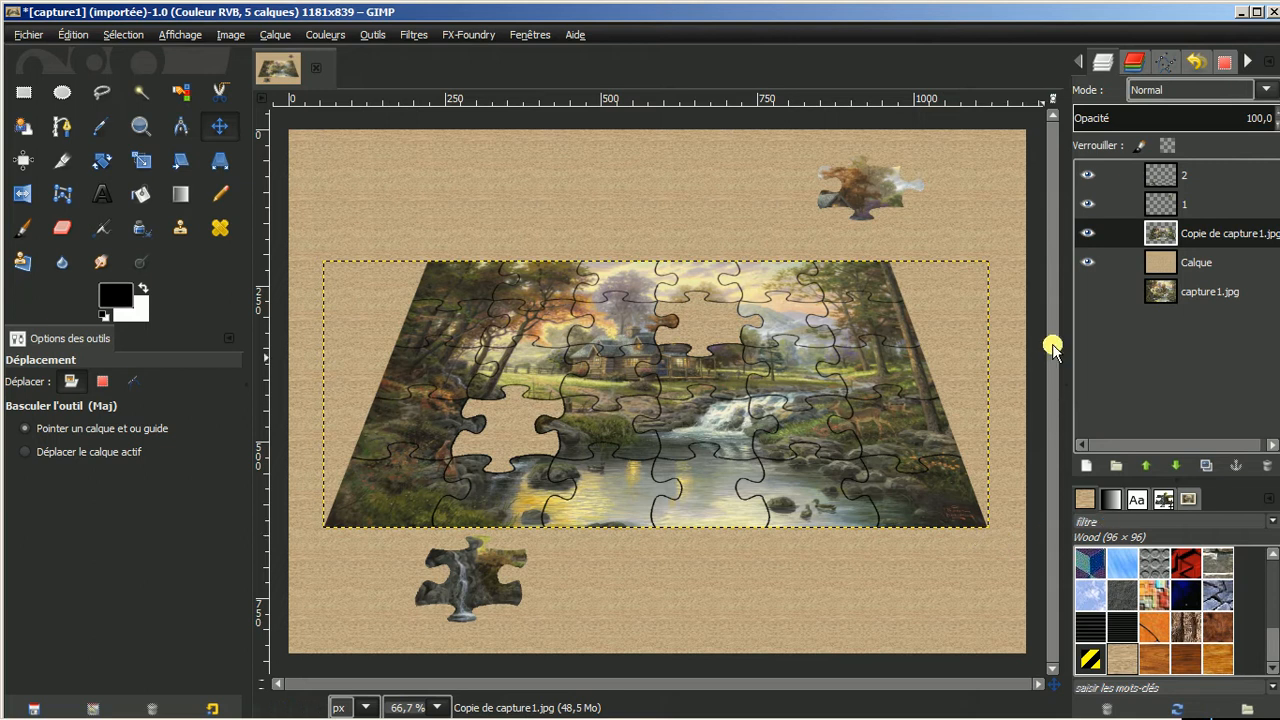
pyautogui.click(1087, 465)
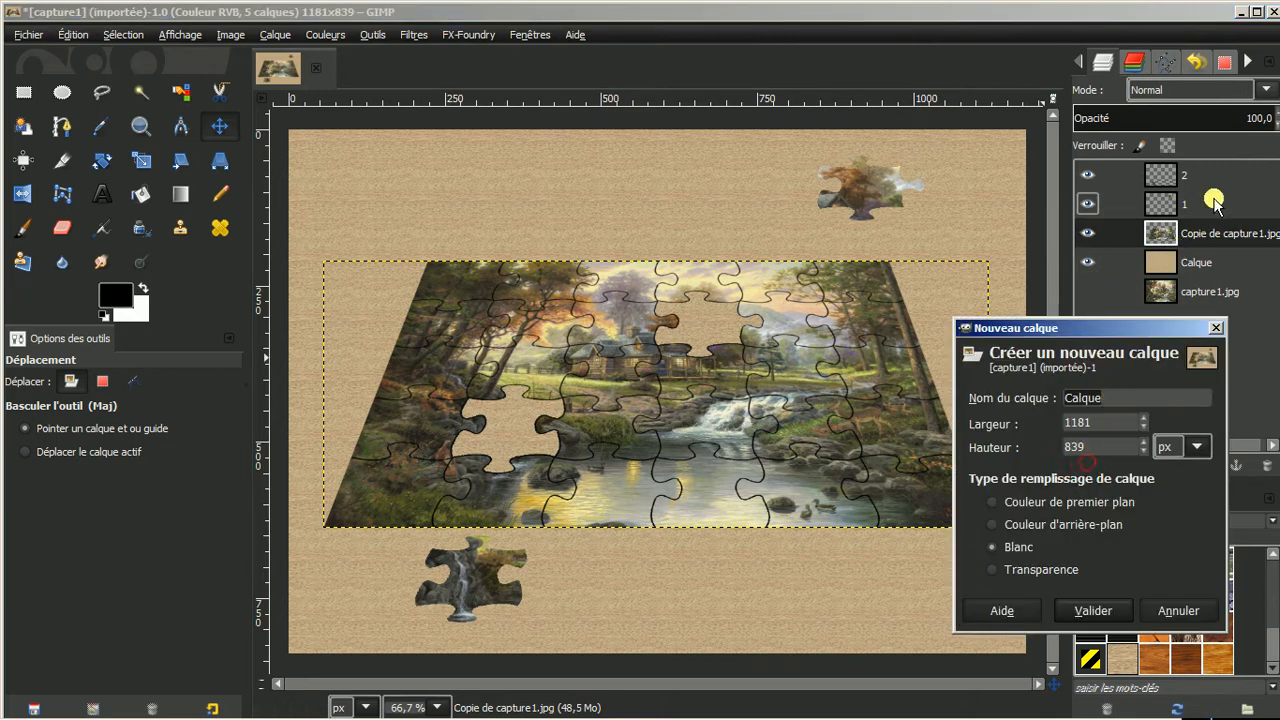
pyautogui.click(995, 572)
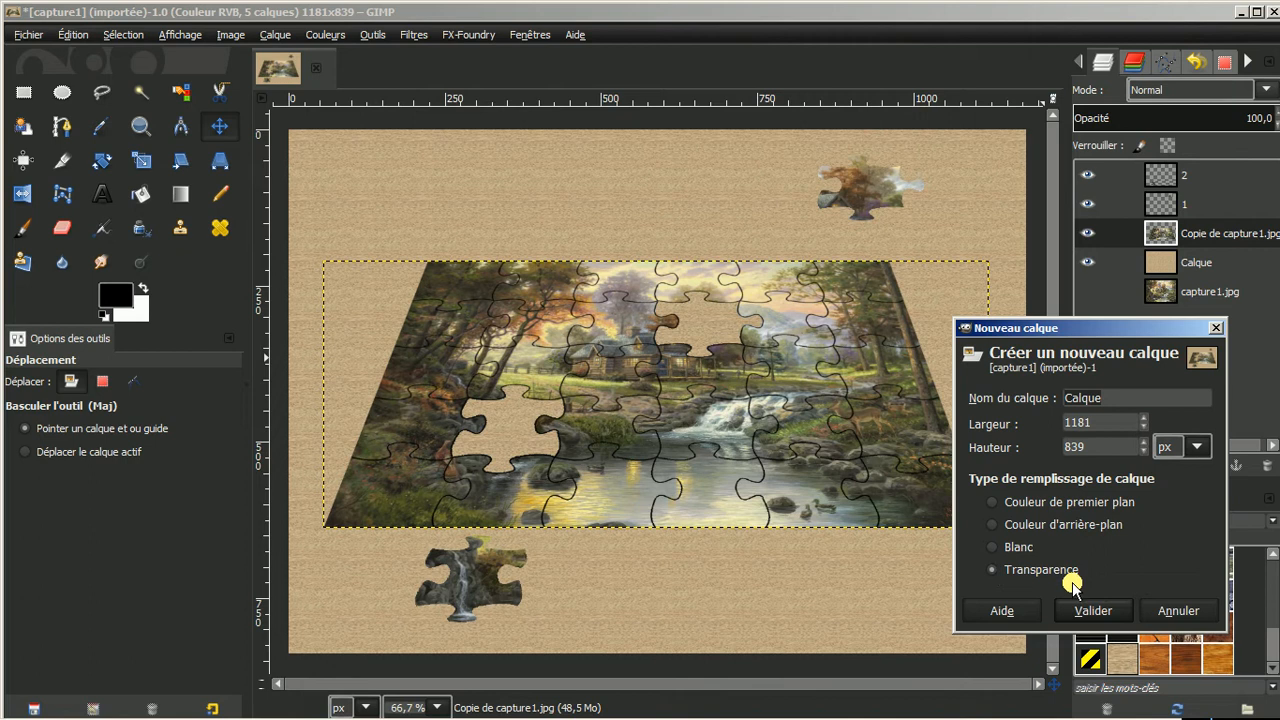
pyautogui.click(1176, 611)
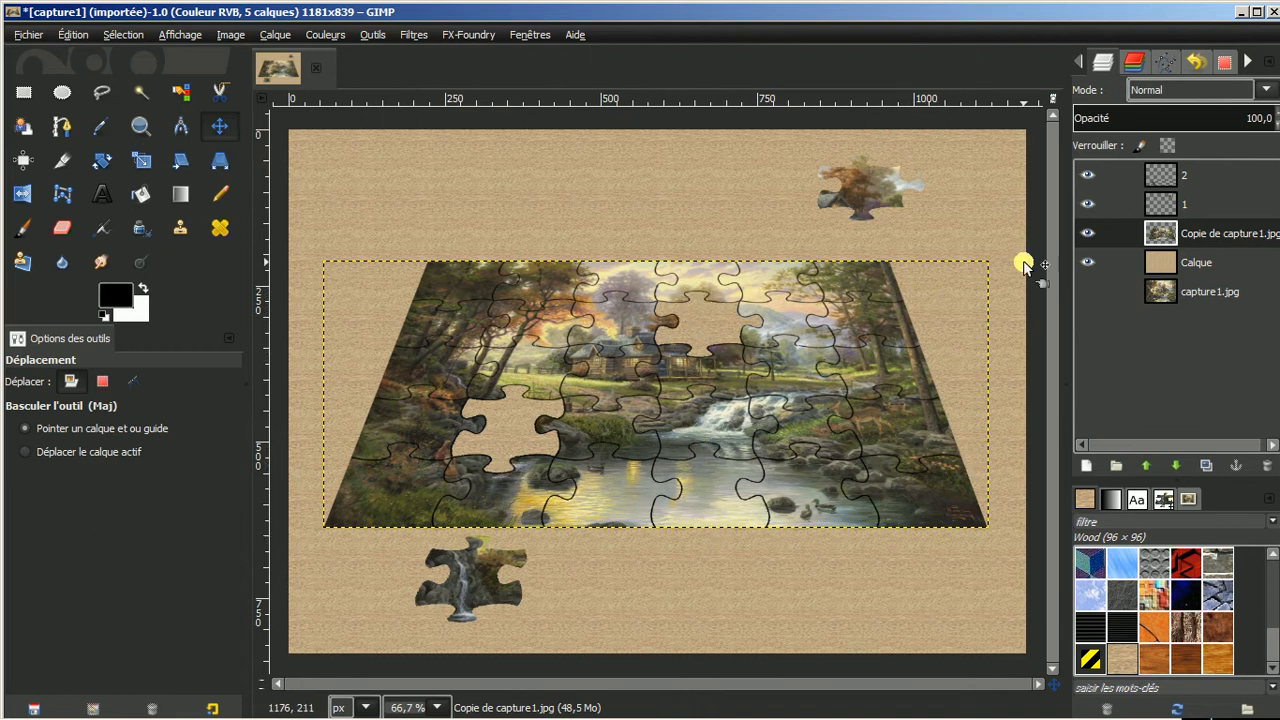
# Duplicate the Copie de capture1.jpg layer
pyautogui.click(1206, 466)
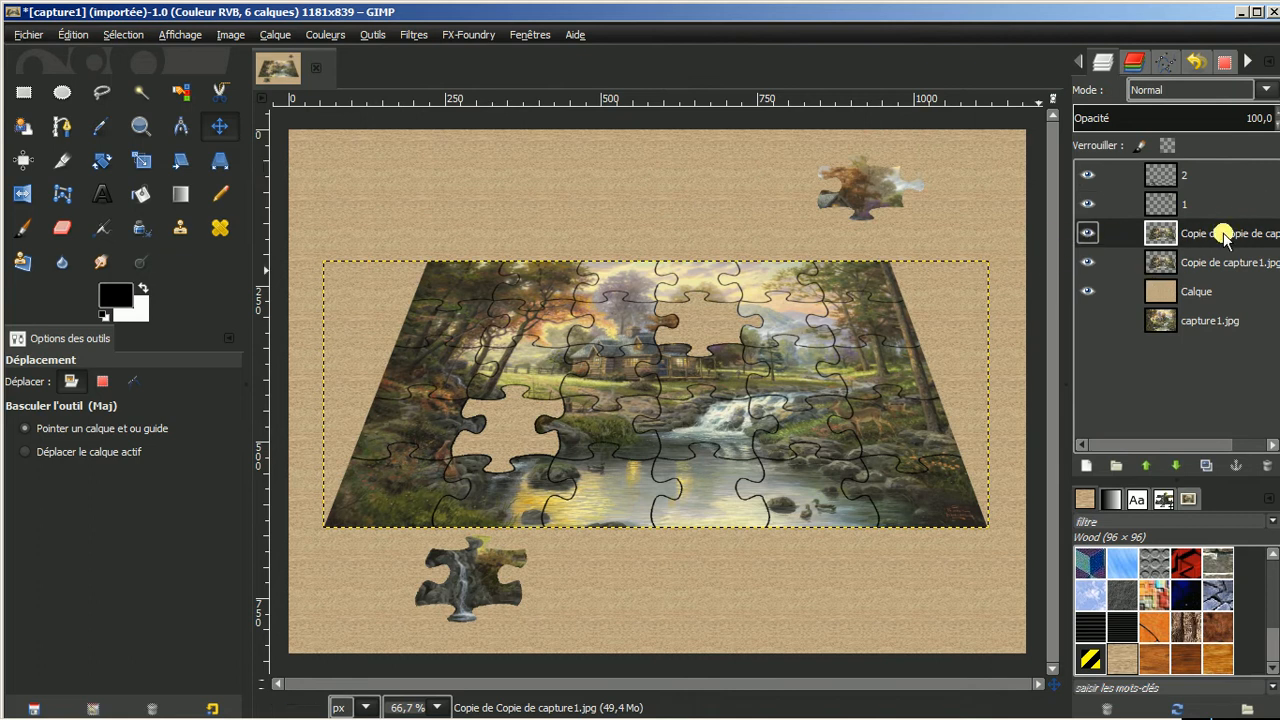
# Select the opaque area of Copie de Copie de capture1.jpg, fill it with the black foreground colour and clear the selection
pyautogui.rightClick(1224, 237)
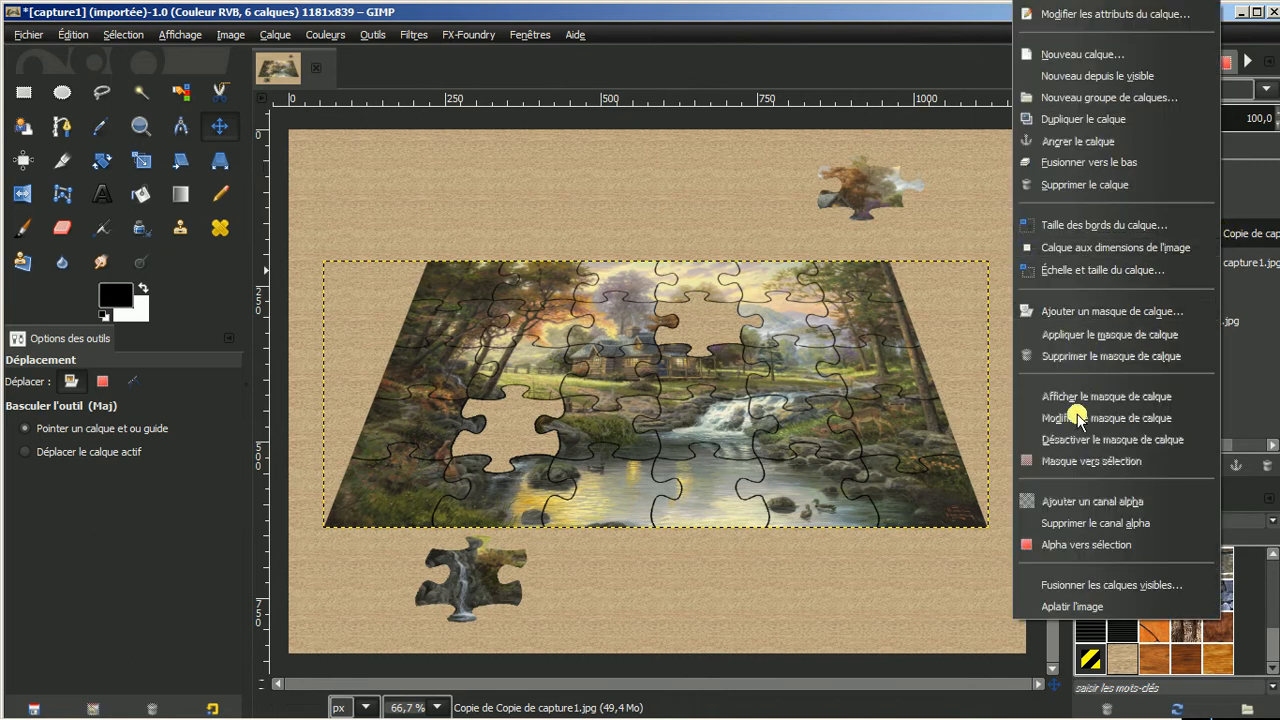
pyautogui.click(1068, 545)
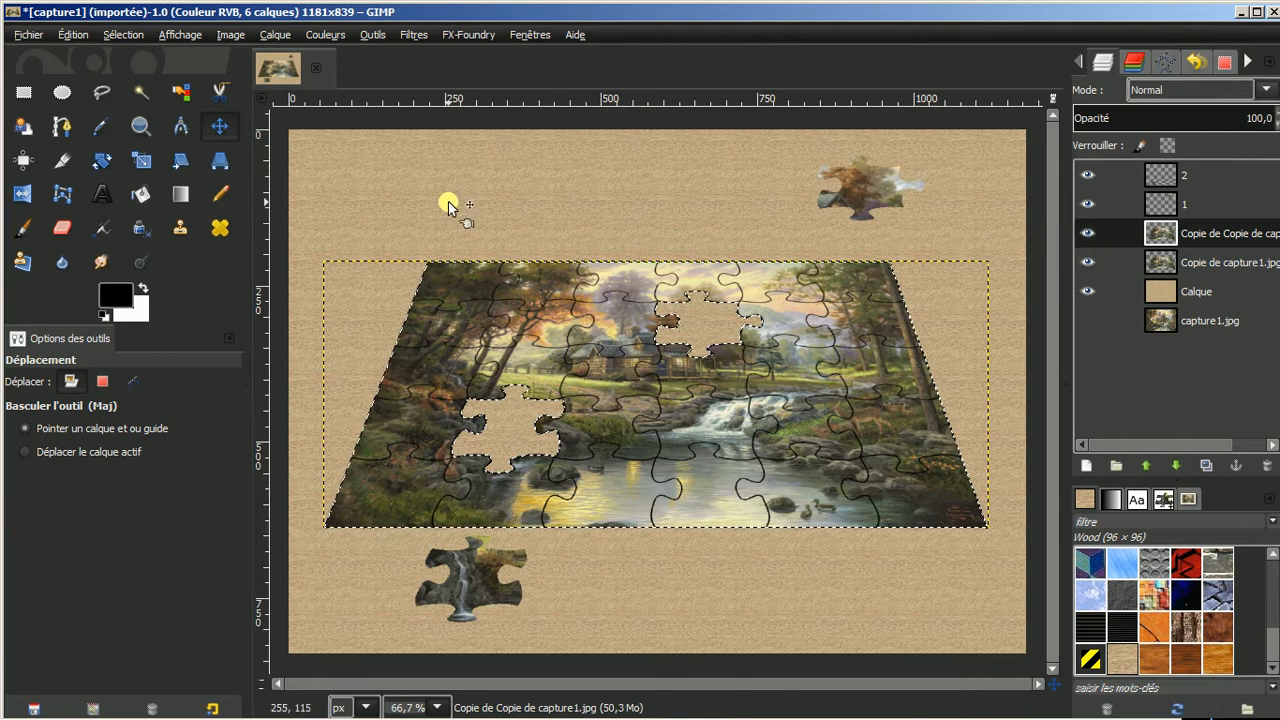
pyautogui.click(140, 193)
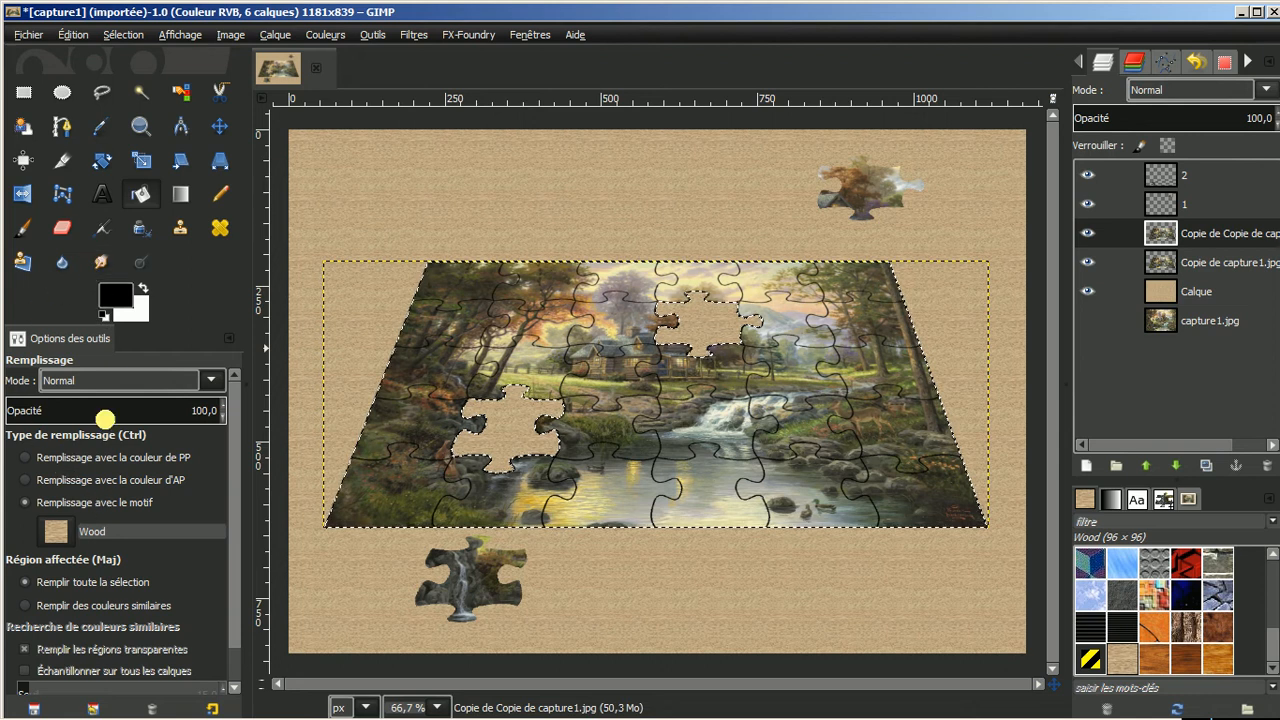
pyautogui.click(26, 458)
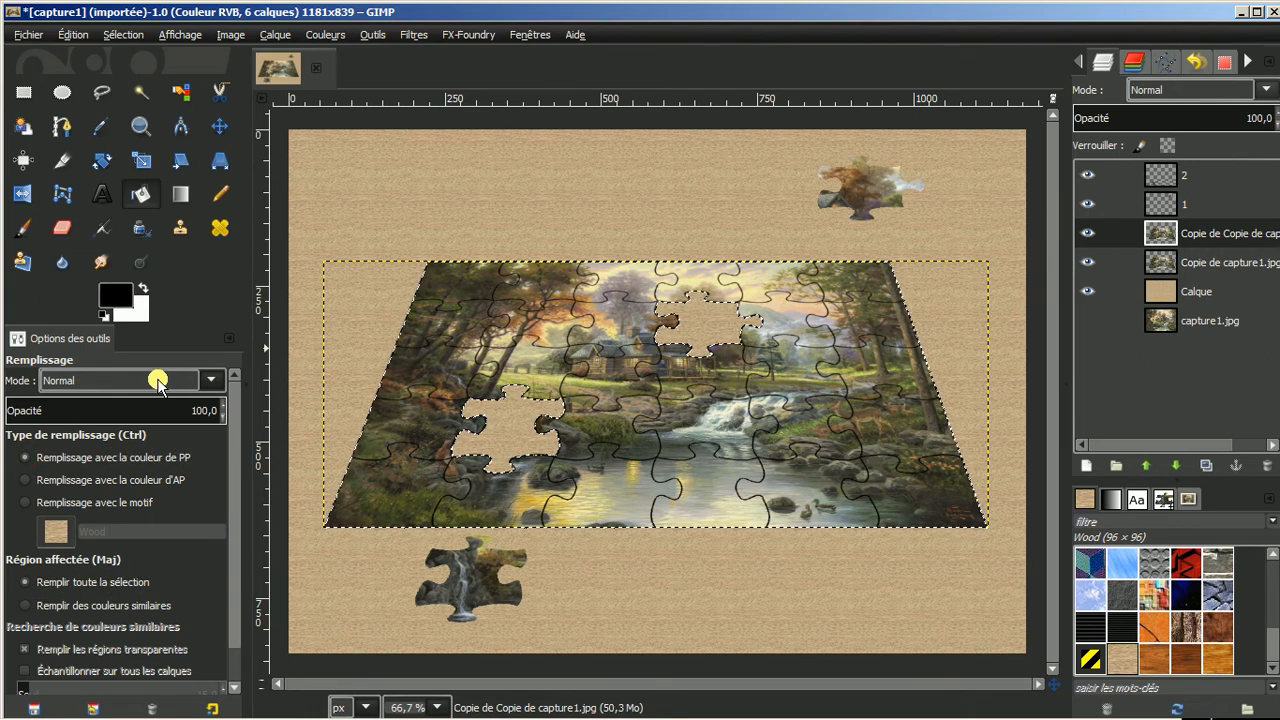
pyautogui.click(512, 304)
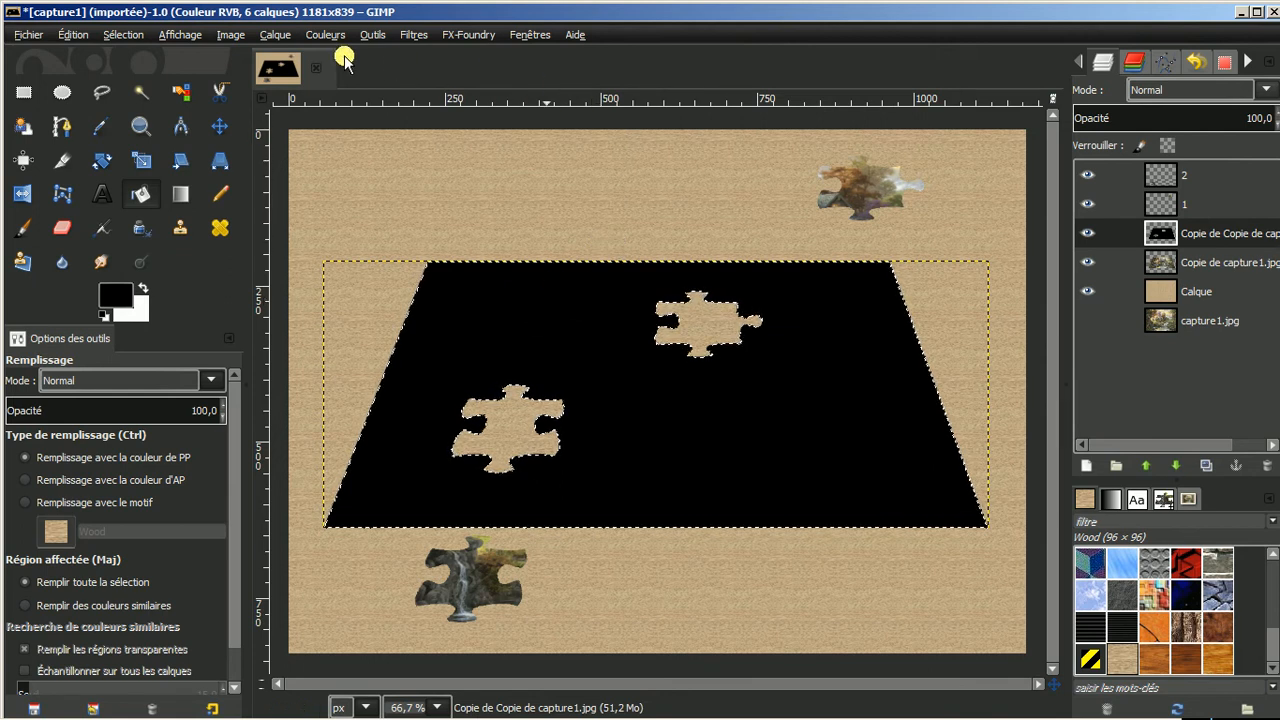
pyautogui.click(128, 36)
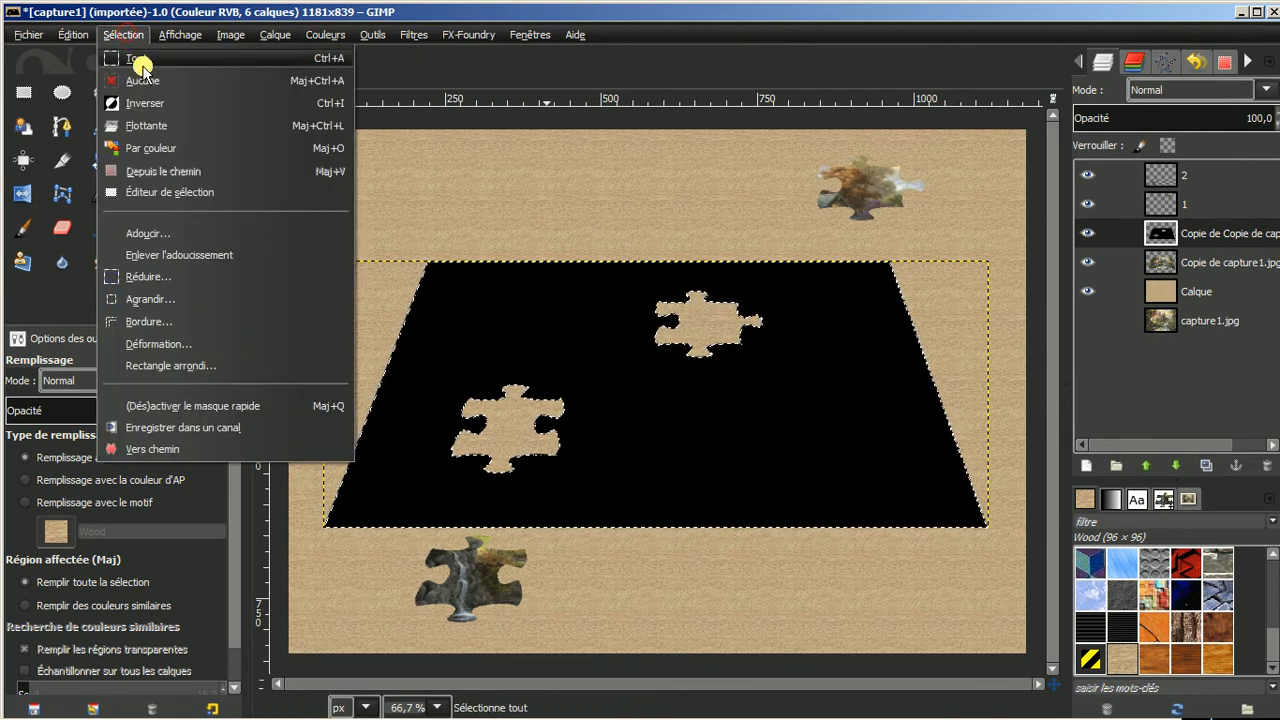
pyautogui.click(143, 68)
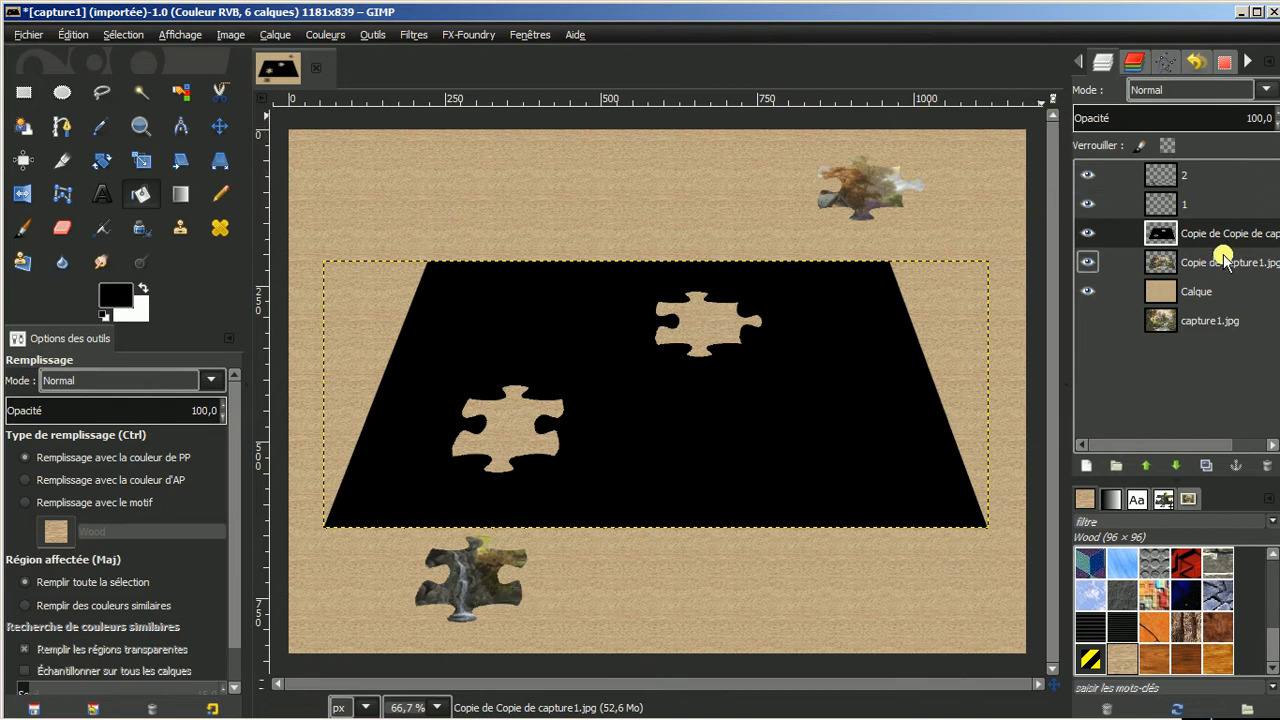
# Enlarge the black layer to the image size and apply a linear motion blur to it, length 15, directed straight down
pyautogui.rightClick(1207, 234)
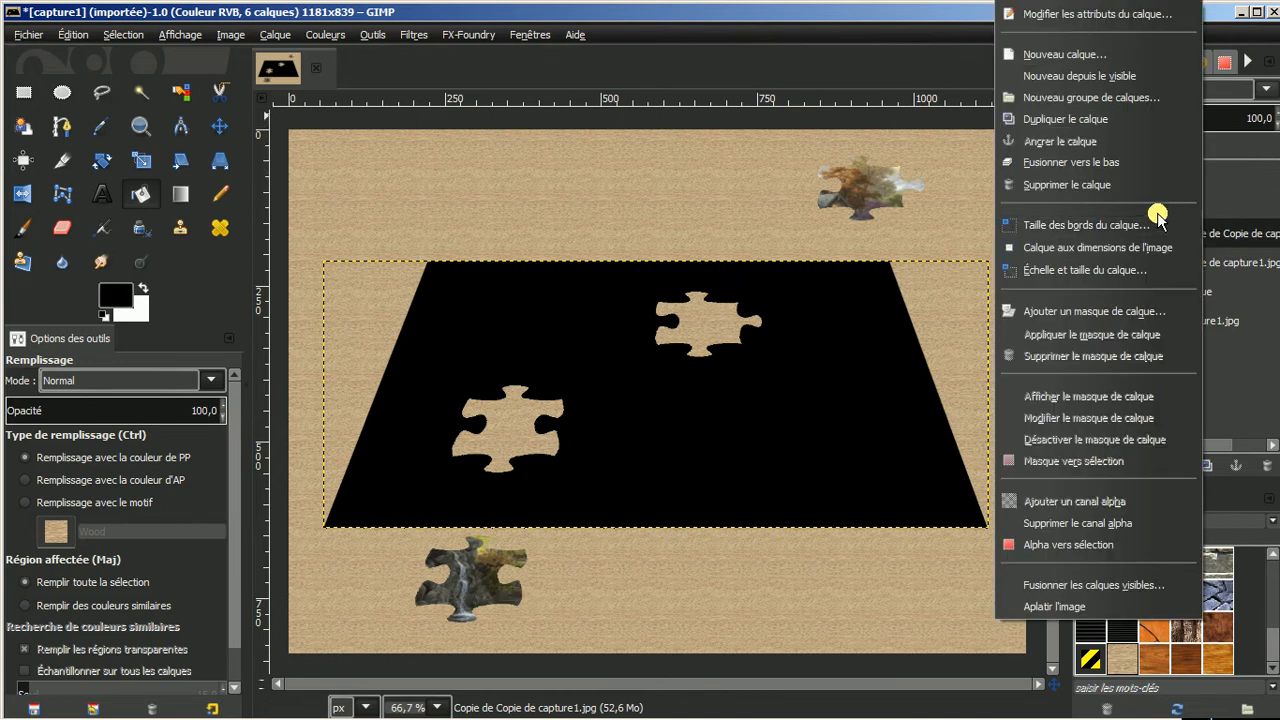
pyautogui.click(1087, 249)
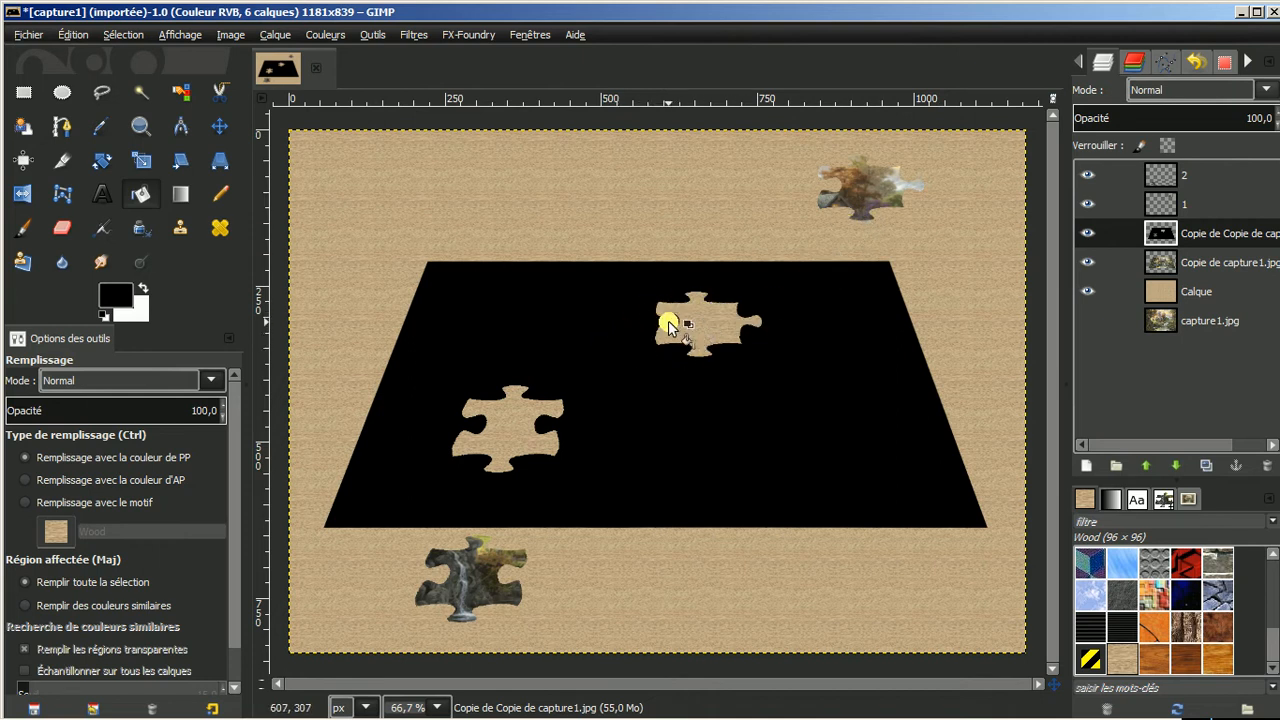
pyautogui.click(411, 36)
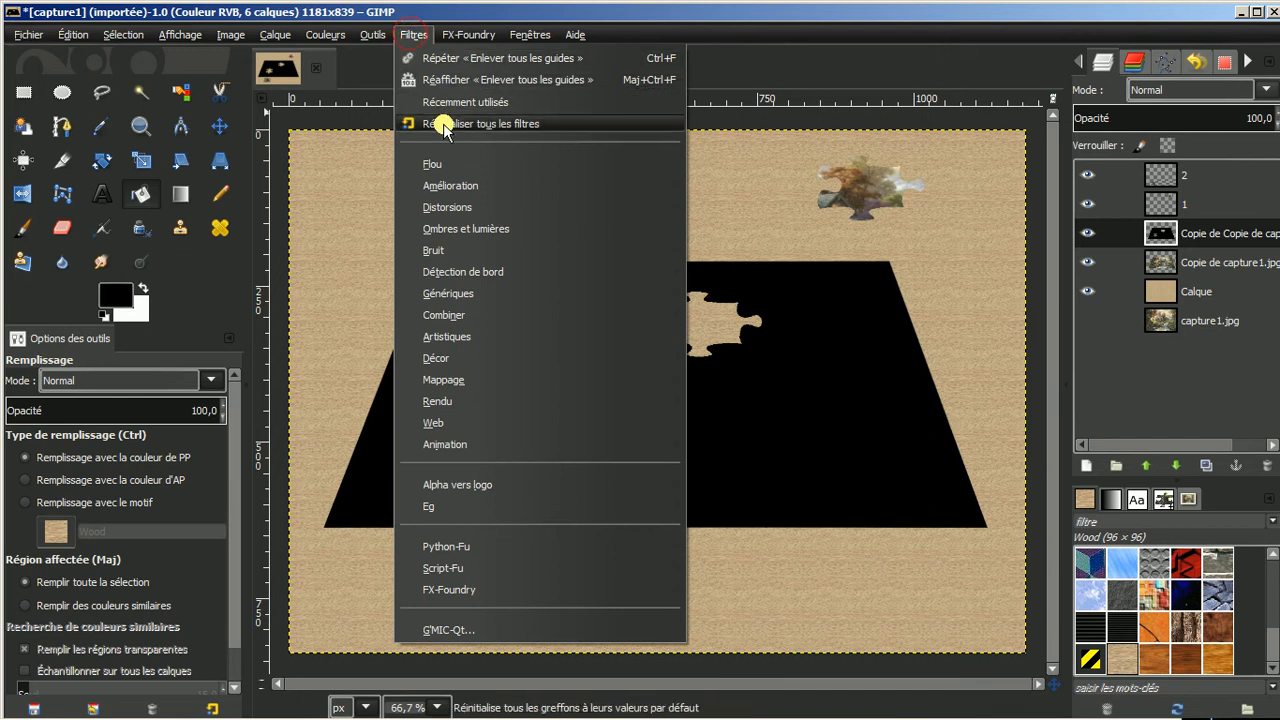
pyautogui.moveTo(447, 167)
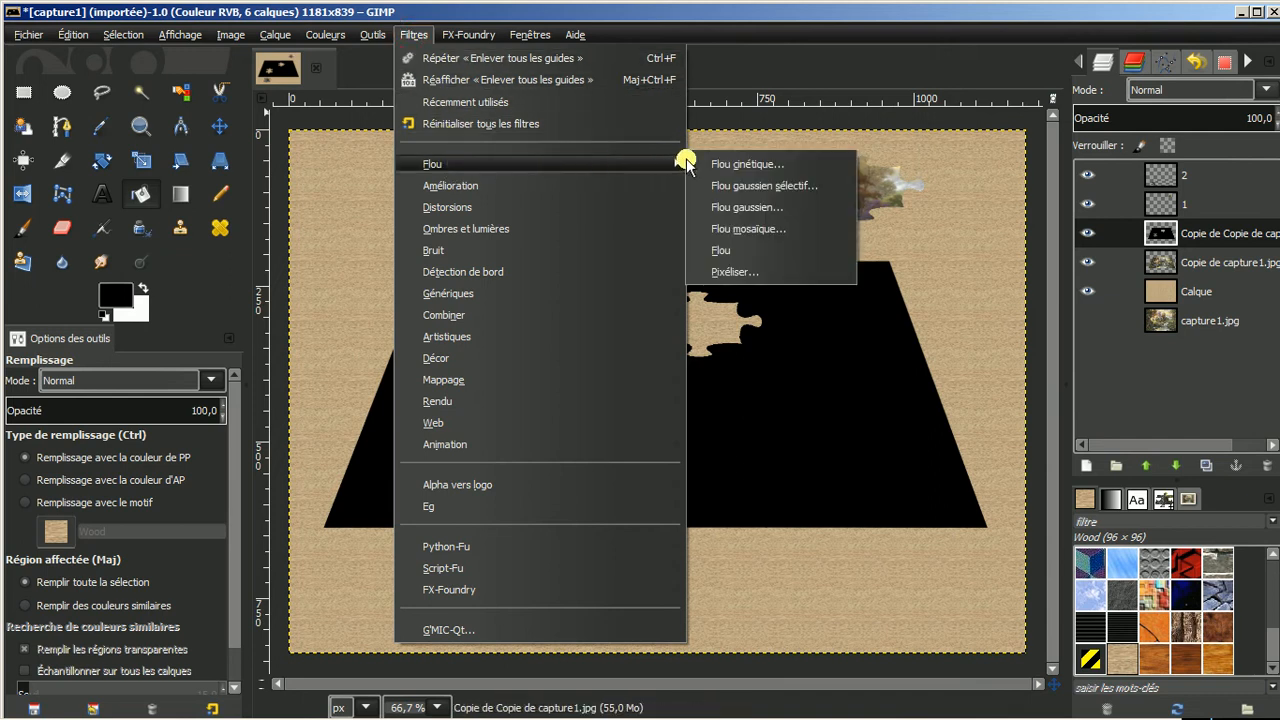
pyautogui.click(746, 166)
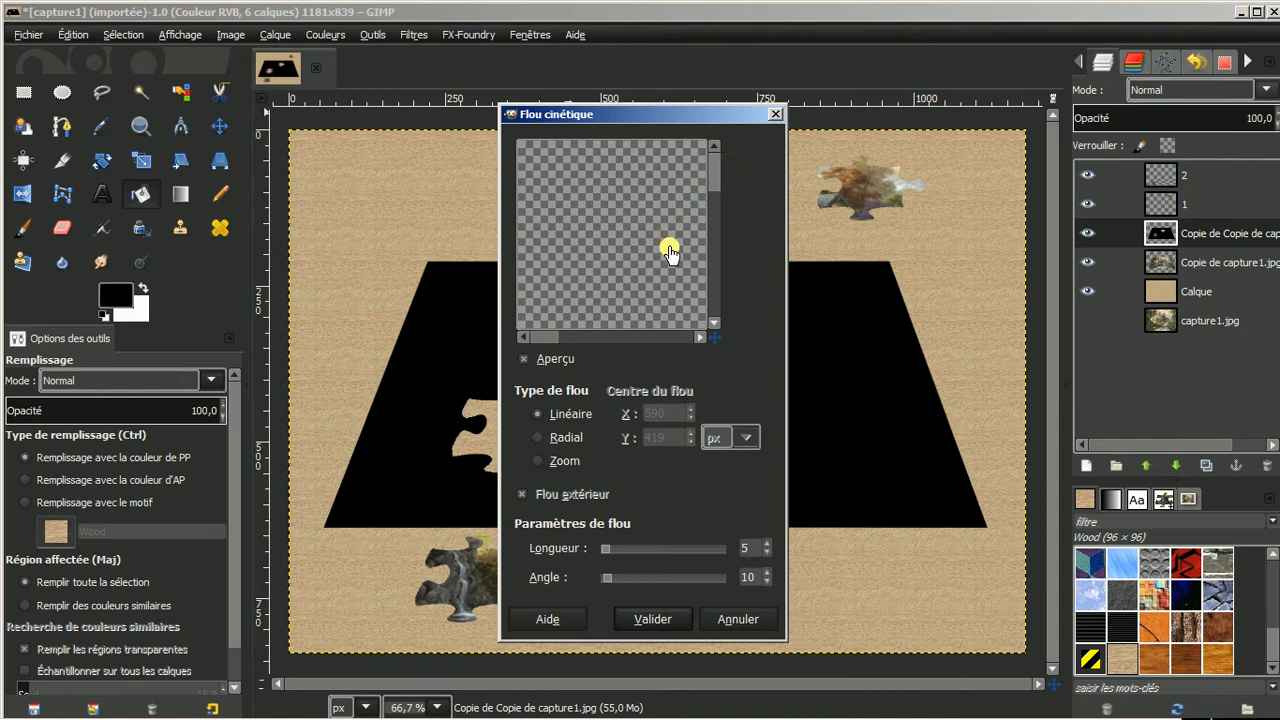
pyautogui.moveTo(666, 251); pyautogui.dragTo(569, 200)
pyautogui.moveTo(628, 114); pyautogui.dragTo(258, 64)
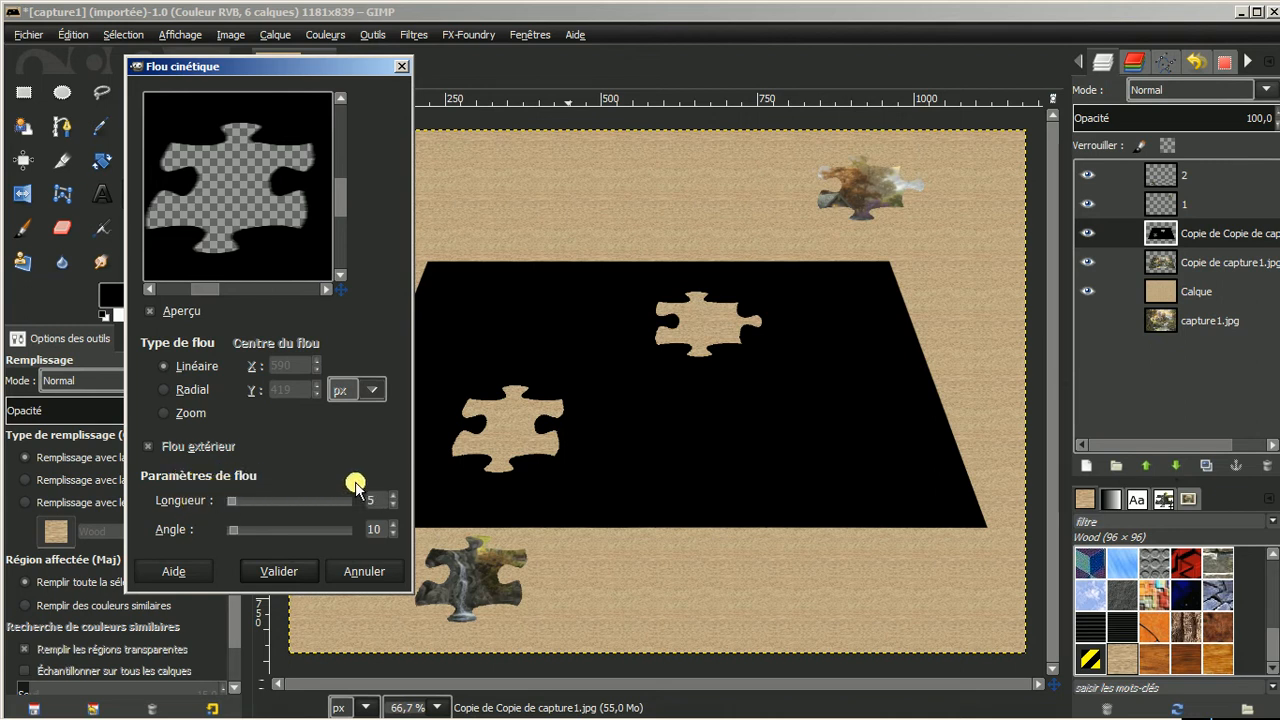
pyautogui.click(392, 495)
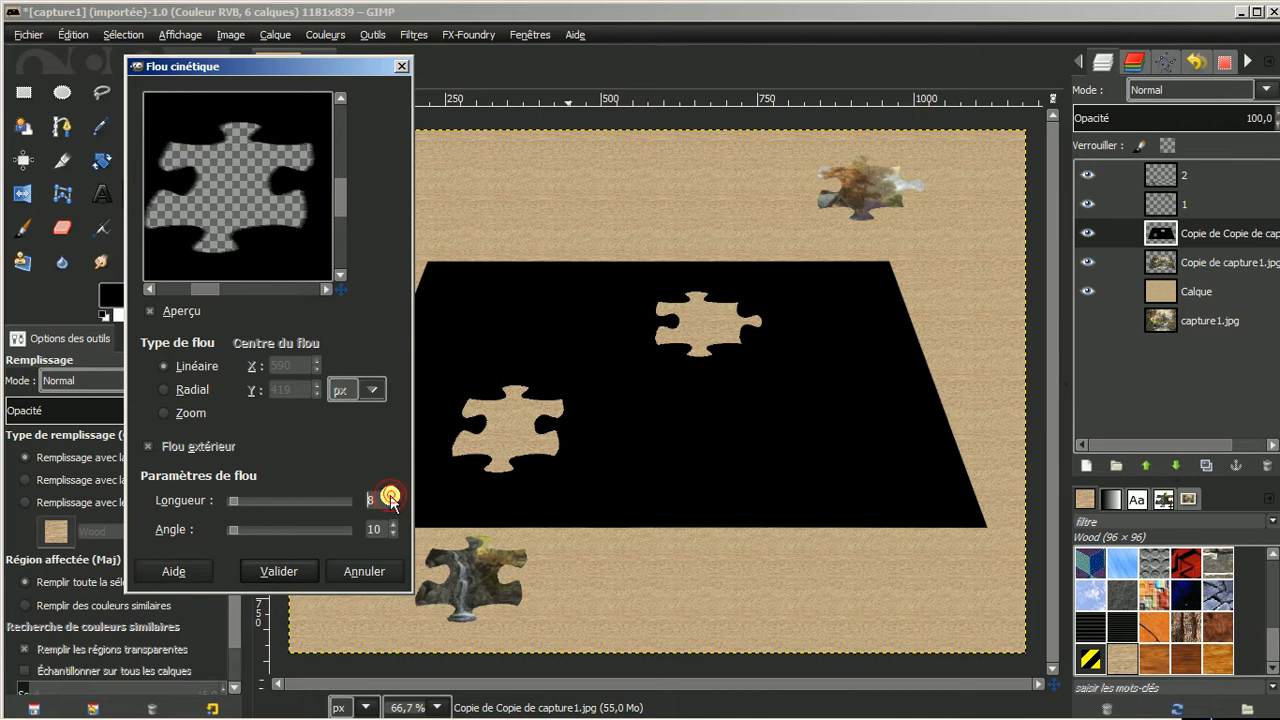
pyautogui.click(392, 495)
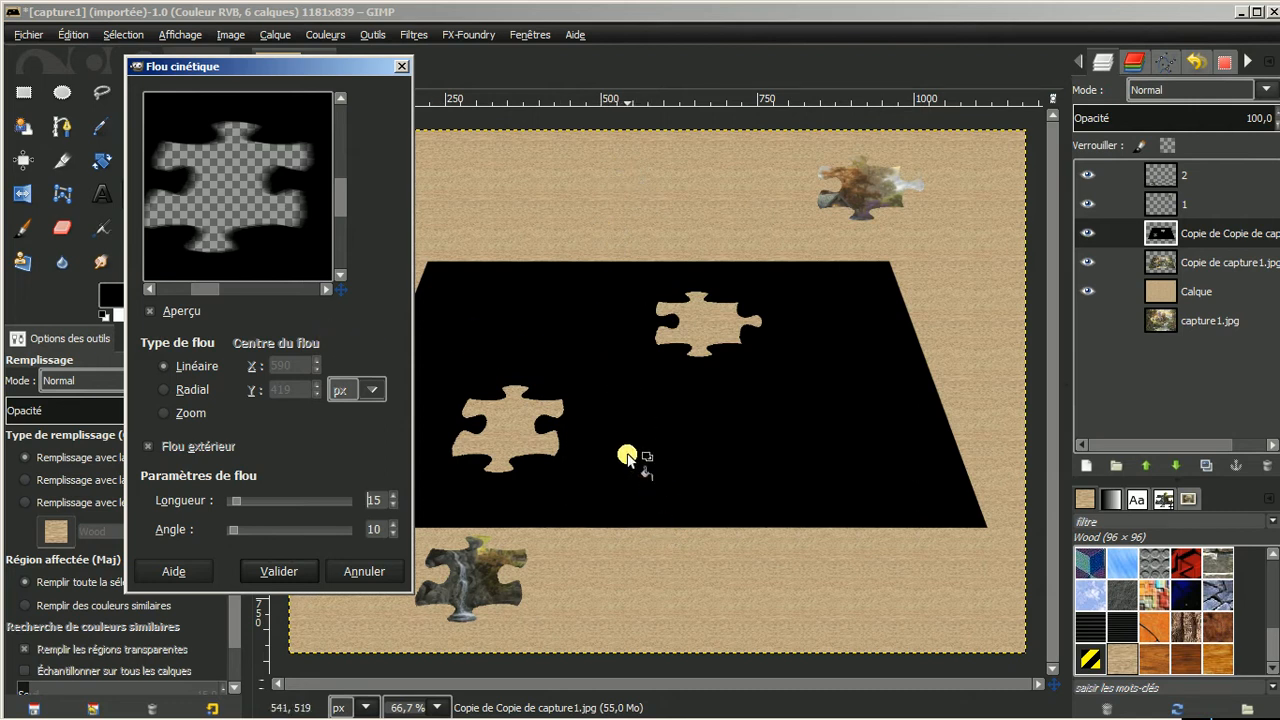
pyautogui.click(340, 529)
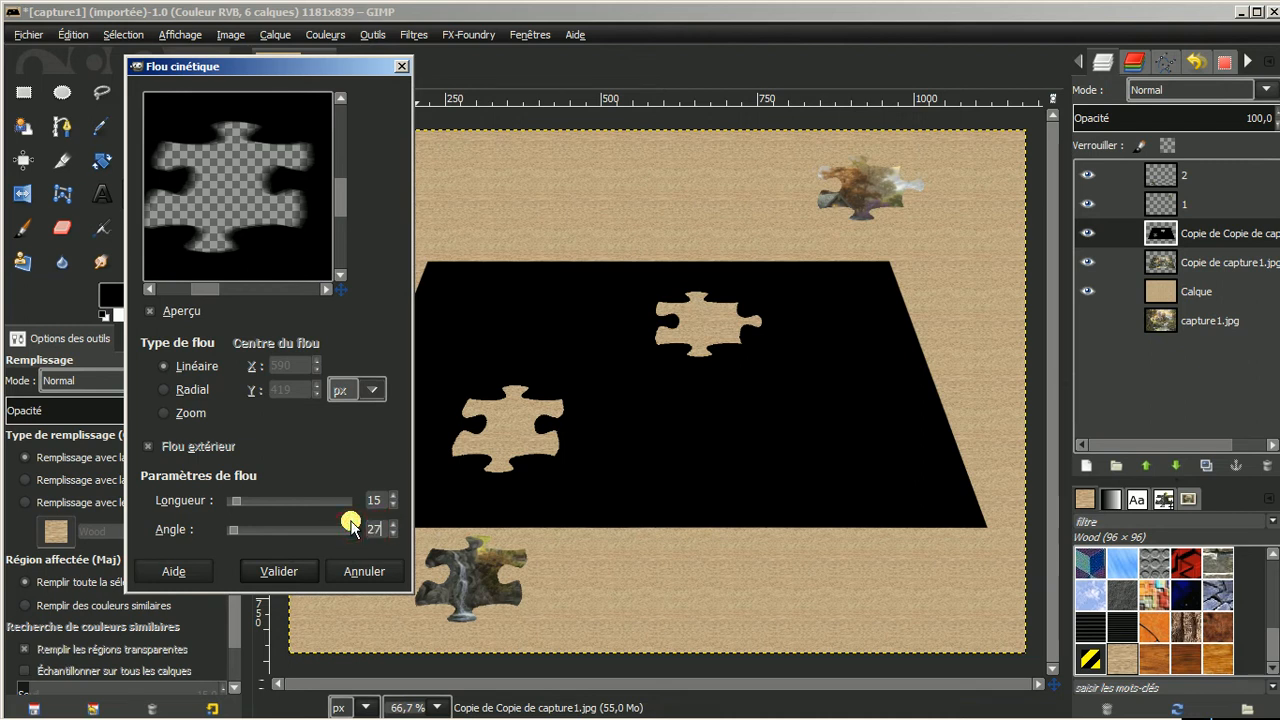
pyautogui.click(280, 571)
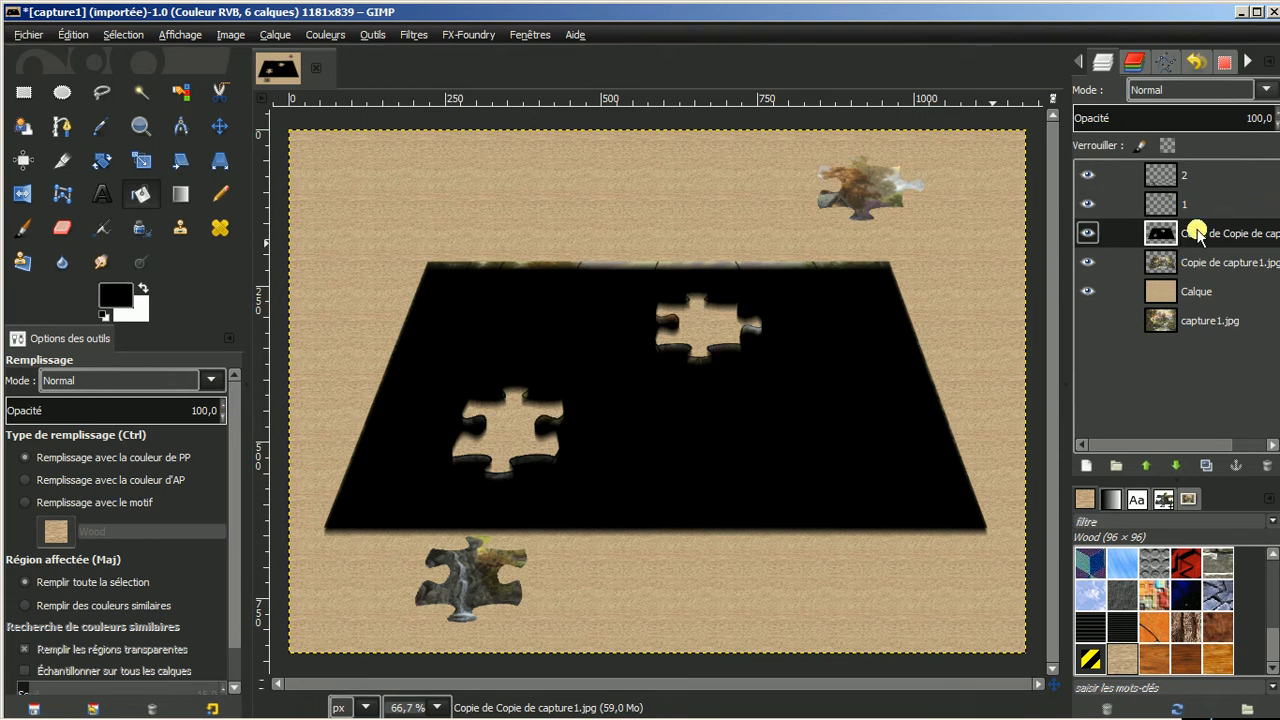
# Create a layer group directly above the black layer and try to move that layer into it
pyautogui.click(1118, 466)
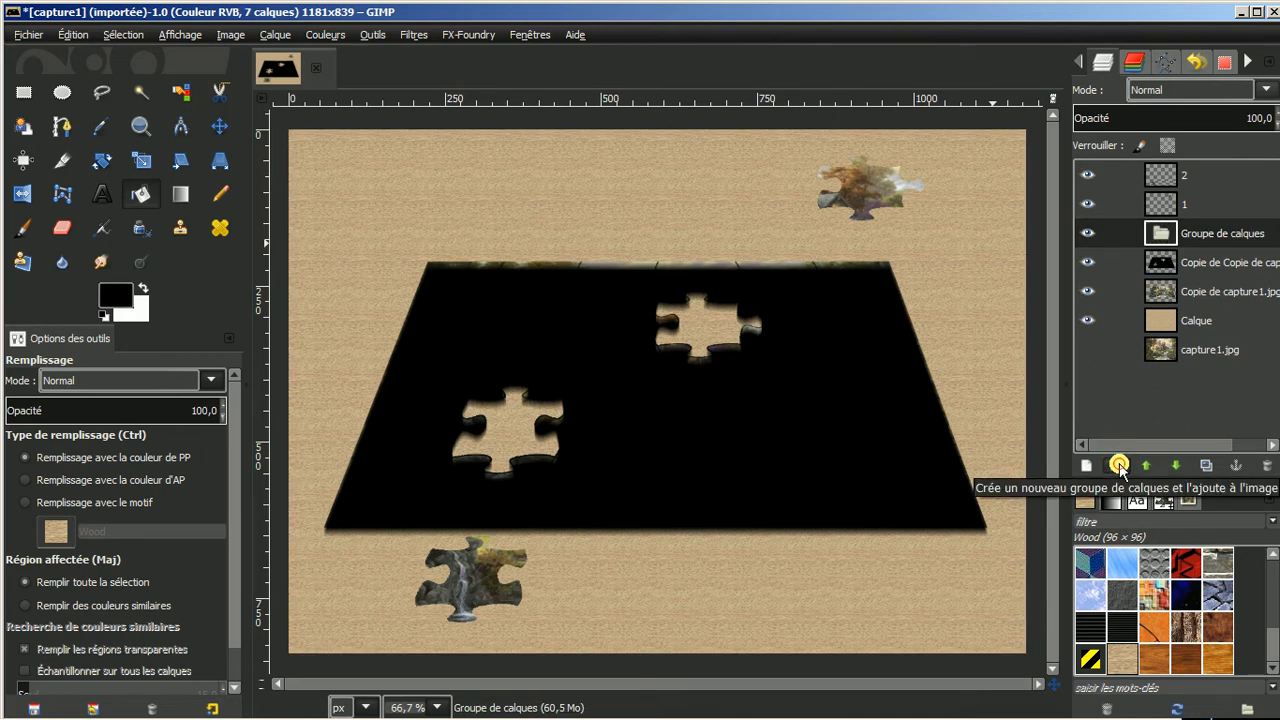
pyautogui.click(1200, 265)
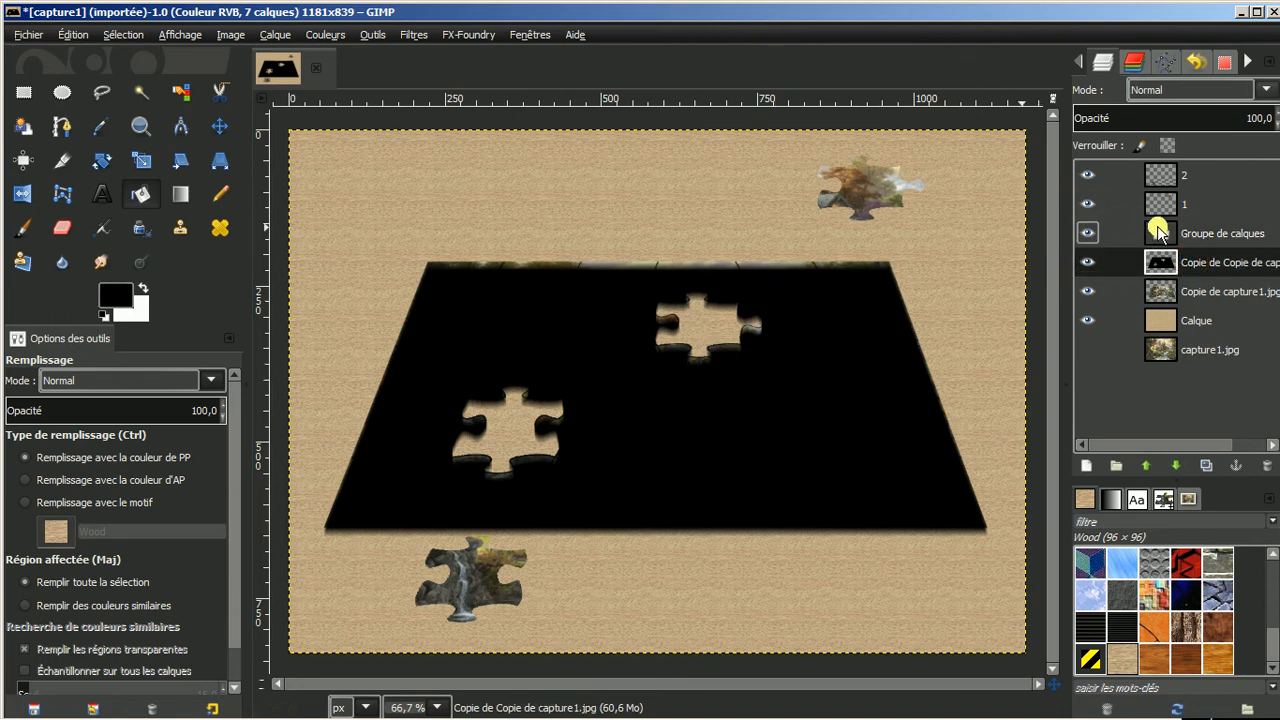
pyautogui.moveTo(1203, 265); pyautogui.dragTo(1246, 240)
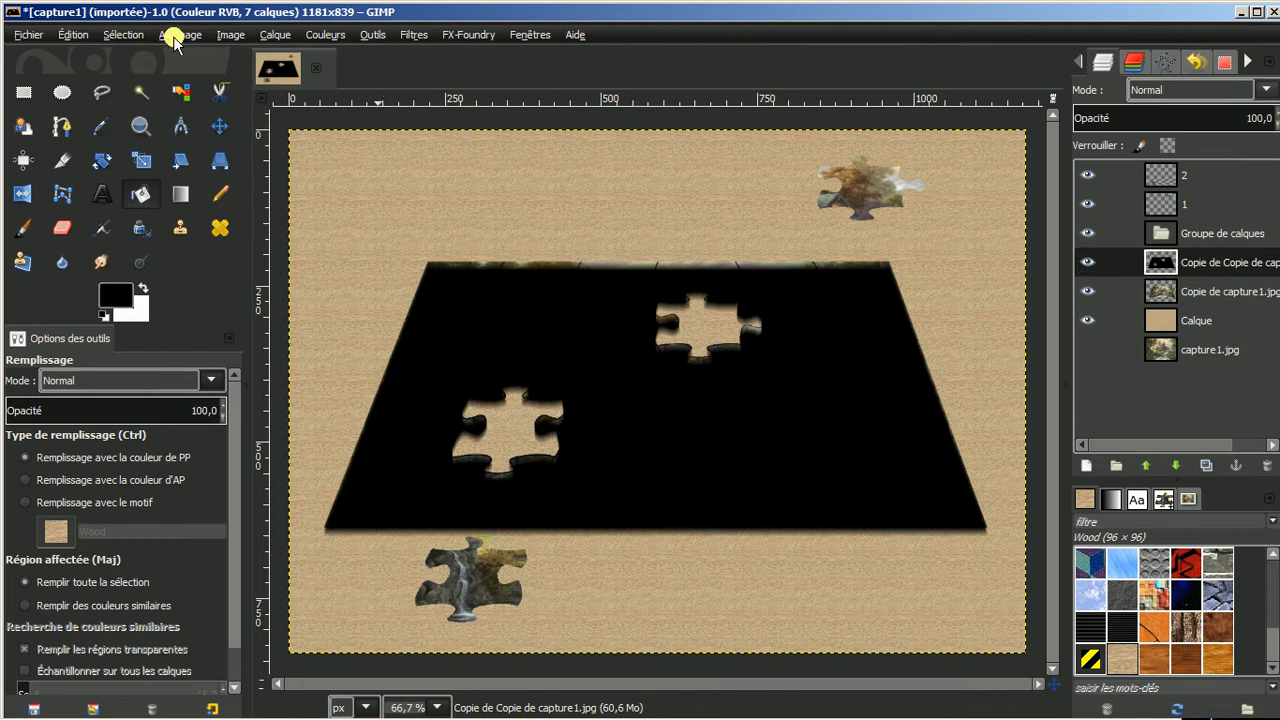
# Cut the black layer and paste it as a new layer inside Groupe de calques
pyautogui.click(1199, 265)
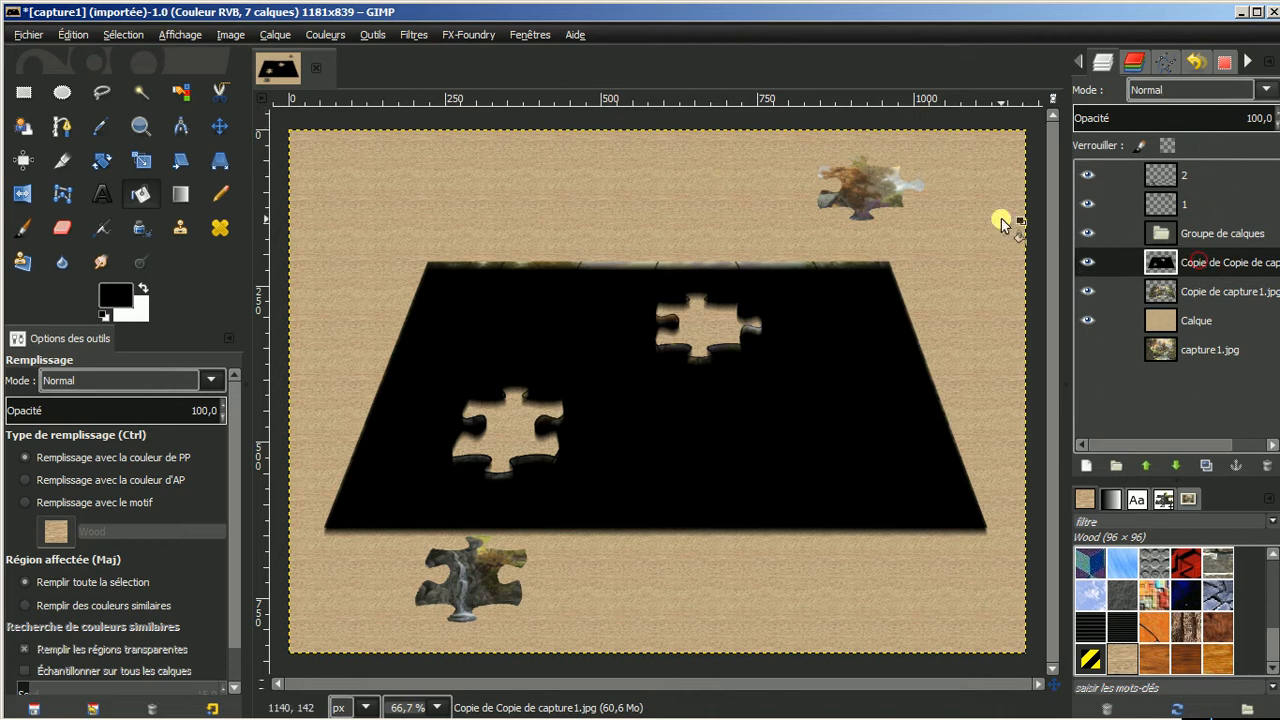
pyautogui.click(71, 33)
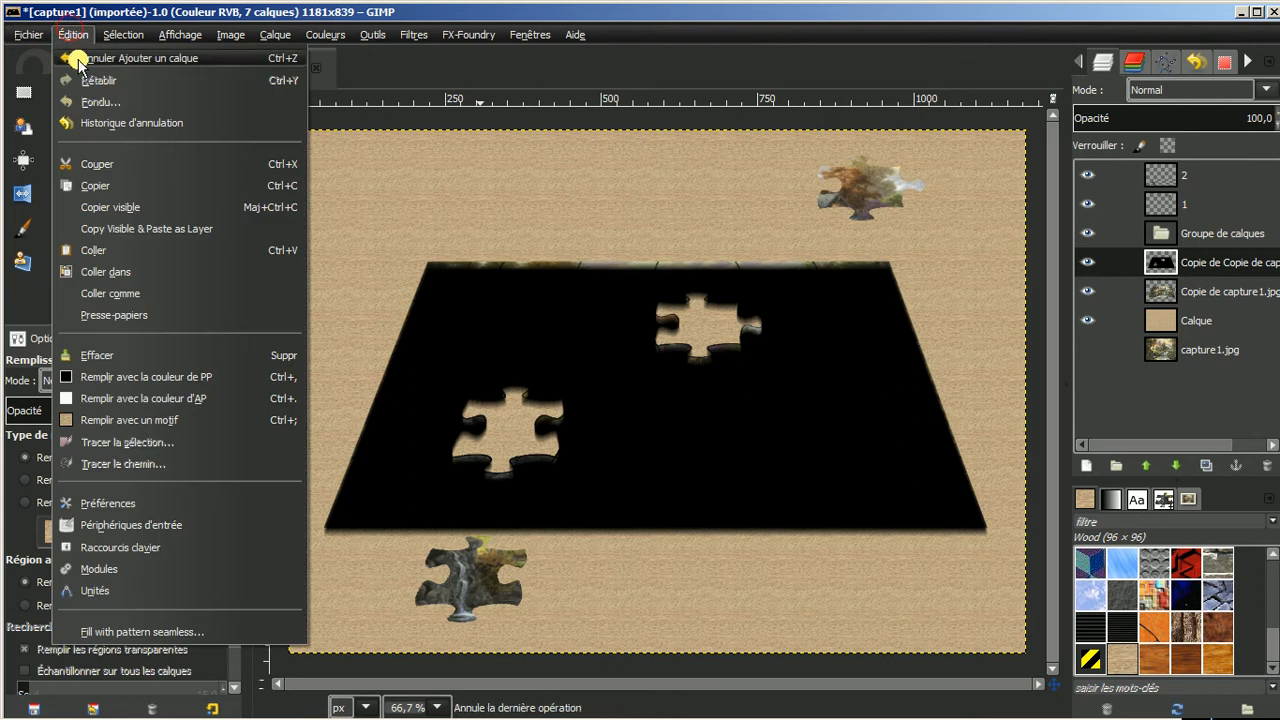
pyautogui.click(99, 164)
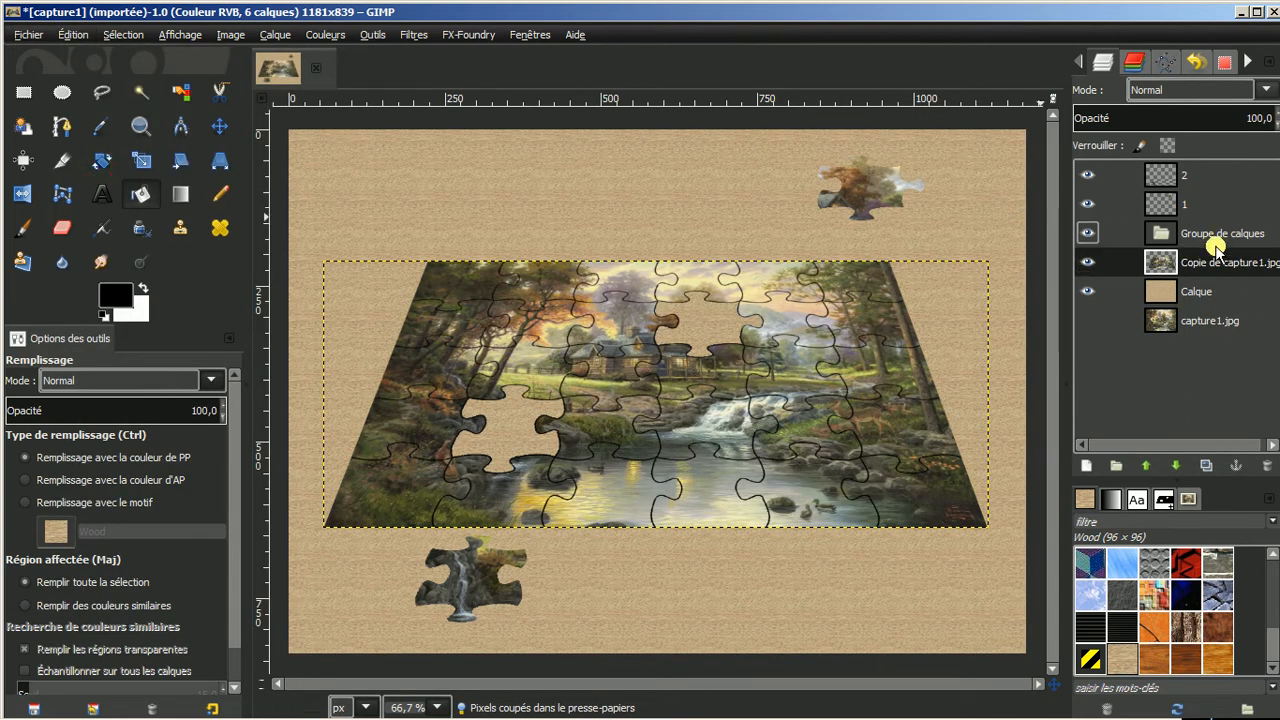
pyautogui.click(1199, 233)
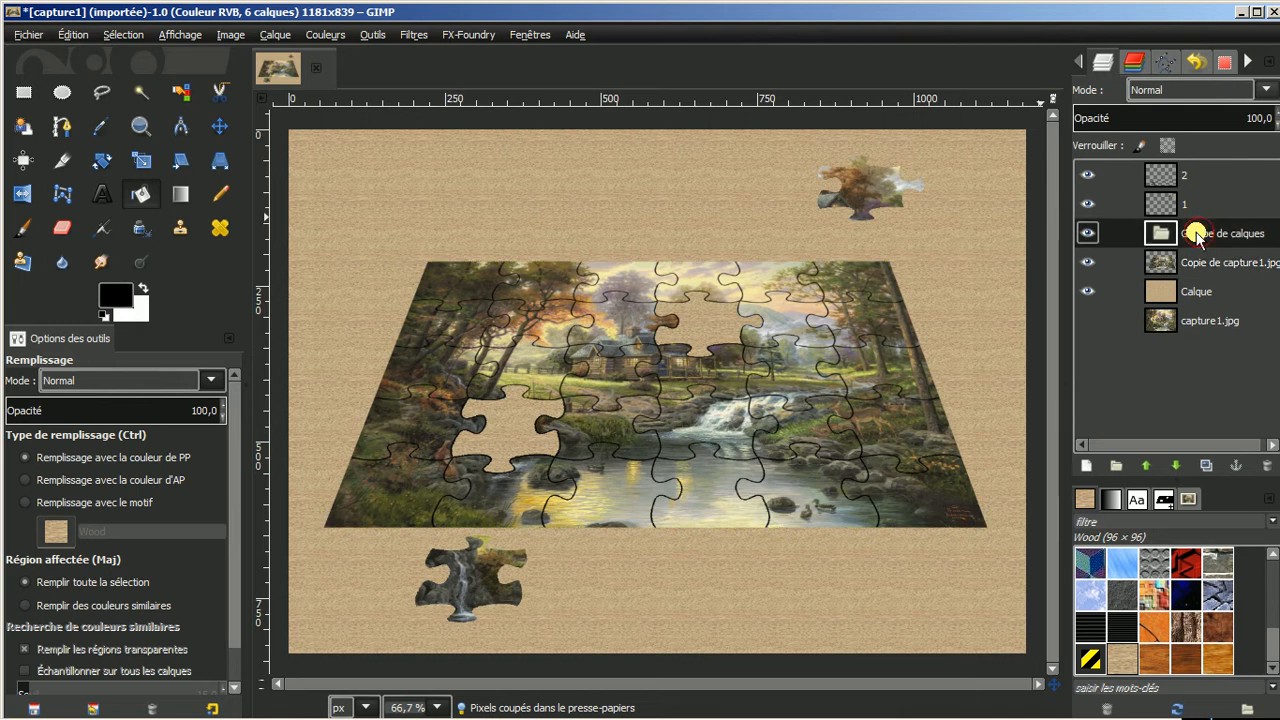
pyautogui.click(74, 34)
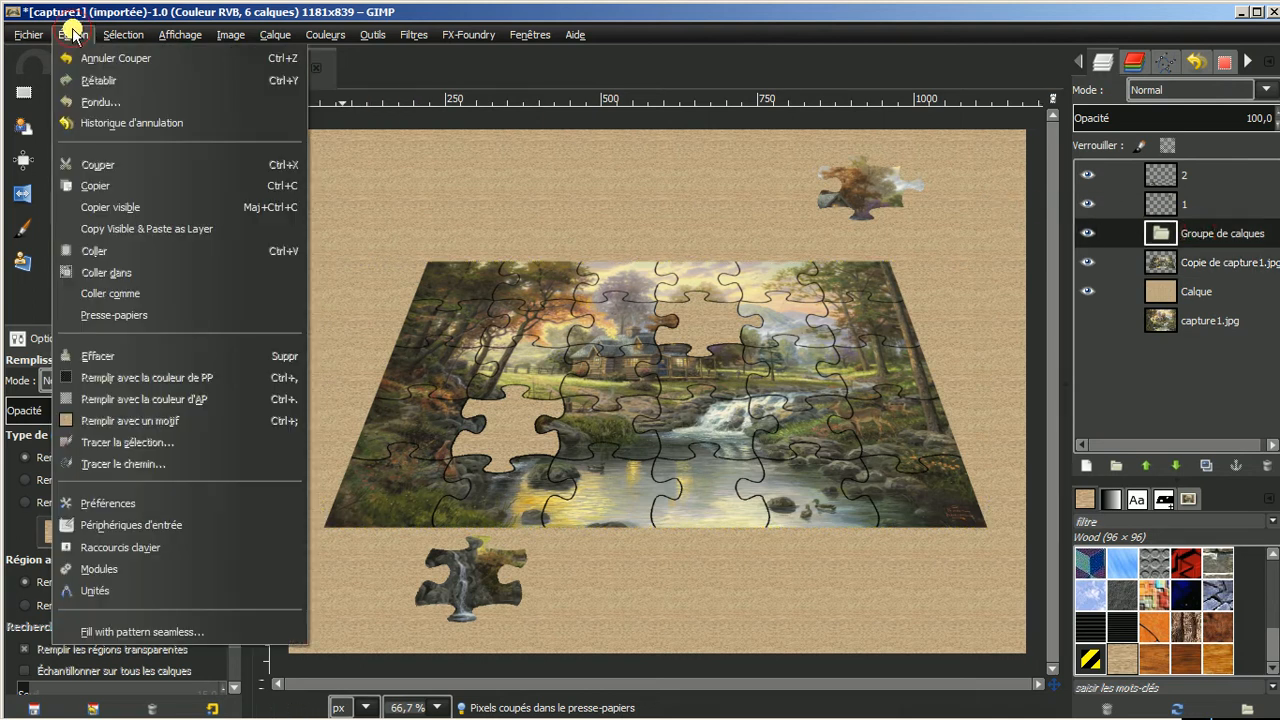
pyautogui.moveTo(100, 291)
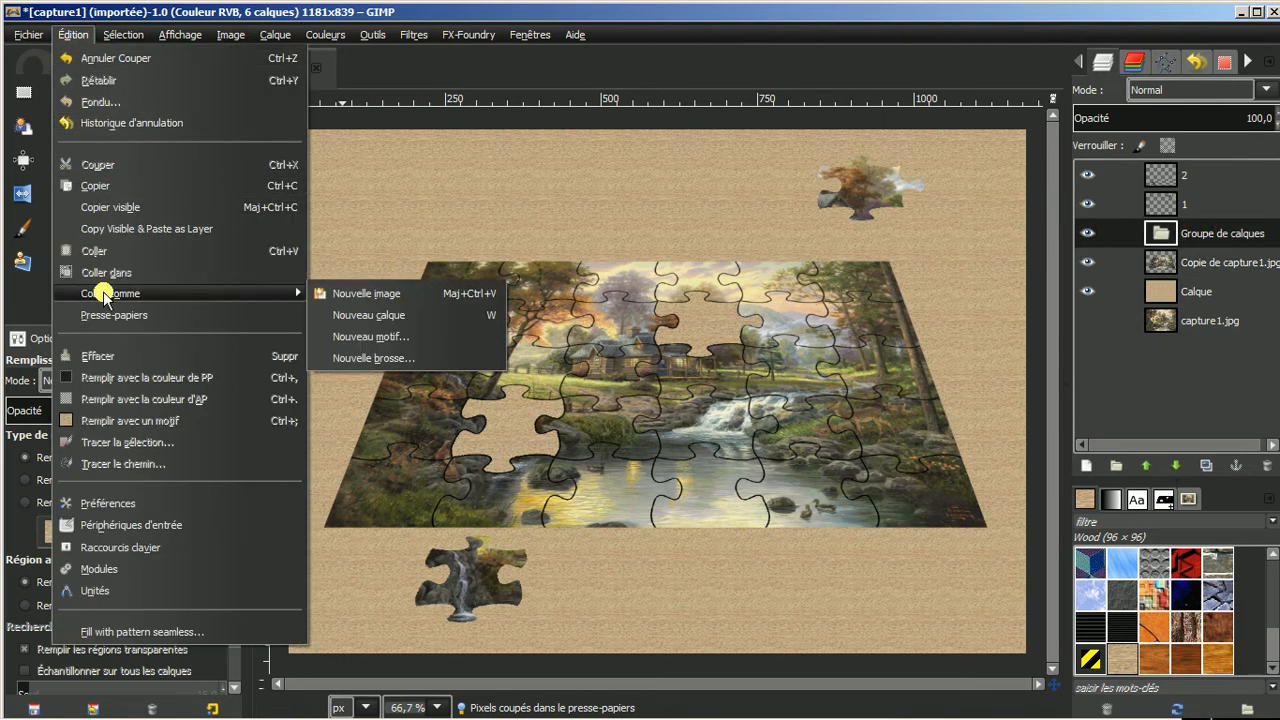
pyautogui.click(366, 315)
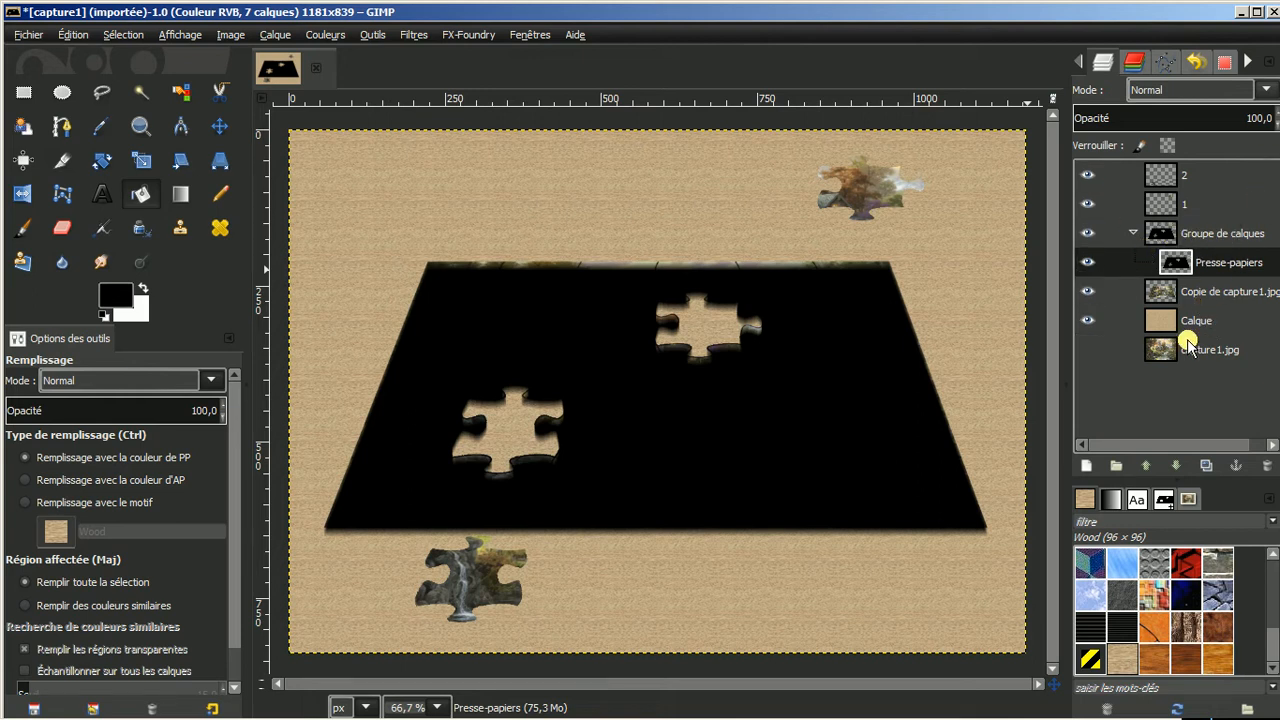
# Duplicate the pasted Presse-papiers layer 21 times inside the group and collapse the group
pyautogui.click(1206, 466)
pyautogui.click(1206, 466)
pyautogui.click(1206, 466)
pyautogui.click(1206, 466)
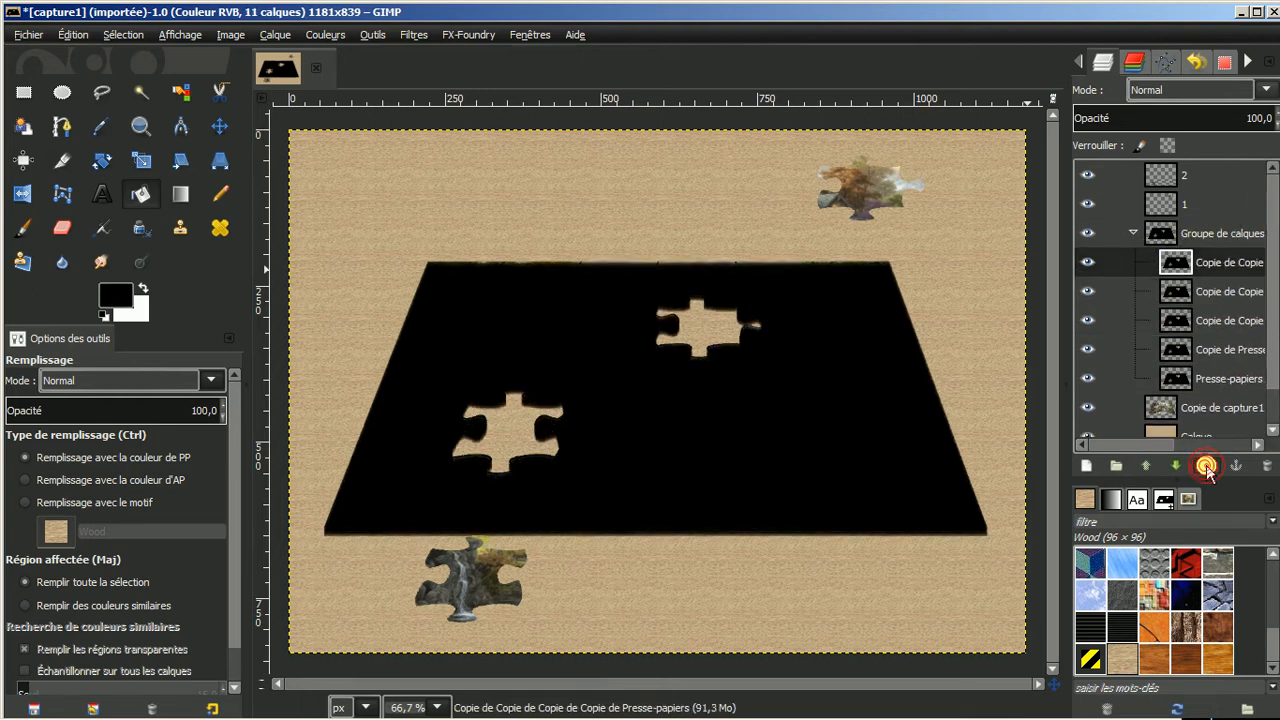
pyautogui.click(1206, 466)
pyautogui.click(1206, 466)
pyautogui.click(1206, 466)
pyautogui.click(1206, 466)
pyautogui.click(1207, 466)
pyautogui.click(1208, 467)
pyautogui.click(1208, 467)
pyautogui.click(1210, 468)
pyautogui.click(1211, 468)
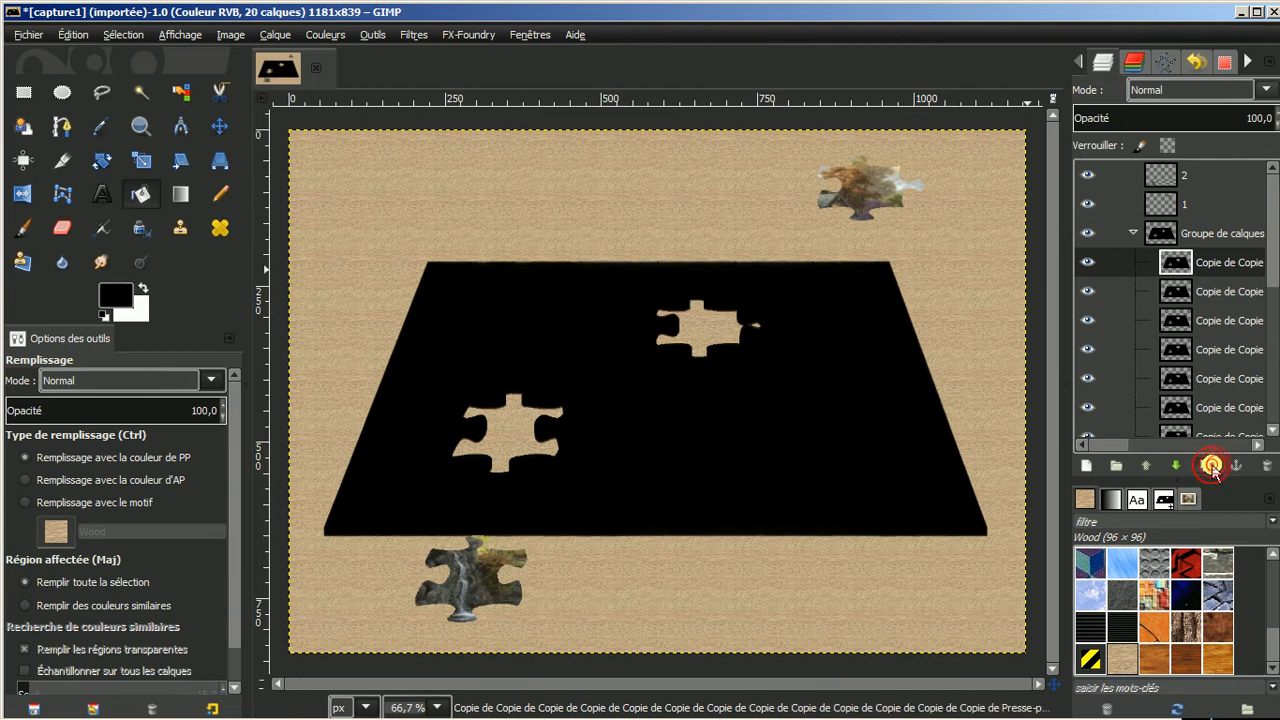
pyautogui.click(1210, 467)
pyautogui.click(1209, 466)
pyautogui.click(1207, 465)
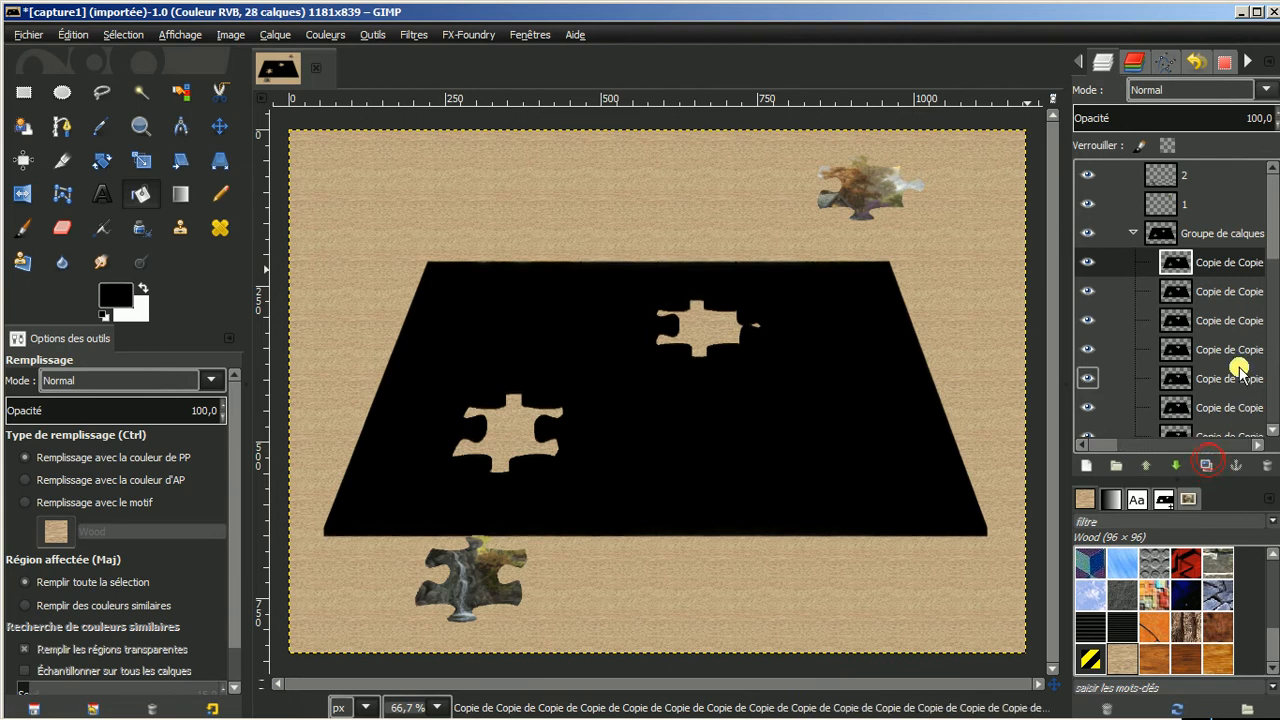
pyautogui.click(1133, 231)
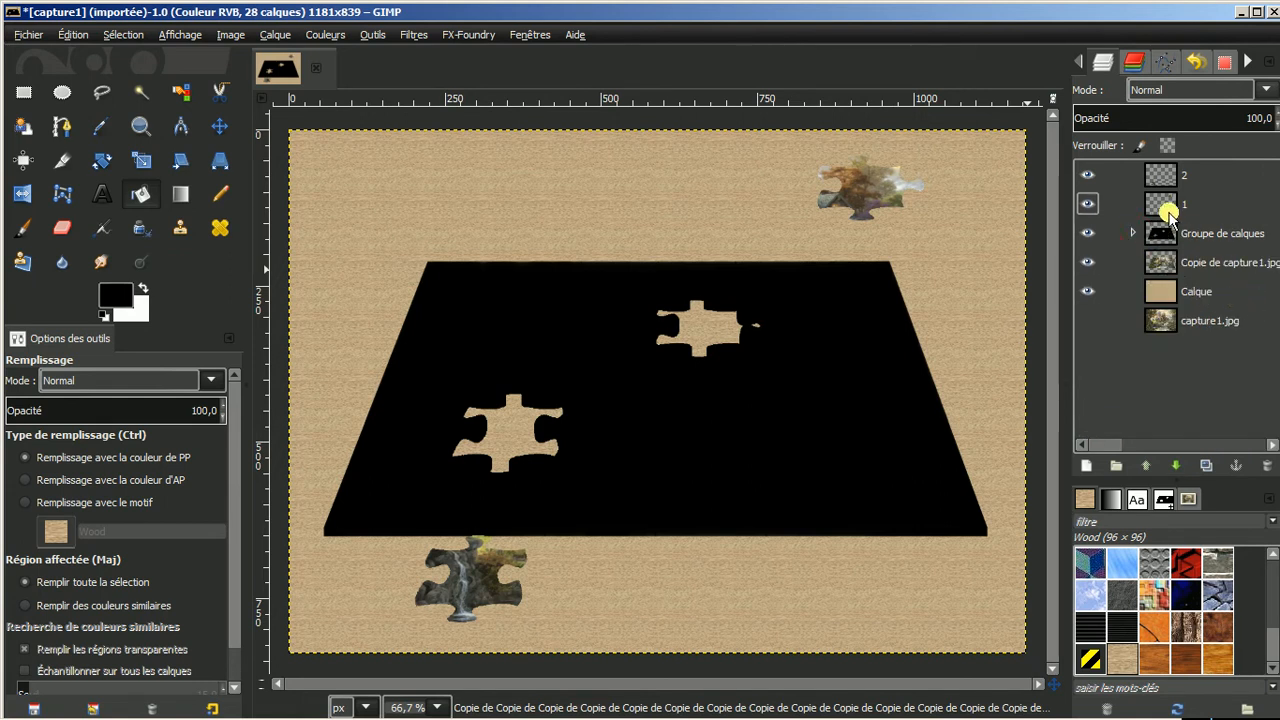
# Move Groupe de calques down one level so that it lies beneath the Copie de capture1.jpg layer
pyautogui.moveTo(1170, 212); pyautogui.dragTo(687, 528)
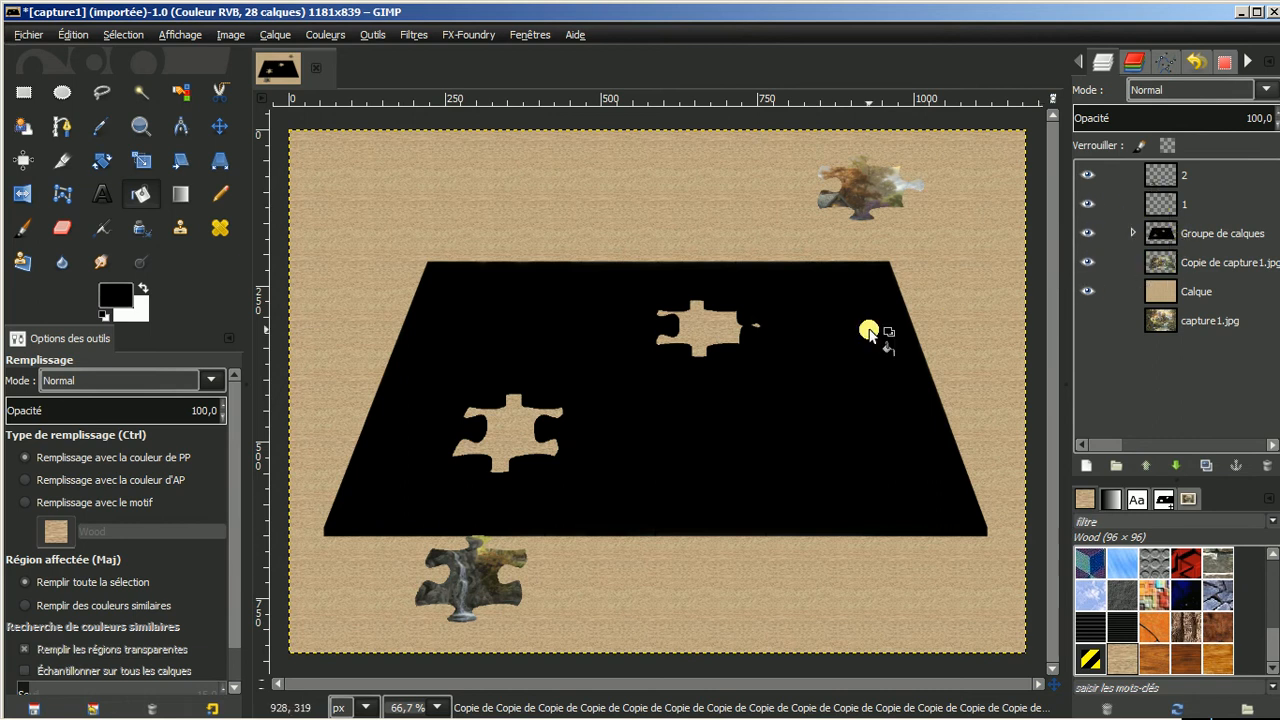
pyautogui.click(1200, 233)
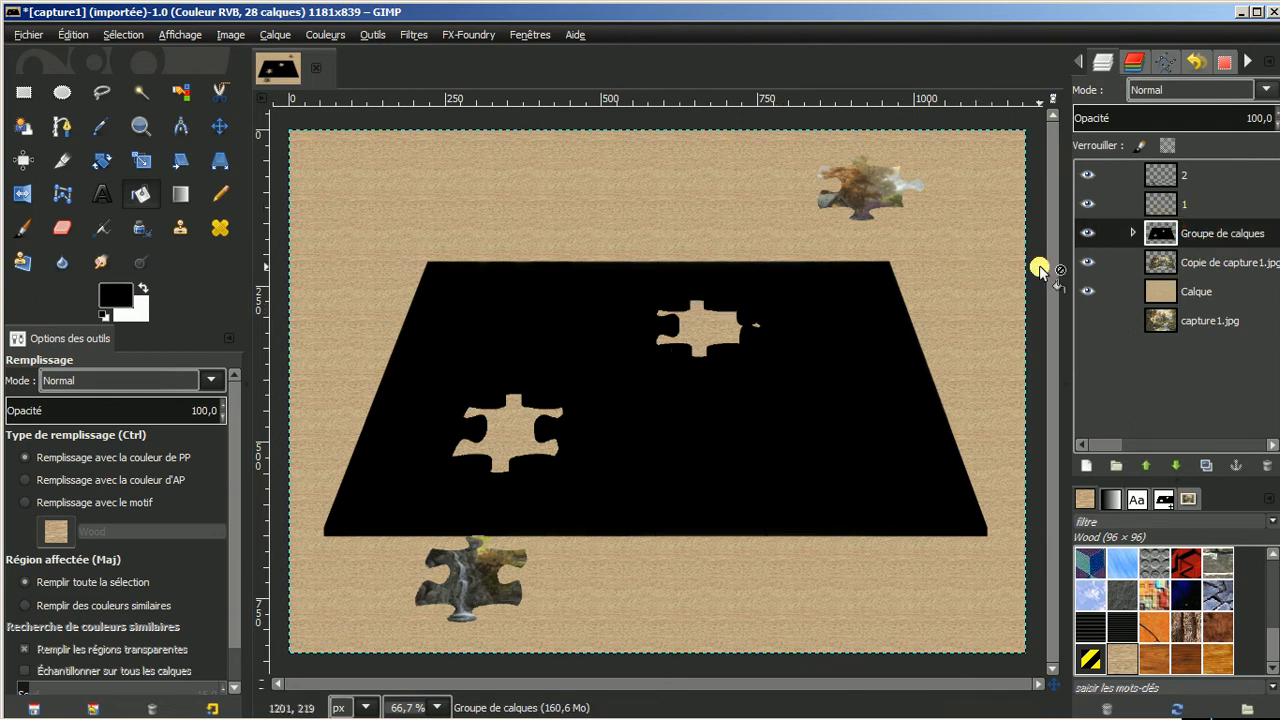
pyautogui.click(1176, 466)
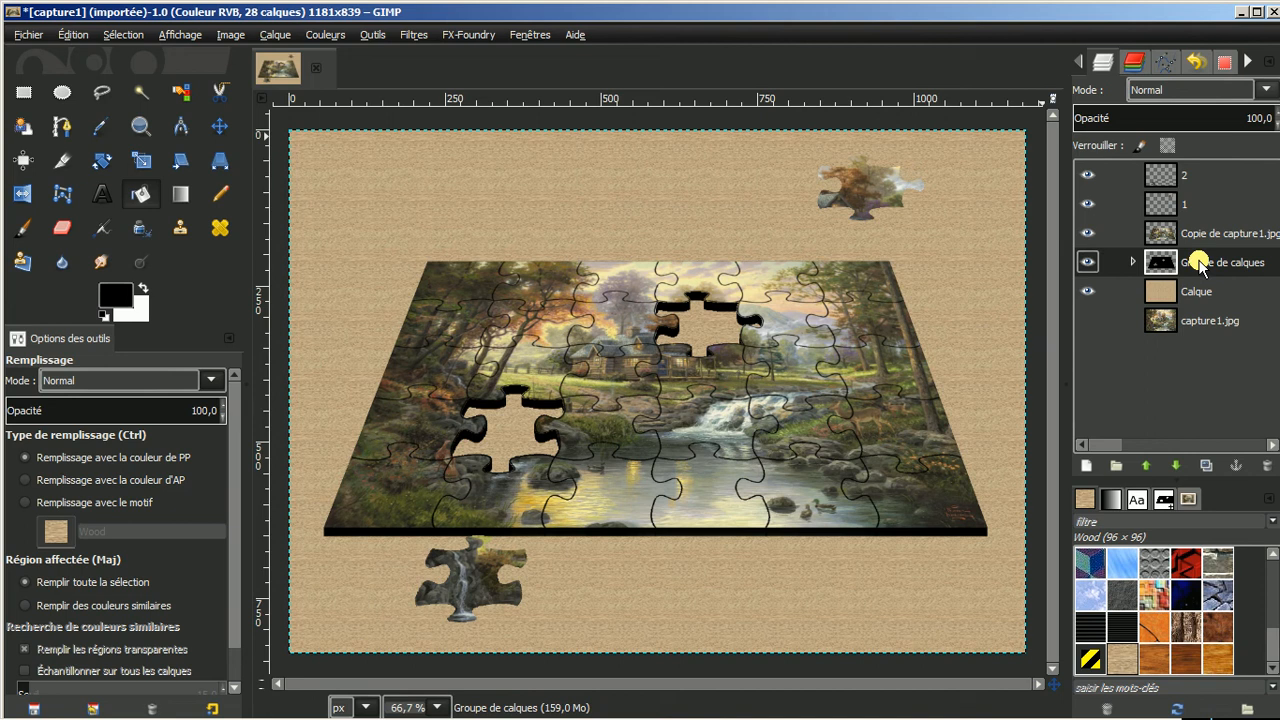
# Rename the layer group Groupe de calques as "groupe plan"
pyautogui.doubleClick(1200, 264)
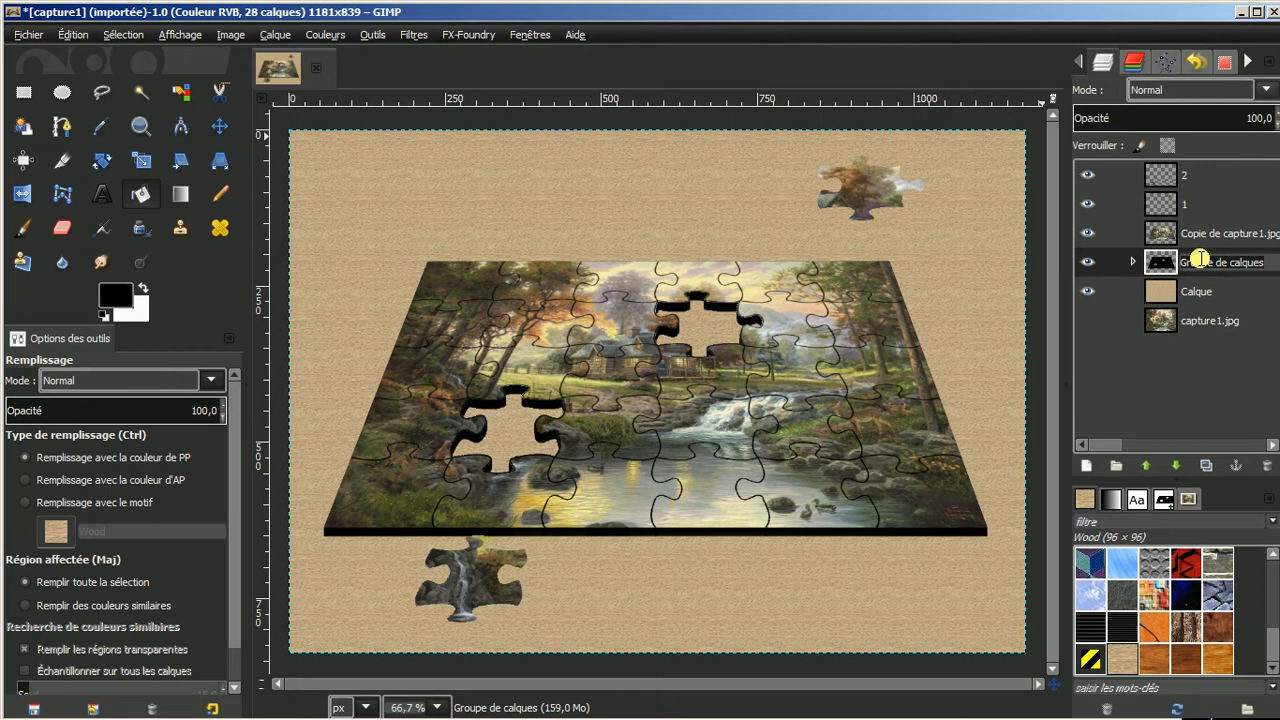
pyautogui.write('groupe plan')
pyautogui.press('Return')
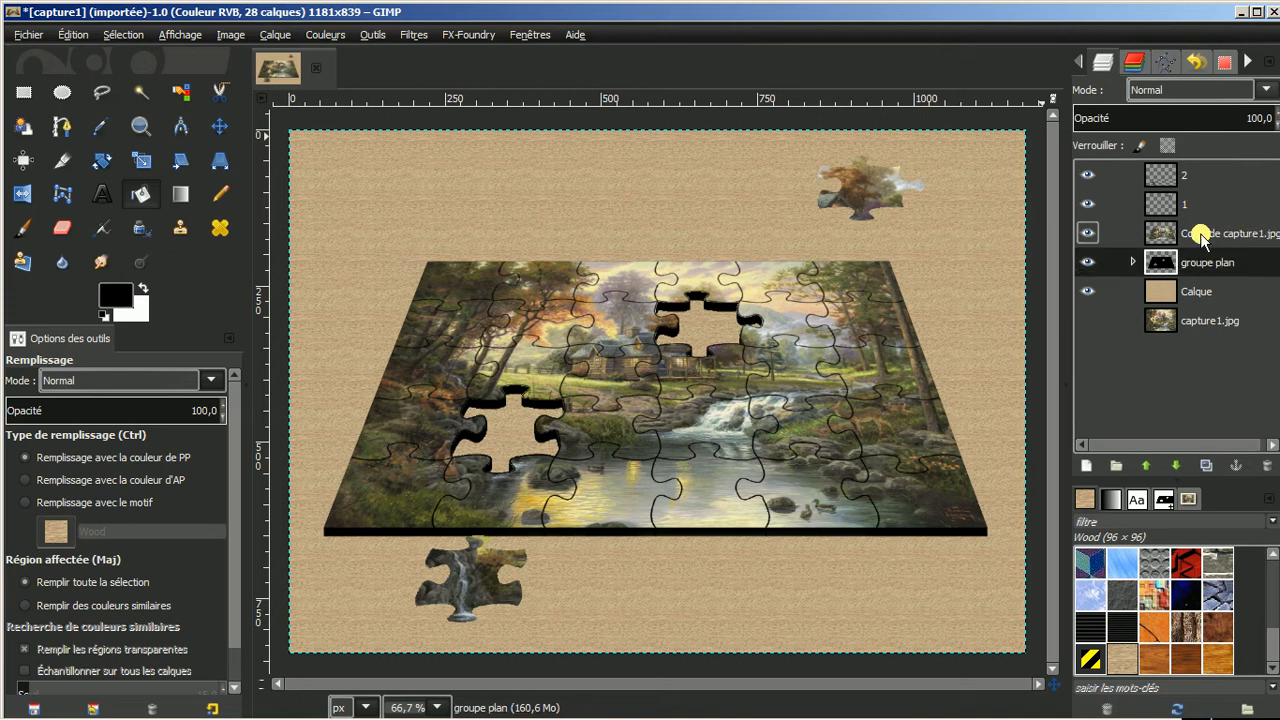
# Rename the Copie de capture1.jpg layer as "plan"
pyautogui.click(1200, 233)
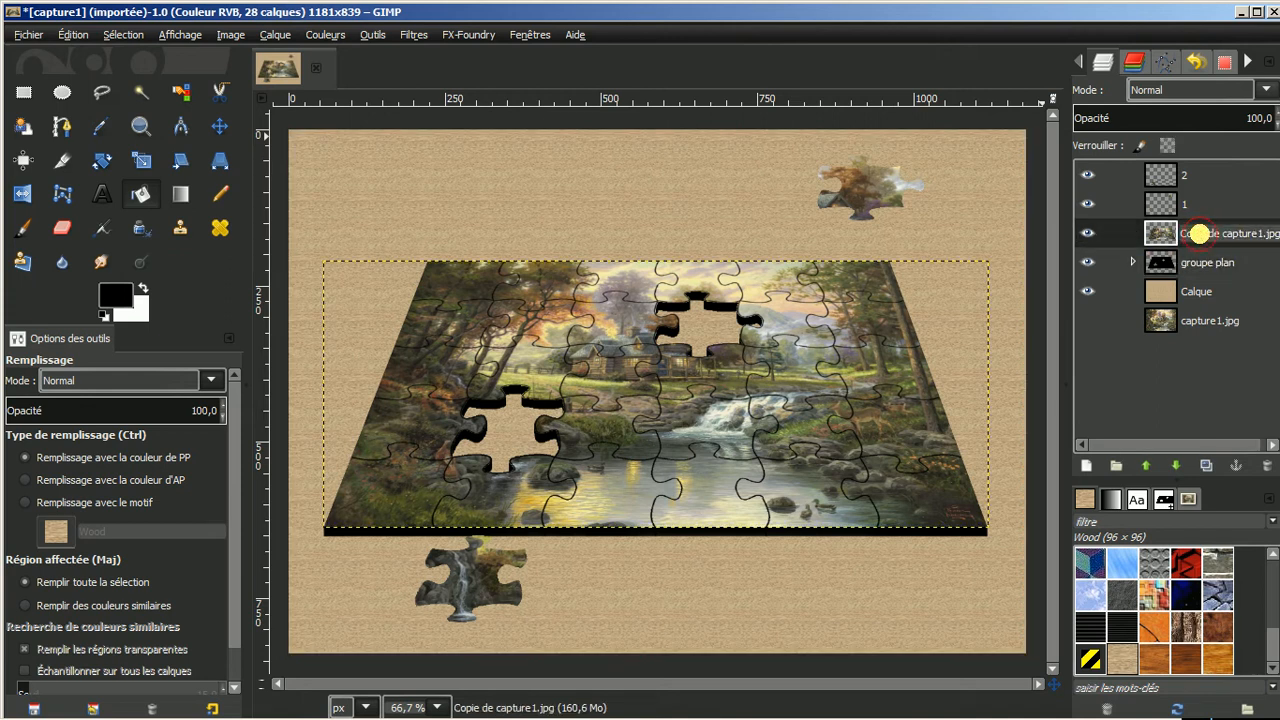
pyautogui.press('Return')
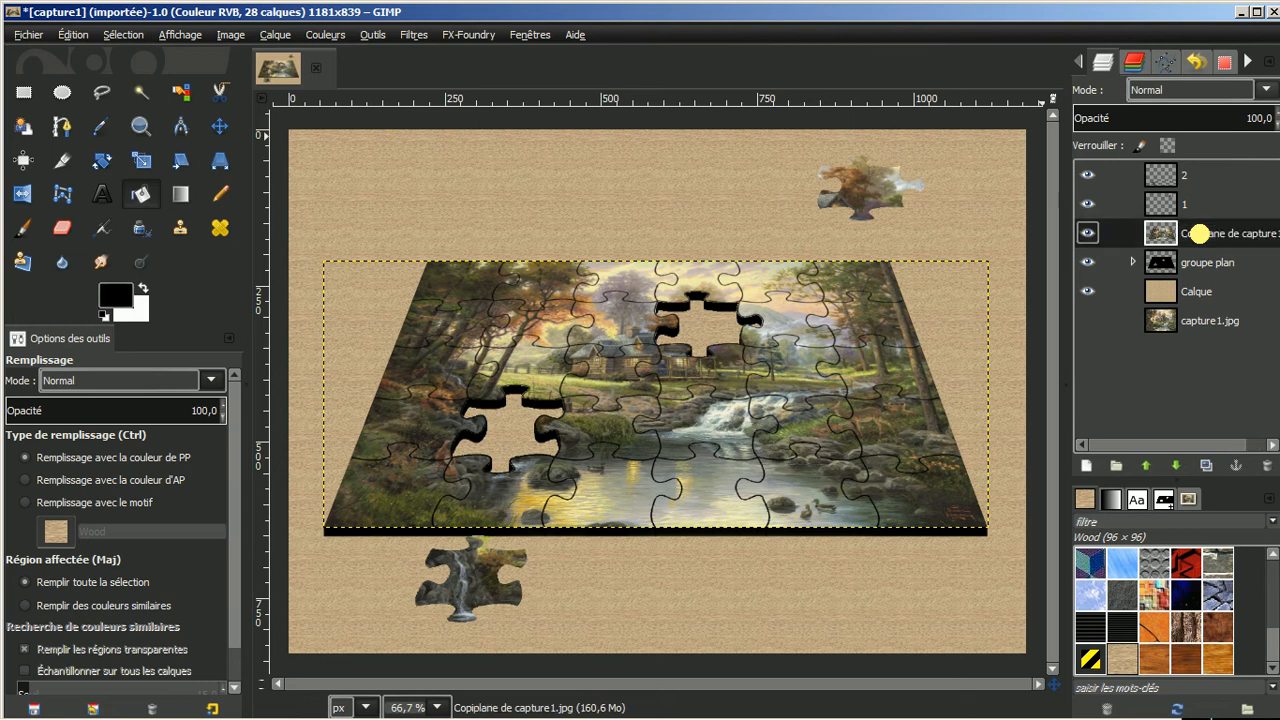
pyautogui.doubleClick(1200, 233)
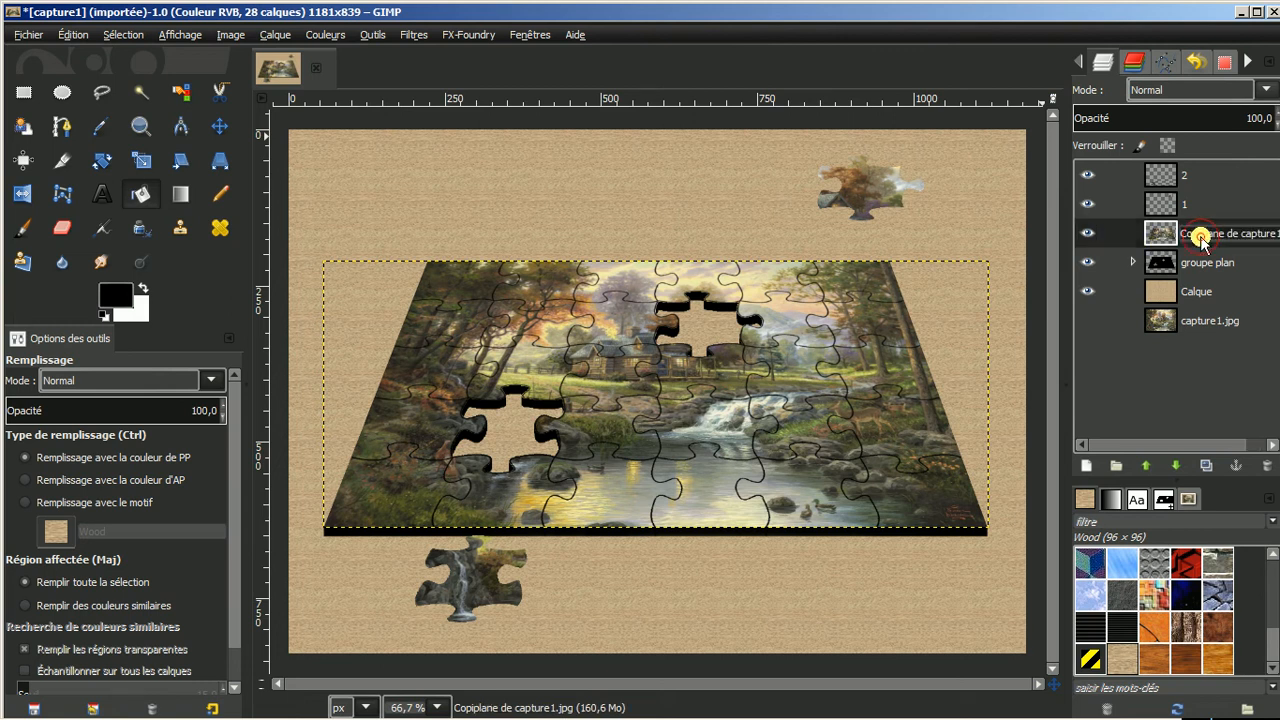
pyautogui.write('pla')
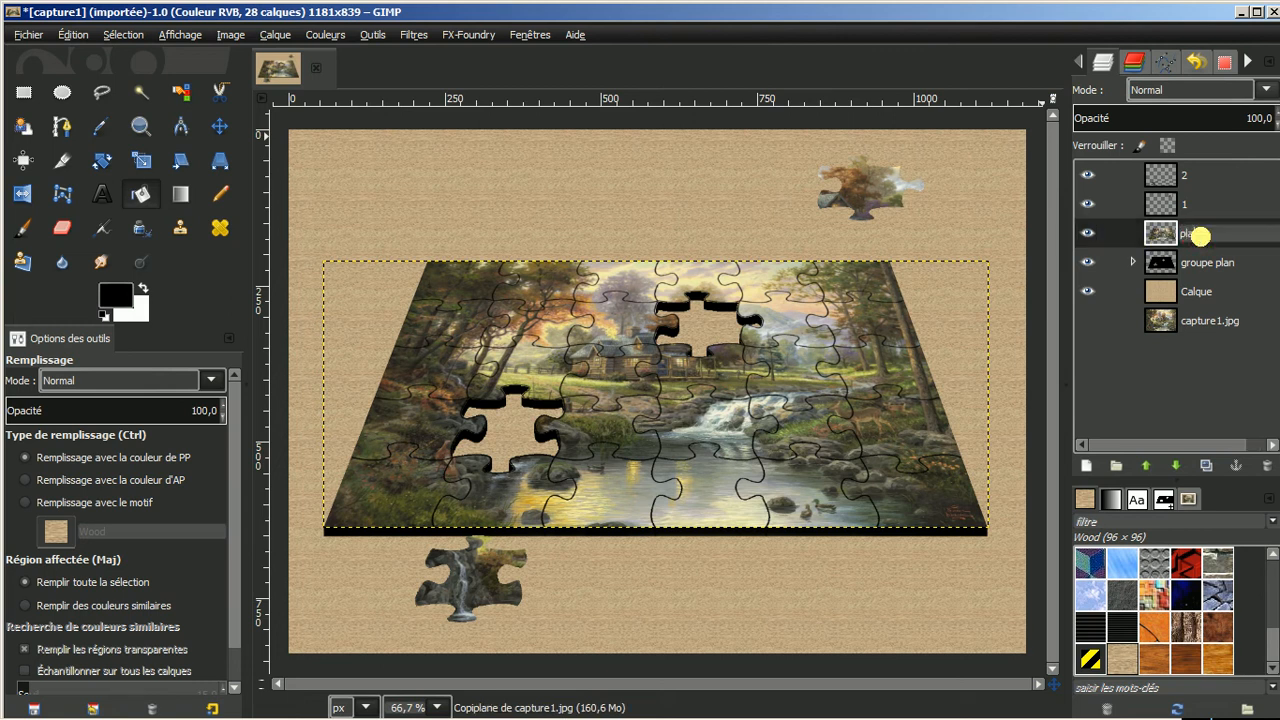
pyautogui.press('Return')
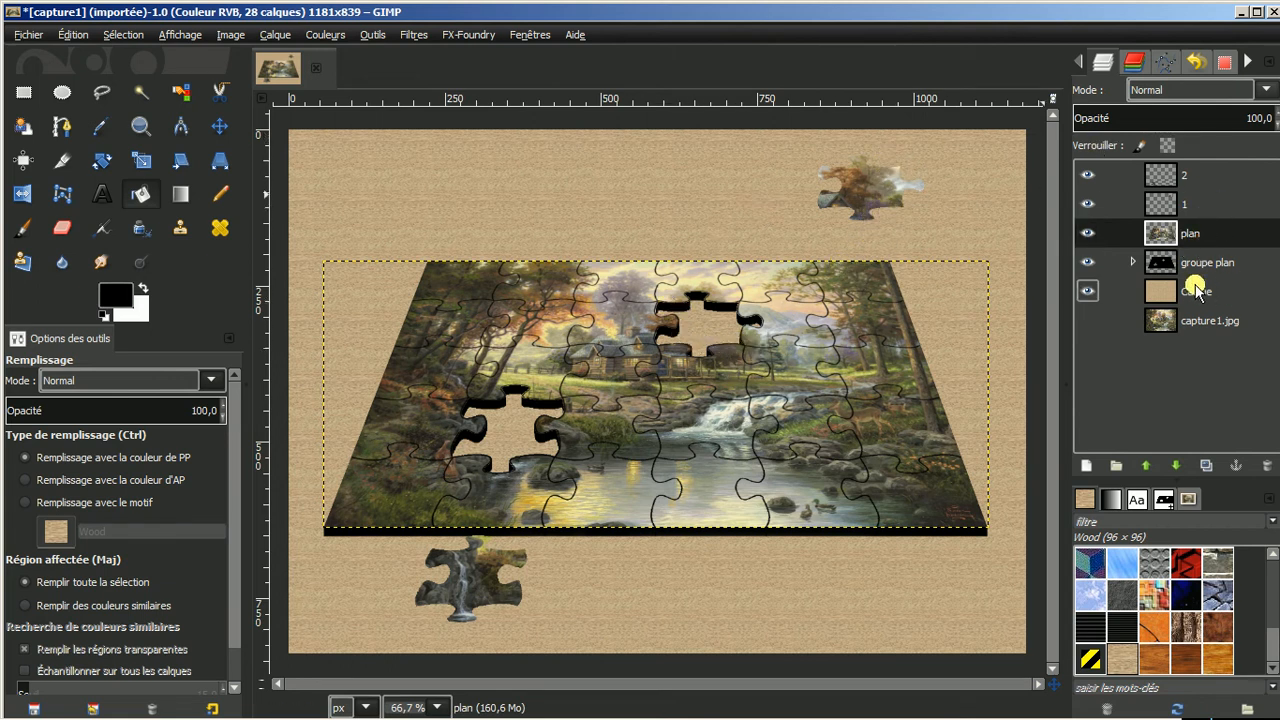
# Merge the visible layers within groupe plan only, expanded as necessary, and collapse the group
pyautogui.click(1133, 262)
pyautogui.scroll(-2, 1199, 300)
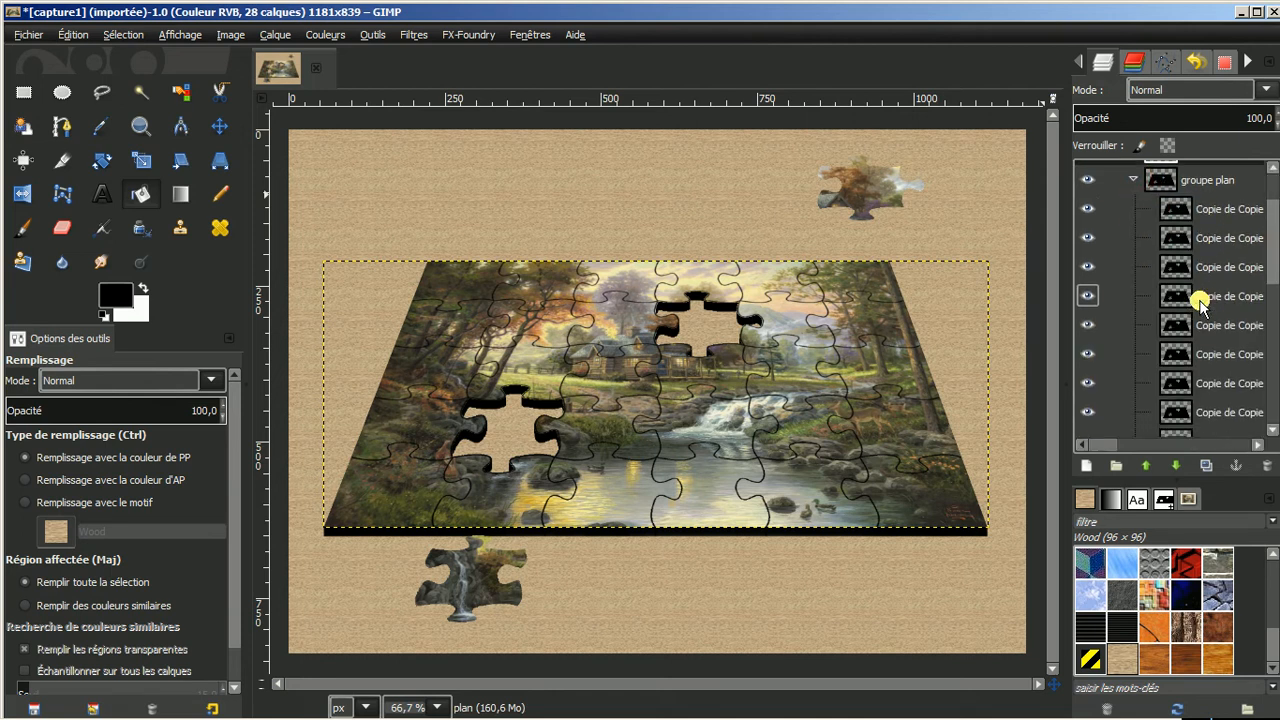
pyautogui.scroll(-5, 1199, 303)
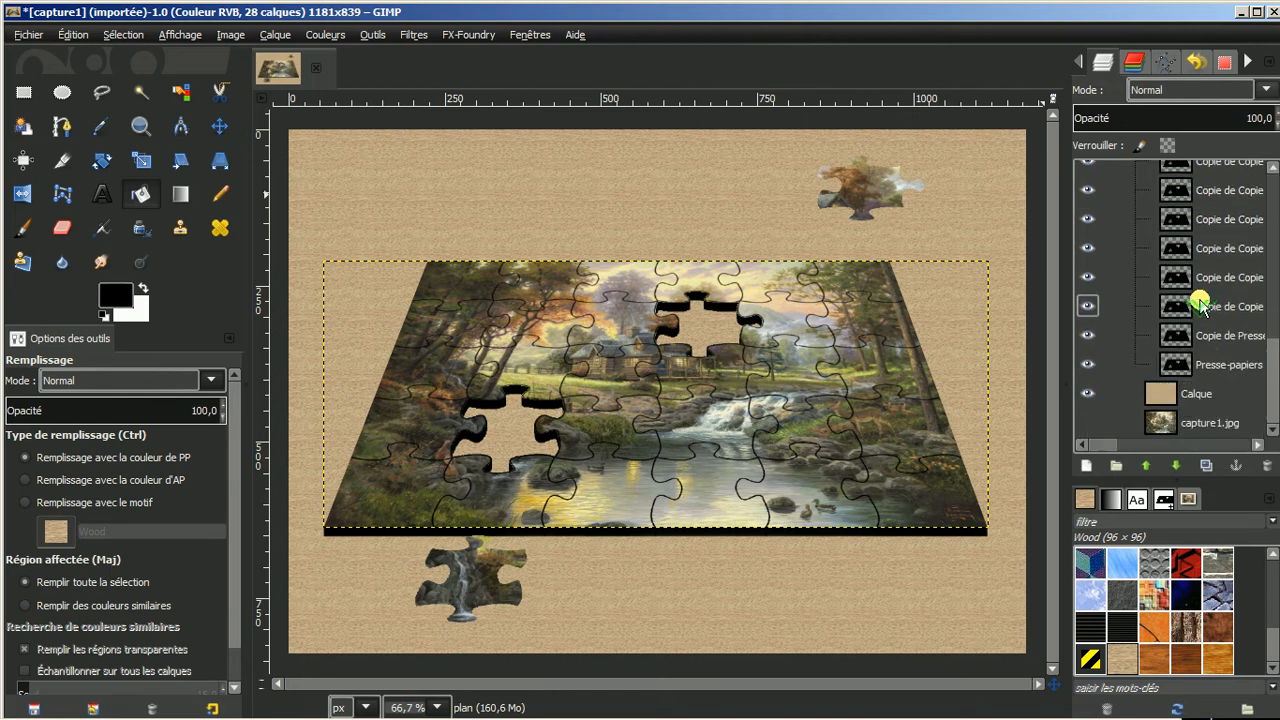
pyautogui.scroll(5, 1199, 306)
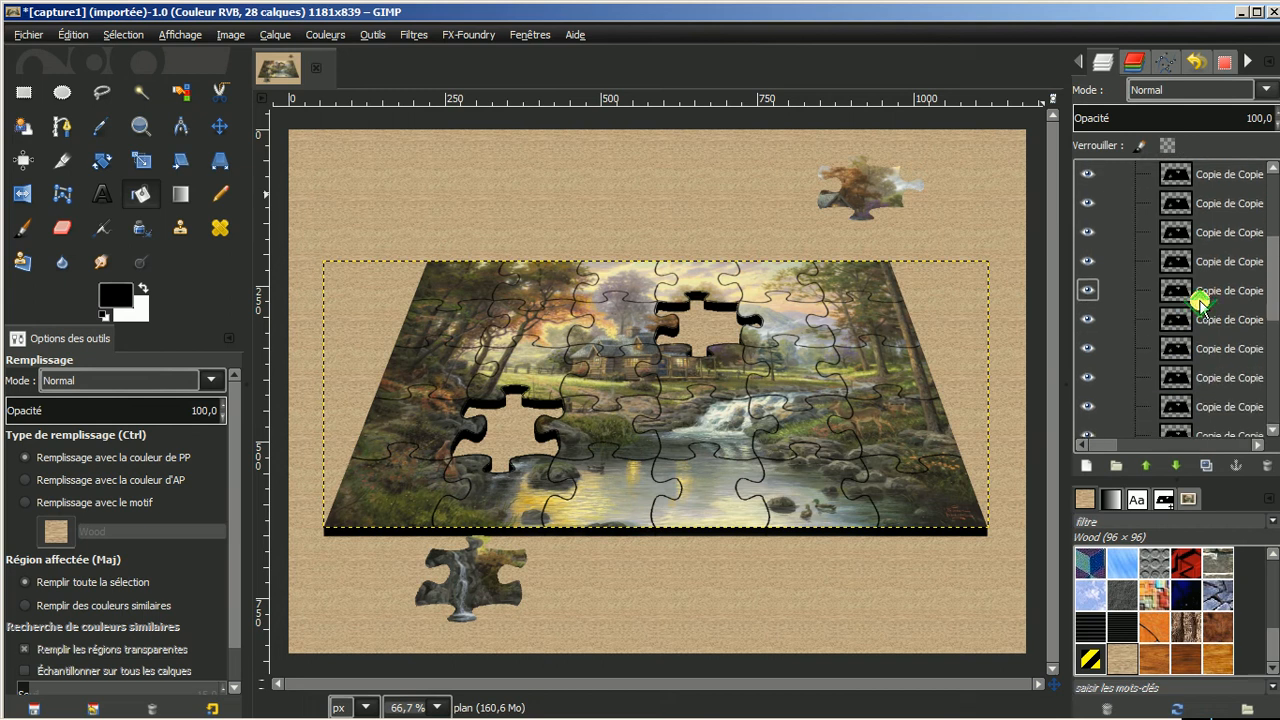
pyautogui.scroll(3, 1201, 306)
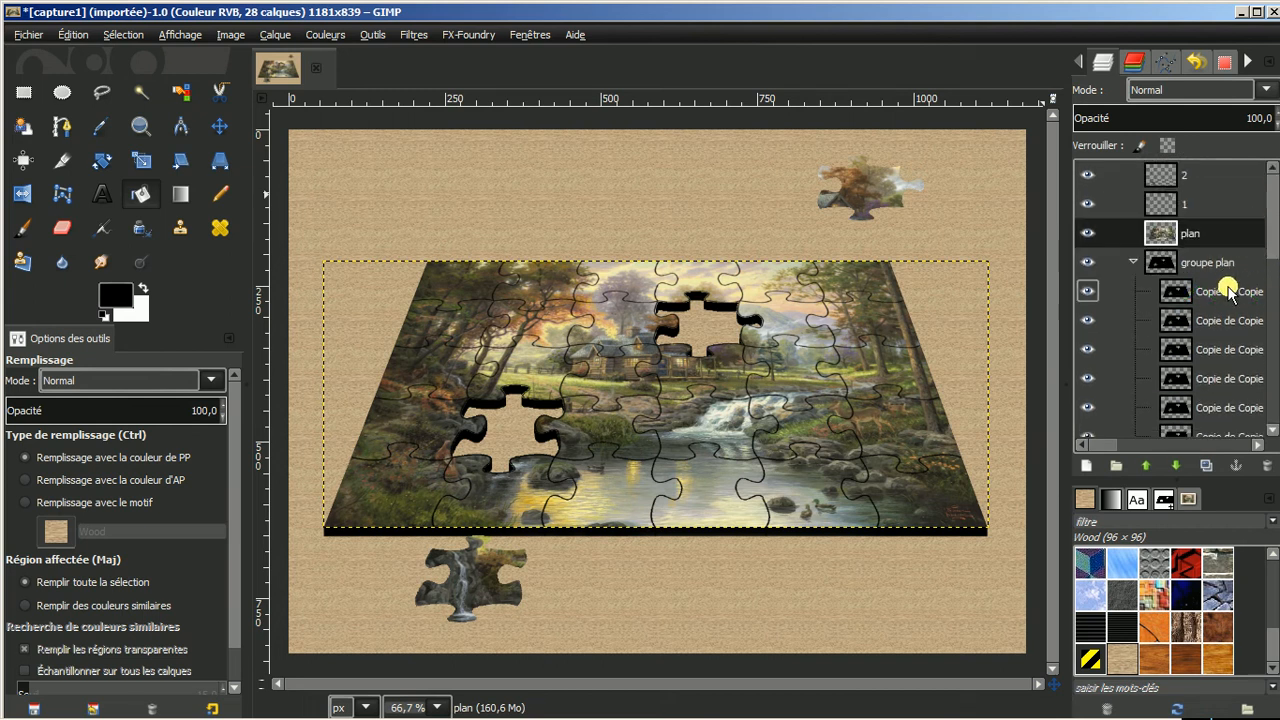
pyautogui.click(1208, 291)
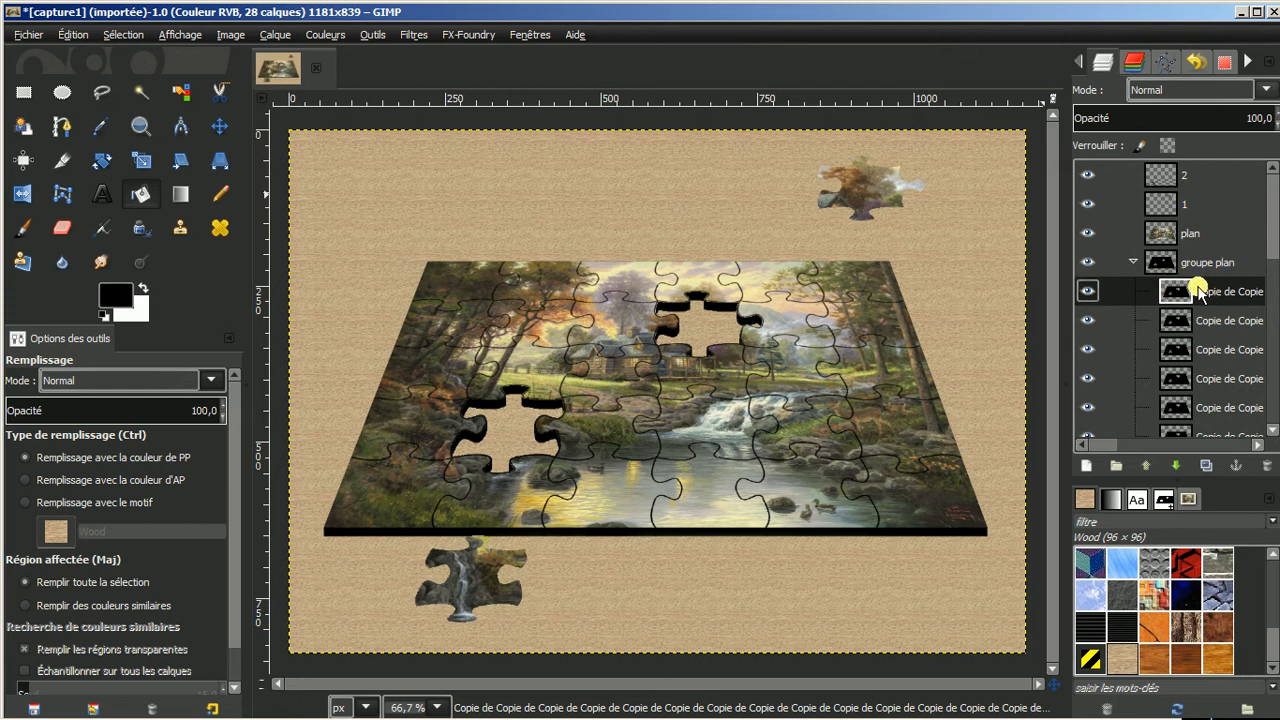
pyautogui.rightClick(1203, 290)
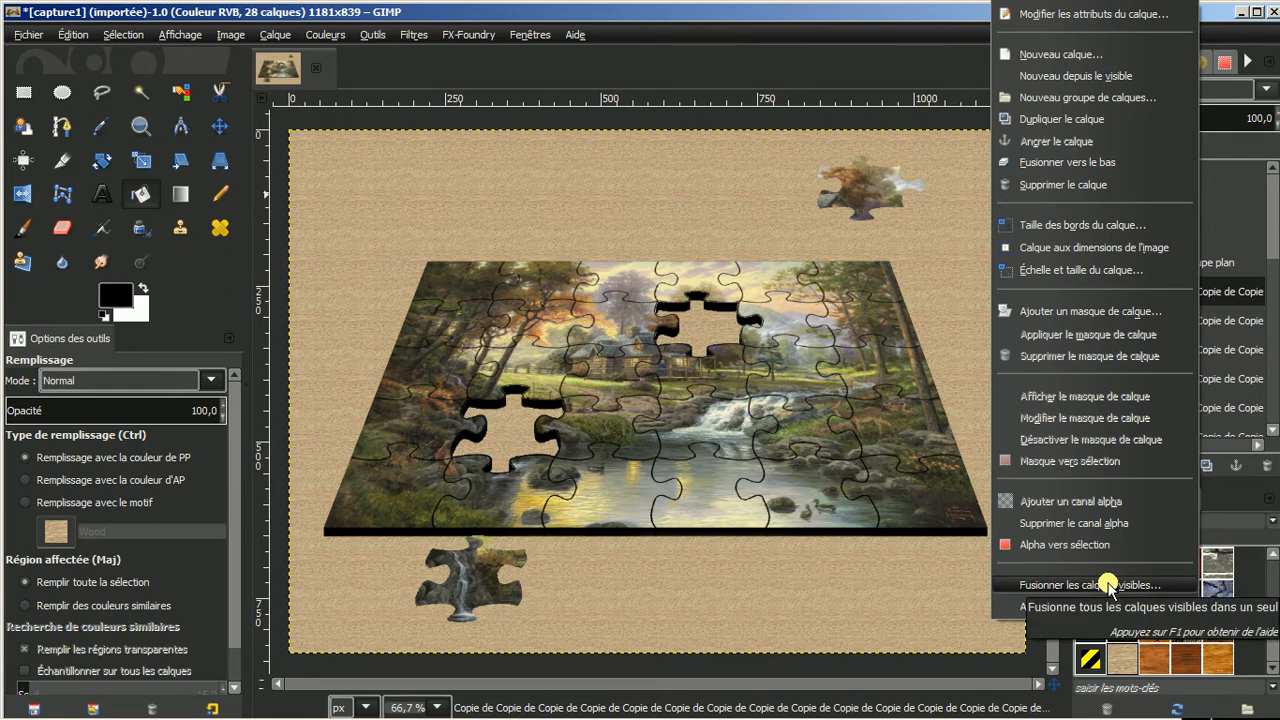
pyautogui.click(1108, 586)
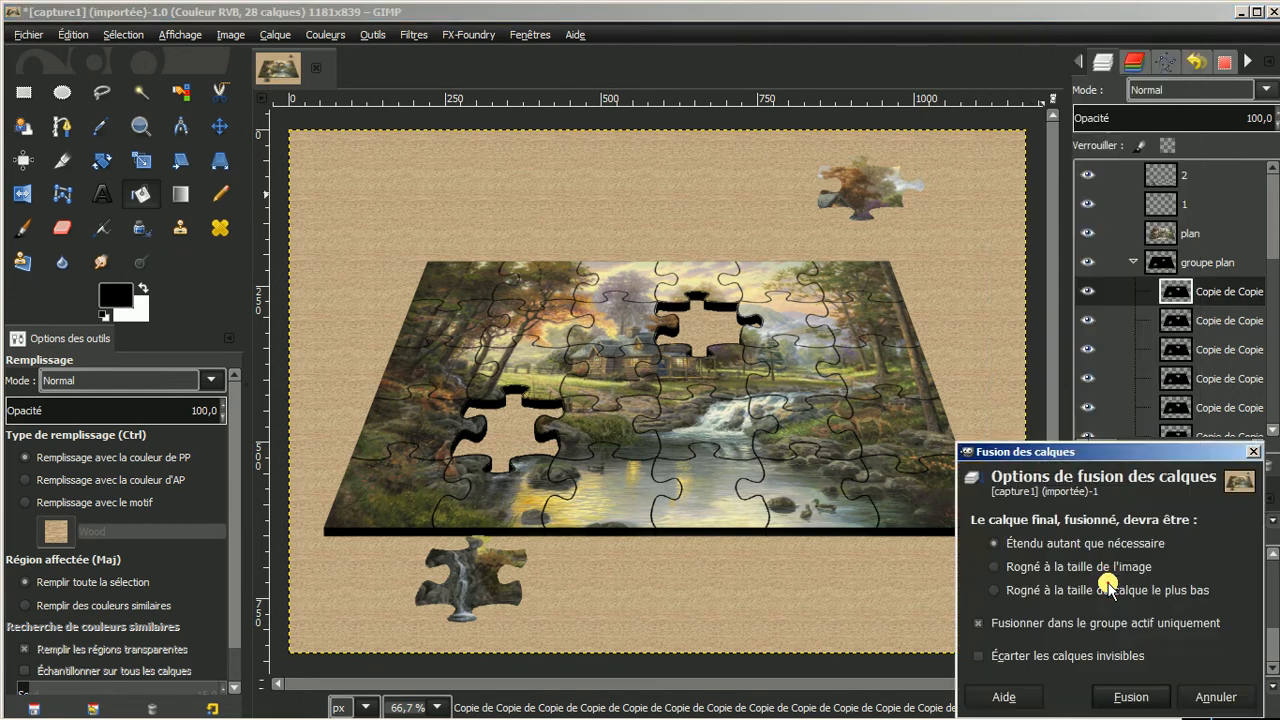
pyautogui.click(1130, 698)
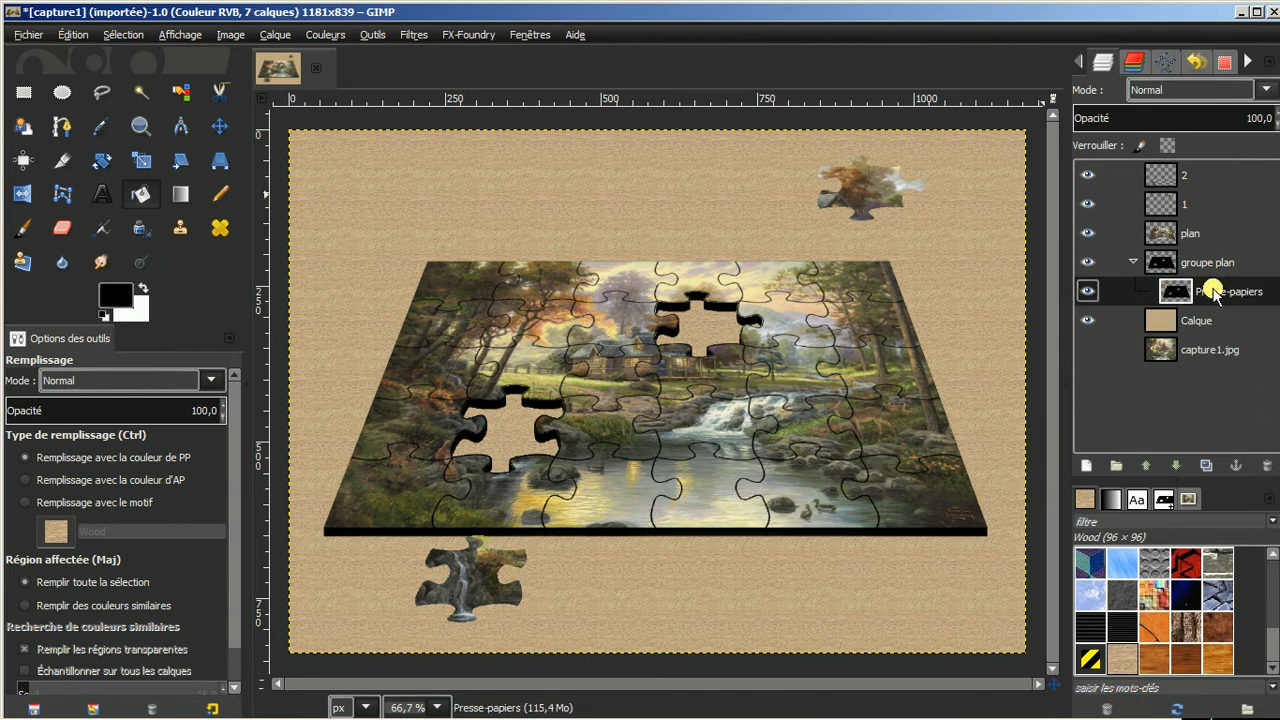
pyautogui.click(1088, 290)
pyautogui.click(1088, 290)
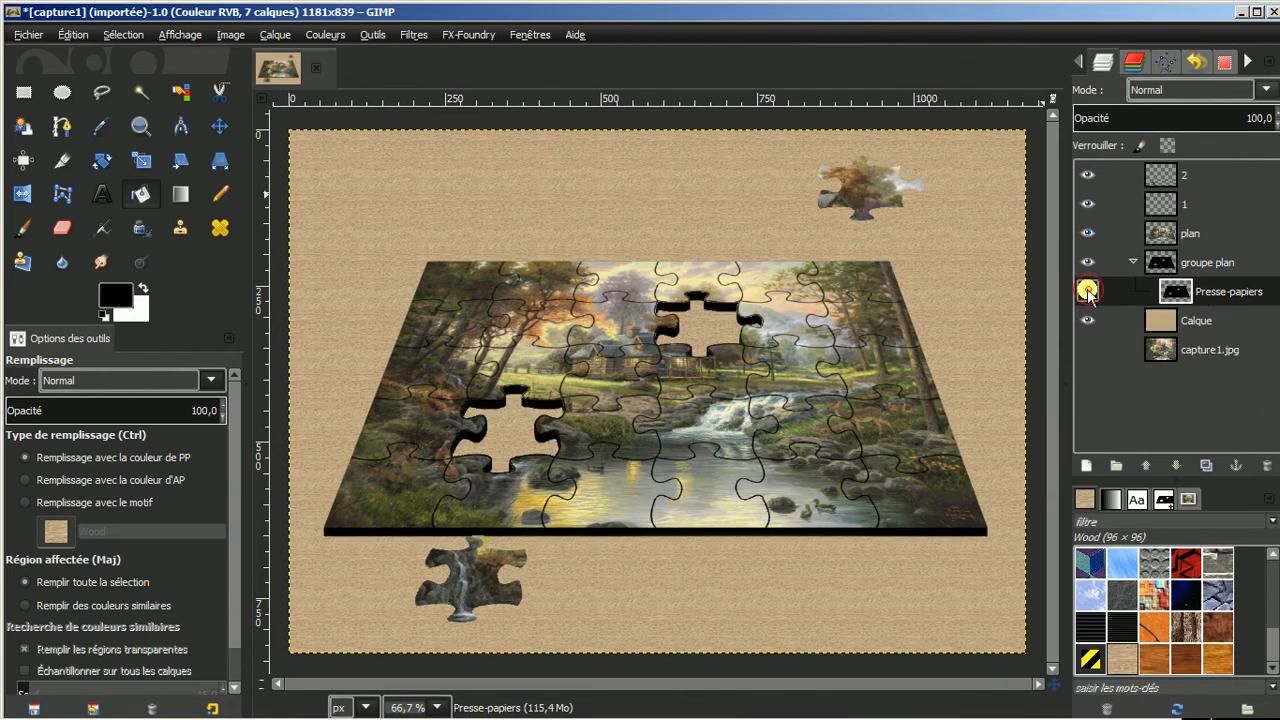
pyautogui.click(1133, 261)
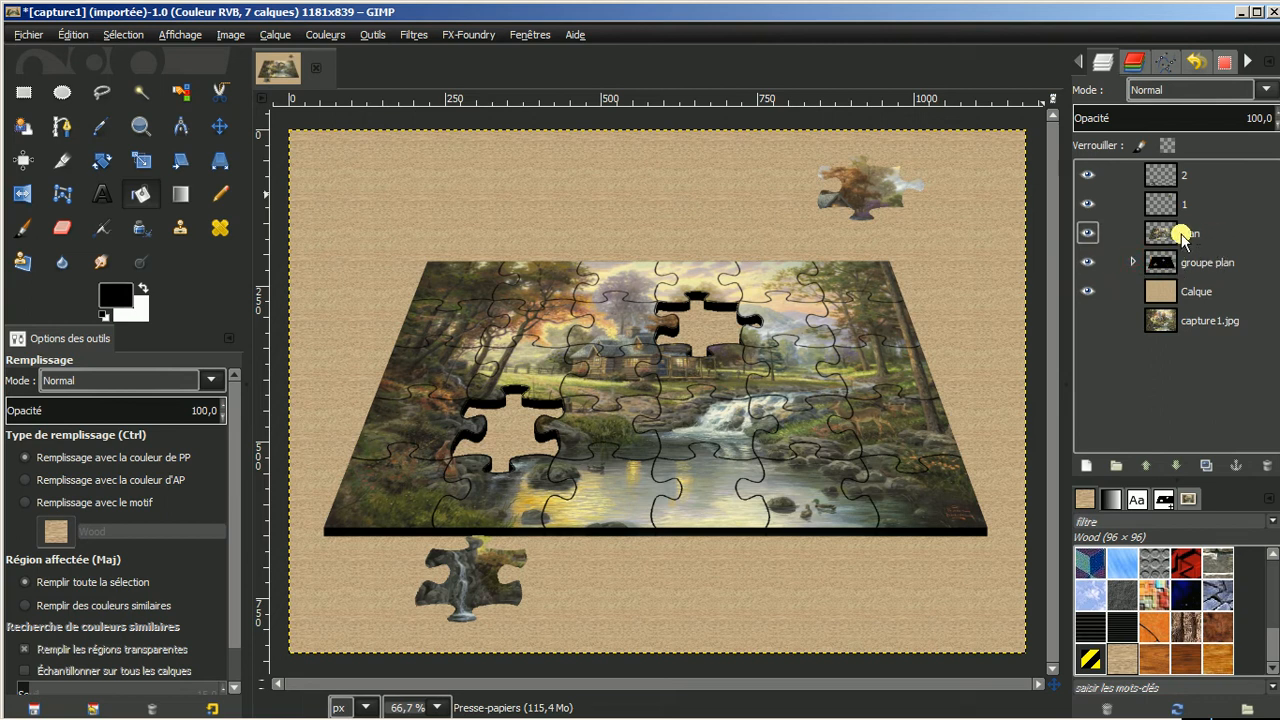
pyautogui.click(1133, 261)
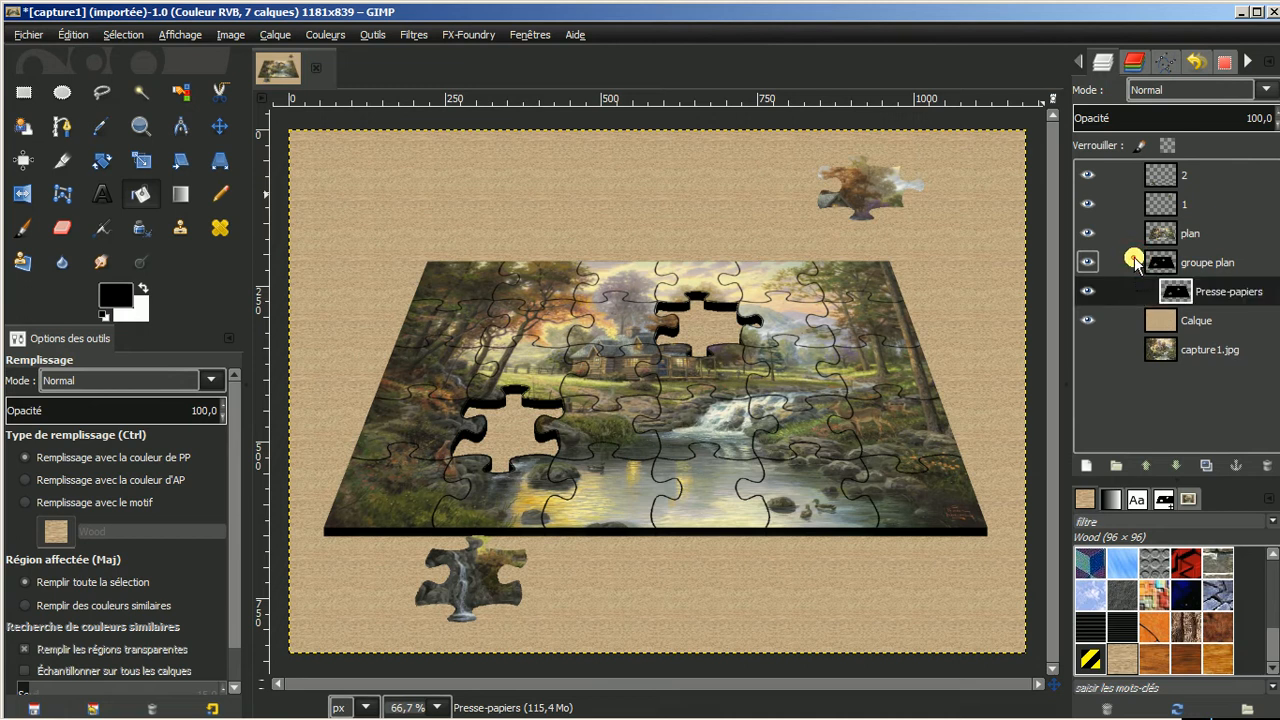
pyautogui.moveTo(1198, 292); pyautogui.dragTo(1143, 256)
pyautogui.click(1133, 262)
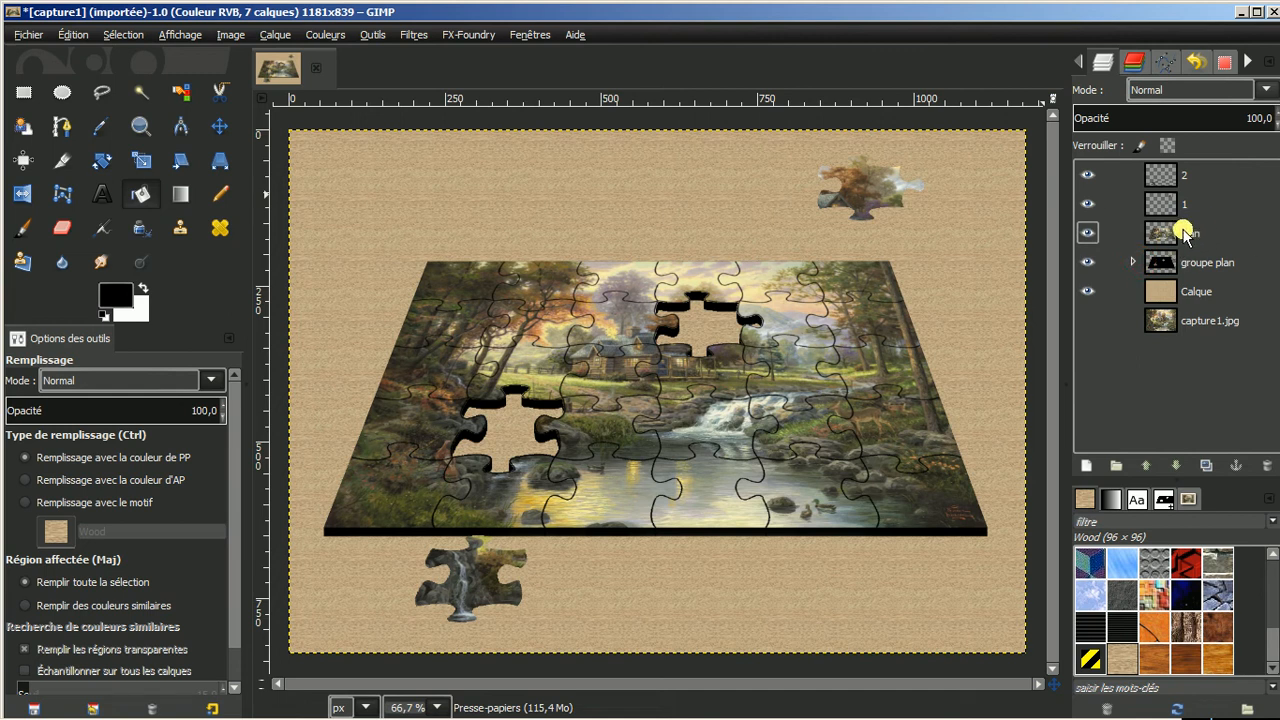
pyautogui.moveTo(1185, 232)
pyautogui.mouseDown()
pyautogui.moveTo(1143, 260)
pyautogui.moveTo(1193, 236)
pyautogui.mouseUp()
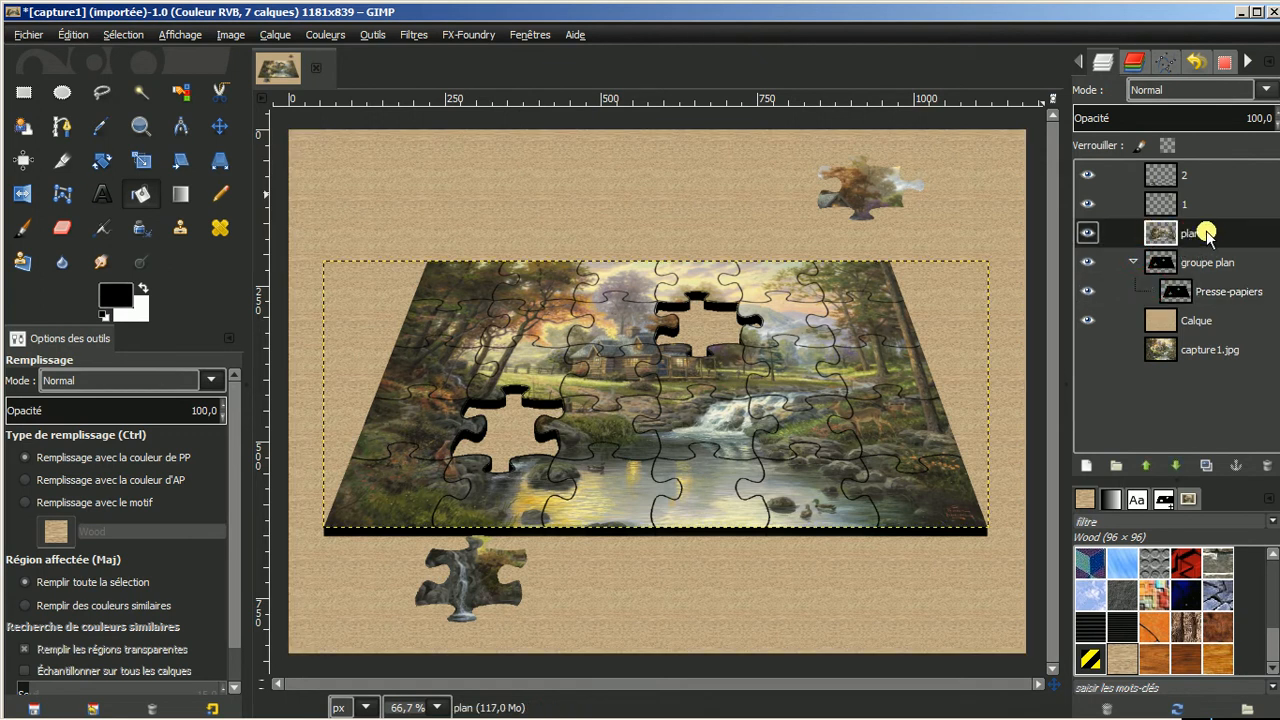
pyautogui.moveTo(1187, 234)
pyautogui.mouseDown()
pyautogui.moveTo(1184, 268)
pyautogui.moveTo(1192, 237)
pyautogui.moveTo(1200, 283)
pyautogui.moveTo(1205, 237)
pyautogui.moveTo(1195, 282)
pyautogui.moveTo(1268, 230)
pyautogui.moveTo(1196, 238)
pyautogui.mouseUp()
pyautogui.moveTo(1195, 237); pyautogui.dragTo(1128, 263)
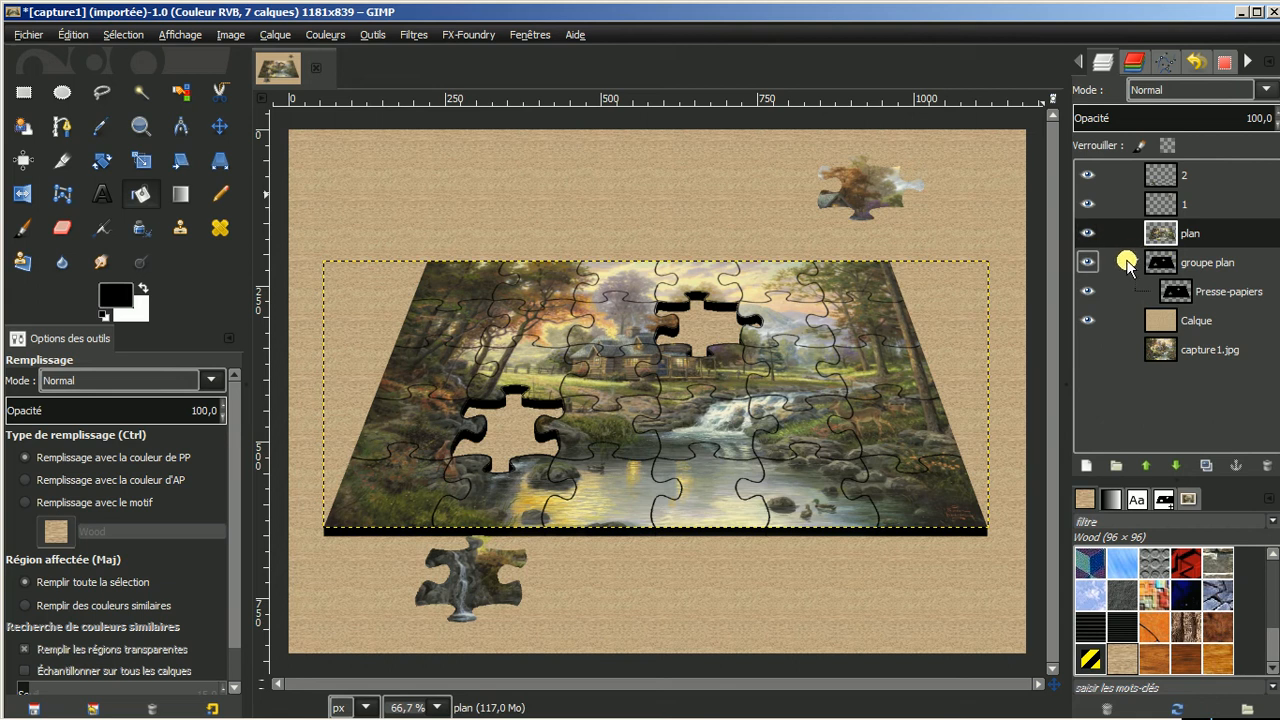
pyautogui.click(1130, 263)
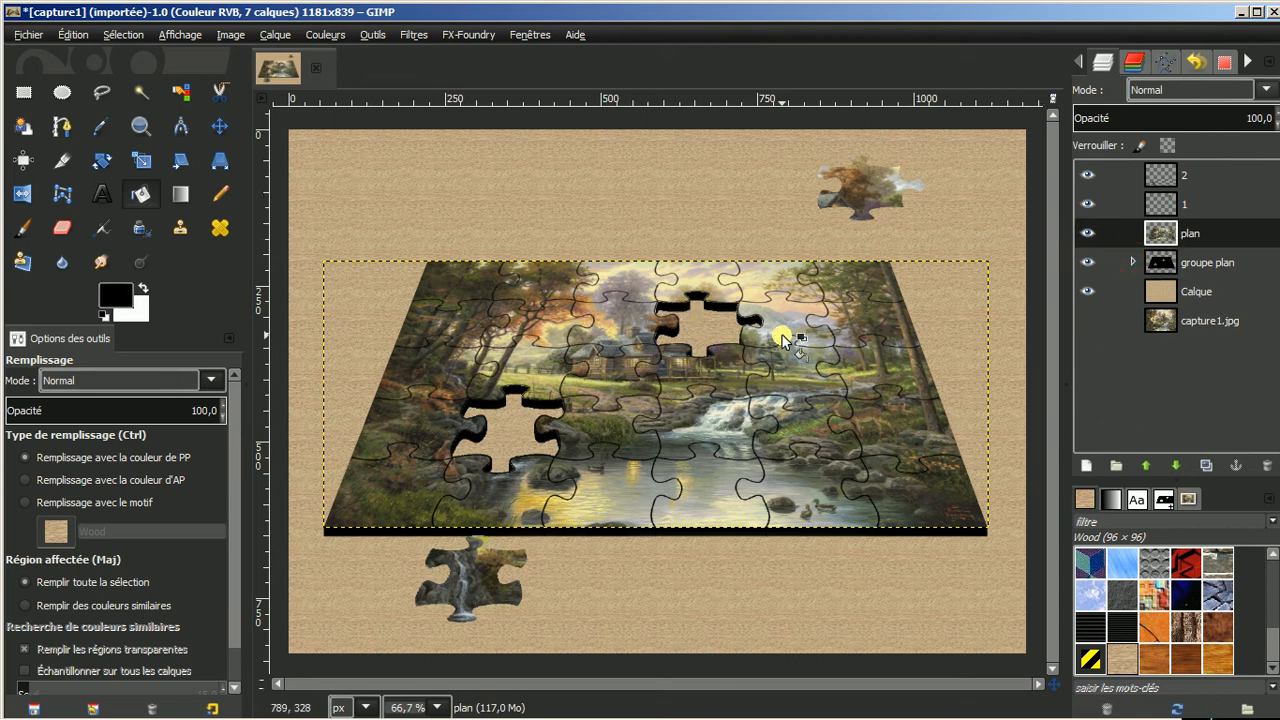
pyautogui.click(1093, 173)
pyautogui.click(1084, 201)
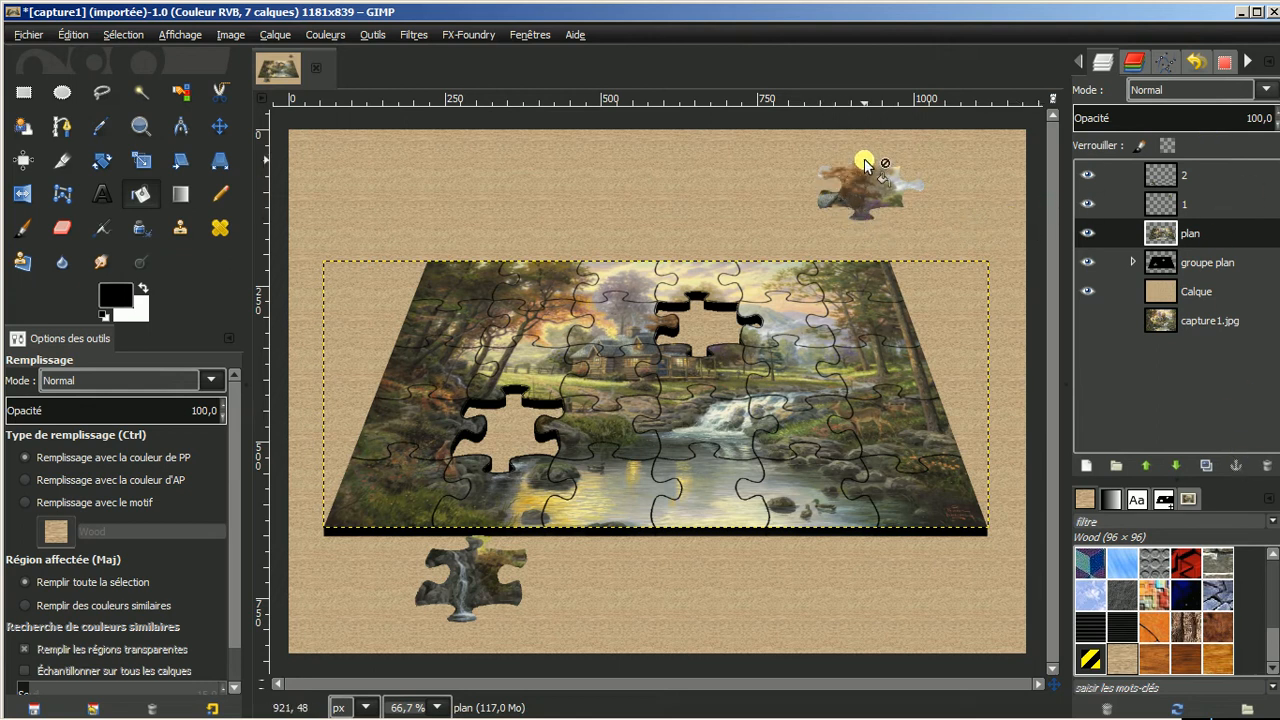
# Duplicate layer 1, fill the copy's puzzle-piece shape with black using its alpha as the selection, and clear the selection
pyautogui.click(1175, 210)
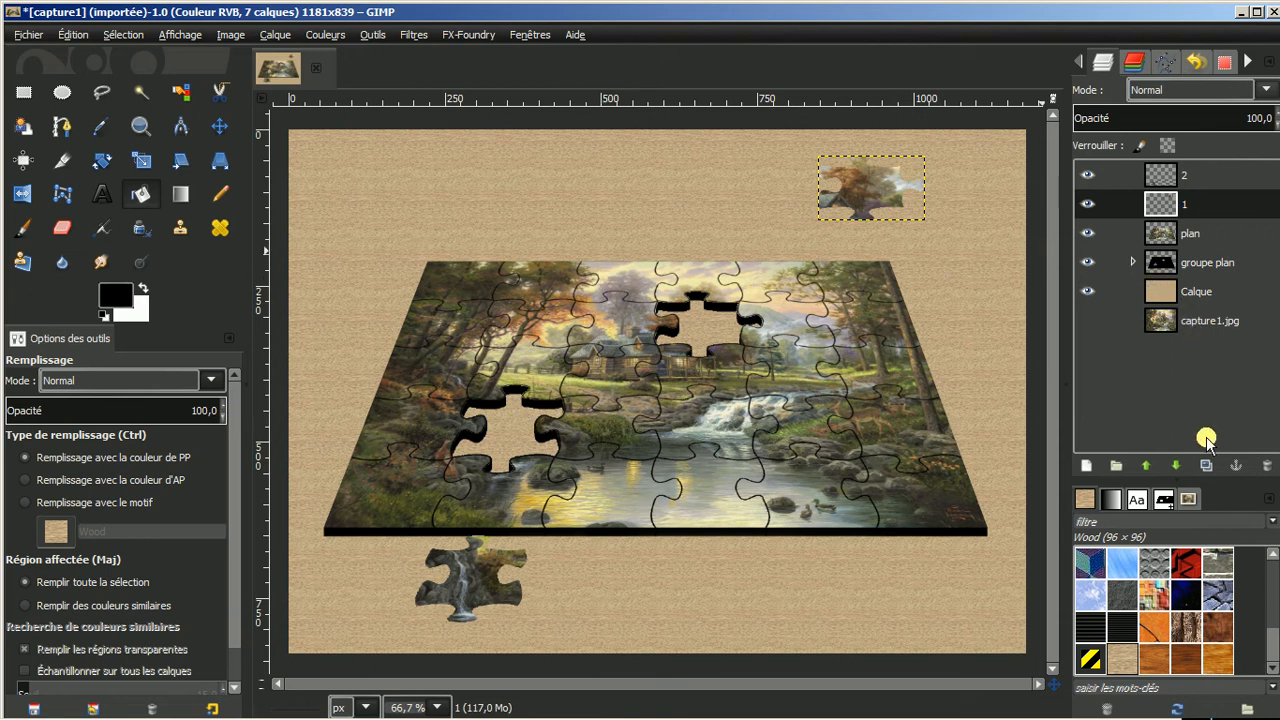
pyautogui.click(1207, 466)
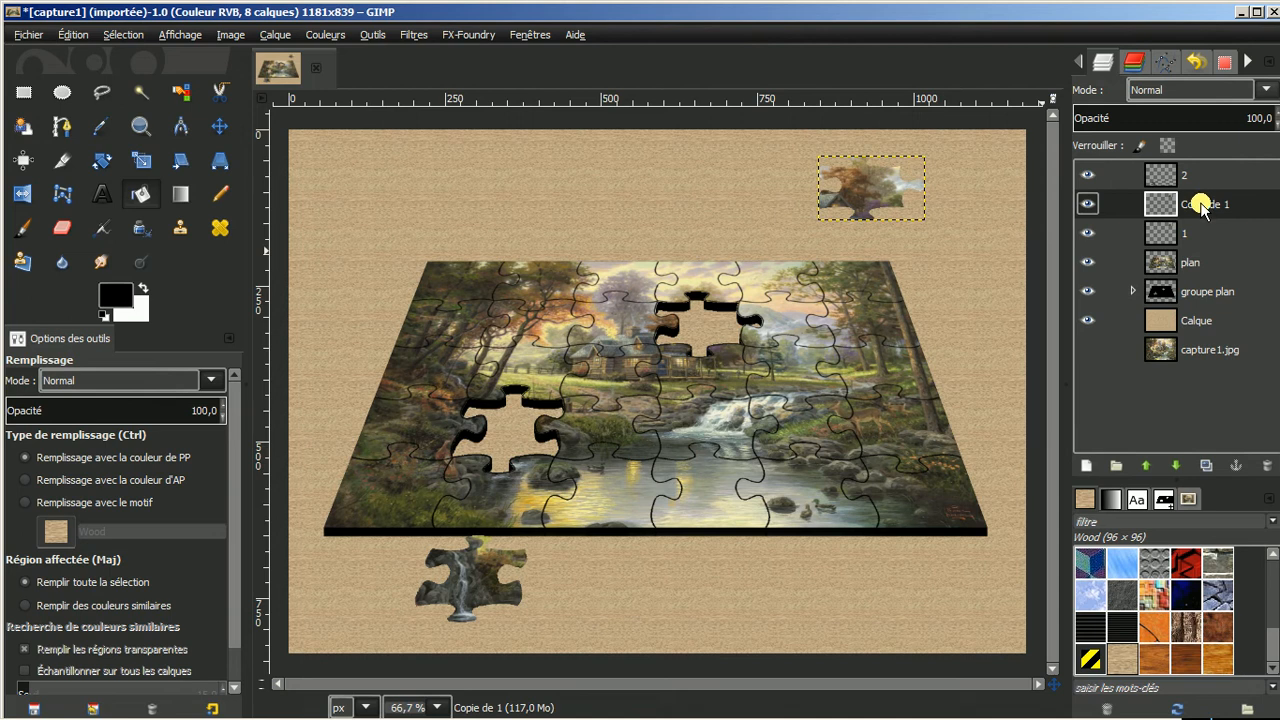
pyautogui.rightClick(1201, 205)
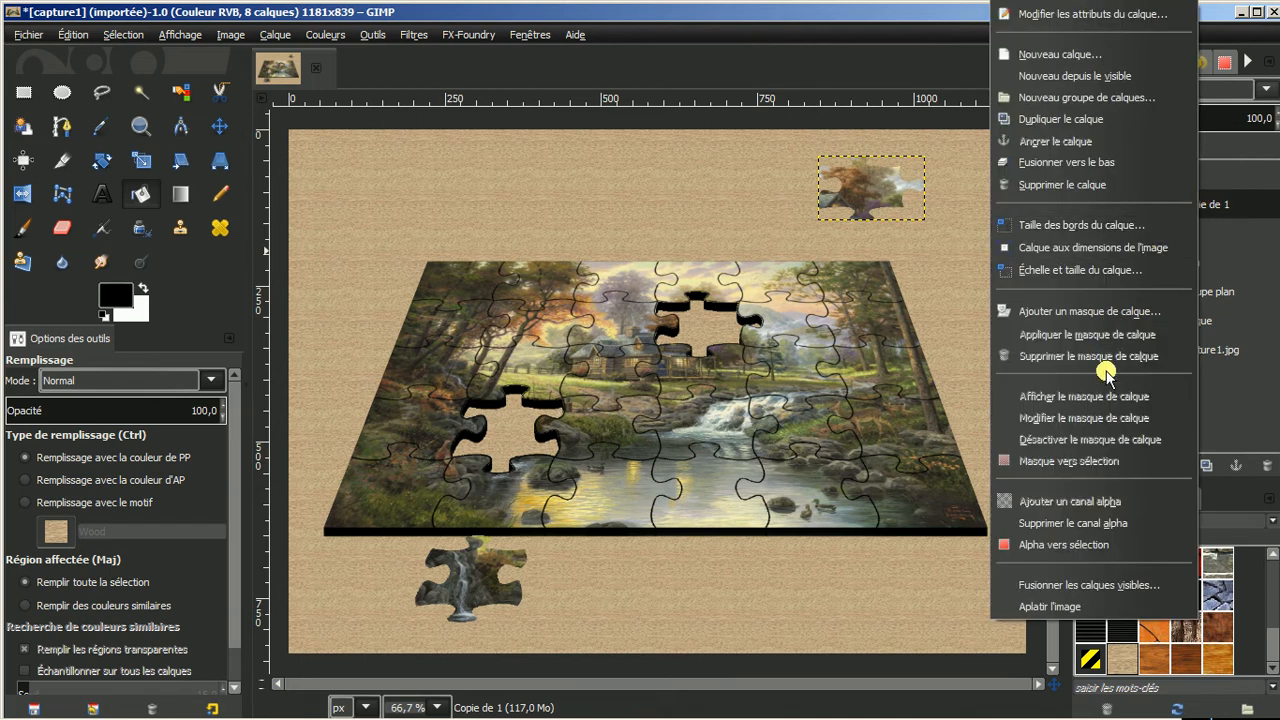
pyautogui.click(1094, 546)
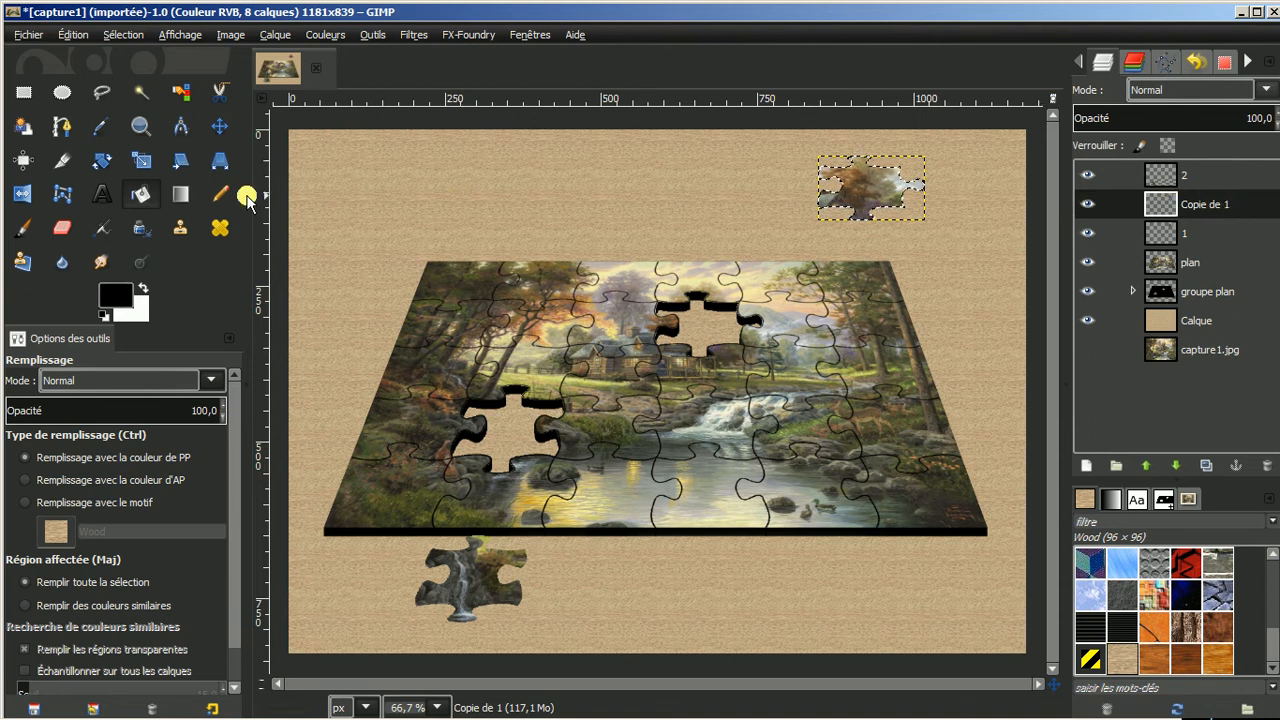
pyautogui.click(856, 187)
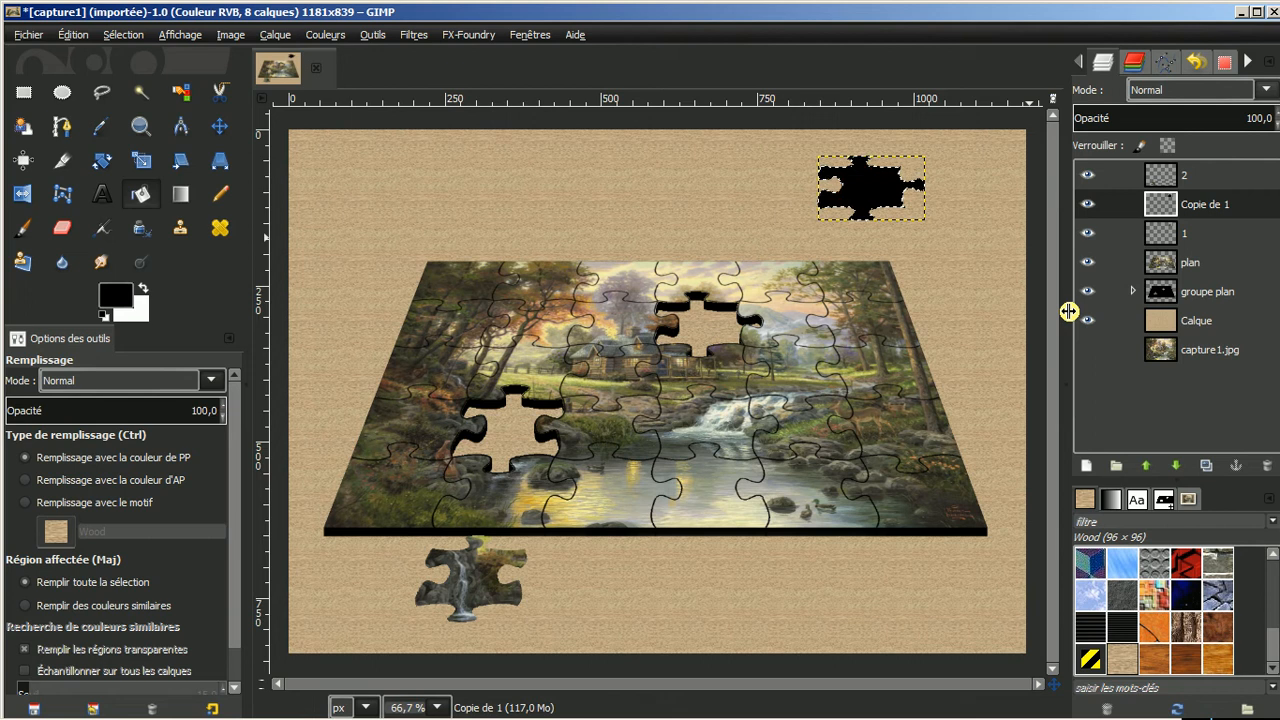
pyautogui.click(112, 34)
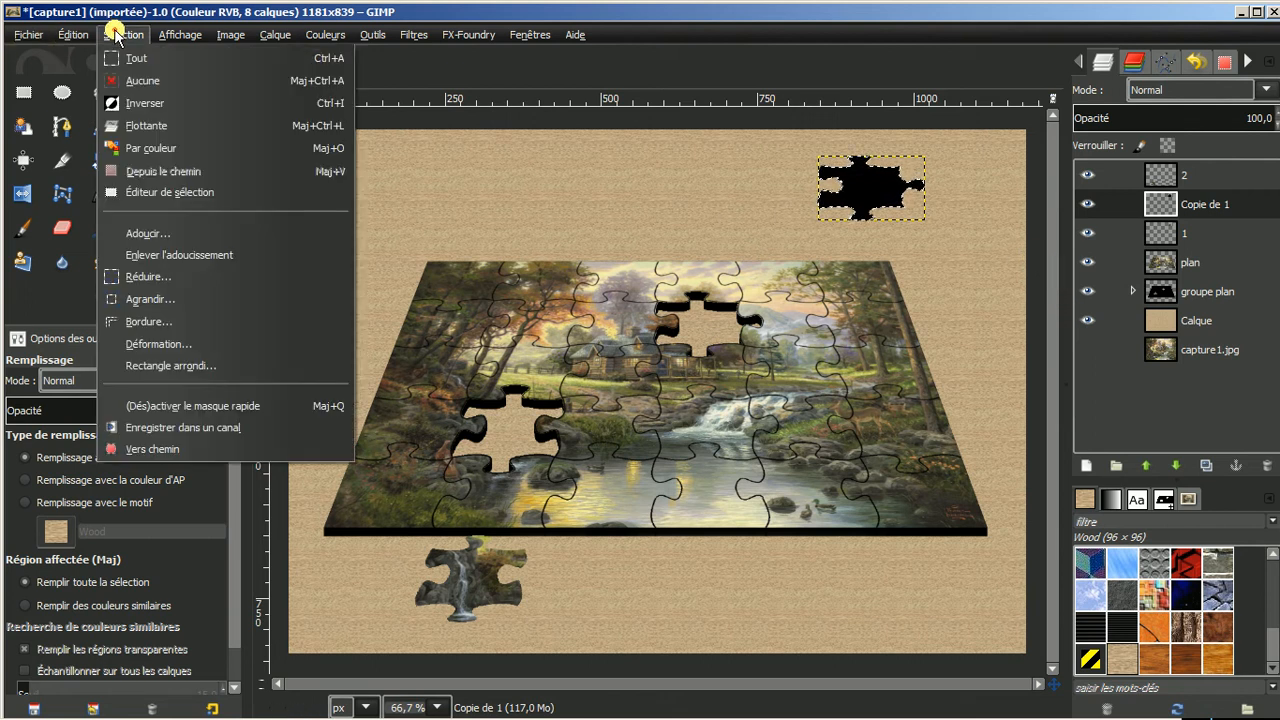
pyautogui.click(131, 78)
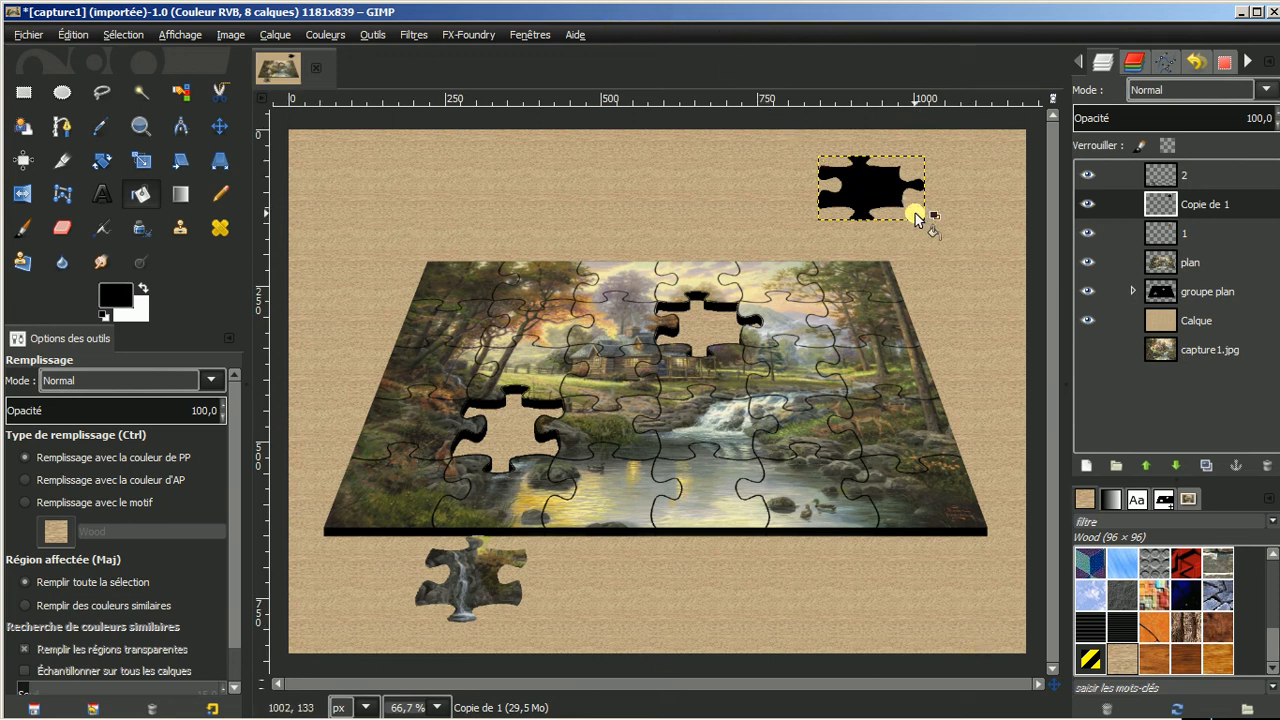
pyautogui.moveTo(333, 703)
pyautogui.moveTo(283, 705)
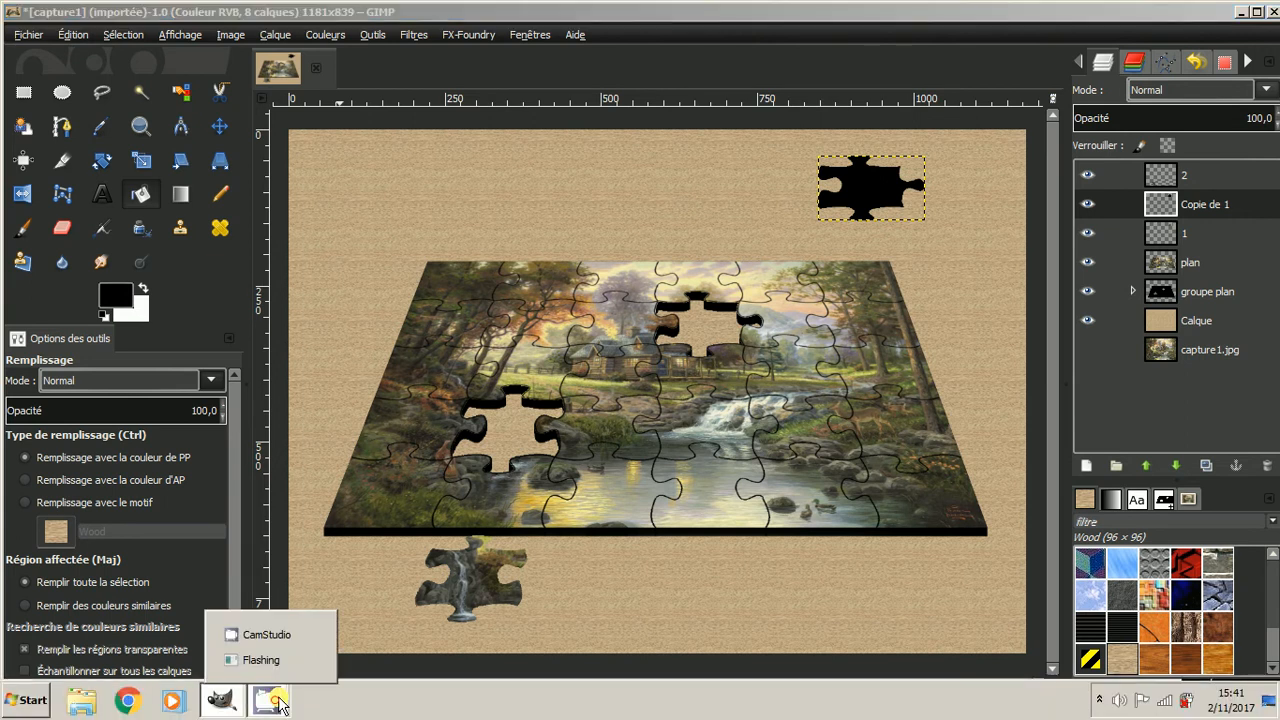
pyautogui.click(255, 634)
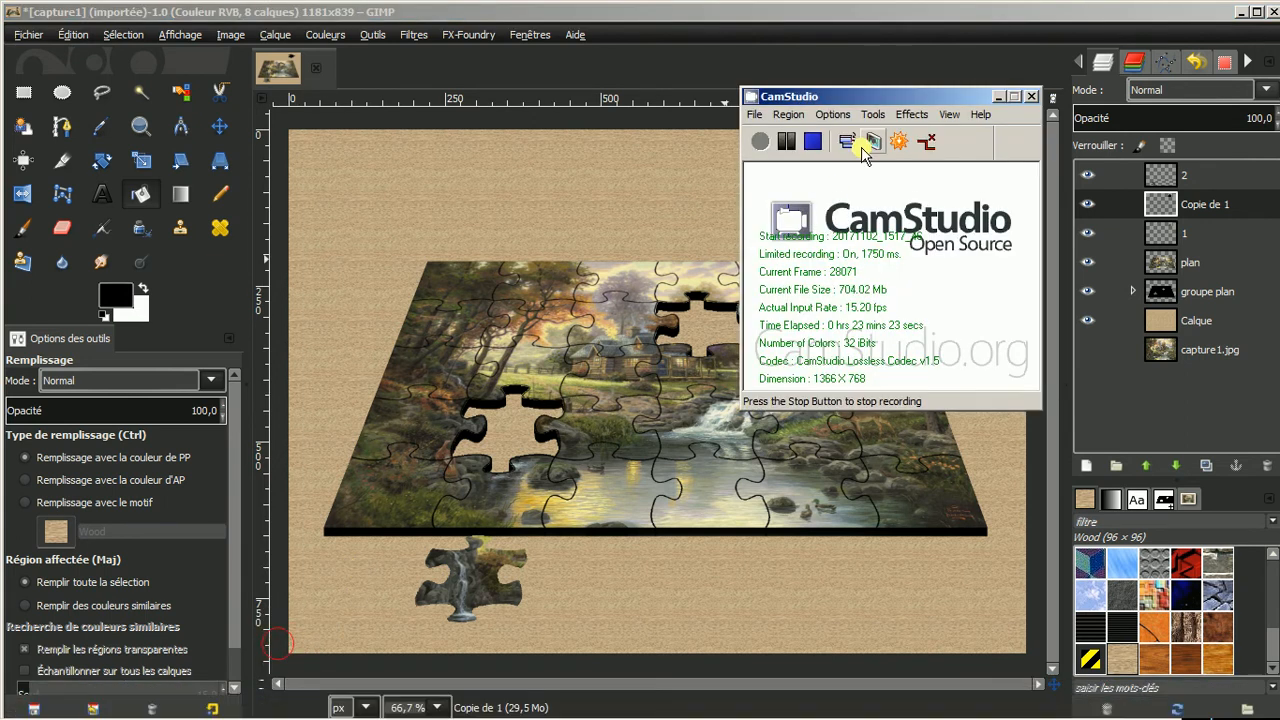
pyautogui.click(946, 64)
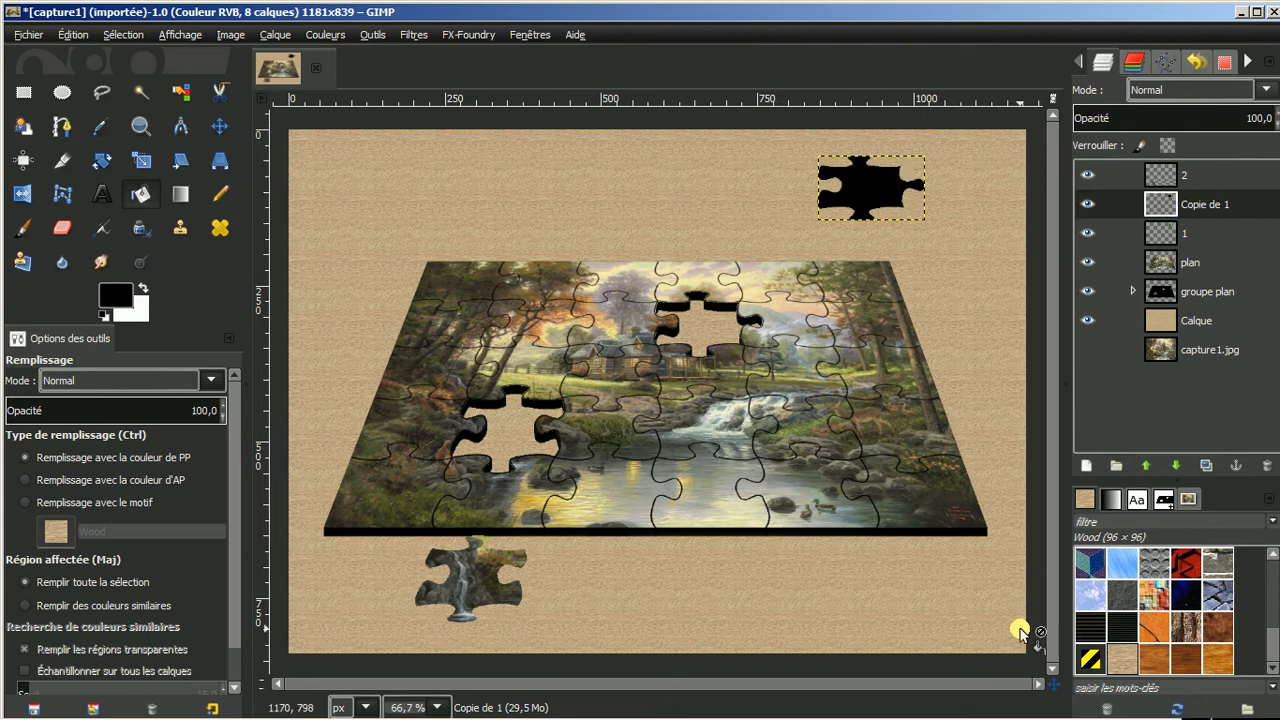
# Enlarge the black Copie de 1 layer to the image size
pyautogui.rightClick(1200, 206)
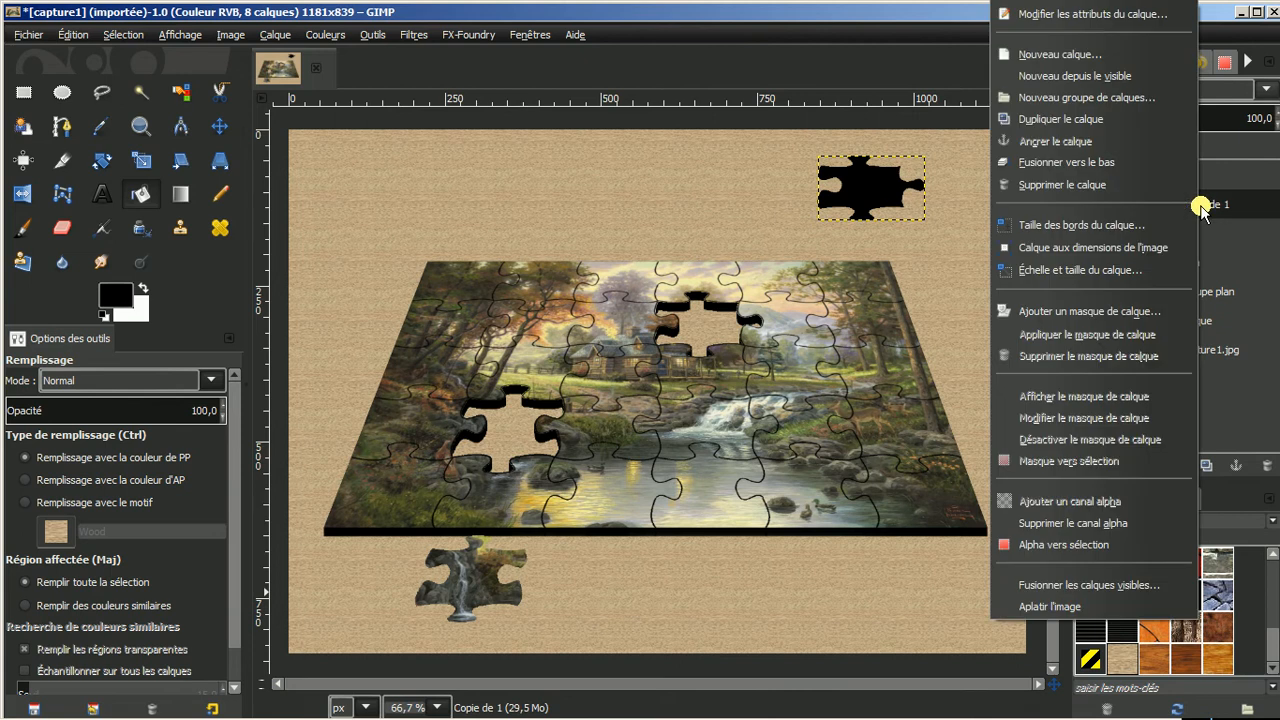
pyautogui.click(1027, 249)
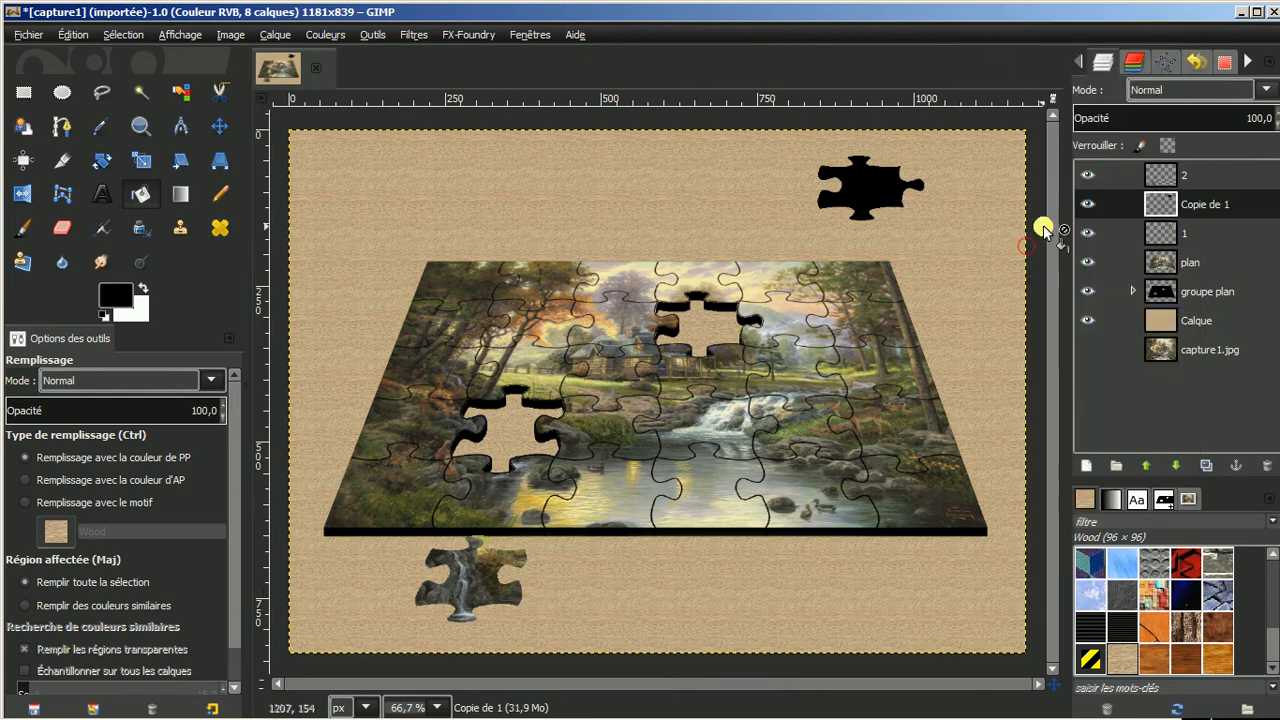
# Repeat the motion blur on the black Copie de 1 layer and add a new layer group above it
pyautogui.click(410, 36)
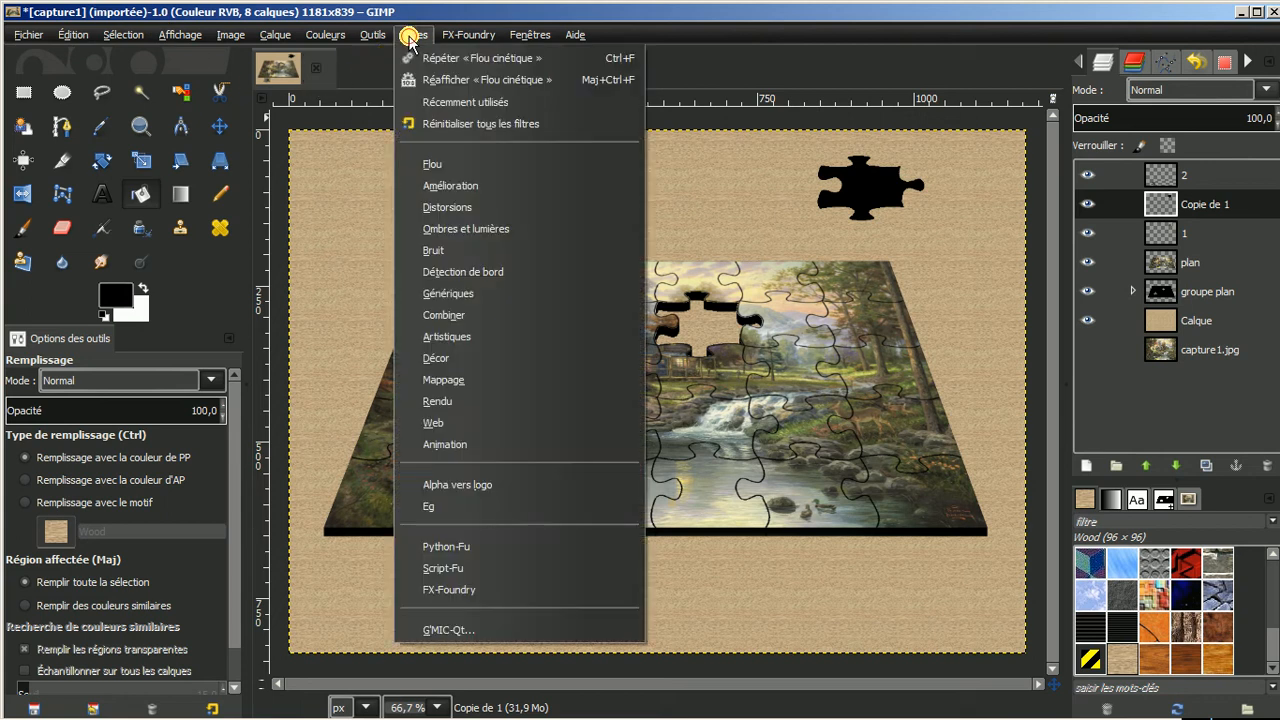
pyautogui.click(463, 59)
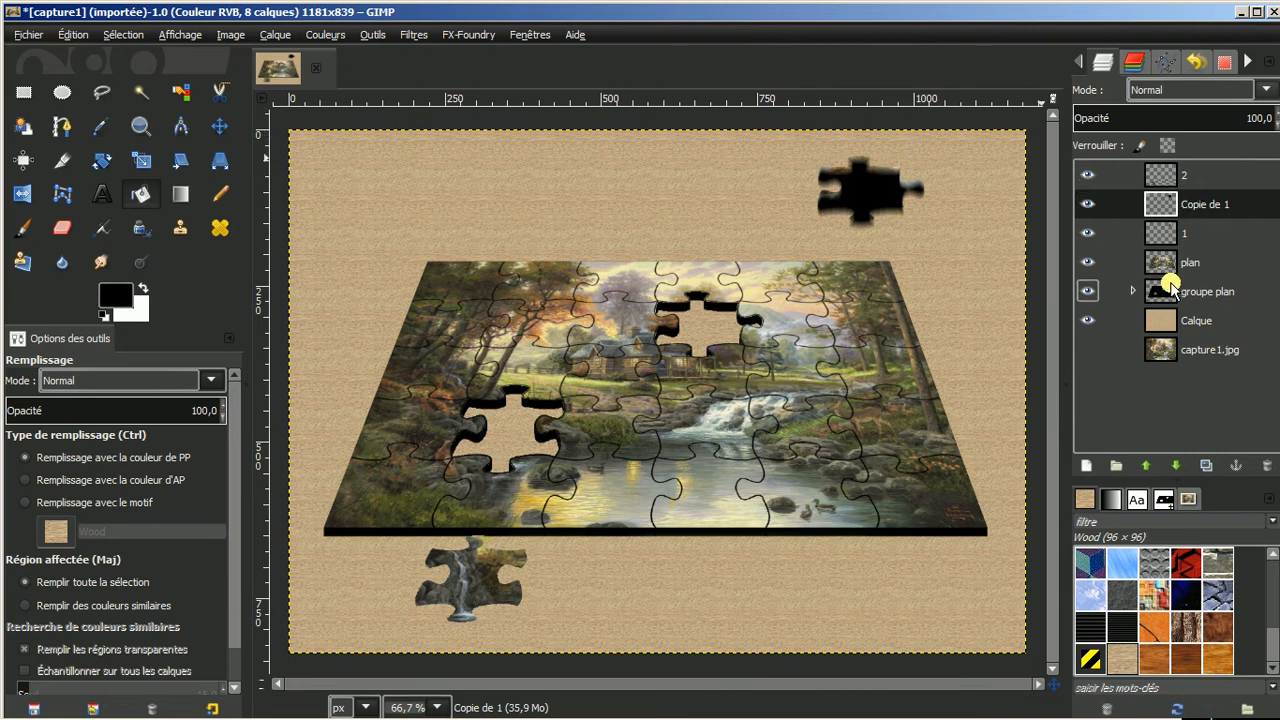
pyautogui.click(1117, 466)
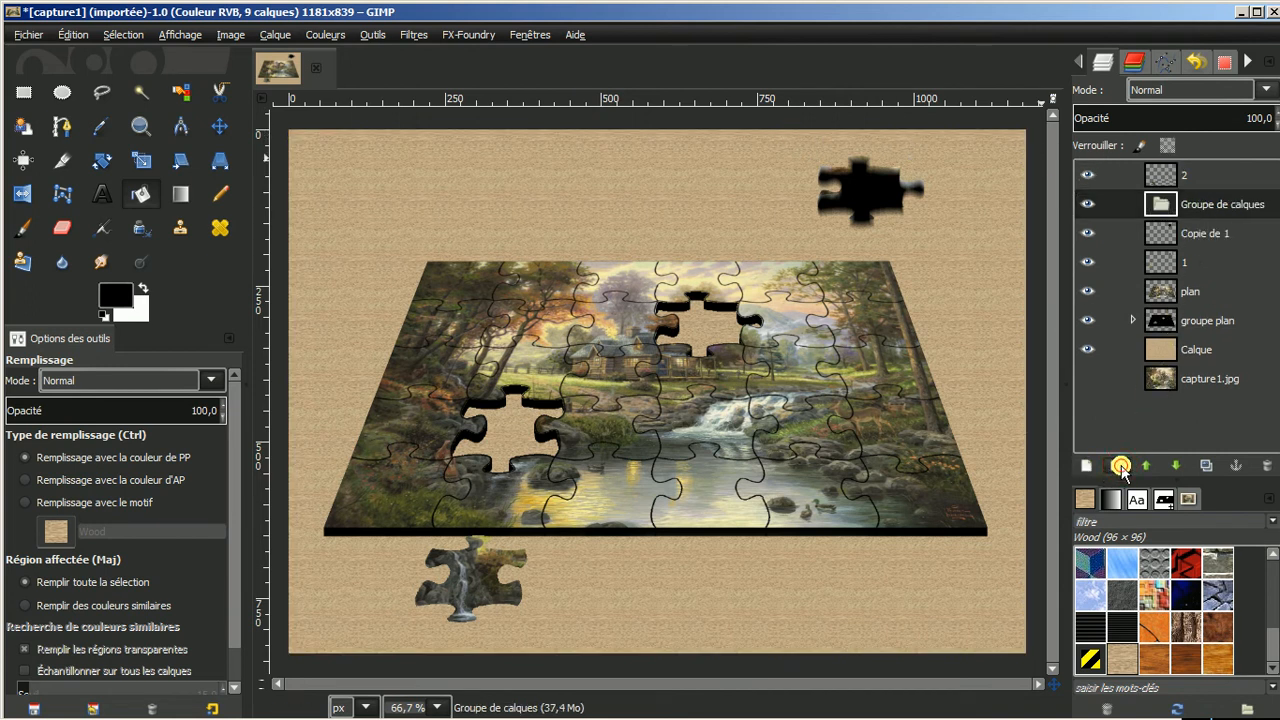
# Cut the blurred Copie de 1 layer and paste it as a new layer inside Groupe de calques
pyautogui.click(1207, 233)
pyautogui.moveTo(1207, 233)
pyautogui.mouseDown()
pyautogui.moveTo(1196, 208)
pyautogui.moveTo(1200, 232)
pyautogui.moveTo(1225, 220)
pyautogui.mouseUp()
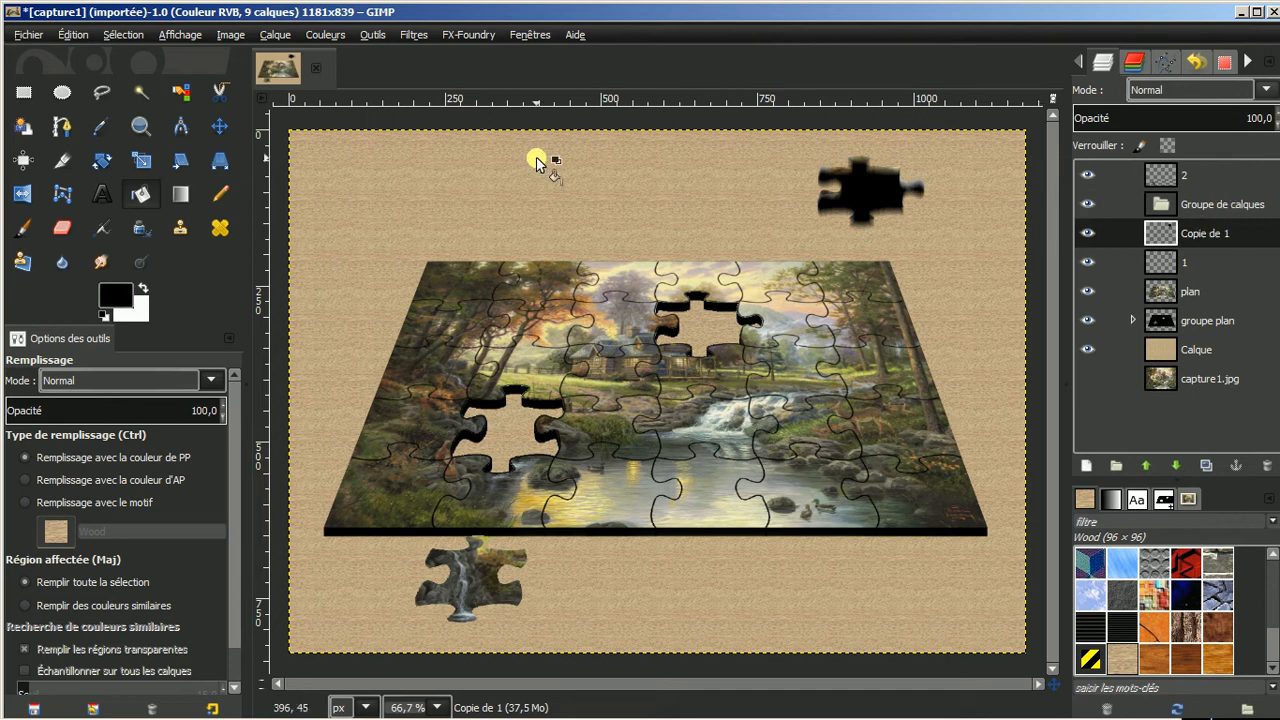
pyautogui.click(55, 32)
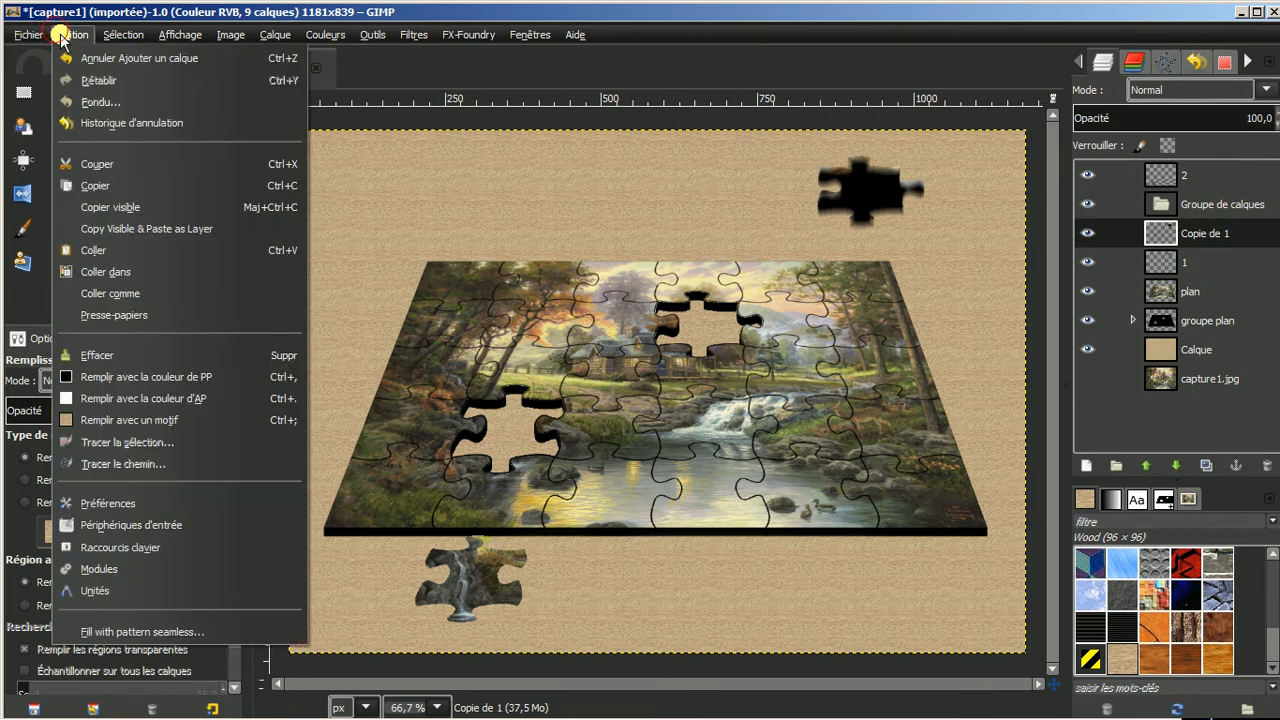
pyautogui.click(100, 164)
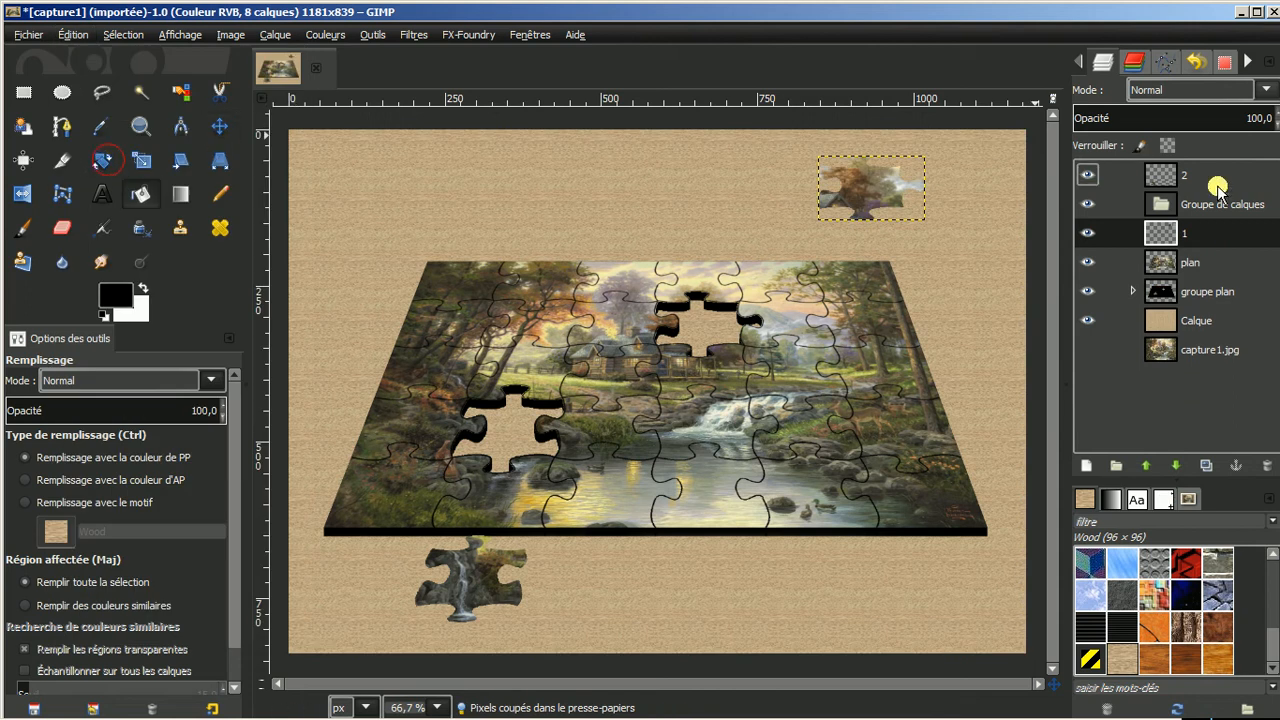
pyautogui.click(1210, 205)
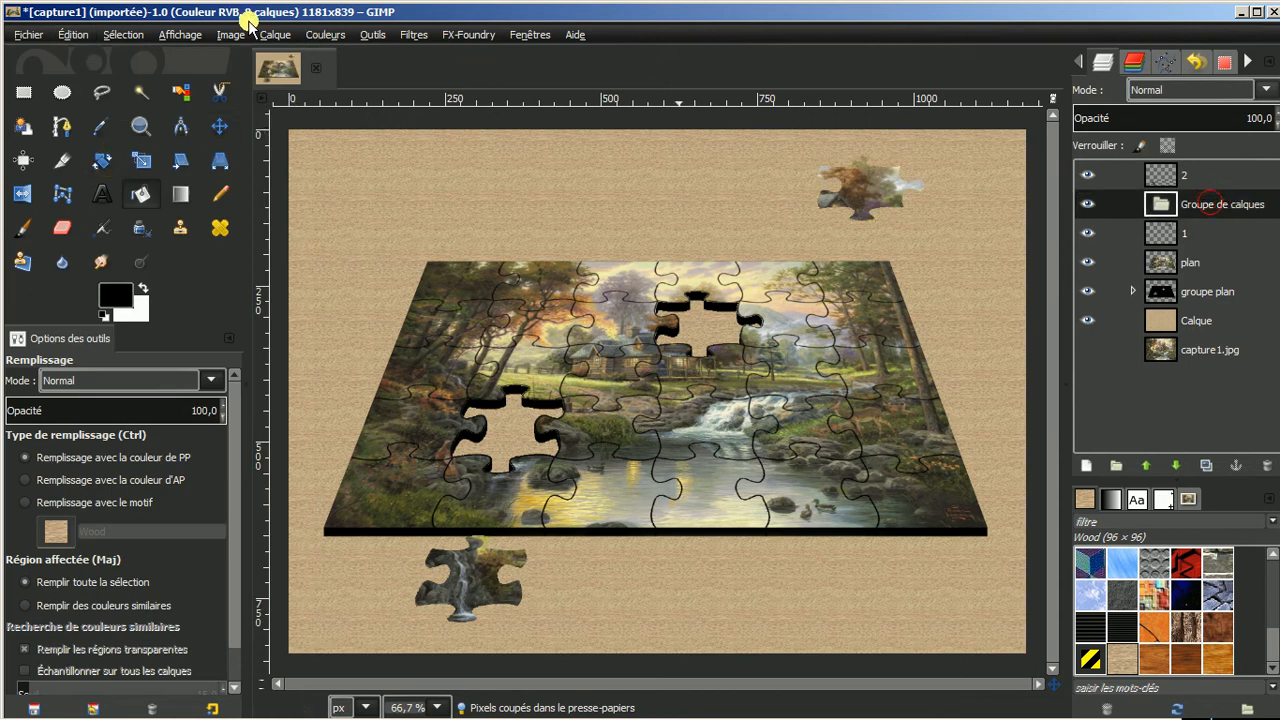
pyautogui.click(73, 36)
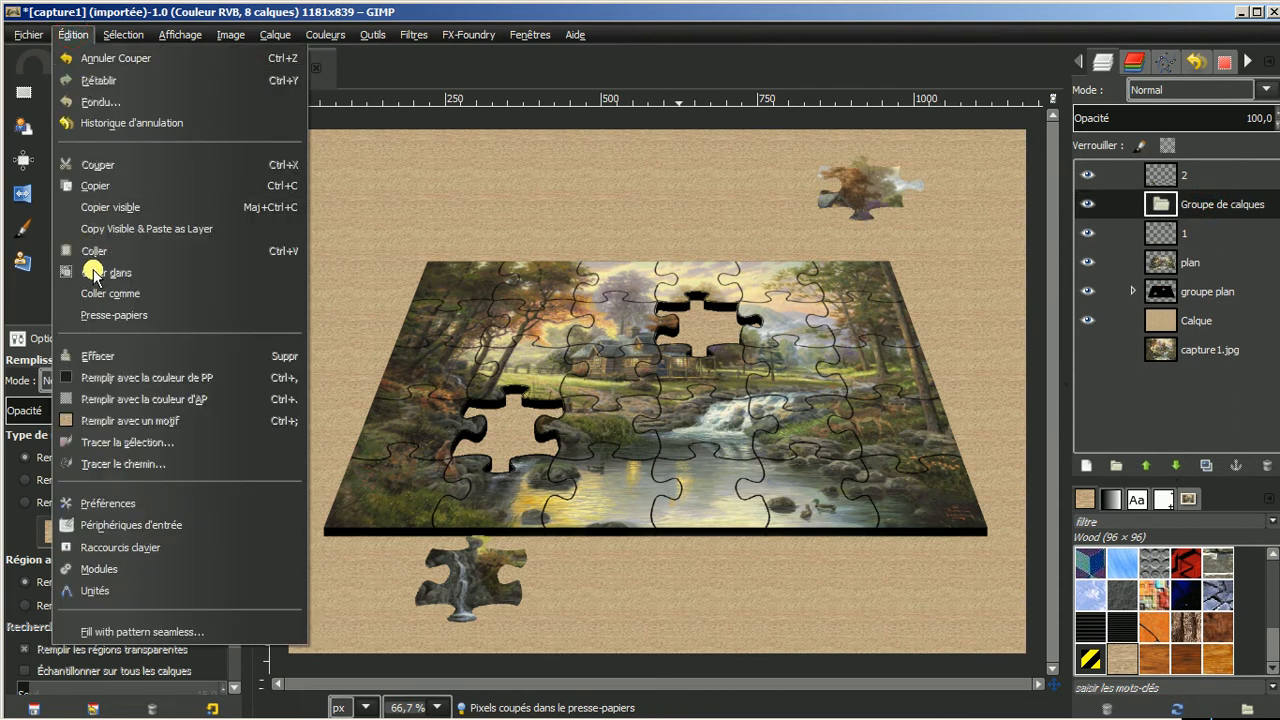
pyautogui.moveTo(106, 293)
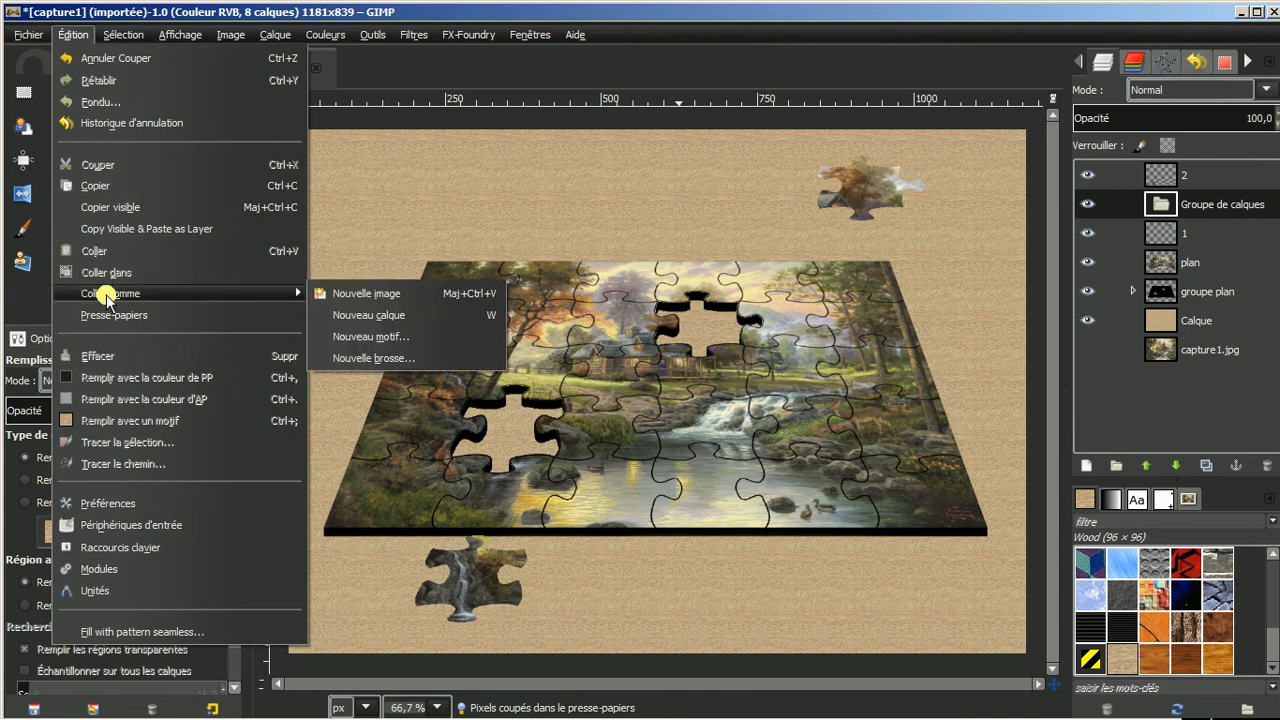
pyautogui.click(361, 316)
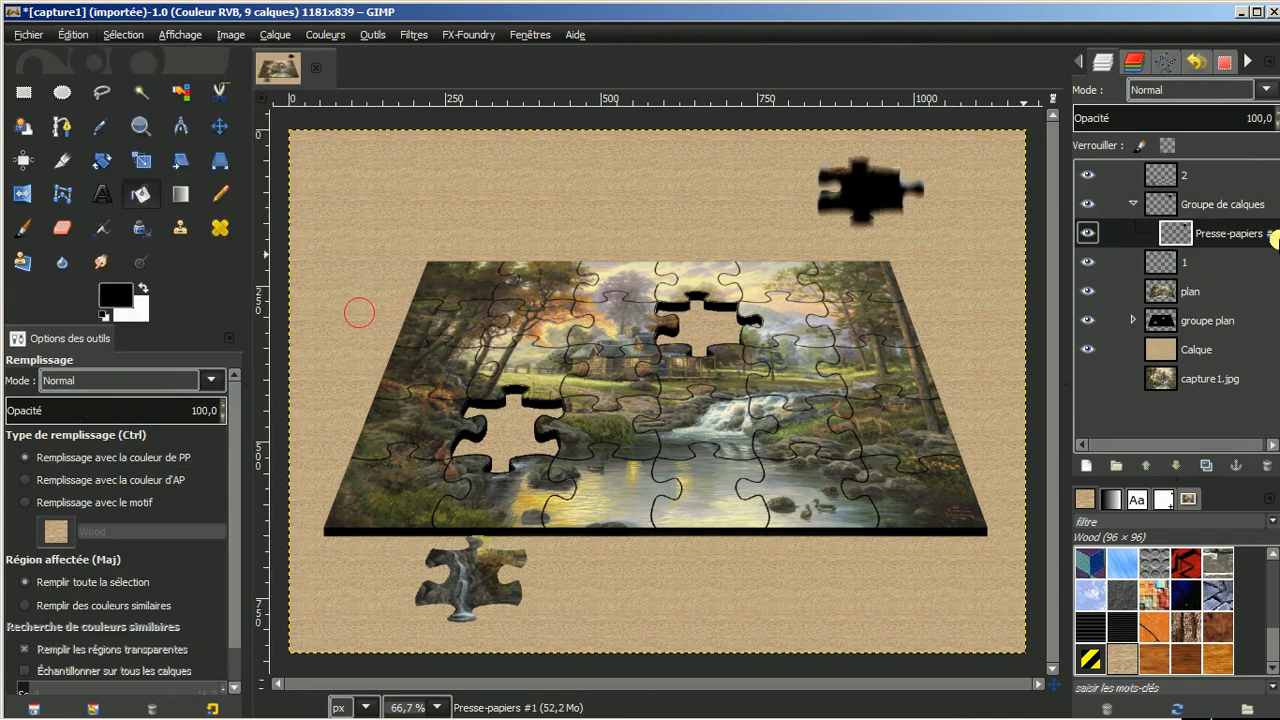
# Duplicate the pasted blurred layer 19 times inside the group to make the piece's thickness solid black
pyautogui.click(1204, 466)
pyautogui.click(1204, 466)
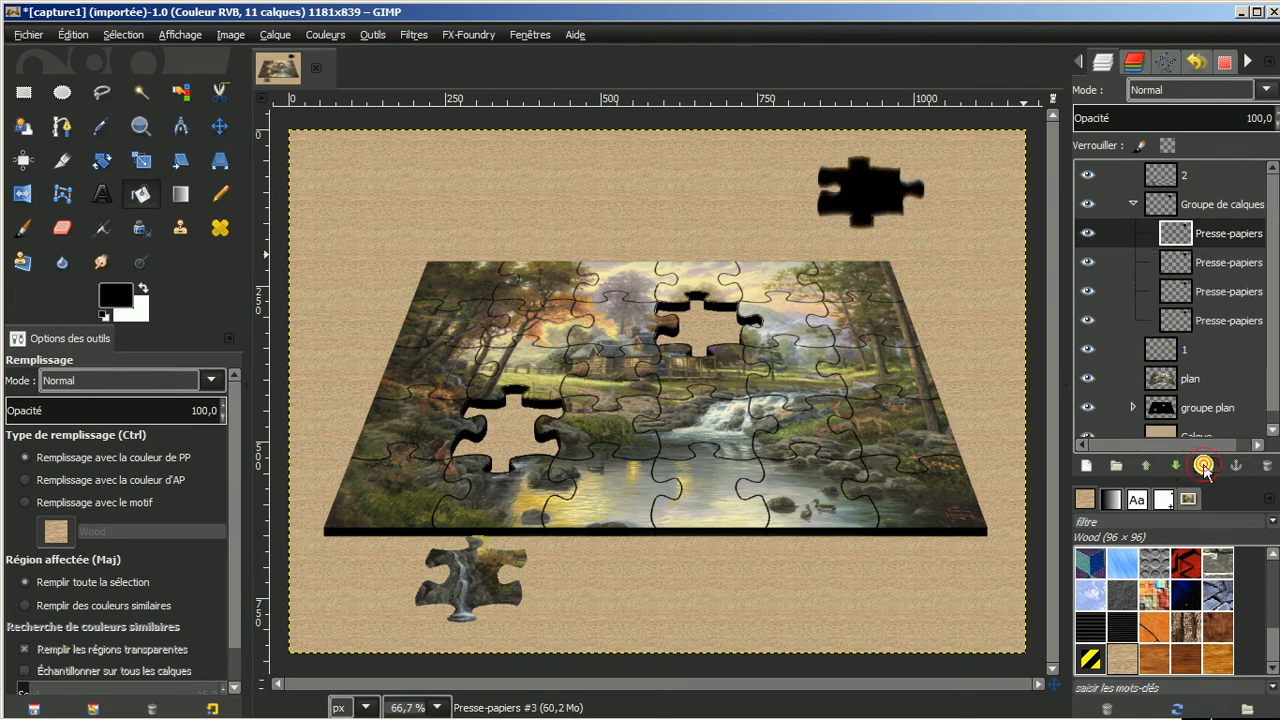
pyautogui.click(1204, 466)
pyautogui.click(1204, 466)
pyautogui.click(1204, 466)
pyautogui.click(1204, 466)
pyautogui.click(1205, 467)
pyautogui.click(1205, 467)
pyautogui.click(1204, 466)
pyautogui.click(1204, 466)
pyautogui.click(1204, 466)
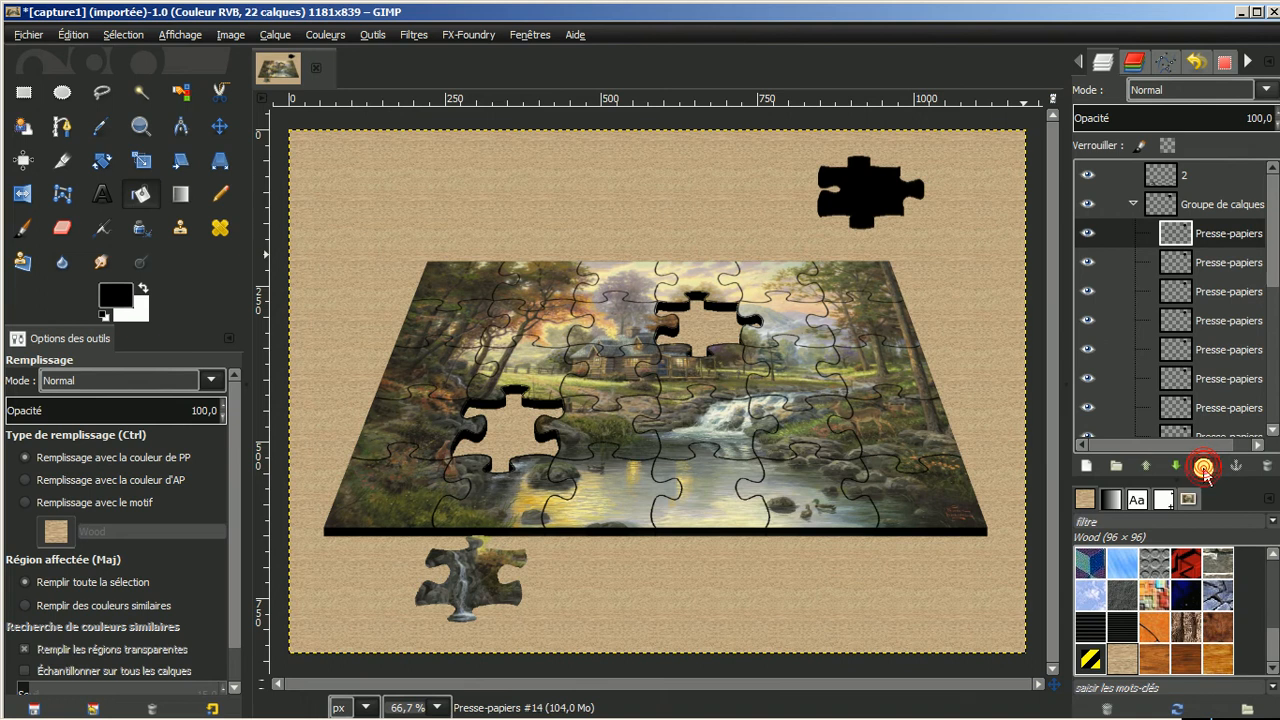
pyautogui.click(1204, 466)
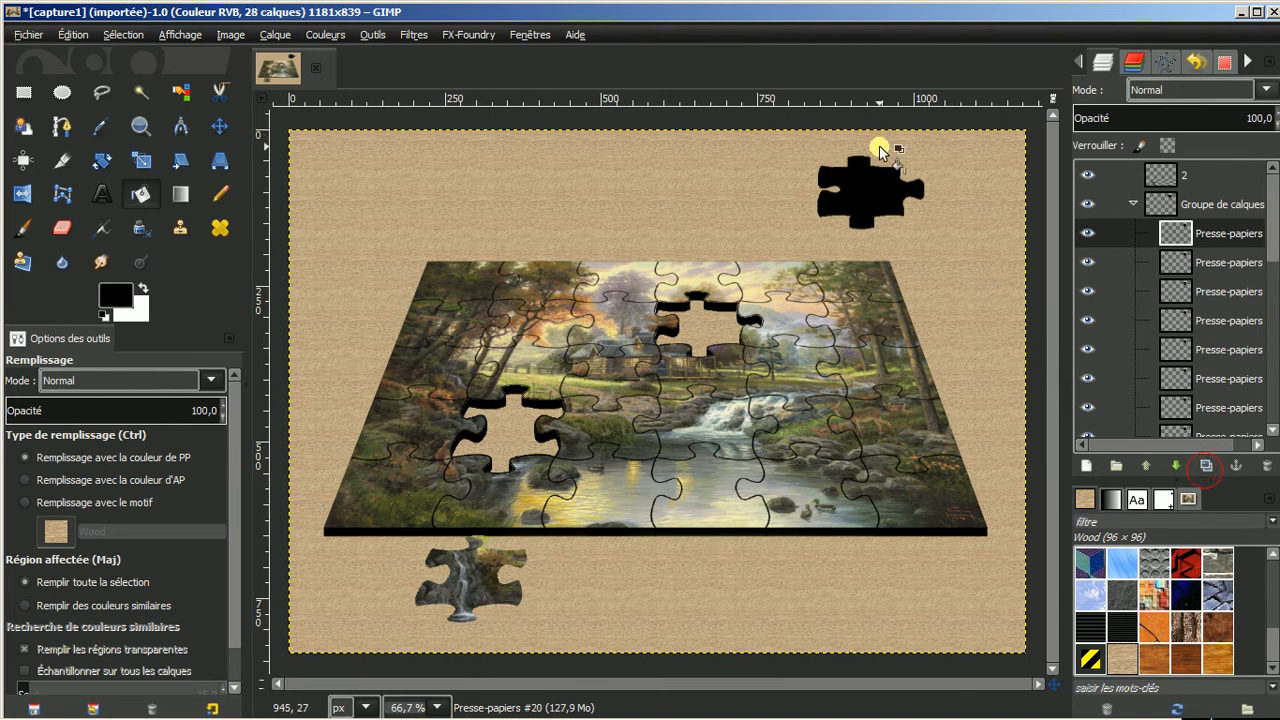
pyautogui.click(862, 222)
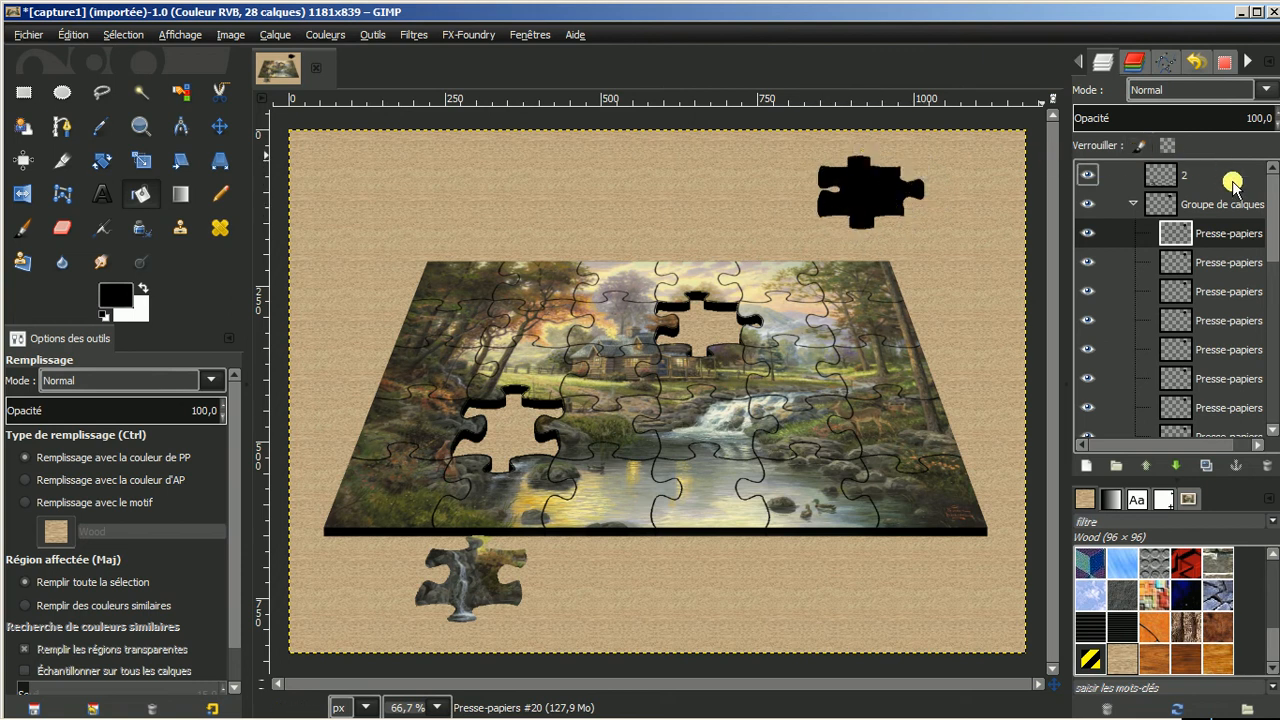
# Merge the visible layers within Groupe de calques only, expanded as necessary, and collapse the group
pyautogui.rightClick(1210, 233)
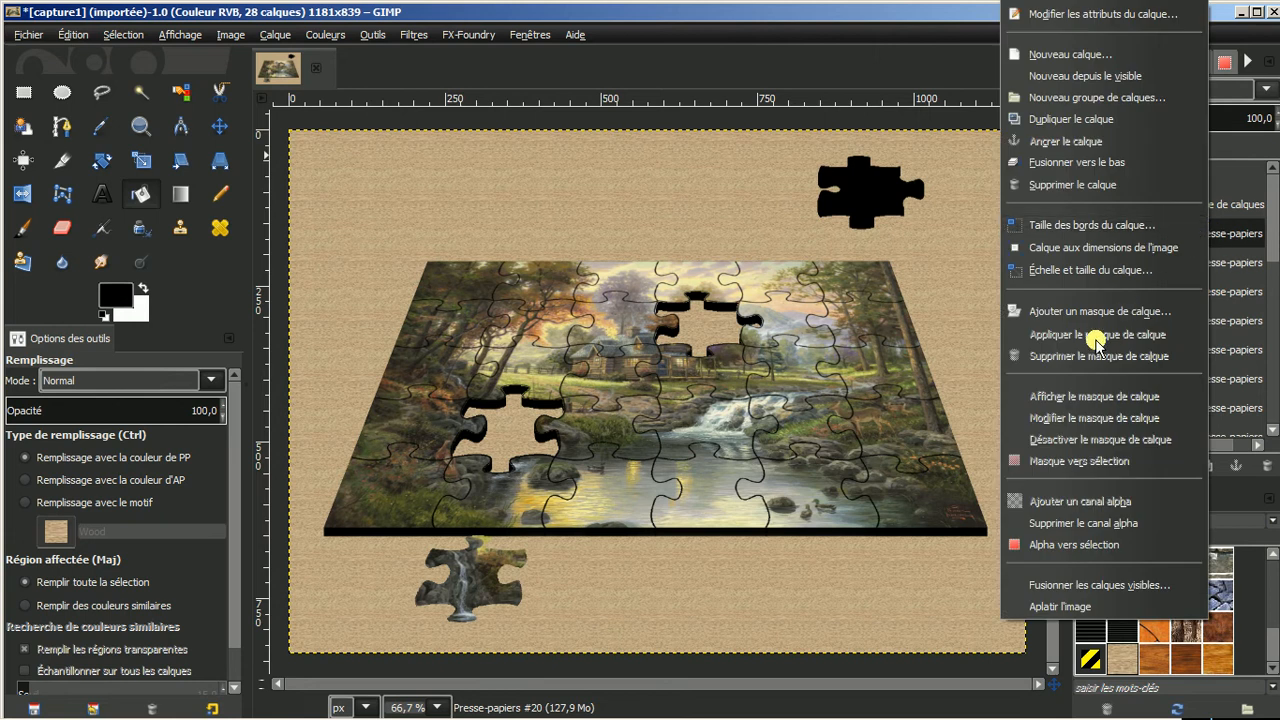
pyautogui.click(1077, 585)
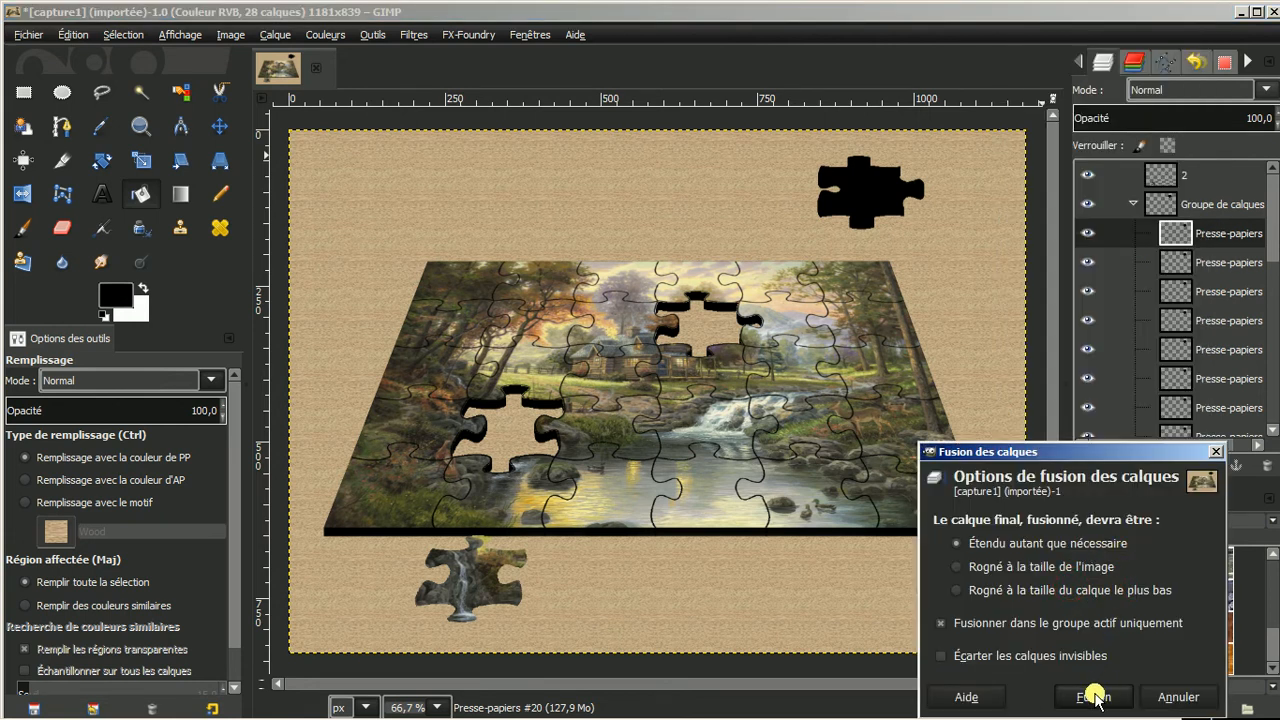
pyautogui.click(1094, 697)
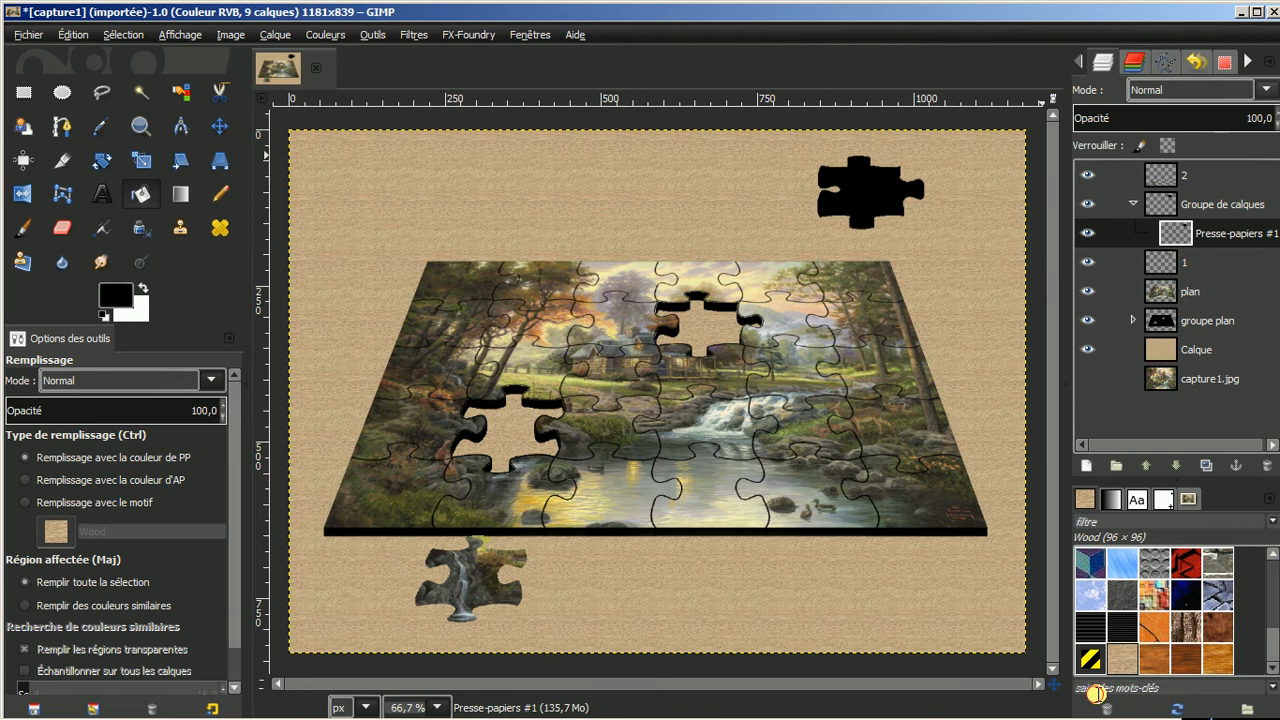
pyautogui.click(1136, 203)
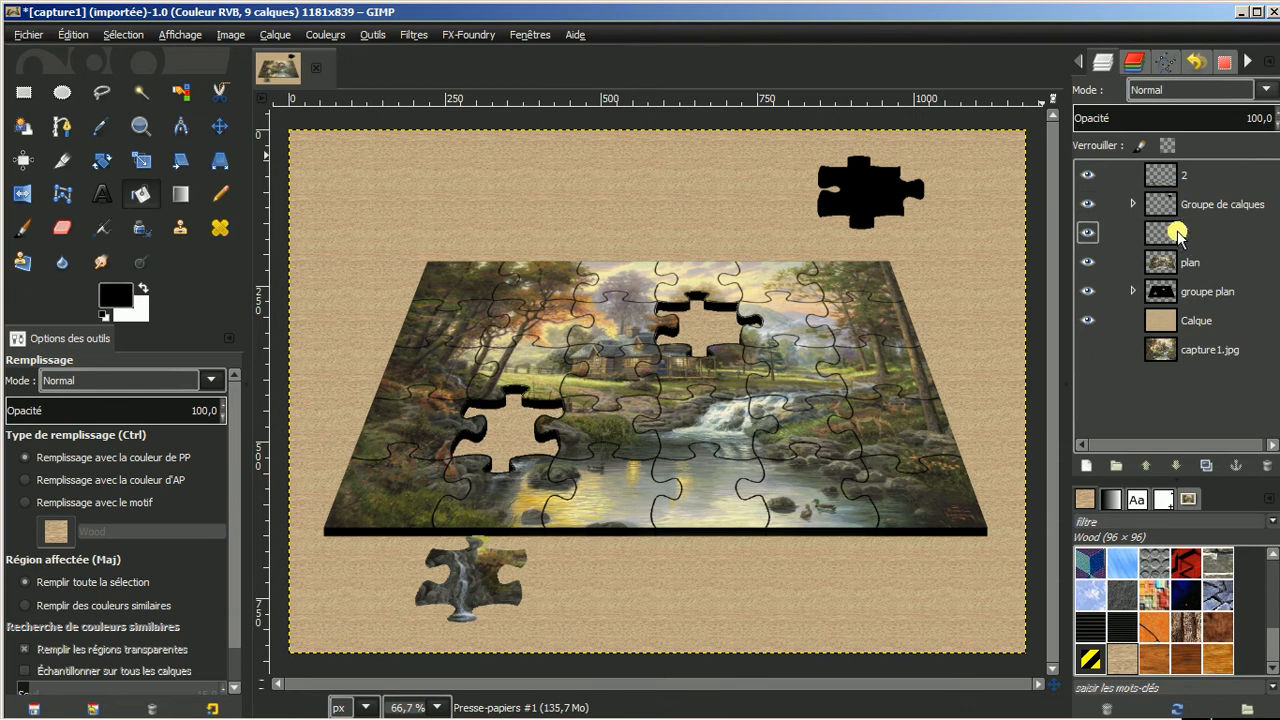
# Lower Groupe de calques beneath layer 1 and check the thickness effect by toggling the visibility of both
pyautogui.click(1195, 204)
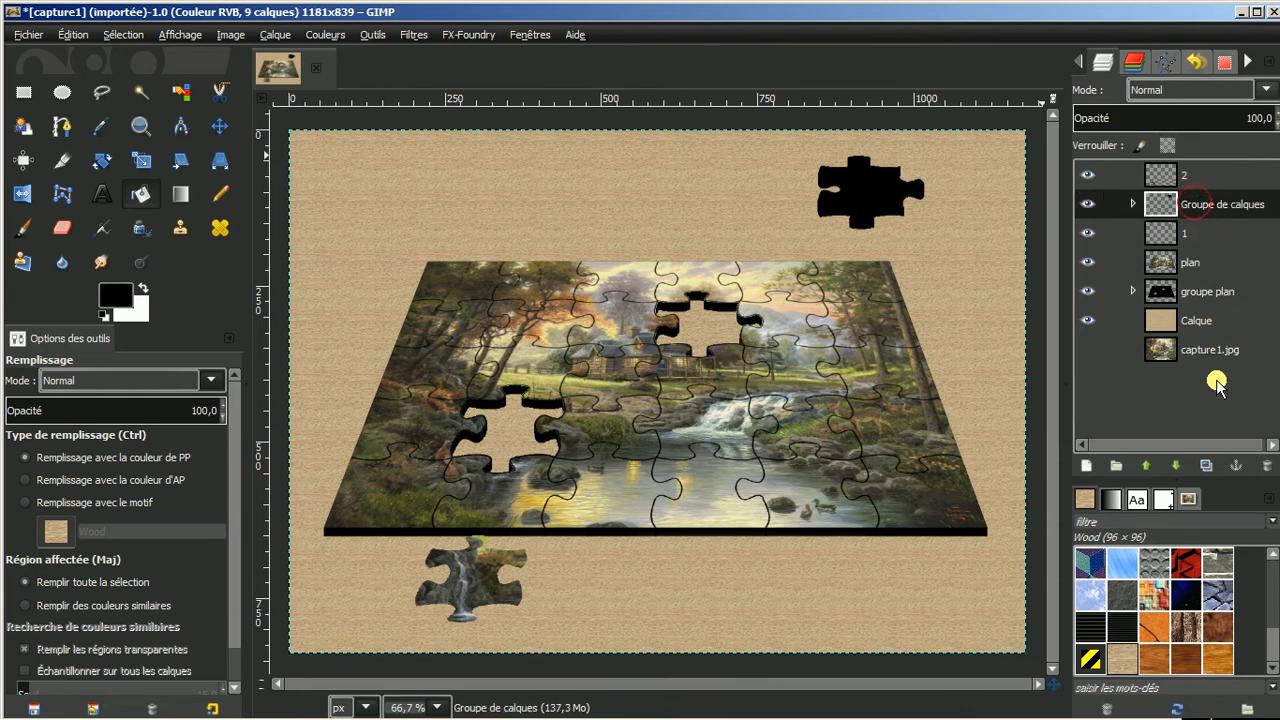
pyautogui.click(1176, 466)
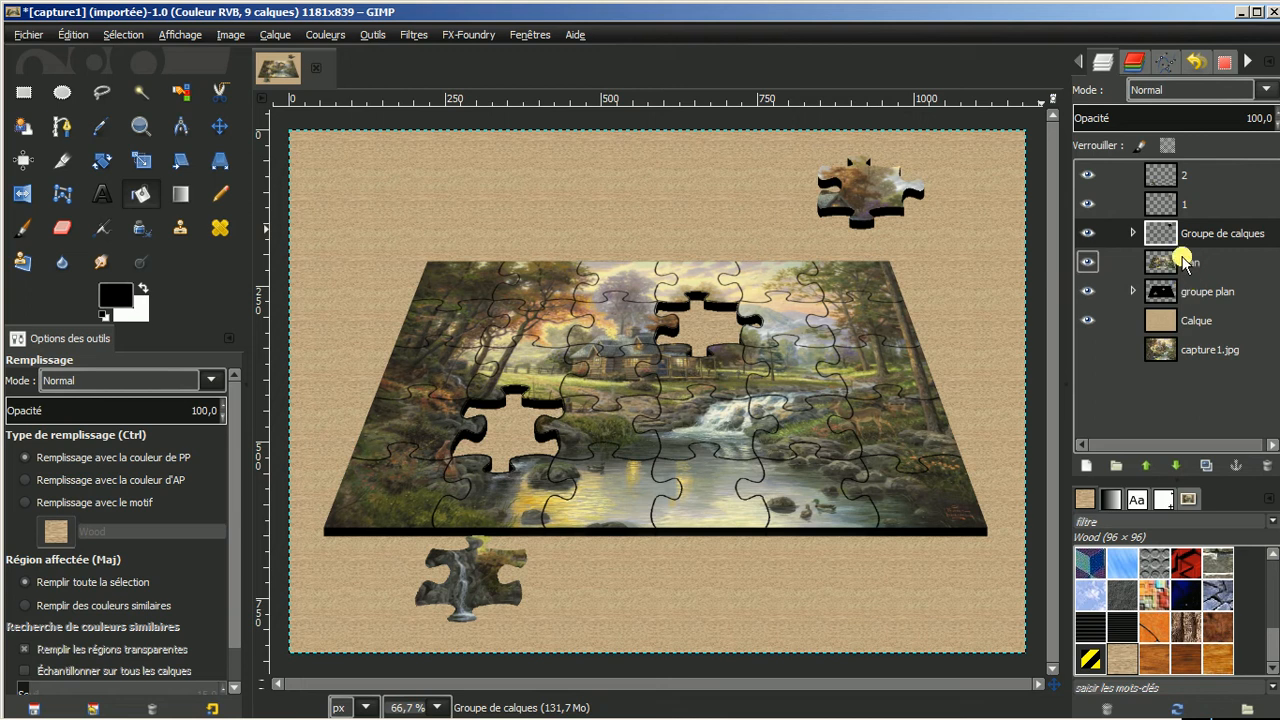
pyautogui.click(1089, 232)
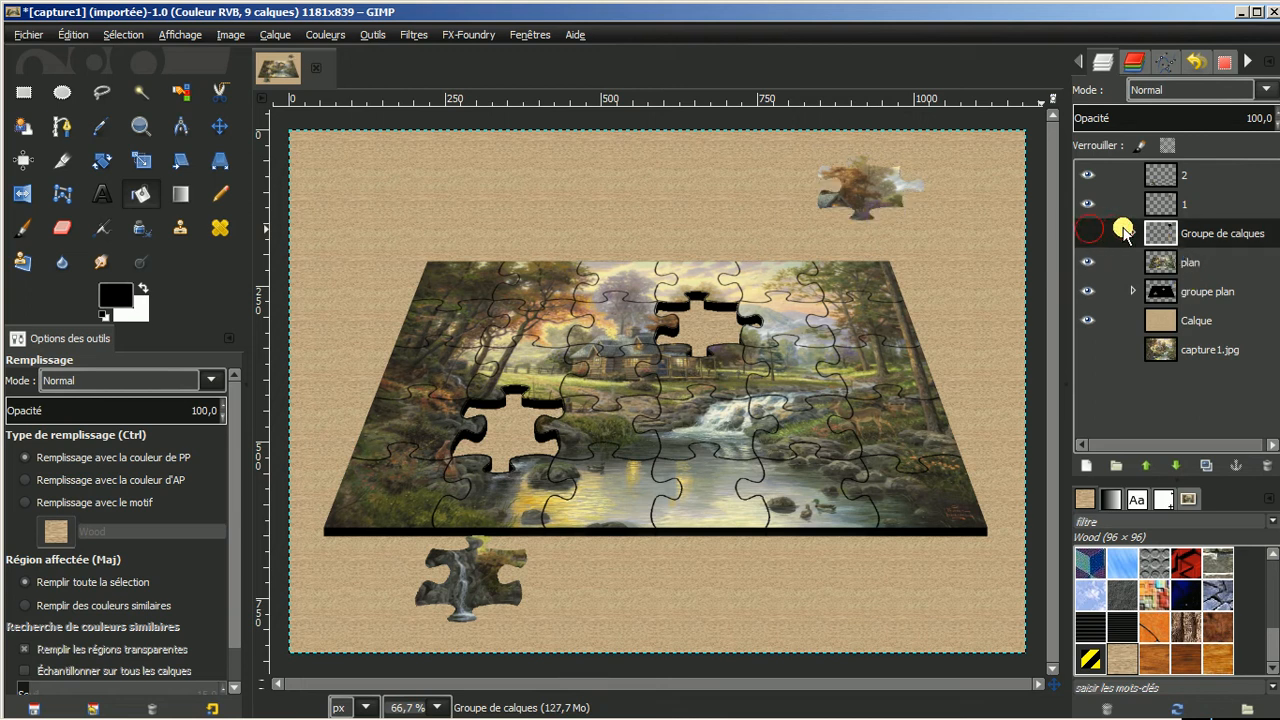
pyautogui.click(1087, 232)
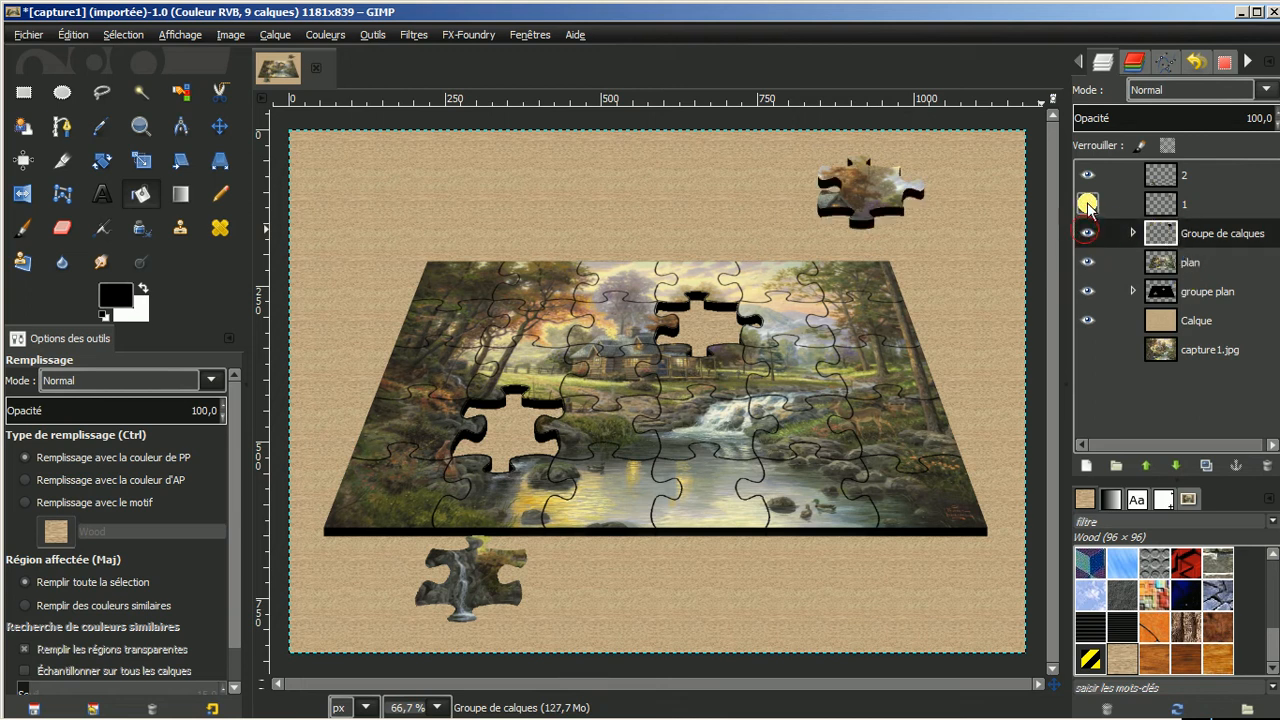
pyautogui.click(1087, 203)
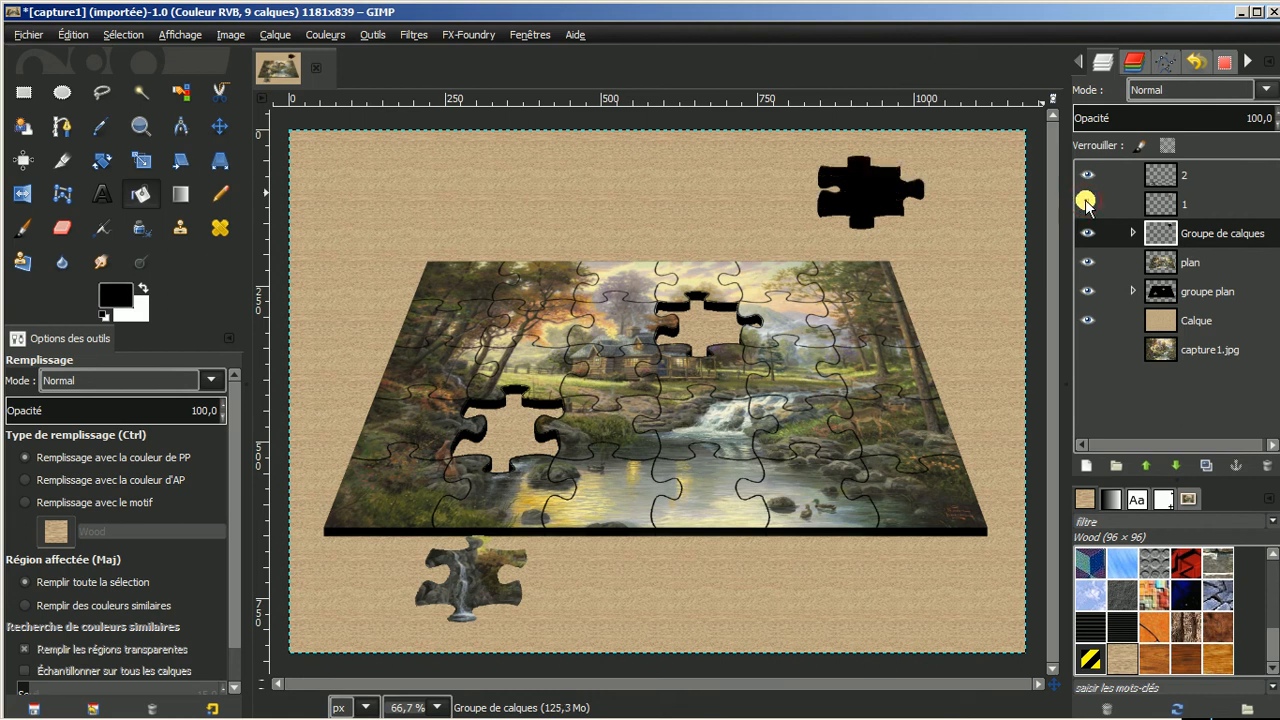
pyautogui.click(1087, 203)
pyautogui.click(1087, 203)
pyautogui.click(1087, 203)
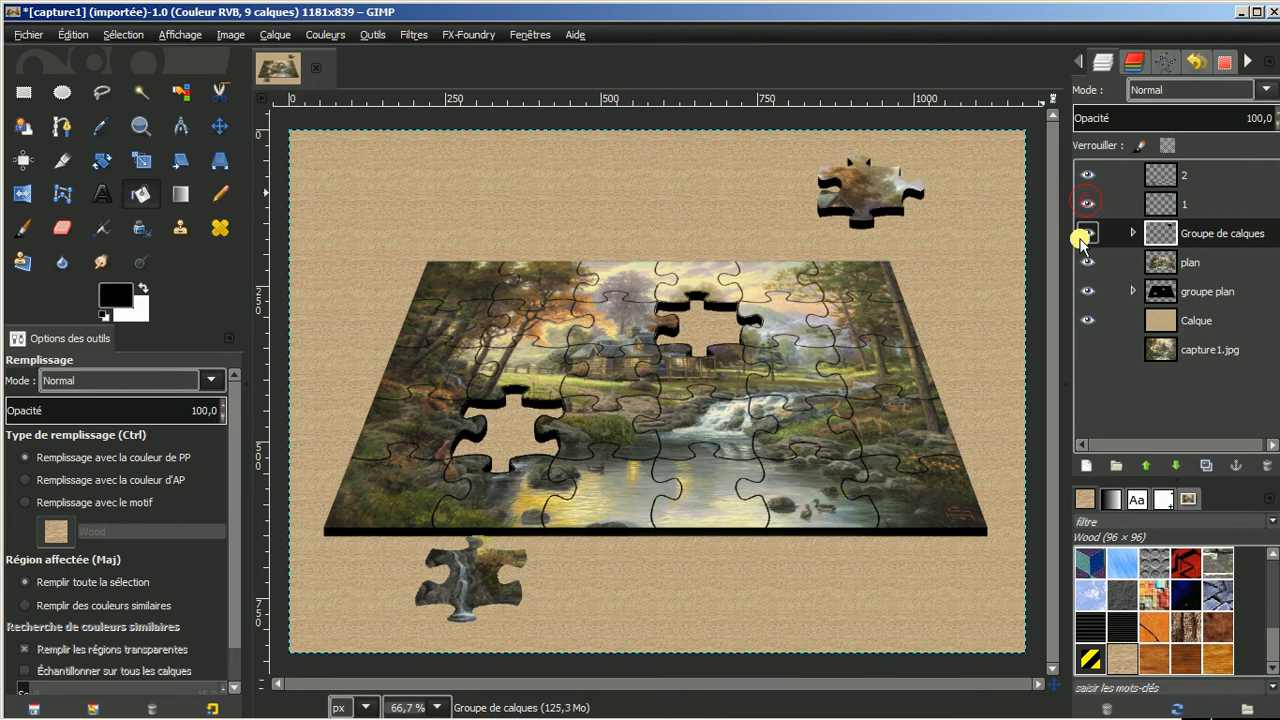
# Cut layer 1 and paste it as a new layer inside Groupe de calques
pyautogui.click(1188, 203)
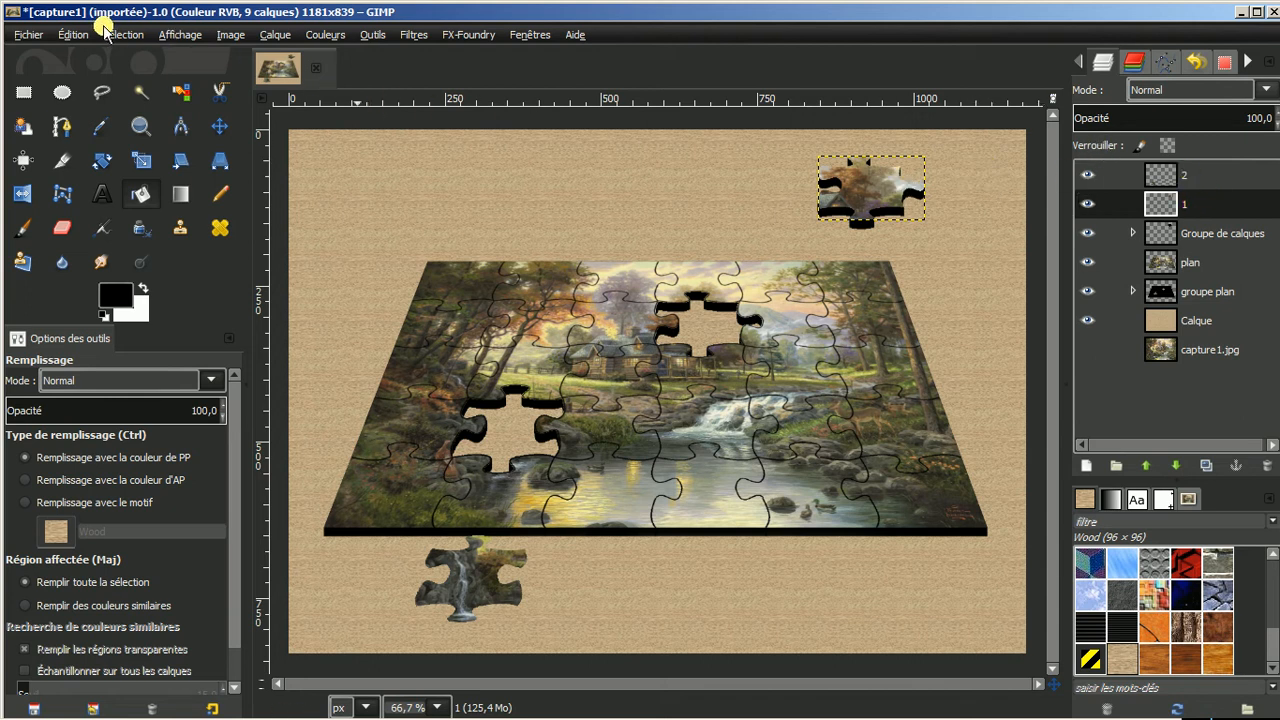
pyautogui.click(74, 35)
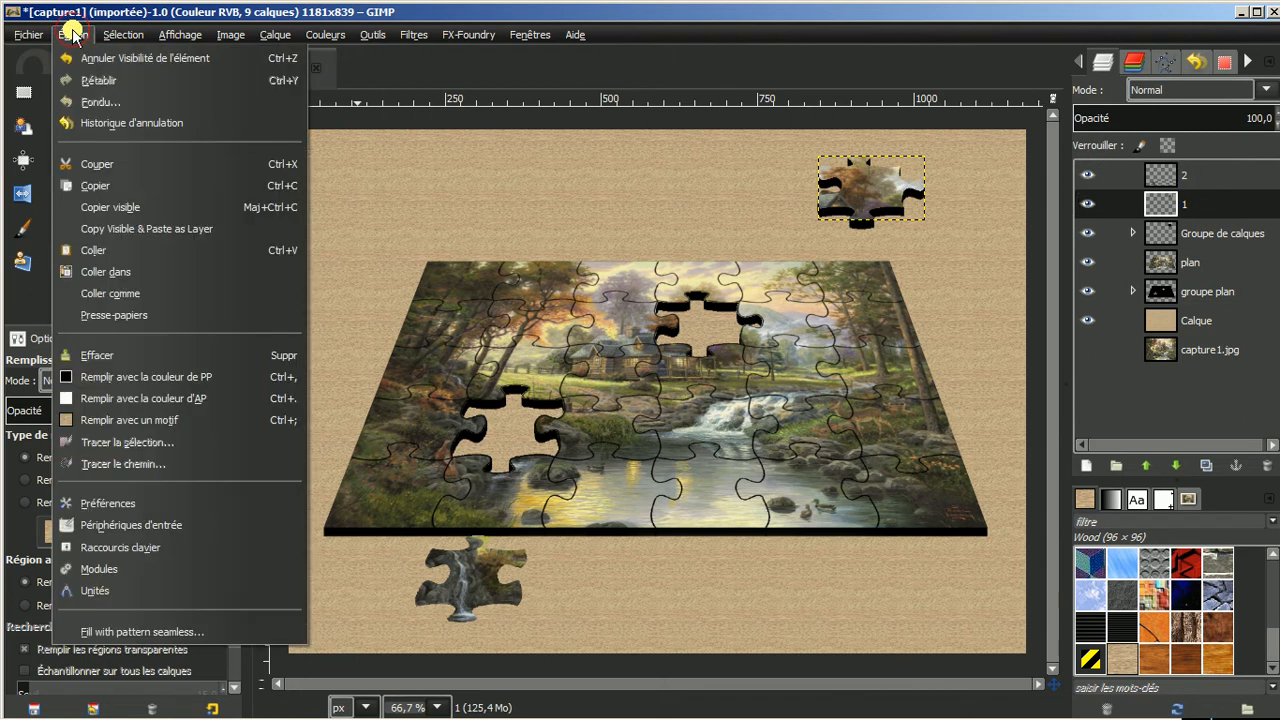
pyautogui.click(96, 164)
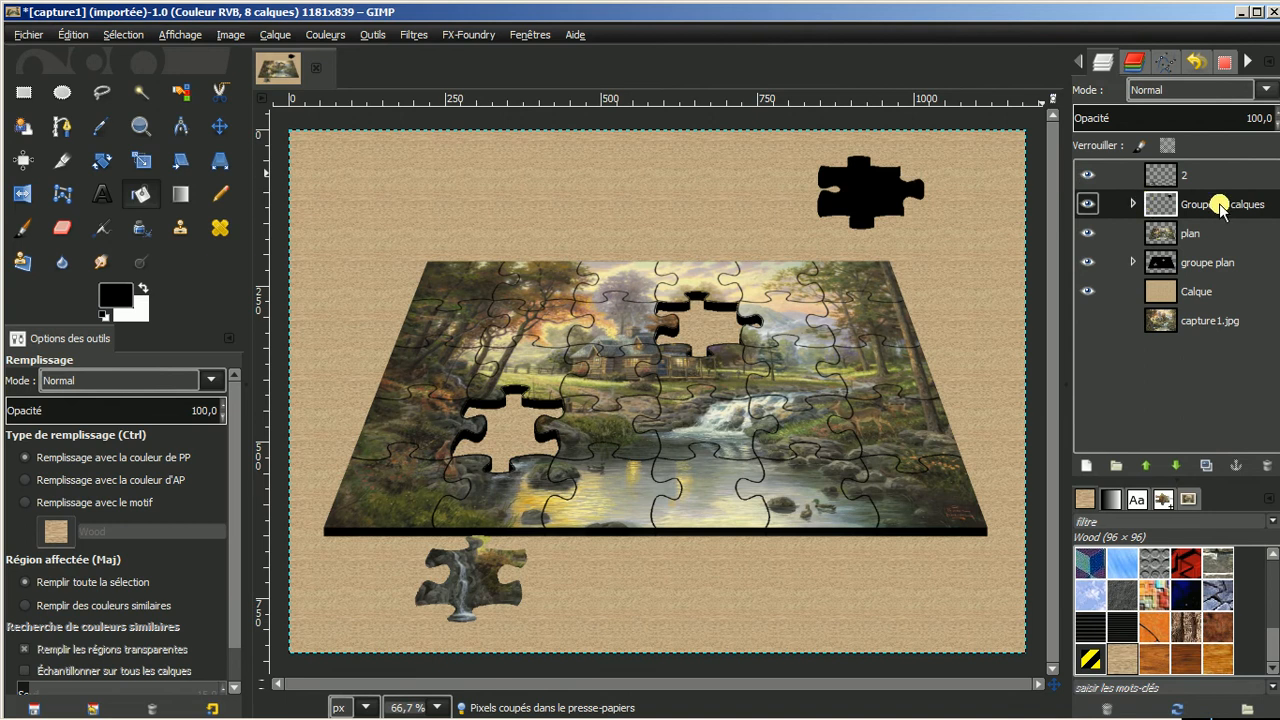
pyautogui.click(73, 35)
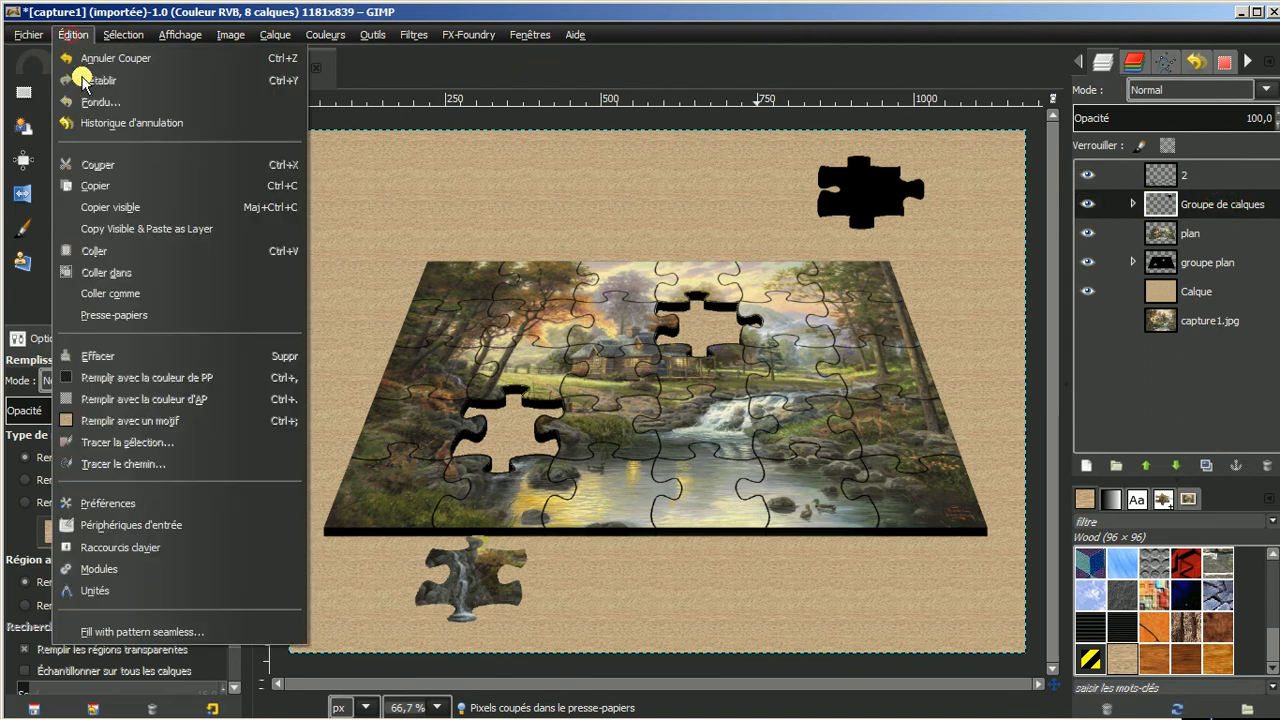
pyautogui.moveTo(110, 293)
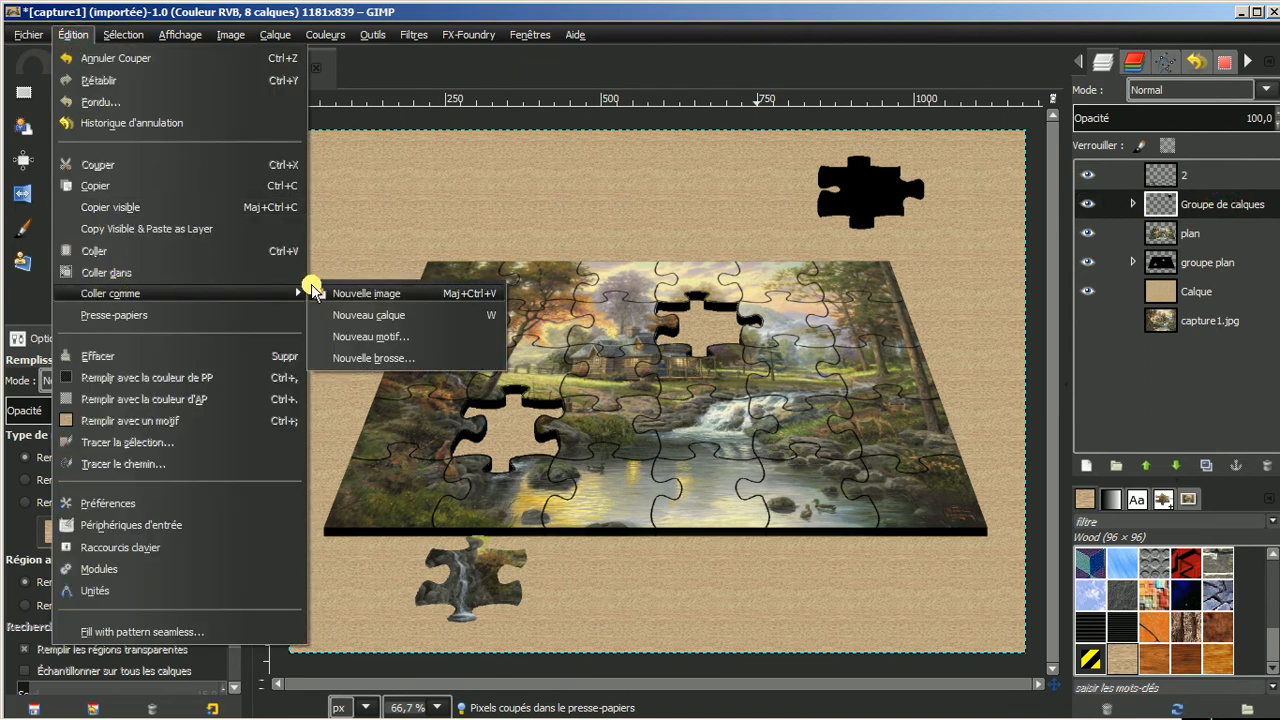
pyautogui.click(380, 318)
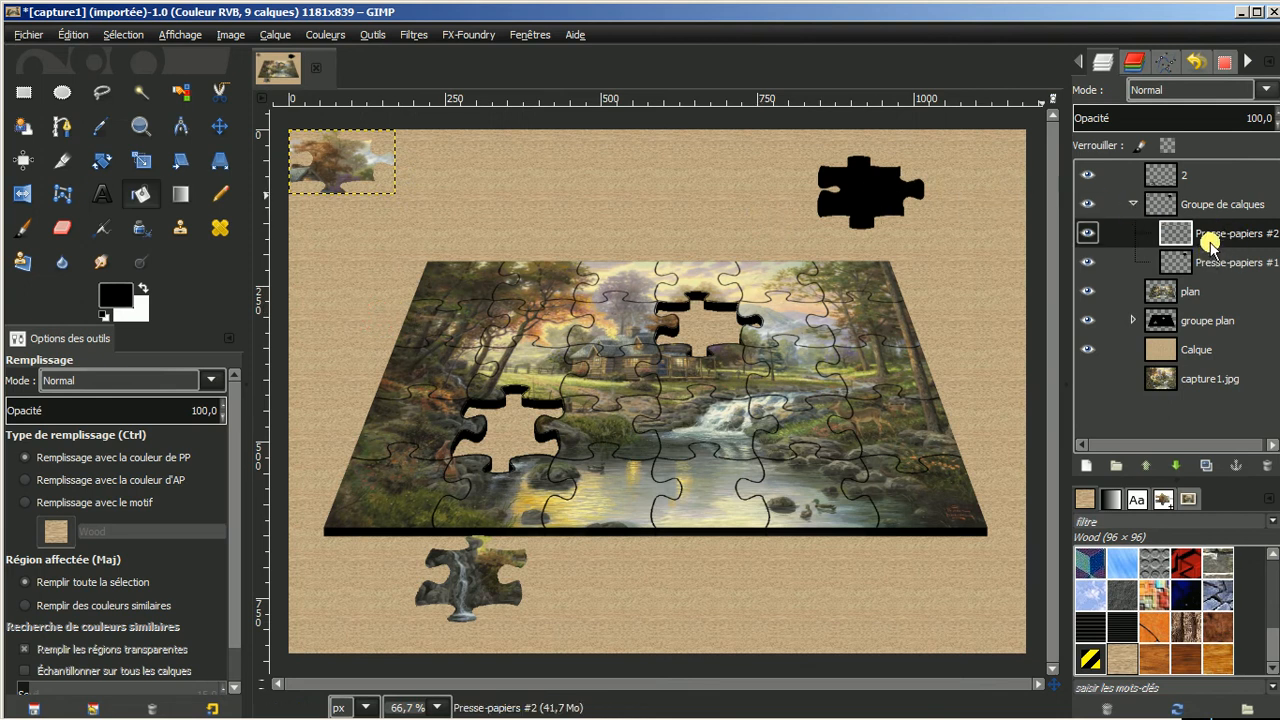
# Move the pasted puzzle piece, Presse-papiers #2, over its black thickness and stack it above Presse-papiers #1
pyautogui.click(1175, 466)
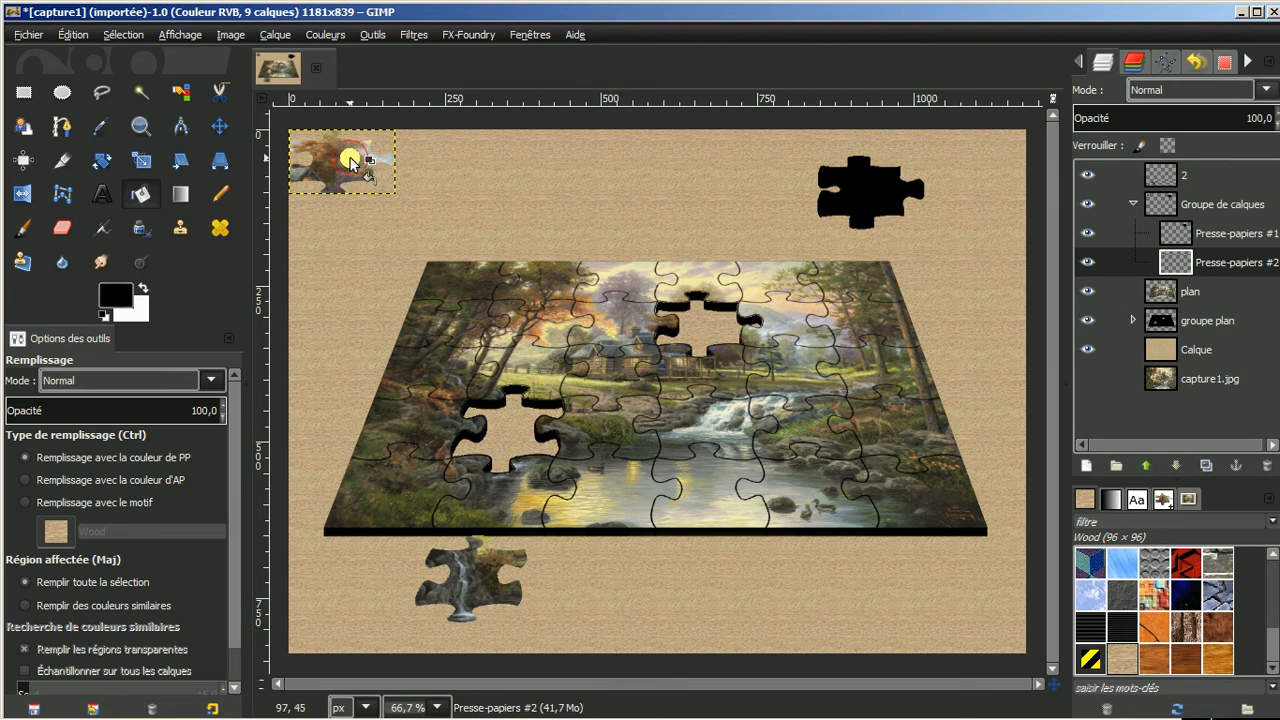
pyautogui.click(1220, 236)
pyautogui.click(1222, 264)
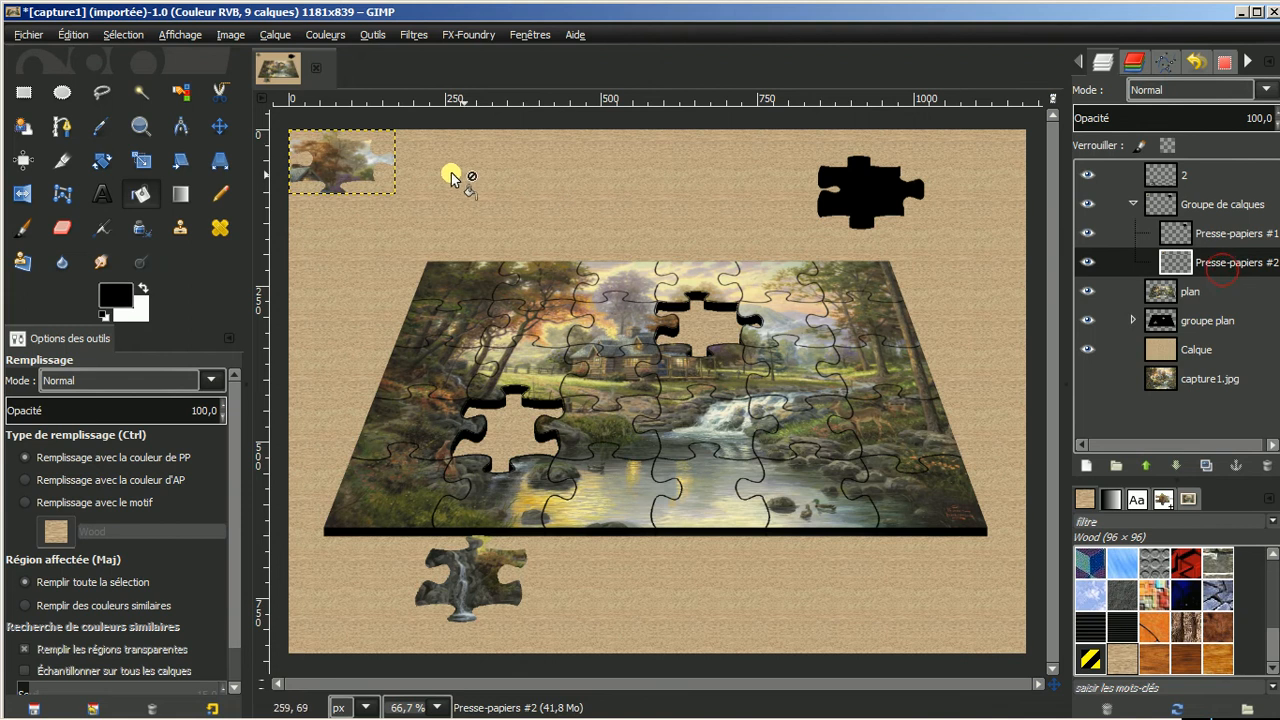
pyautogui.click(219, 126)
pyautogui.moveTo(306, 164); pyautogui.dragTo(880, 192)
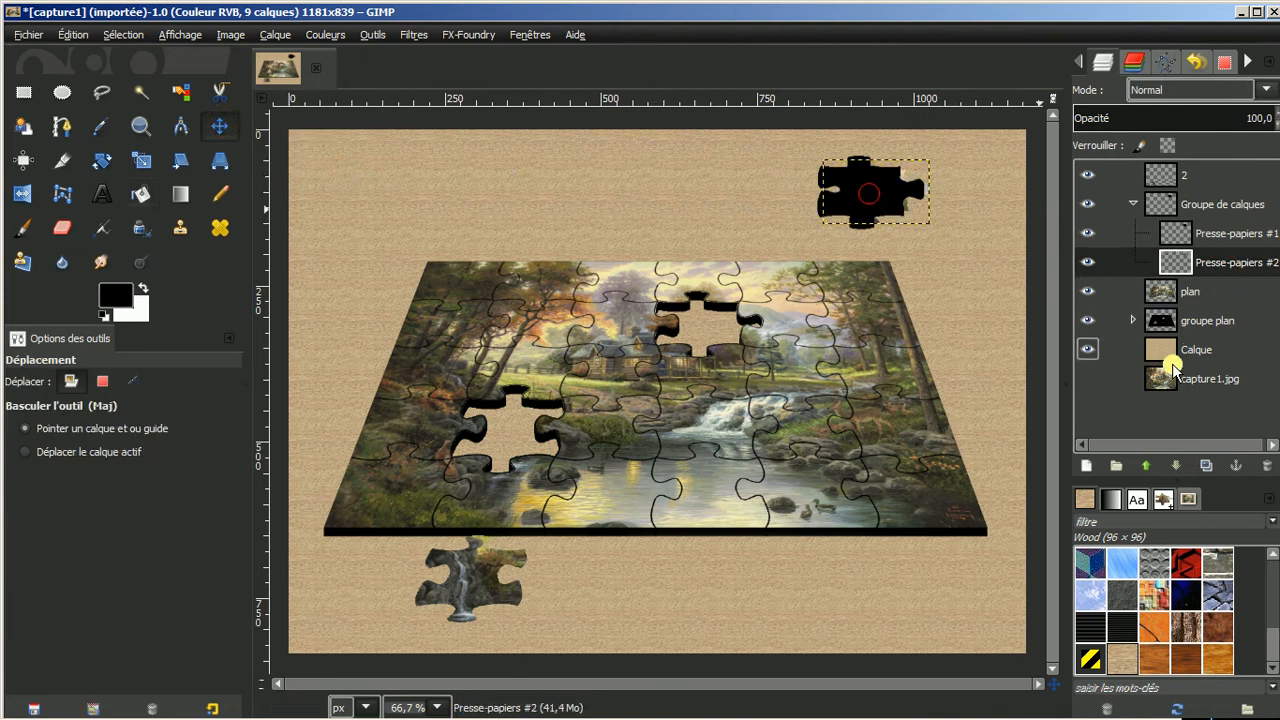
pyautogui.click(1146, 465)
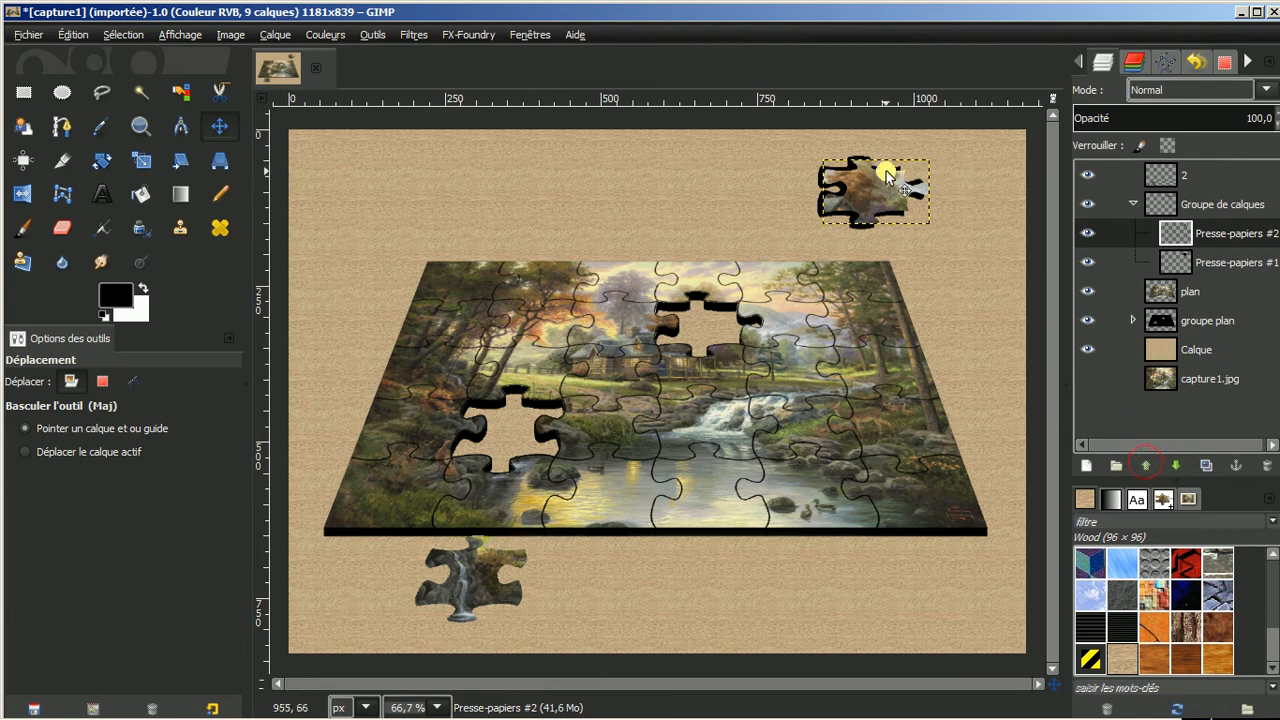
pyautogui.moveTo(873, 194); pyautogui.dragTo(864, 192)
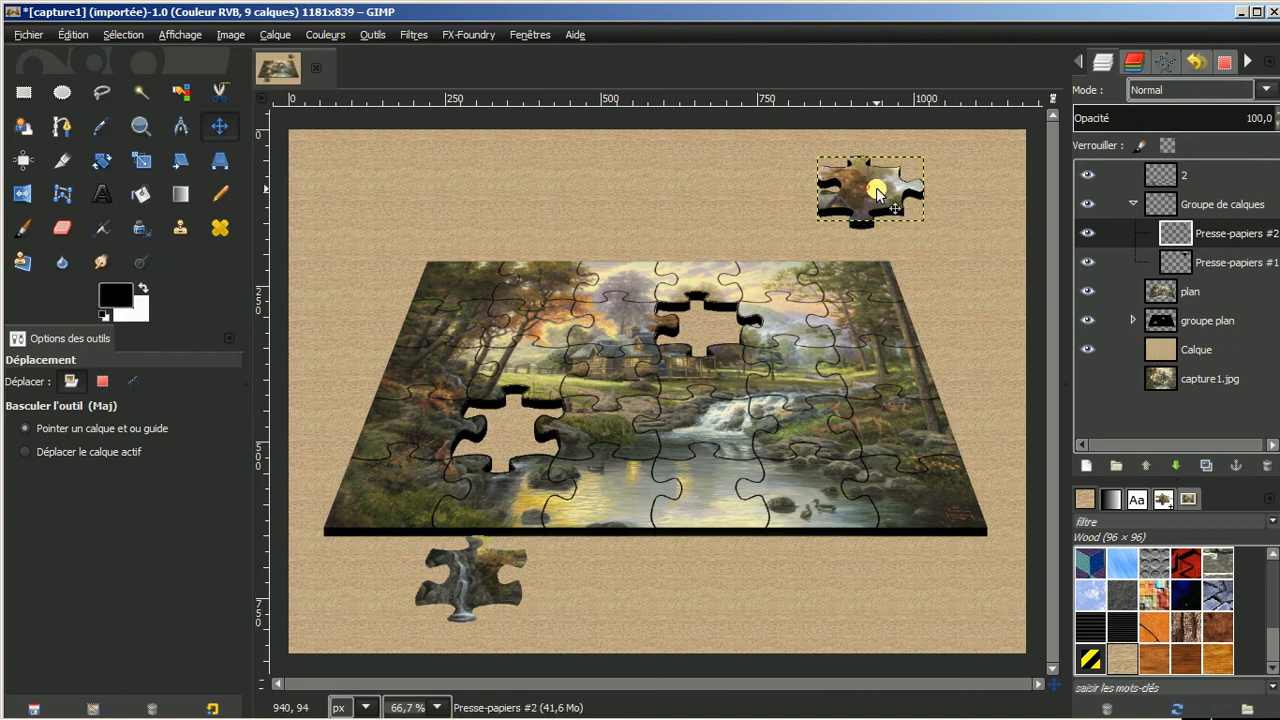
# Merge Presse-papiers #2 down onto Presse-papiers #1 and collapse Groupe de calques
pyautogui.rightClick(1218, 238)
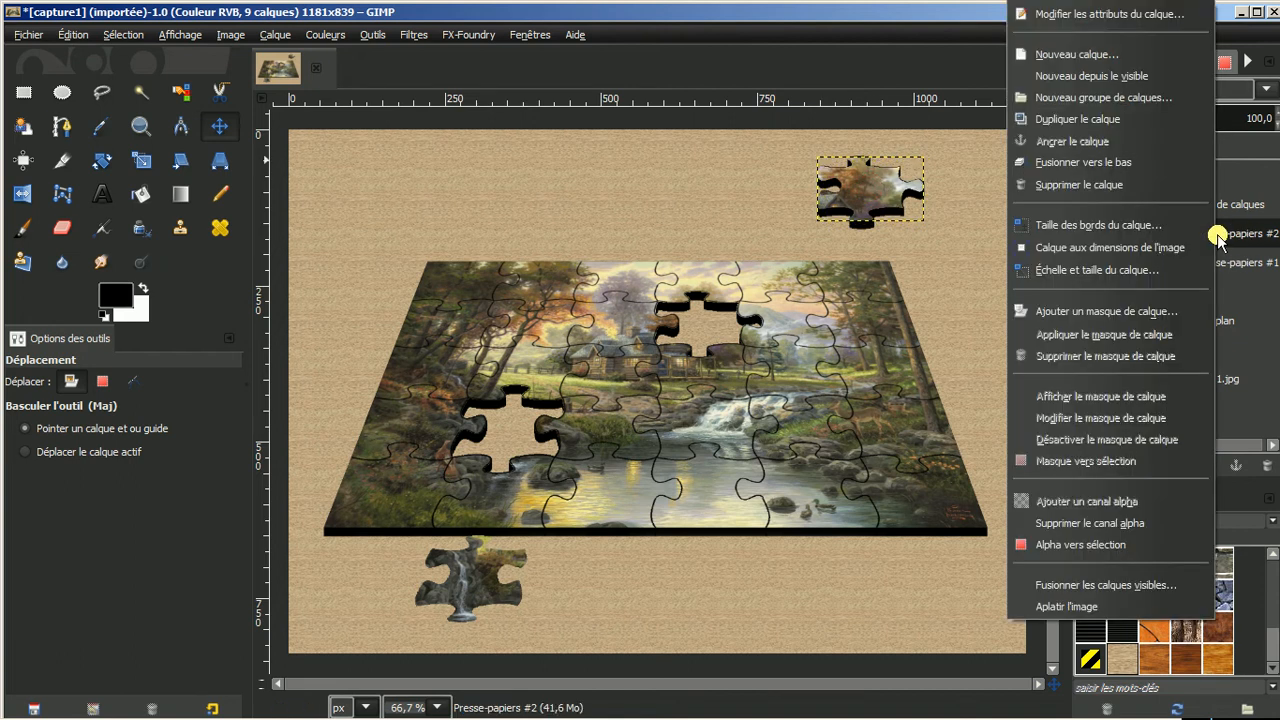
pyautogui.click(1131, 164)
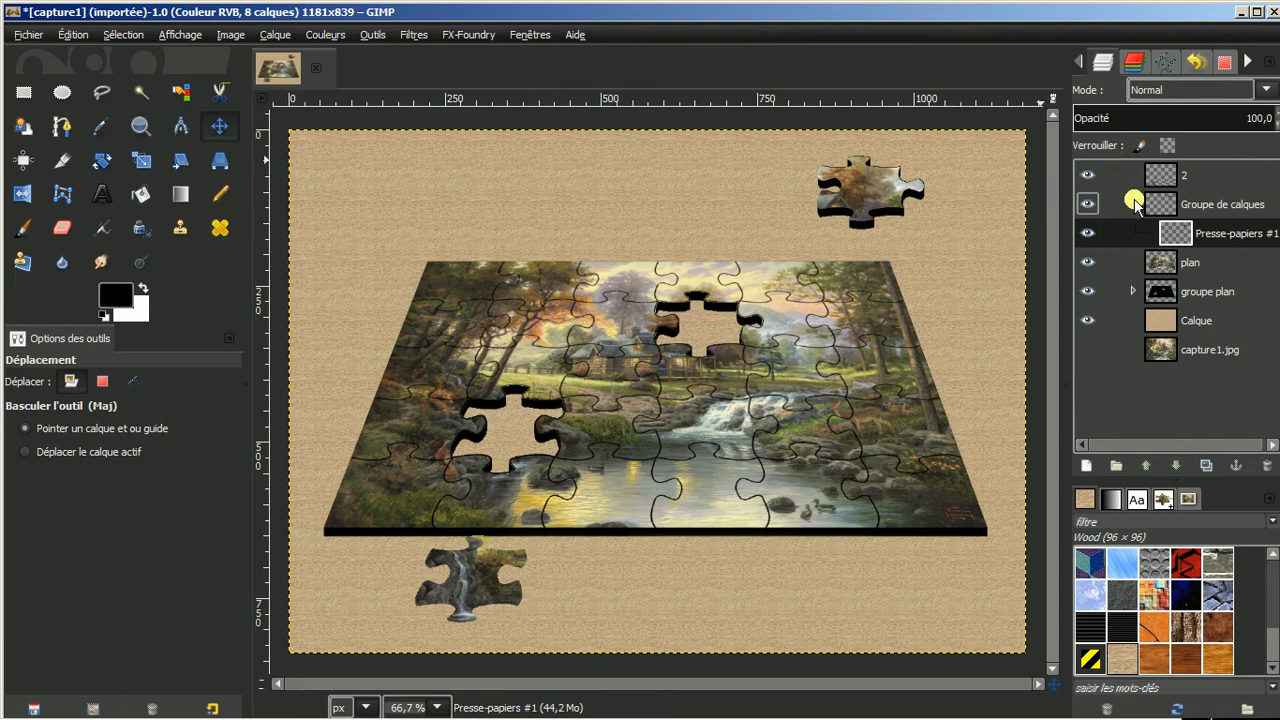
pyautogui.click(1133, 203)
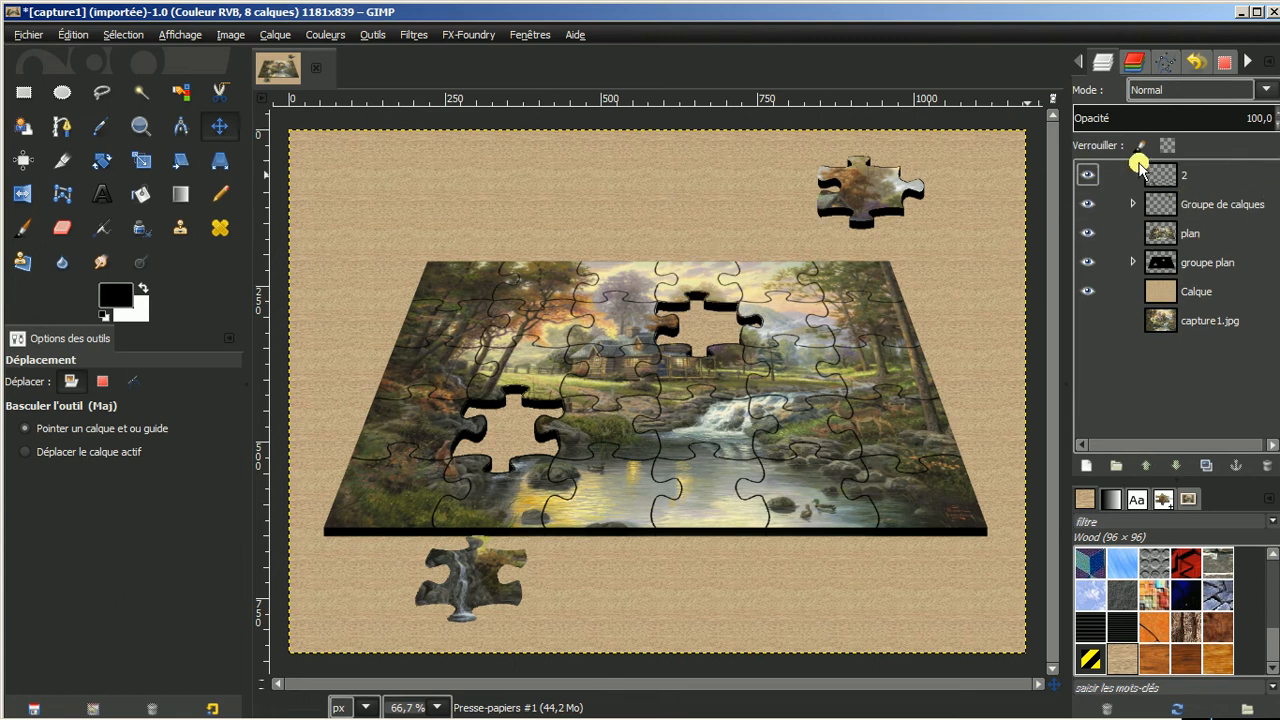
# Duplicate layer 2, select the copy's piece shape from its alpha, fill it with black and clear the selection
pyautogui.click(1203, 175)
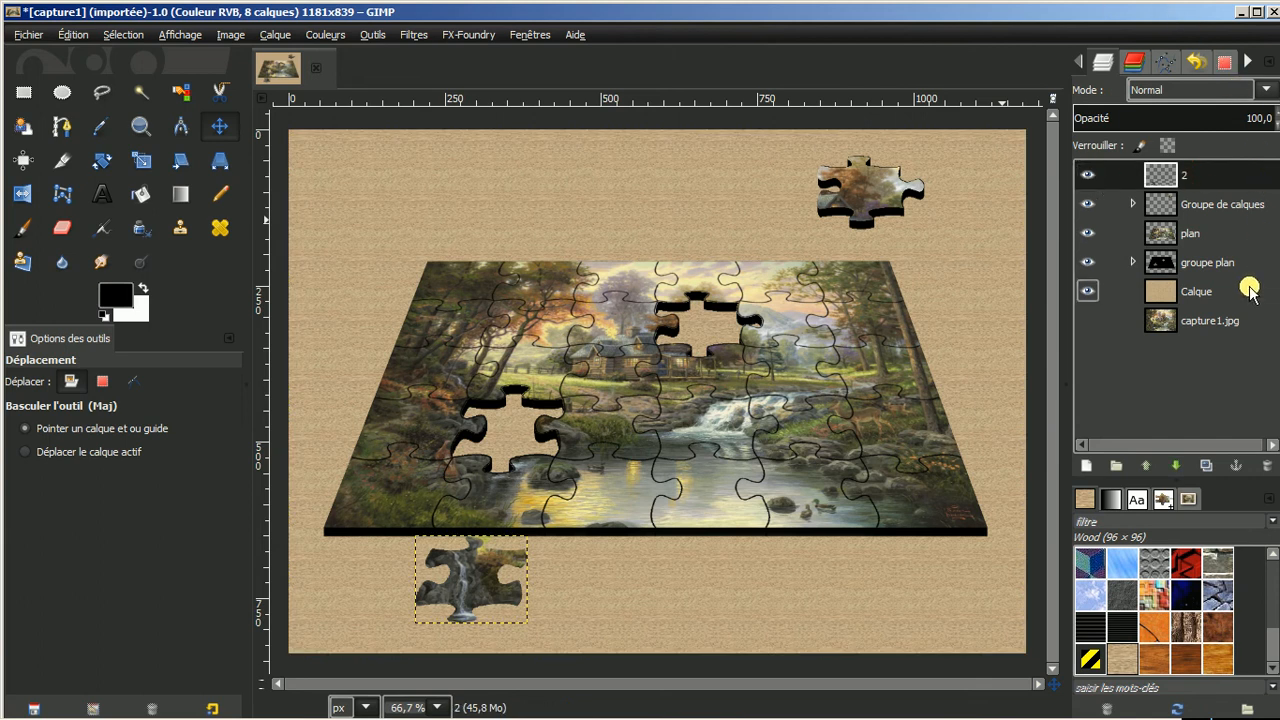
pyautogui.click(1206, 465)
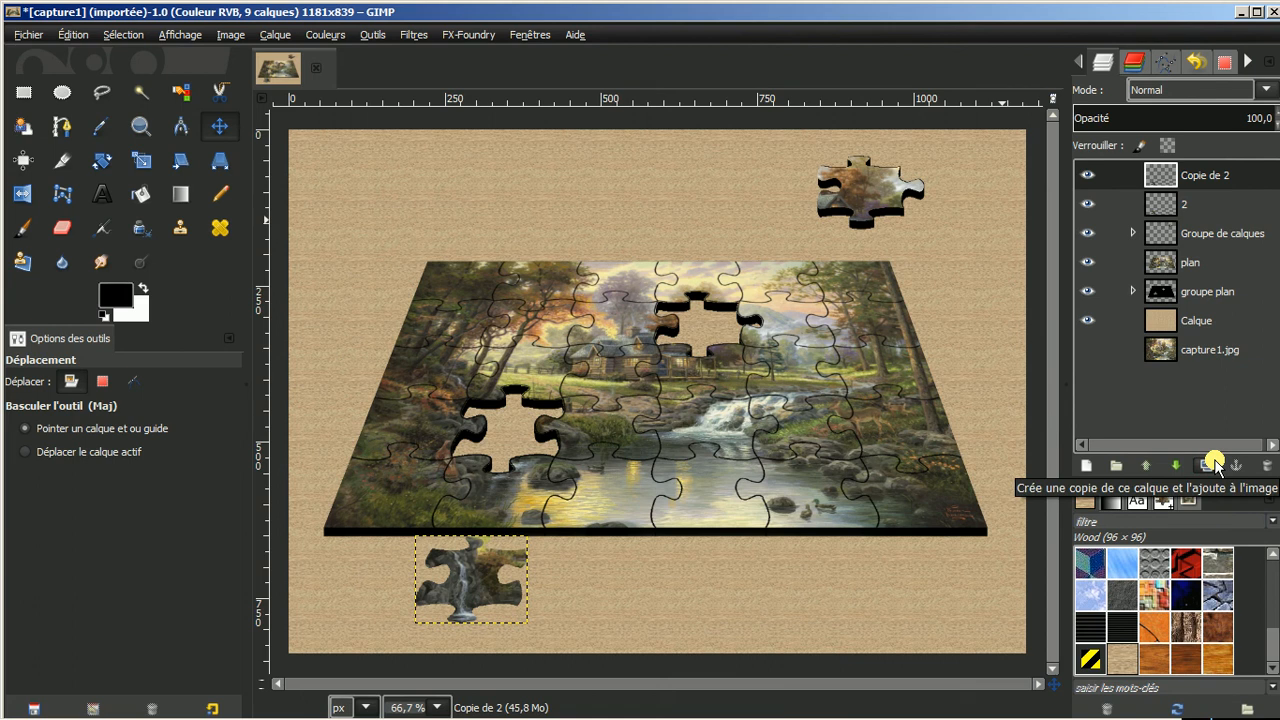
pyautogui.rightClick(1224, 174)
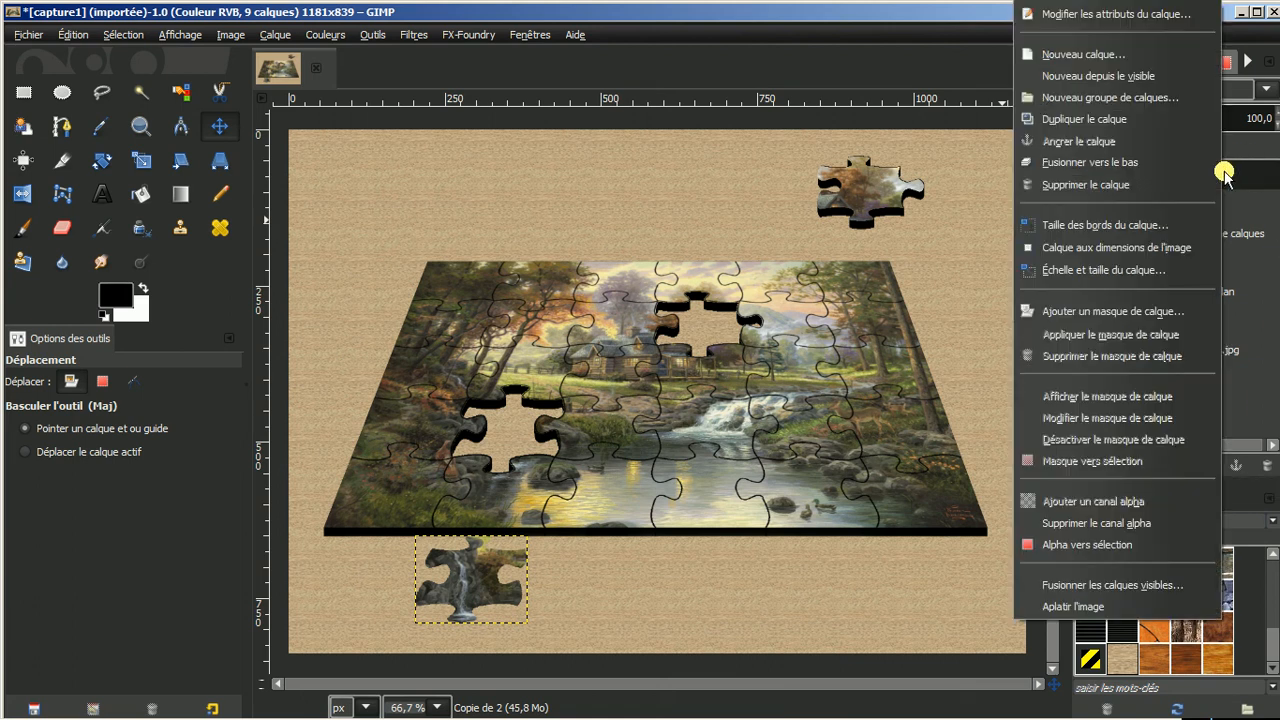
pyautogui.click(1101, 548)
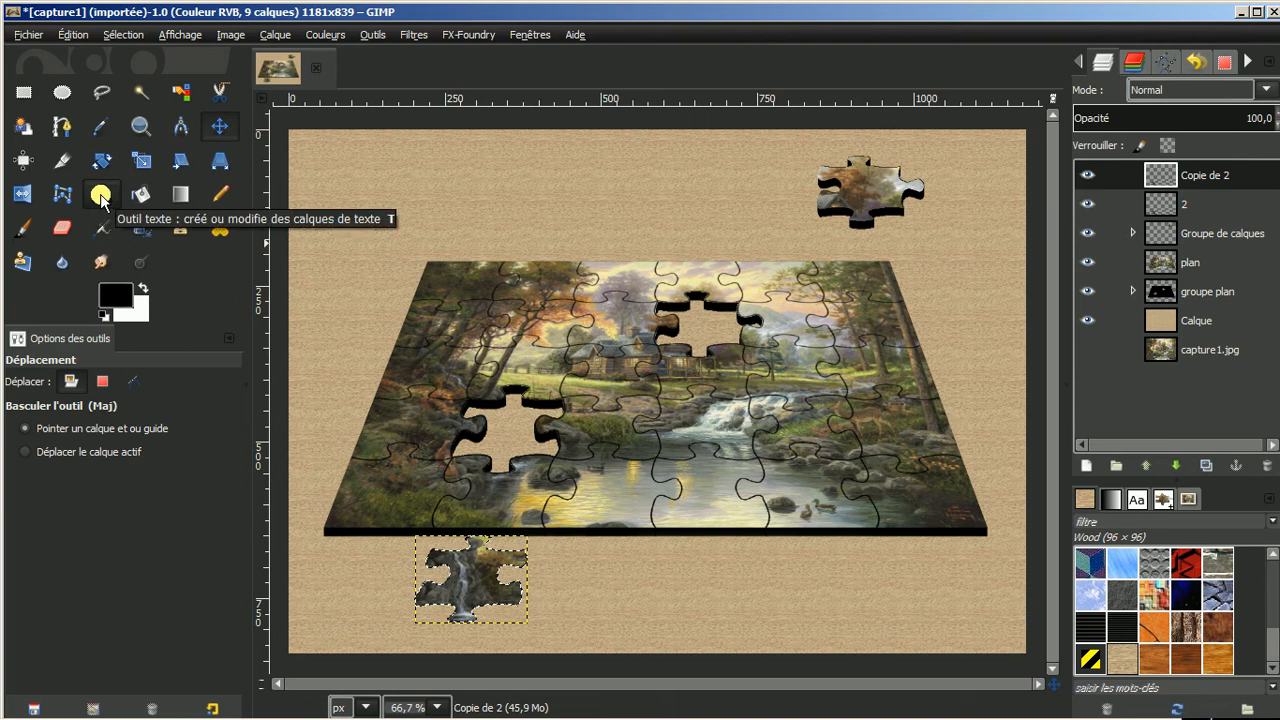
pyautogui.click(140, 193)
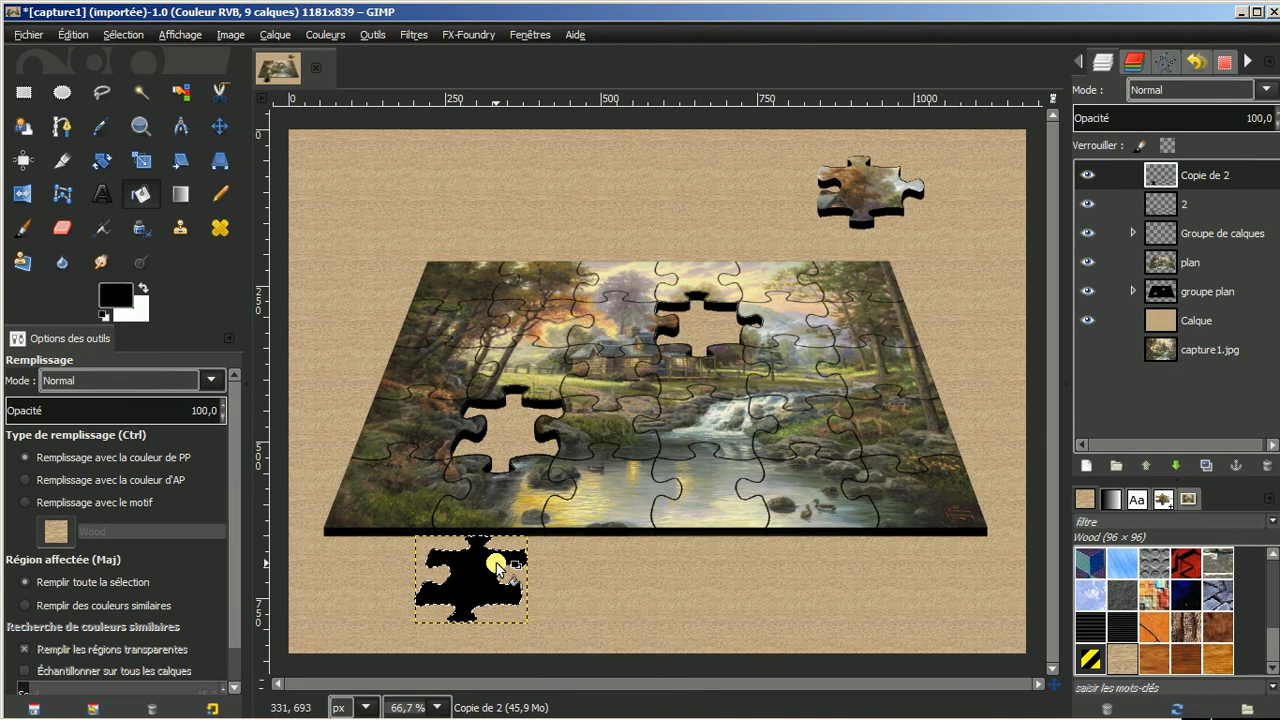
pyautogui.click(118, 35)
pyautogui.click(140, 81)
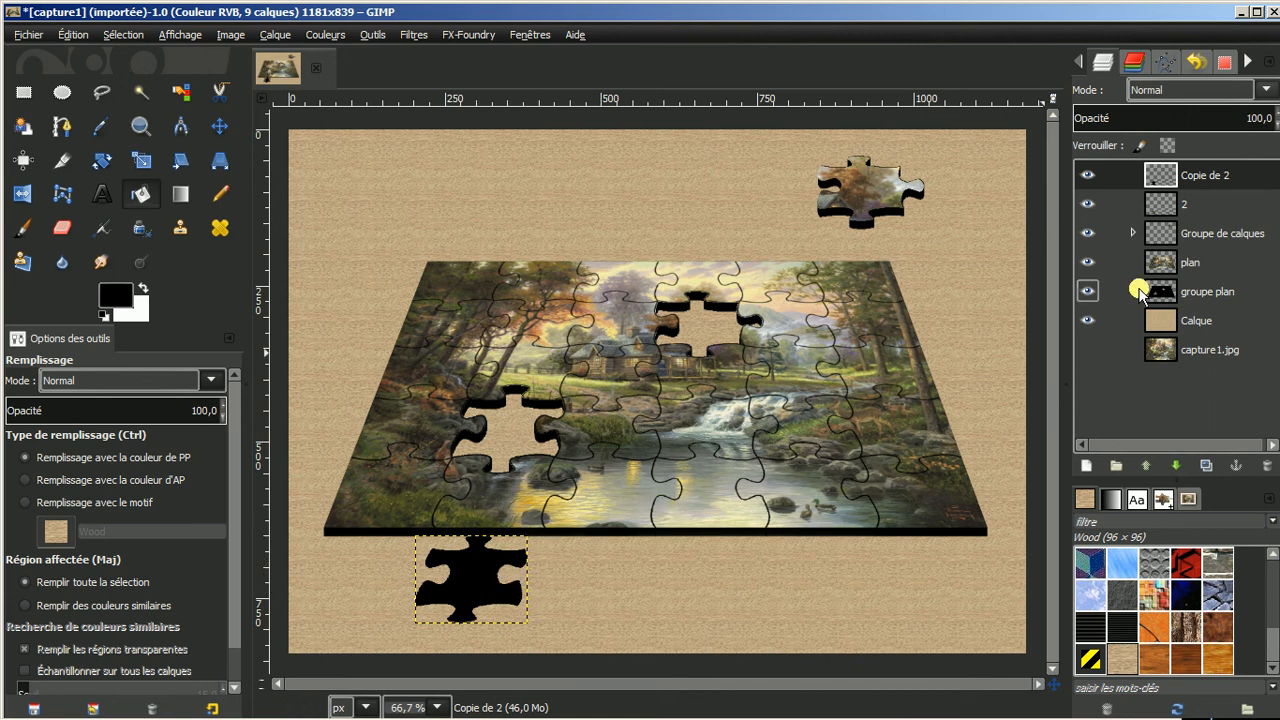
# Expand Copie de 2 to the image size and repeat the Flou cinétique filter on it
pyautogui.rightClick(1243, 172)
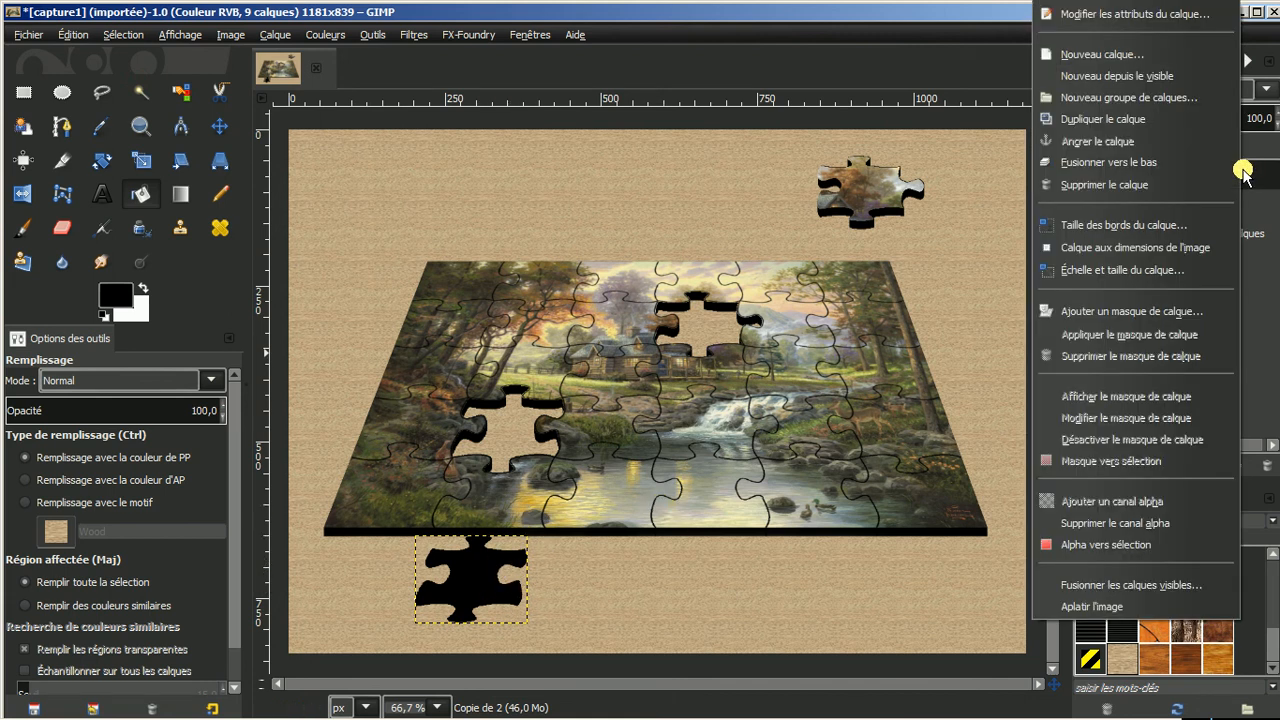
pyautogui.click(1117, 248)
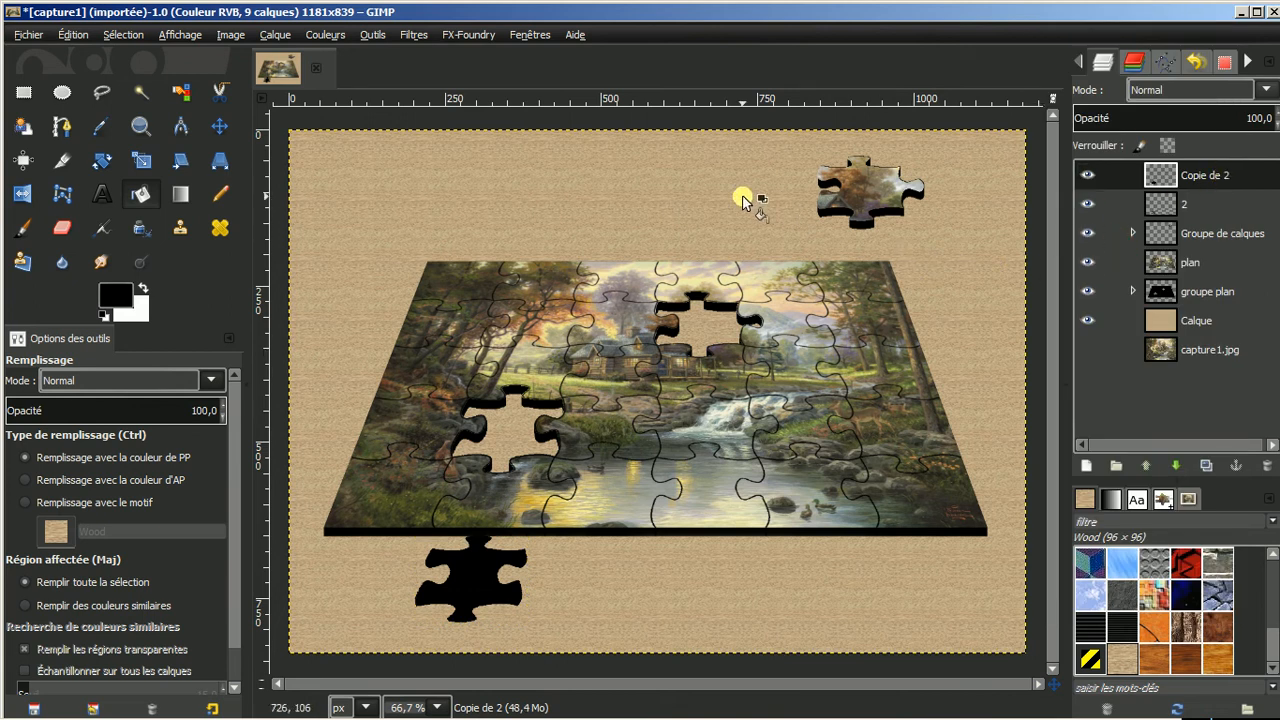
pyautogui.click(408, 33)
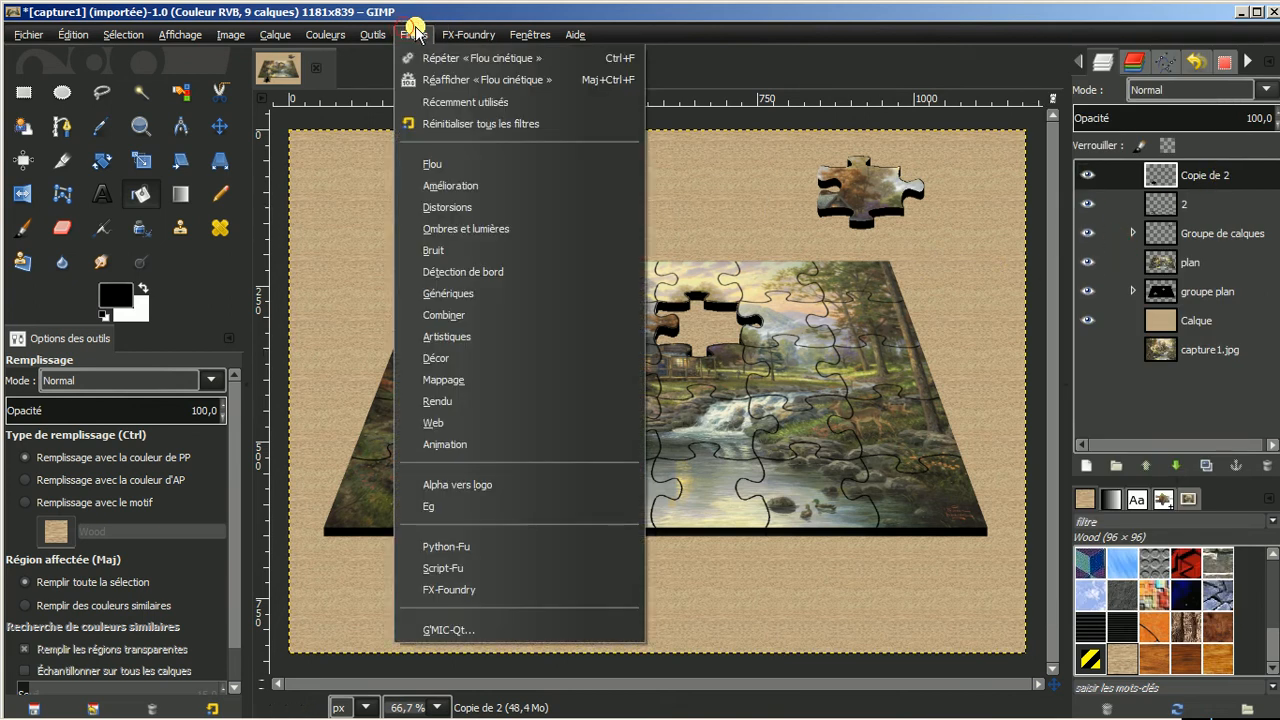
pyautogui.click(490, 60)
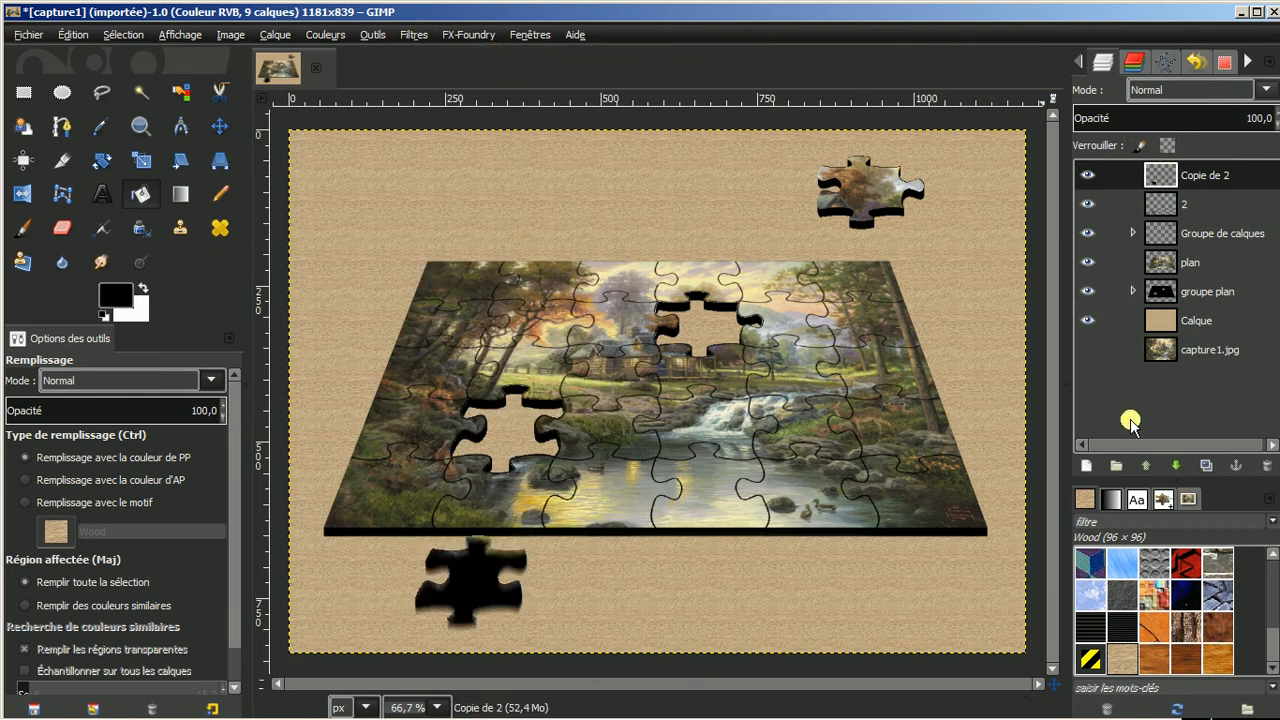
# Create a layer group at the top of the stack, then cut Copie de 2 and paste it inside as a new layer
pyautogui.click(1114, 465)
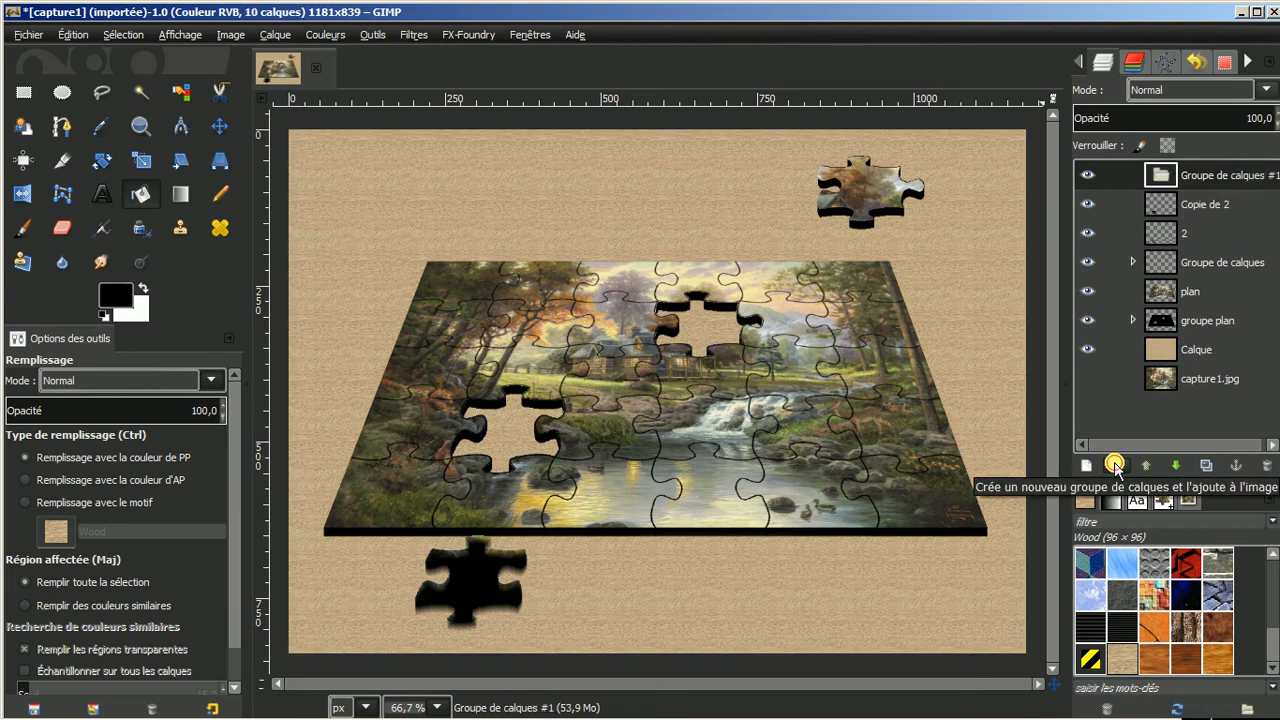
pyautogui.moveTo(1194, 206)
pyautogui.mouseDown()
pyautogui.moveTo(1188, 174)
pyautogui.moveTo(1196, 205)
pyautogui.mouseUp()
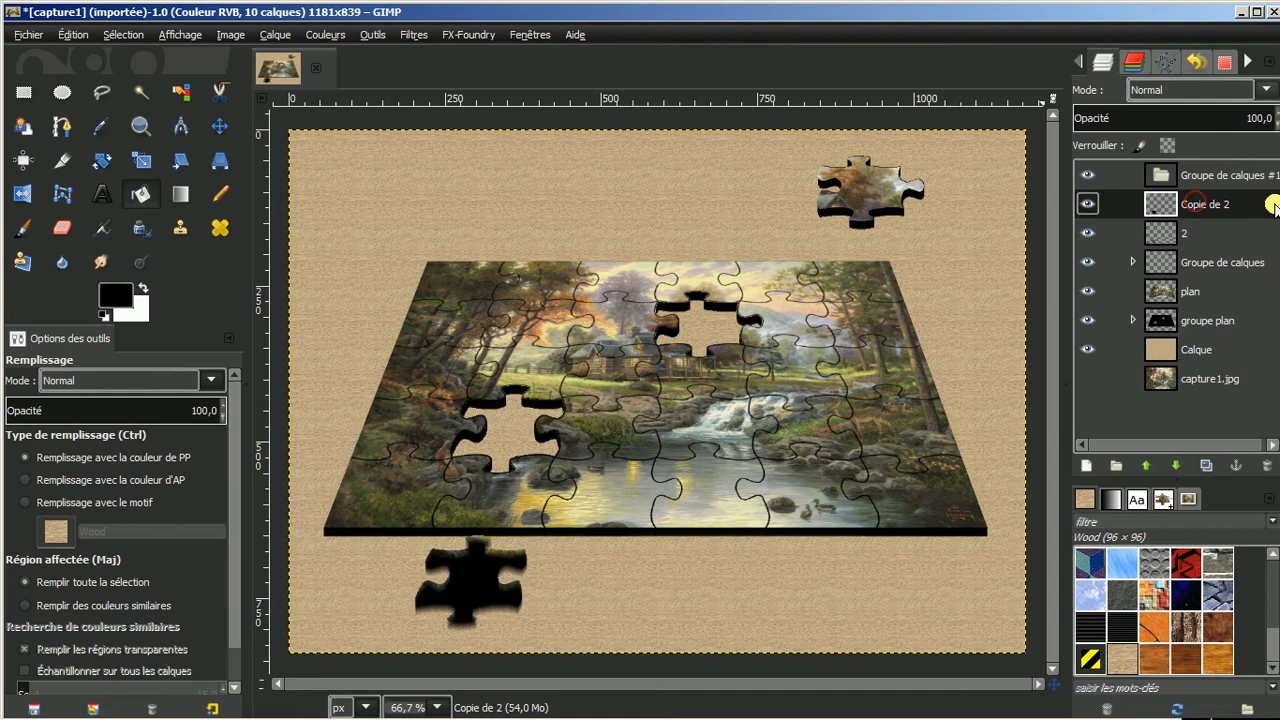
pyautogui.rightClick(1210, 204)
pyautogui.click(1235, 206)
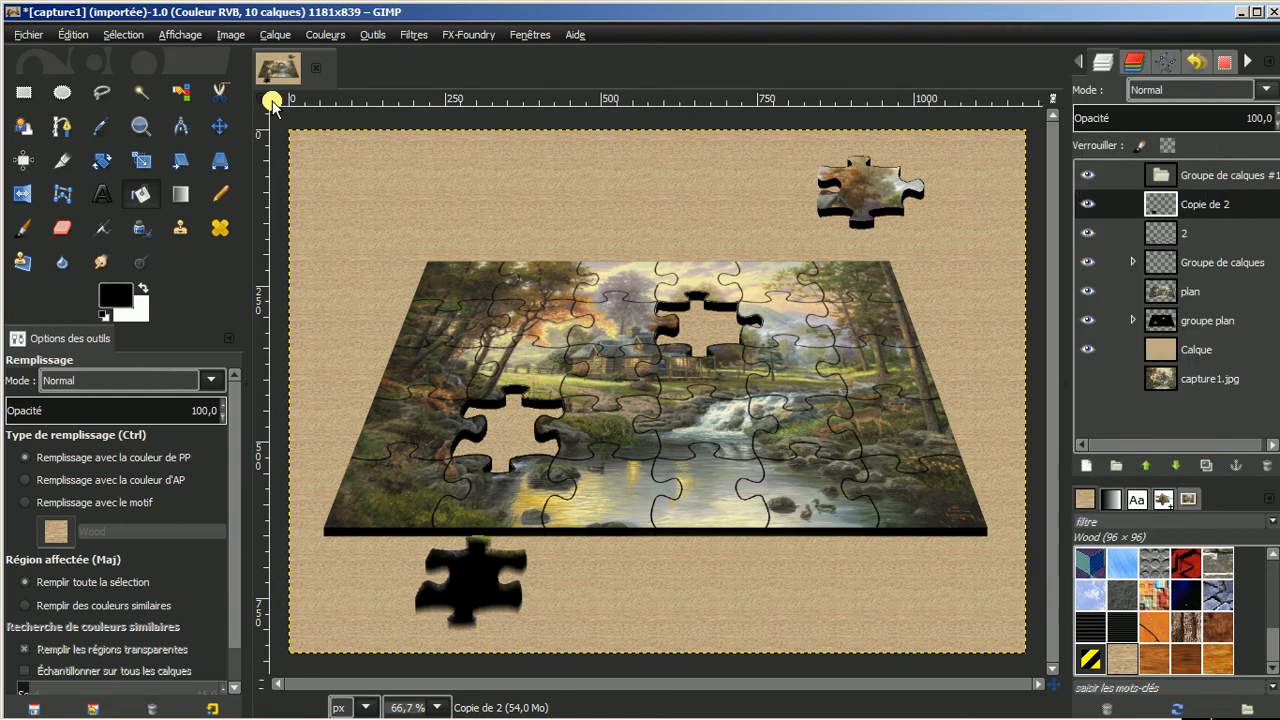
pyautogui.click(72, 36)
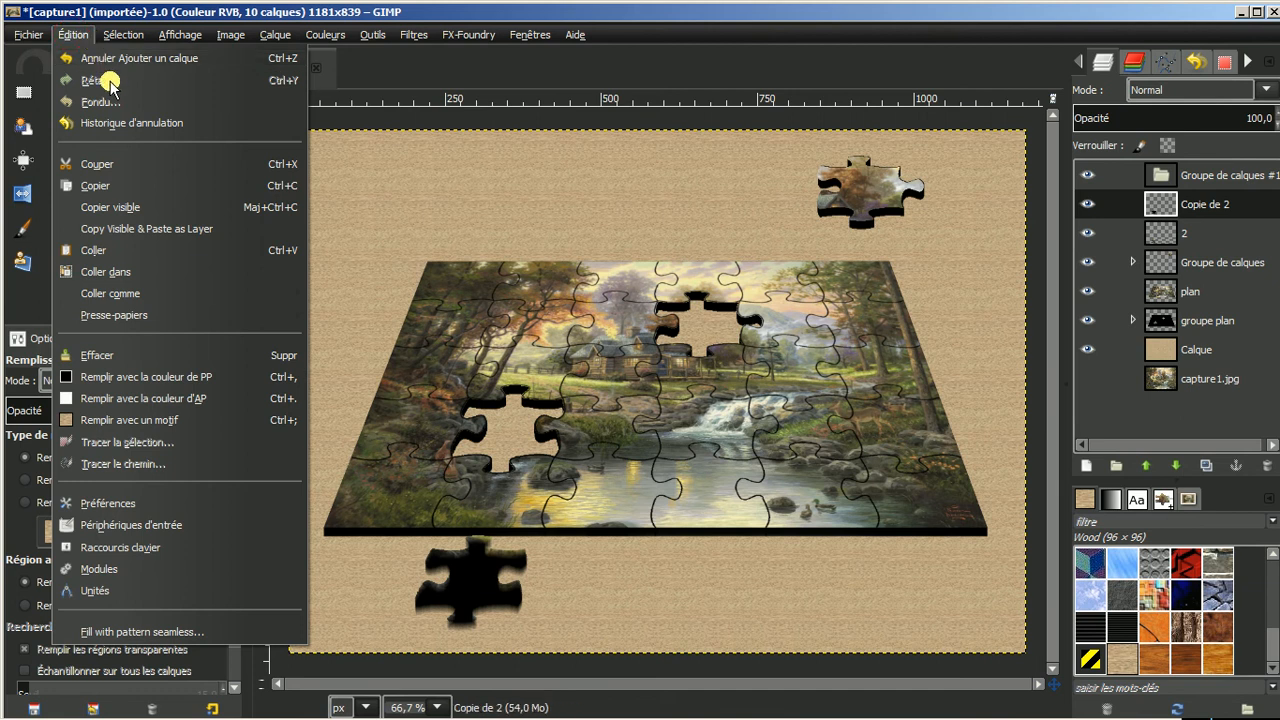
pyautogui.click(105, 165)
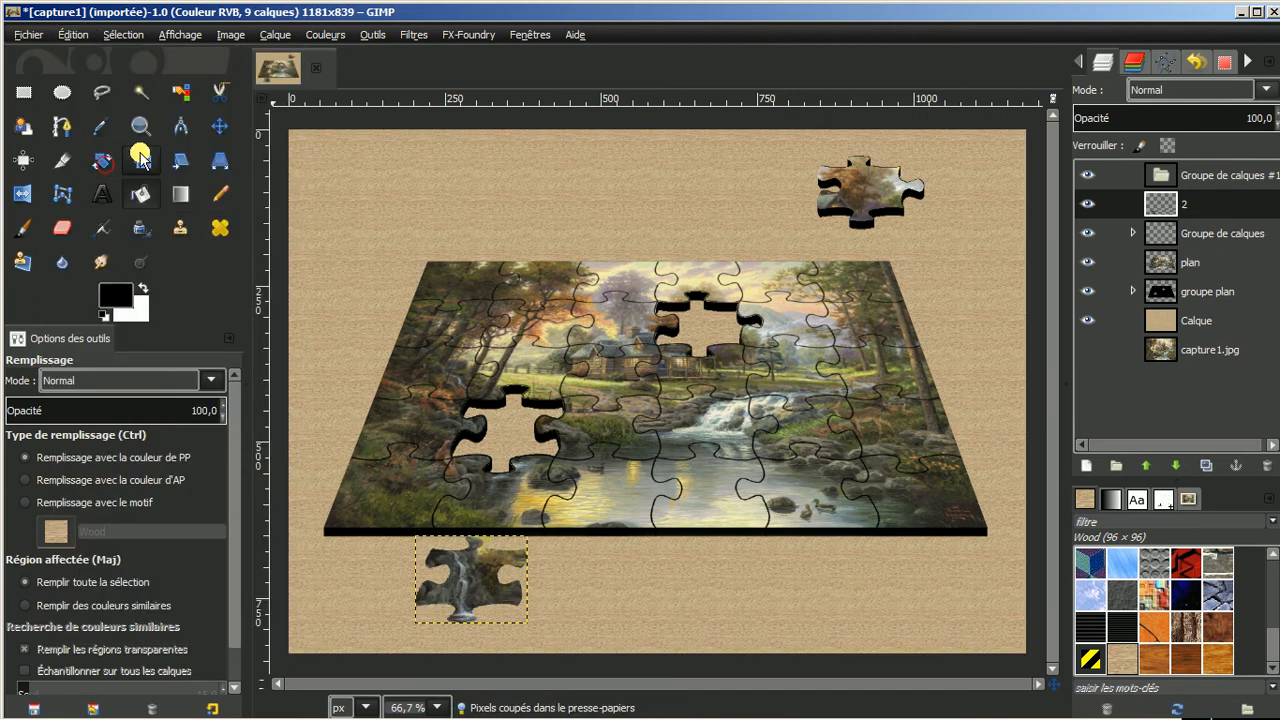
pyautogui.click(1219, 177)
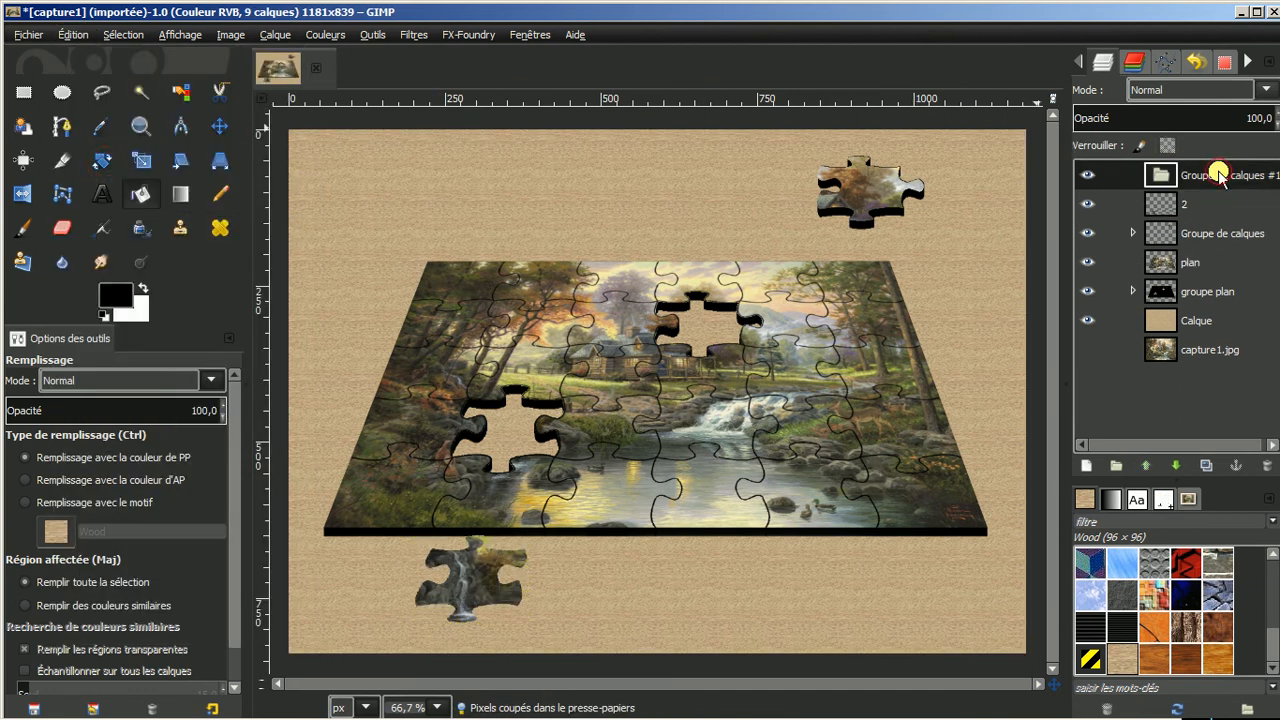
pyautogui.click(73, 34)
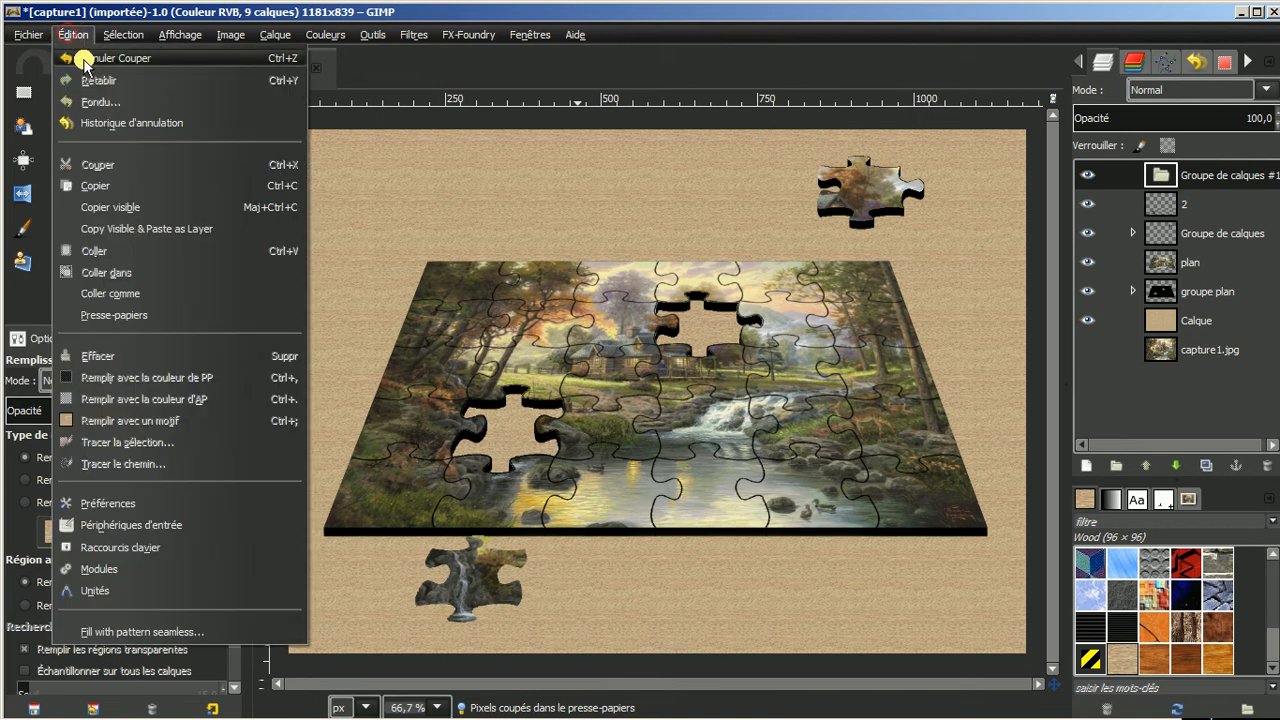
pyautogui.moveTo(113, 296)
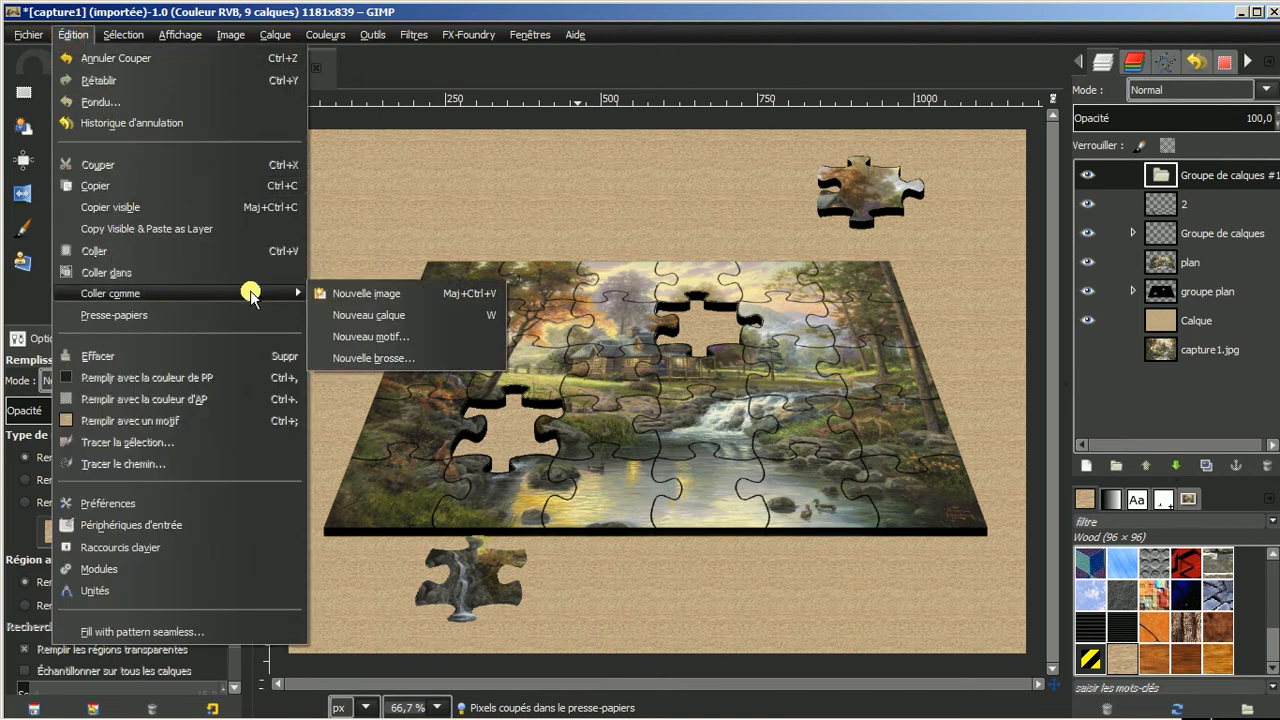
pyautogui.click(371, 315)
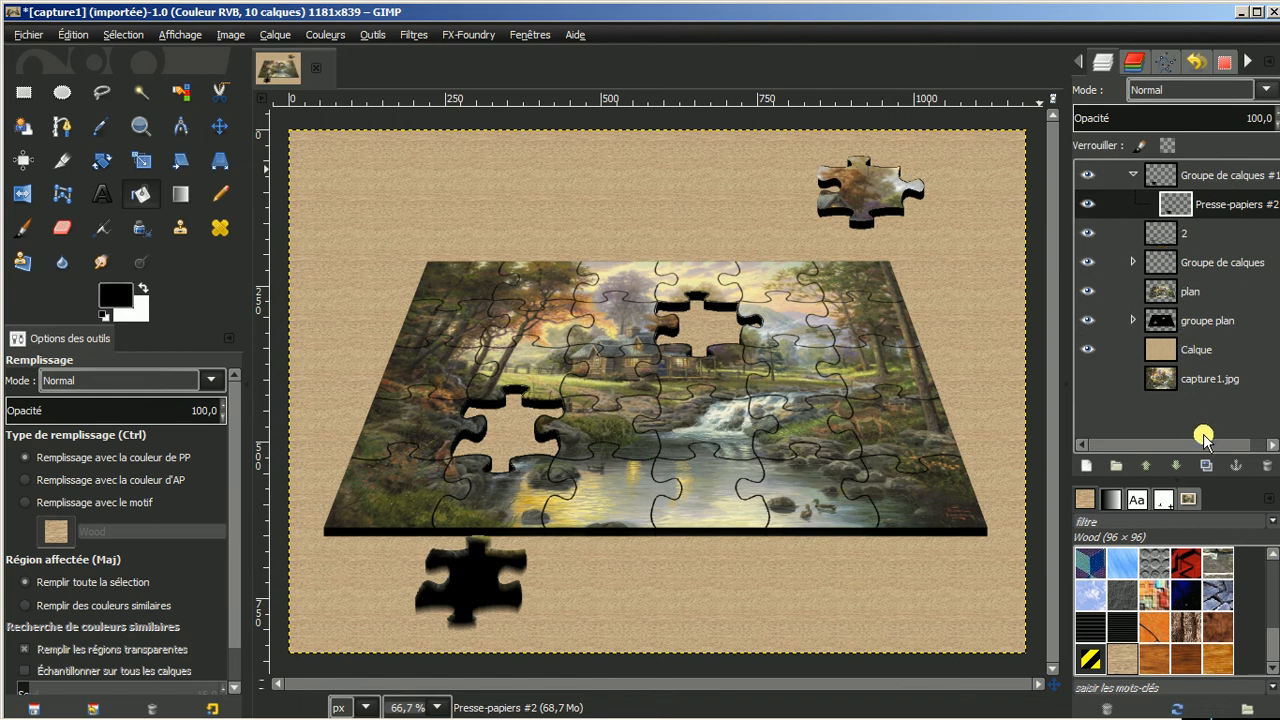
# Duplicate the blurred black piece layer 23 times inside Groupe de calques #1 to build a solid thickness
pyautogui.click(1207, 467)
pyautogui.click(1207, 467)
pyautogui.click(1207, 467)
pyautogui.click(1207, 467)
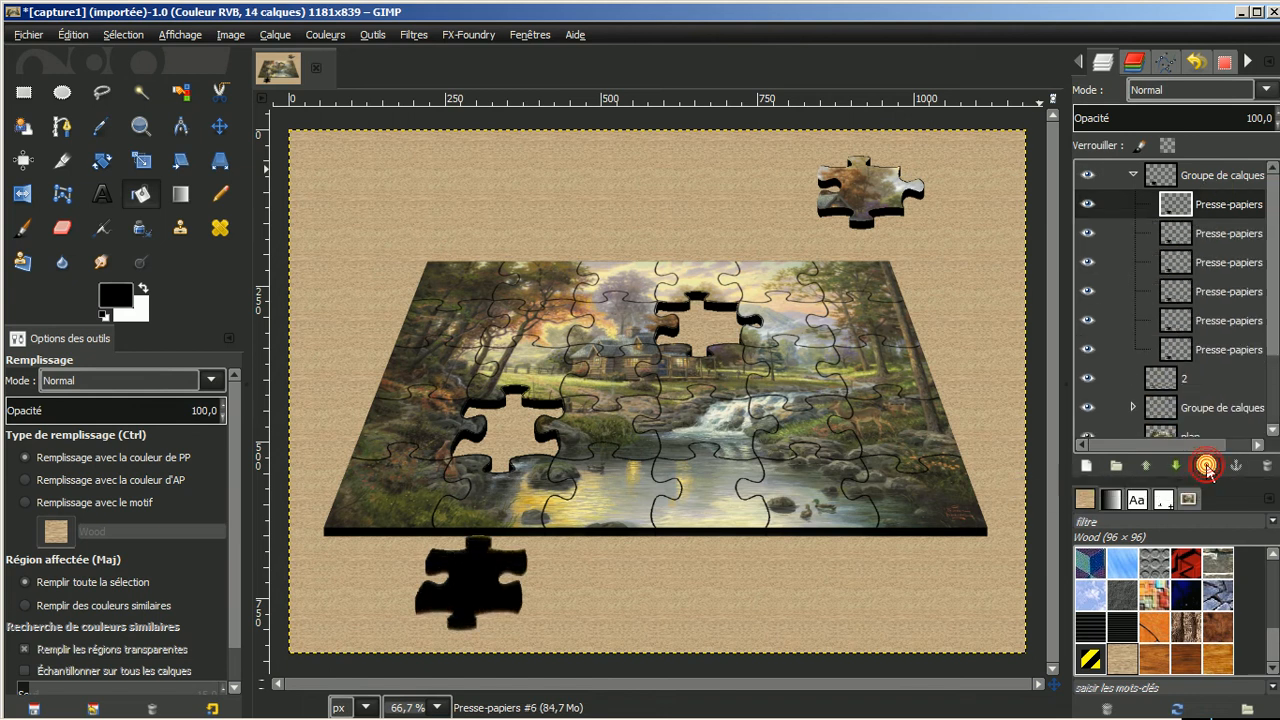
pyautogui.click(1207, 467)
pyautogui.click(1207, 467)
pyautogui.click(1207, 467)
pyautogui.click(1207, 467)
pyautogui.click(1207, 467)
pyautogui.click(1207, 467)
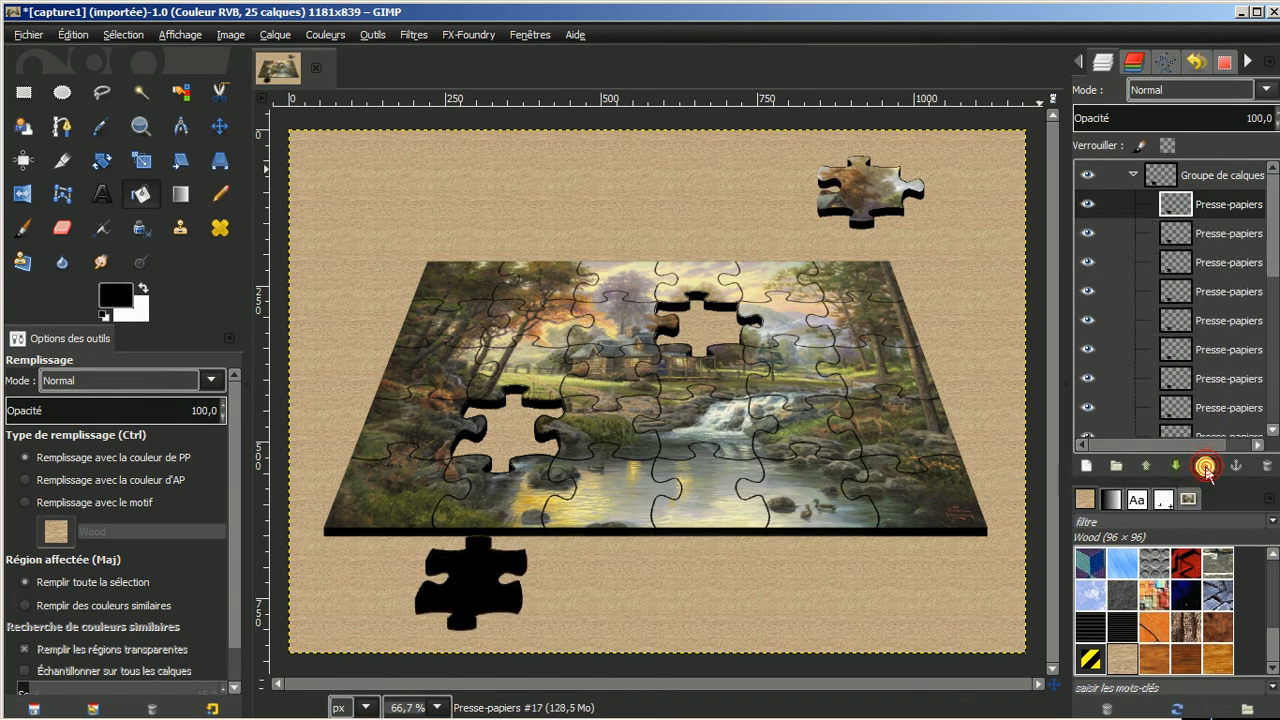
pyautogui.click(1207, 467)
pyautogui.click(1207, 467)
pyautogui.click(1207, 467)
pyautogui.click(1207, 467)
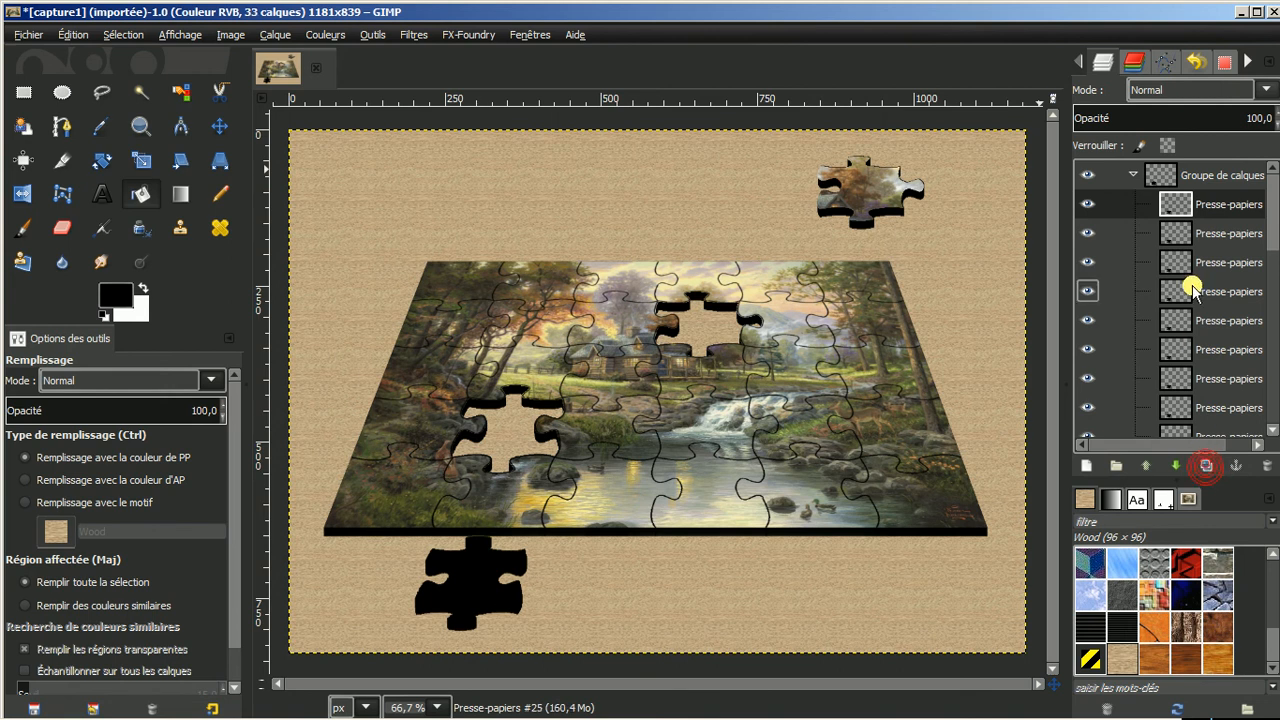
# Merge the visible layers within Groupe de calques #1 only, expanded as necessary, and collapse the group
pyautogui.rightClick(1213, 208)
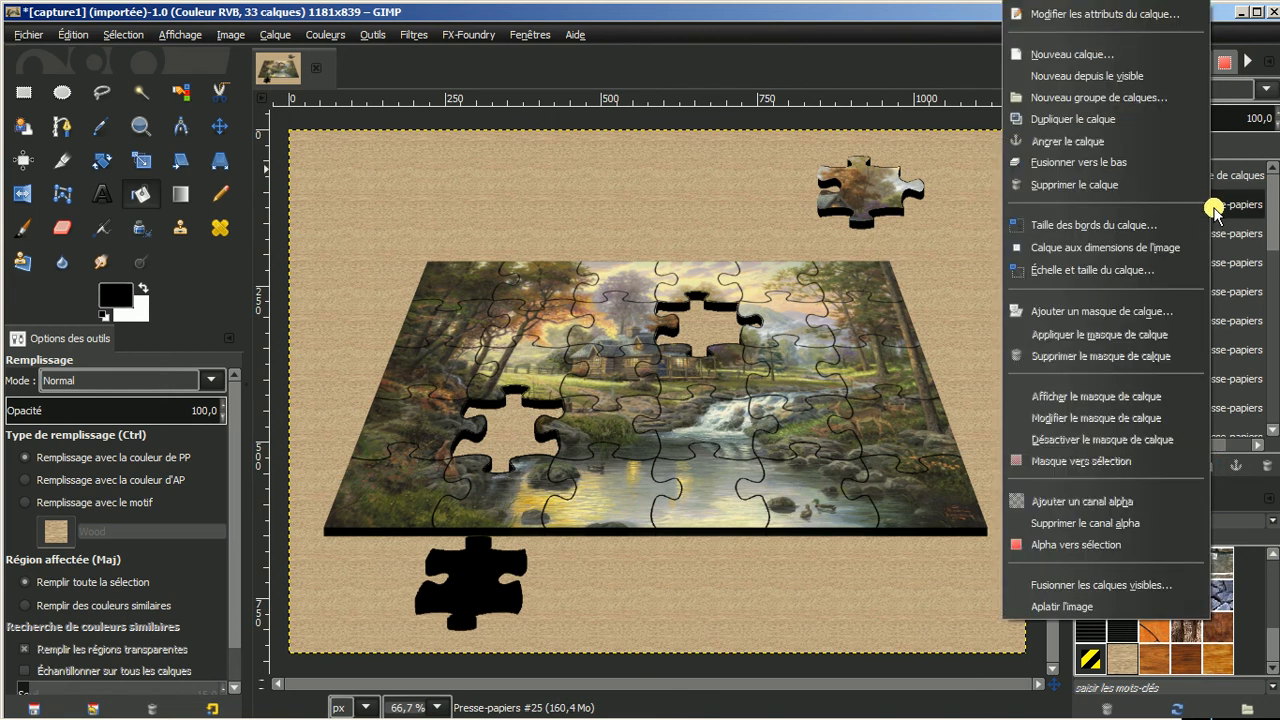
pyautogui.click(1101, 585)
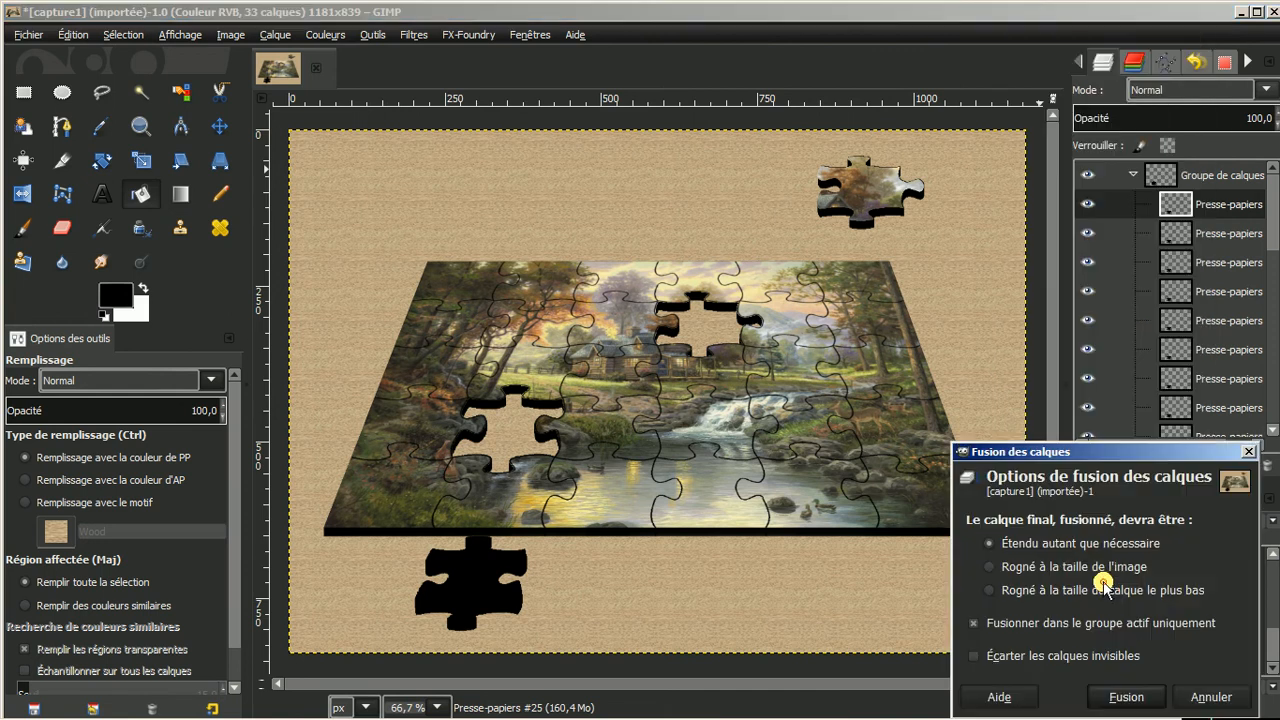
pyautogui.click(1120, 697)
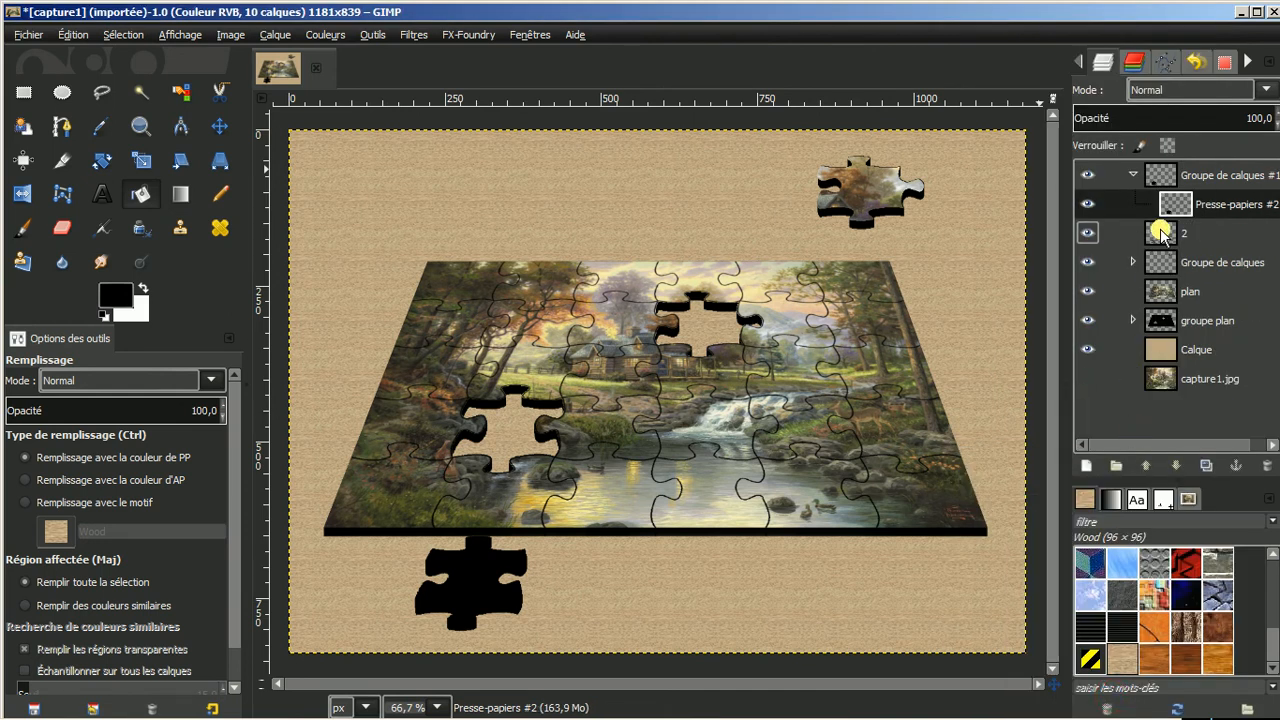
pyautogui.click(1133, 175)
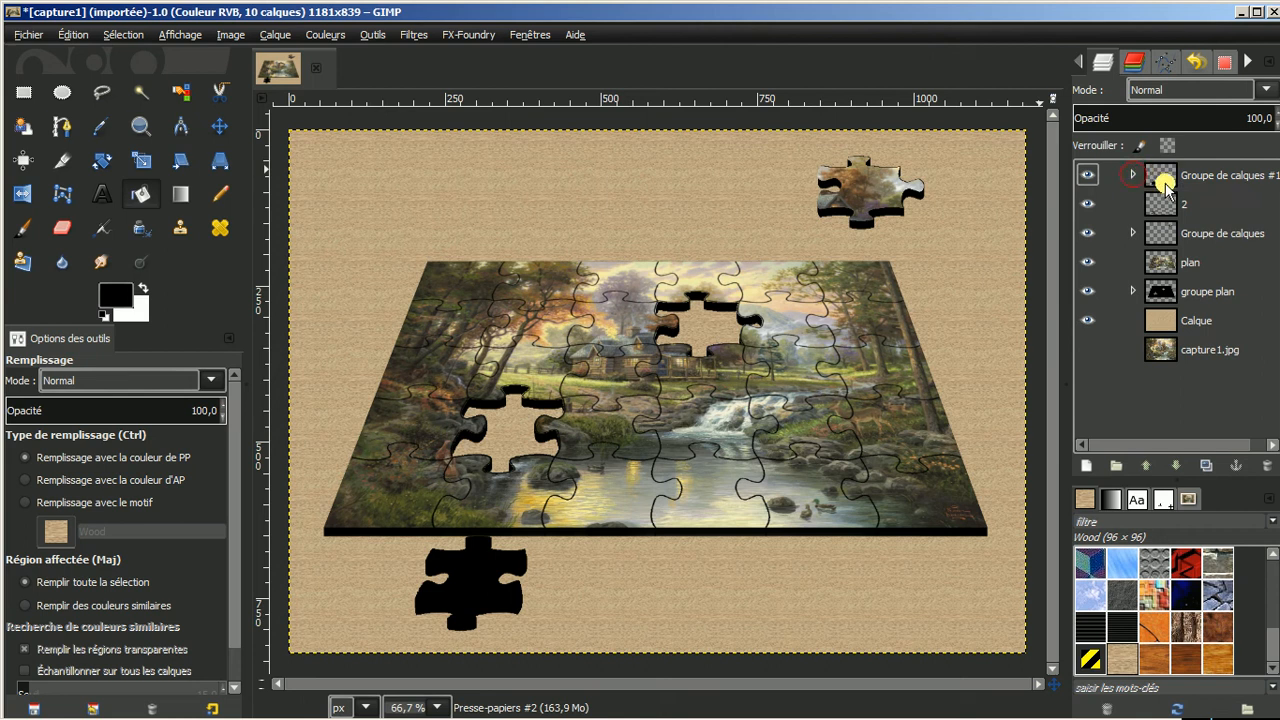
# Raise layer 2 above Groupe de calques #1 so the picture piece covers its black thickness
pyautogui.click(1186, 204)
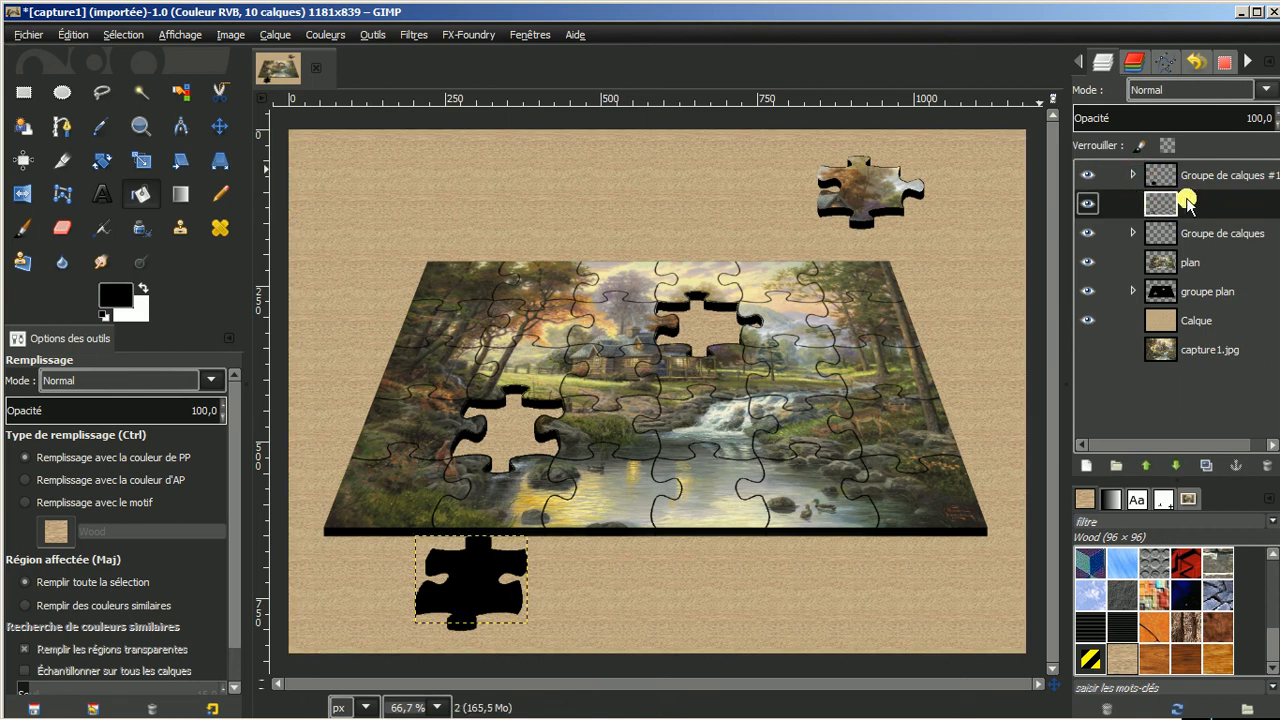
pyautogui.click(1146, 465)
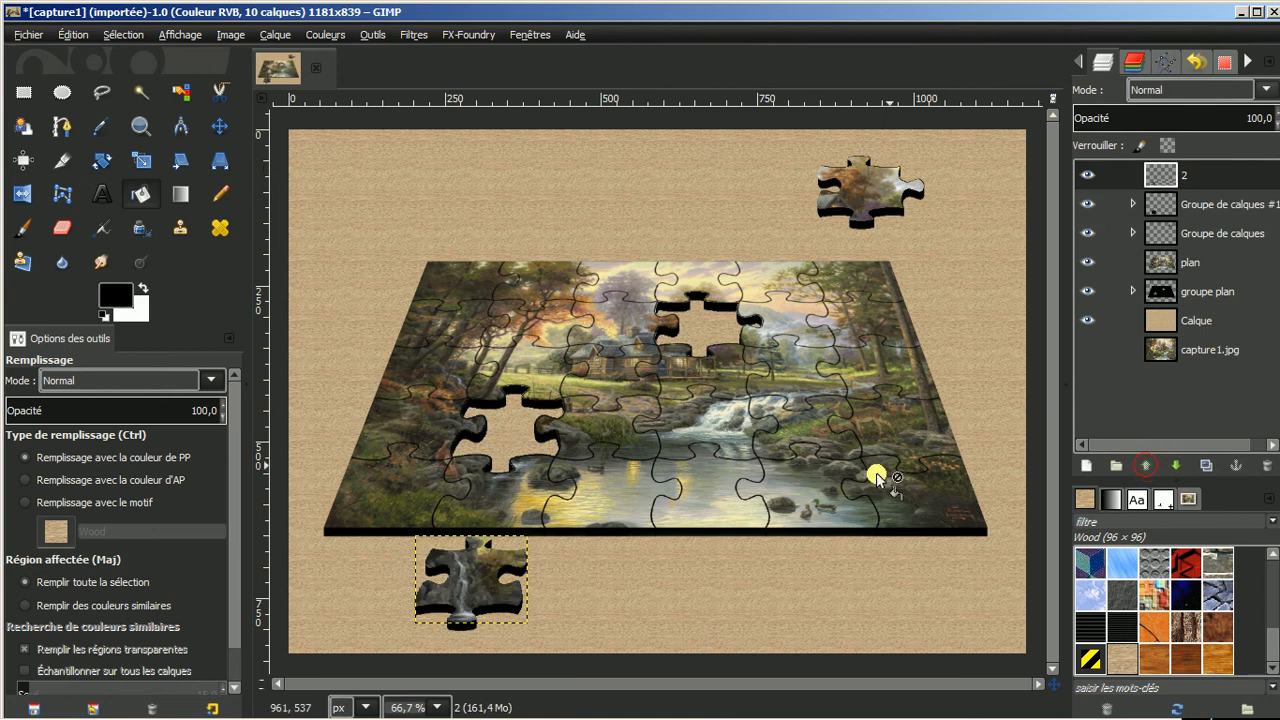
# Cut layer 2 and paste it as a new layer inside Groupe de calques #1, above its black thickness layer
pyautogui.moveTo(1160, 176); pyautogui.dragTo(1198, 170)
pyautogui.rightClick(1200, 172)
pyautogui.click(1213, 172)
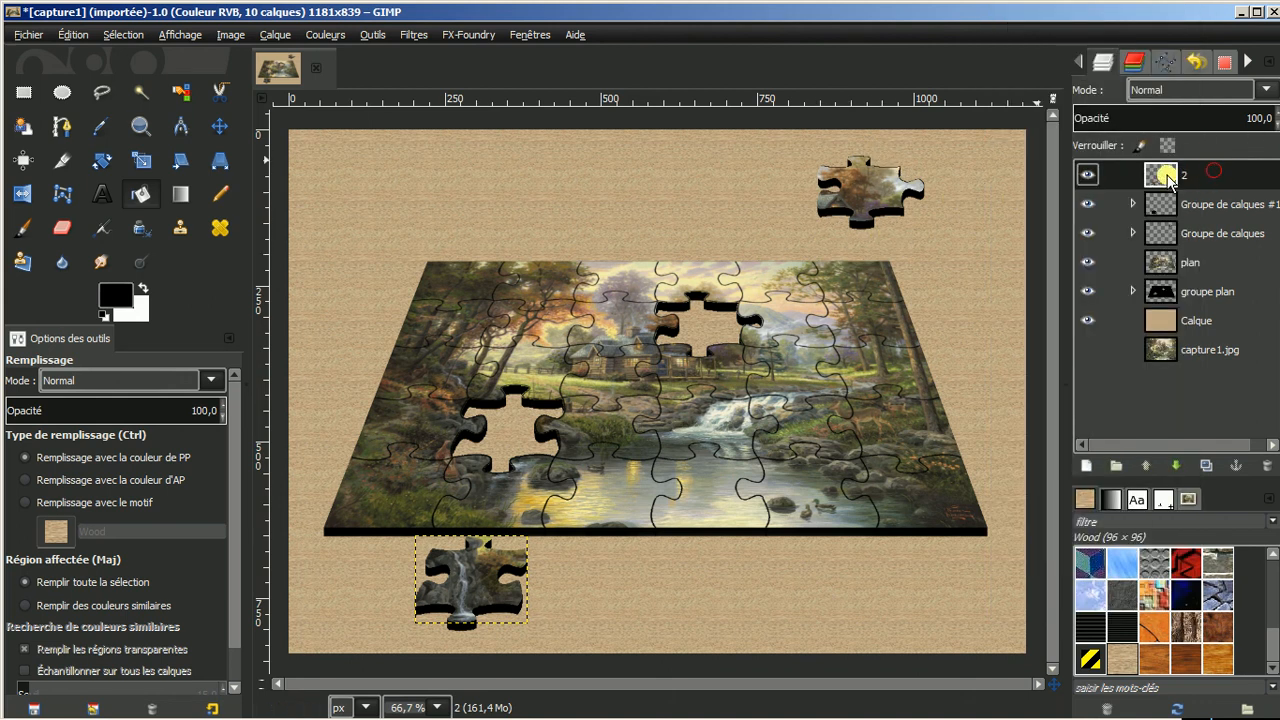
pyautogui.click(73, 34)
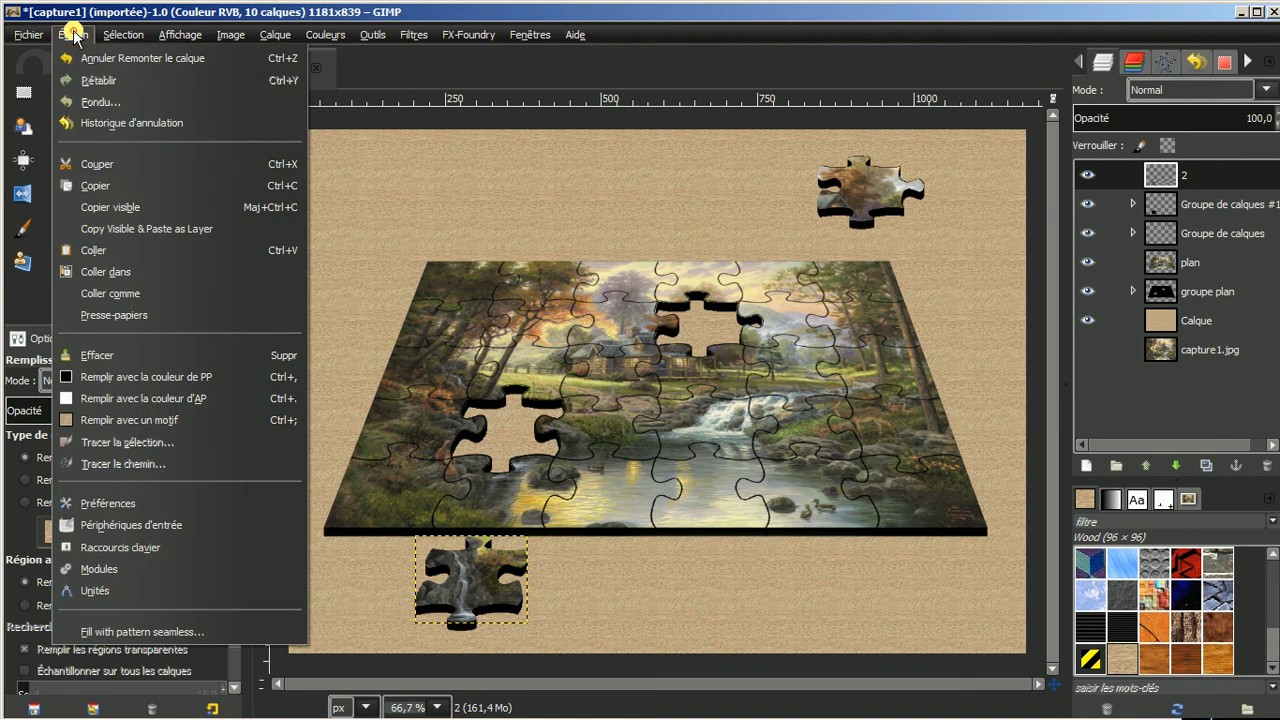
pyautogui.click(112, 164)
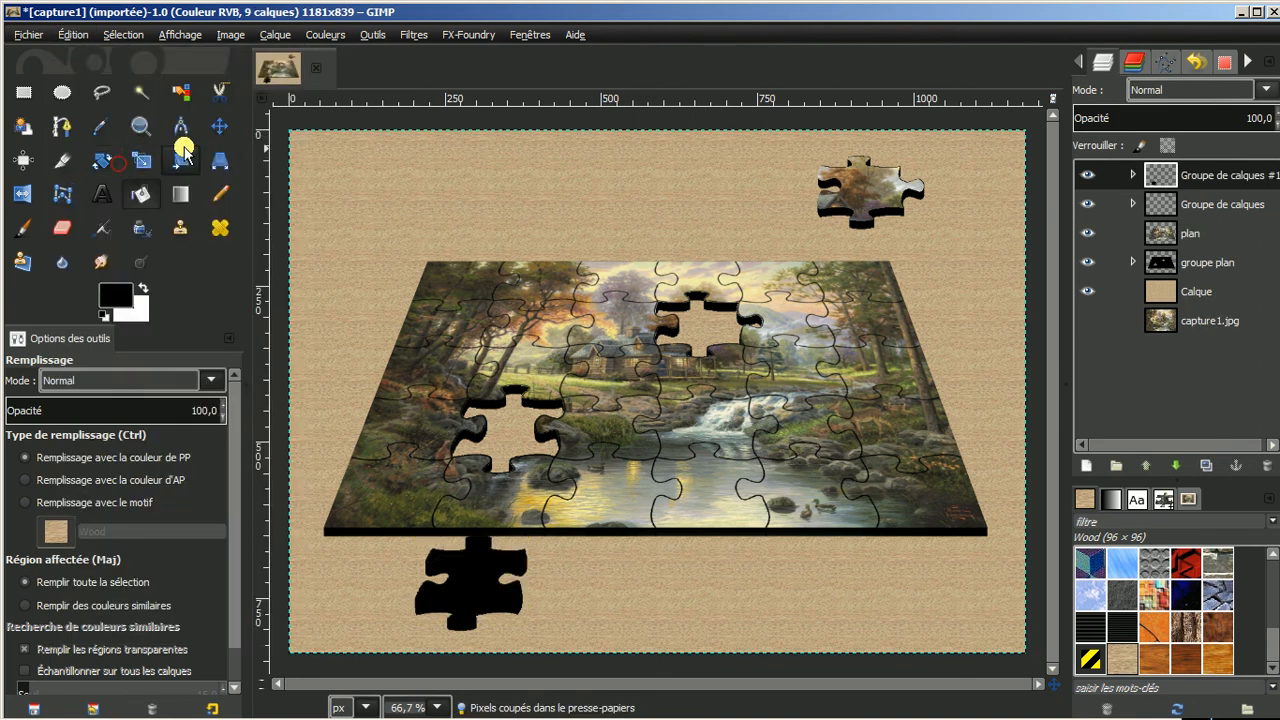
pyautogui.click(1136, 175)
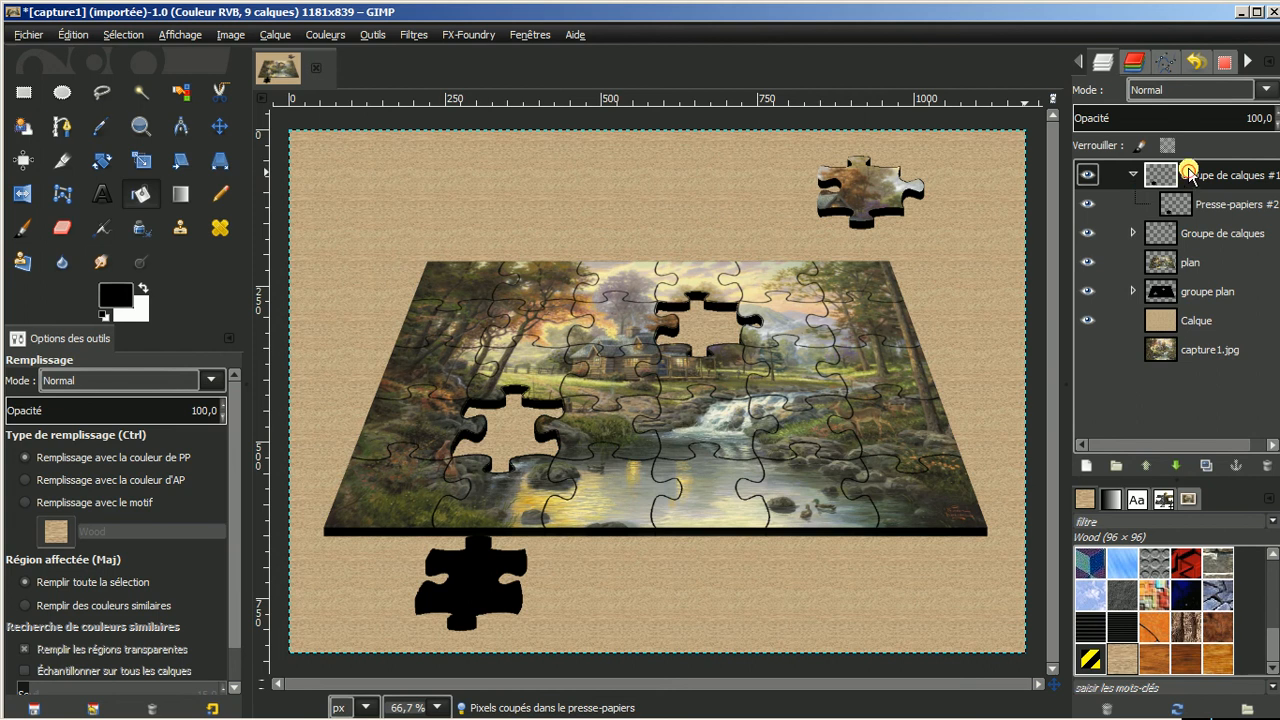
pyautogui.click(63, 34)
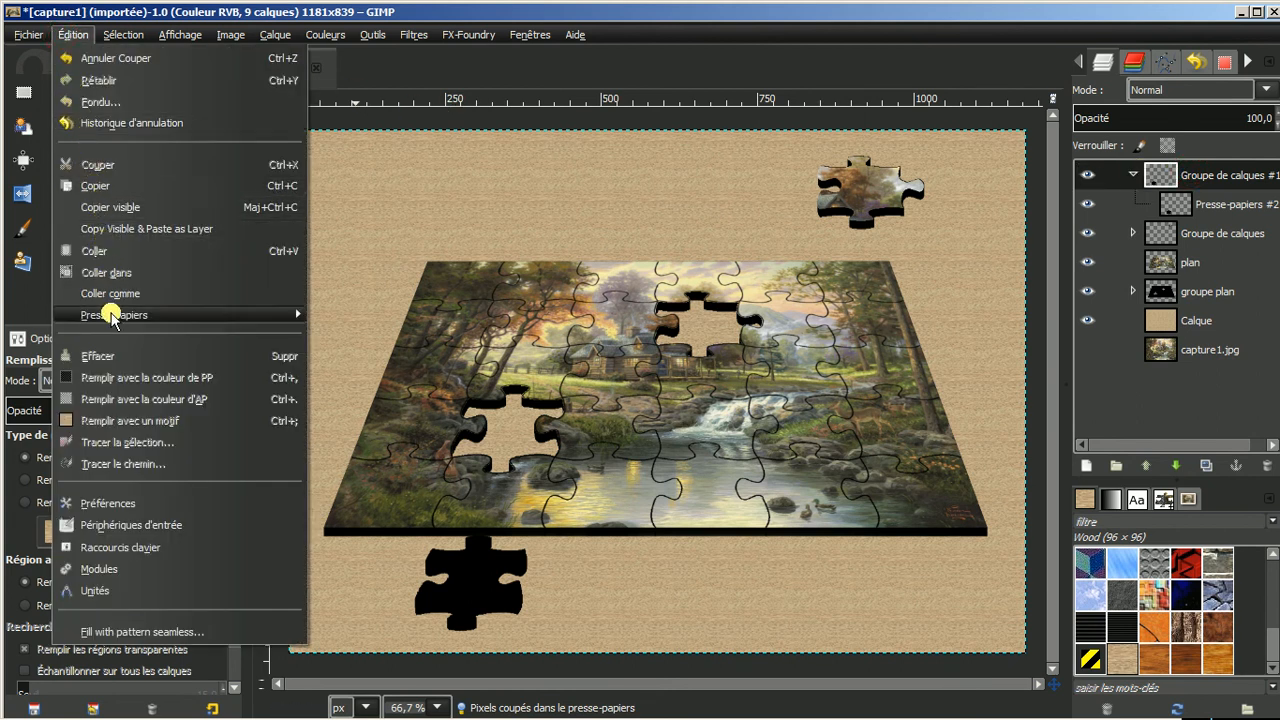
pyautogui.moveTo(263, 294)
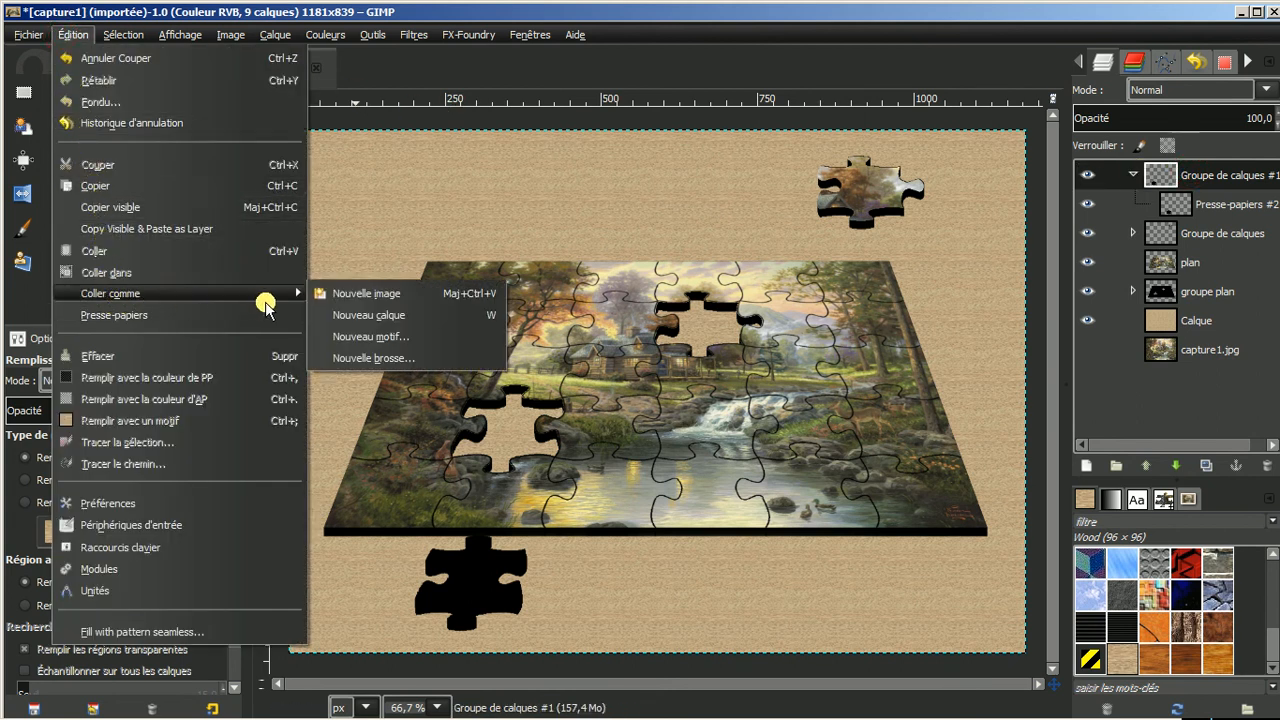
pyautogui.click(349, 318)
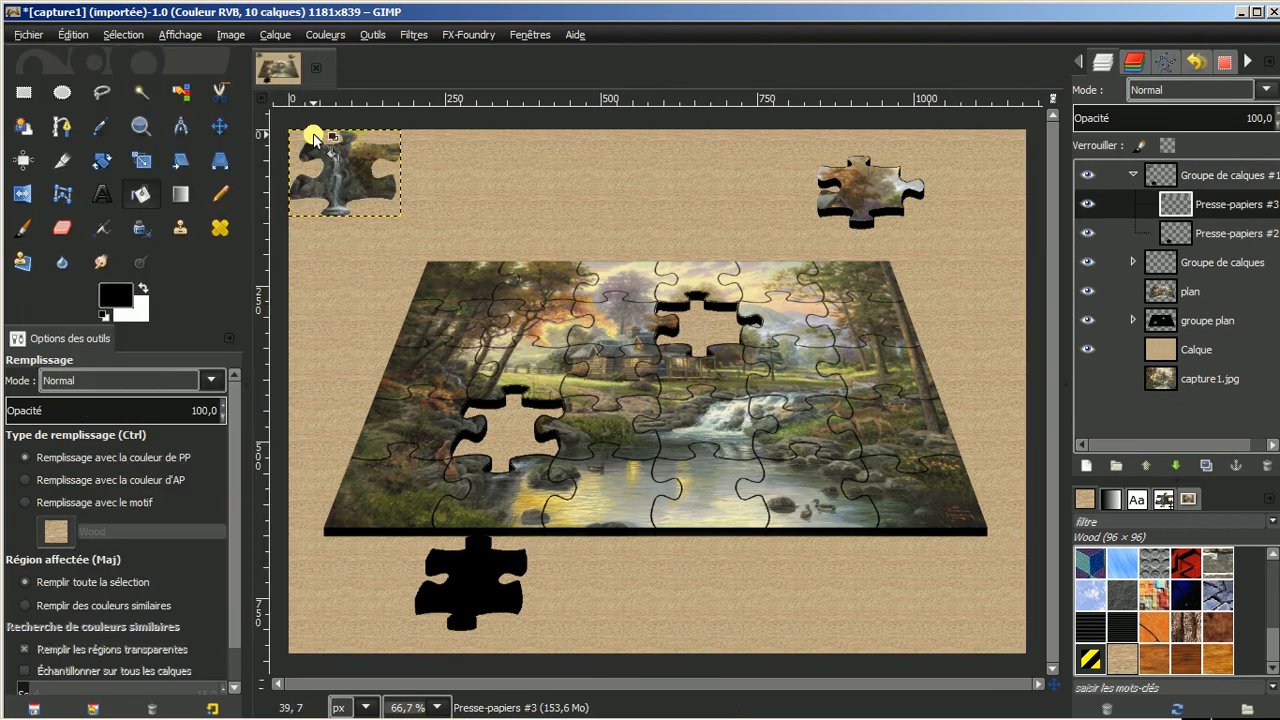
# Move the pasted waterfall piece onto its black thickness below the board, merge it down, and collapse Groupe de calques #1
pyautogui.click(219, 125)
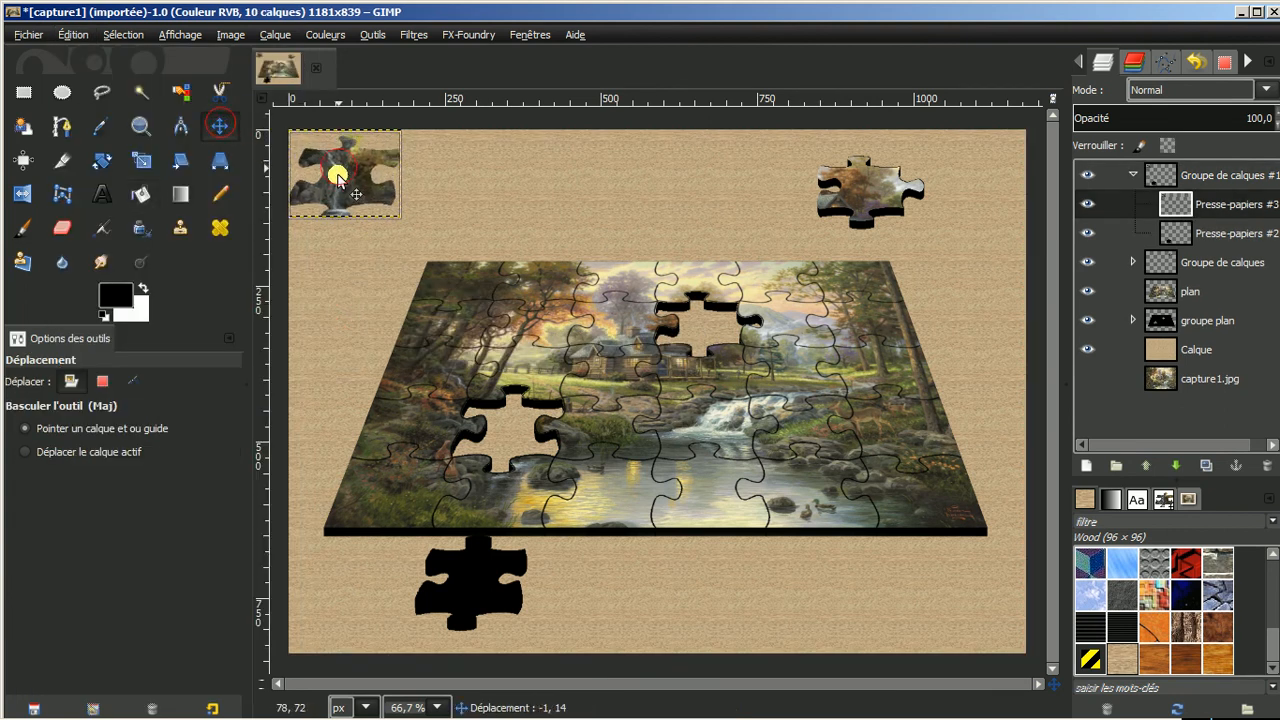
pyautogui.moveTo(331, 171); pyautogui.dragTo(465, 578)
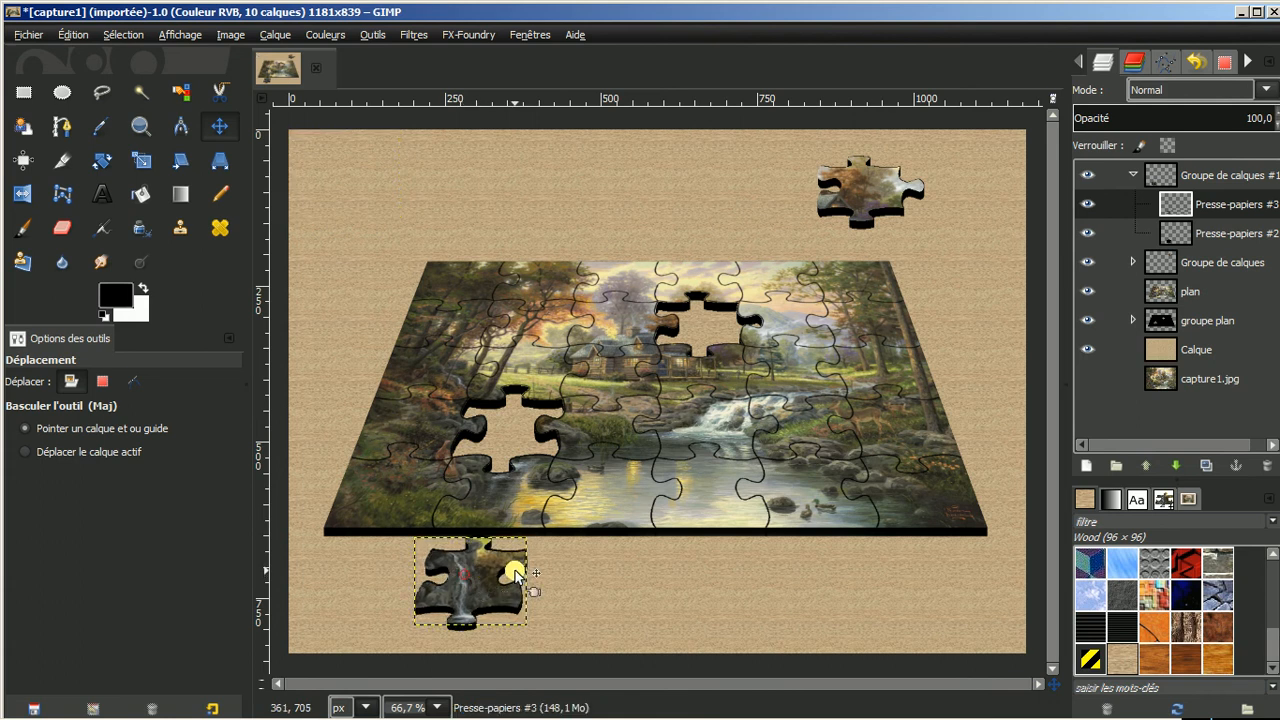
pyautogui.rightClick(1213, 204)
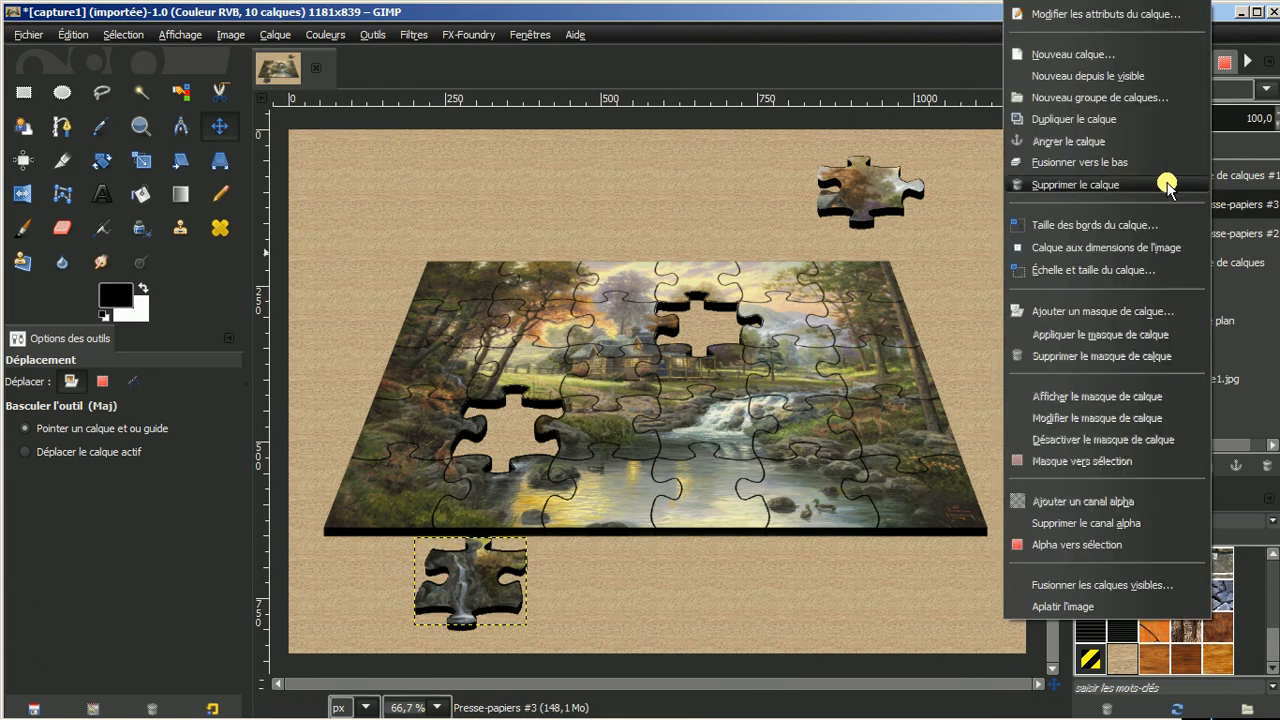
pyautogui.click(1118, 163)
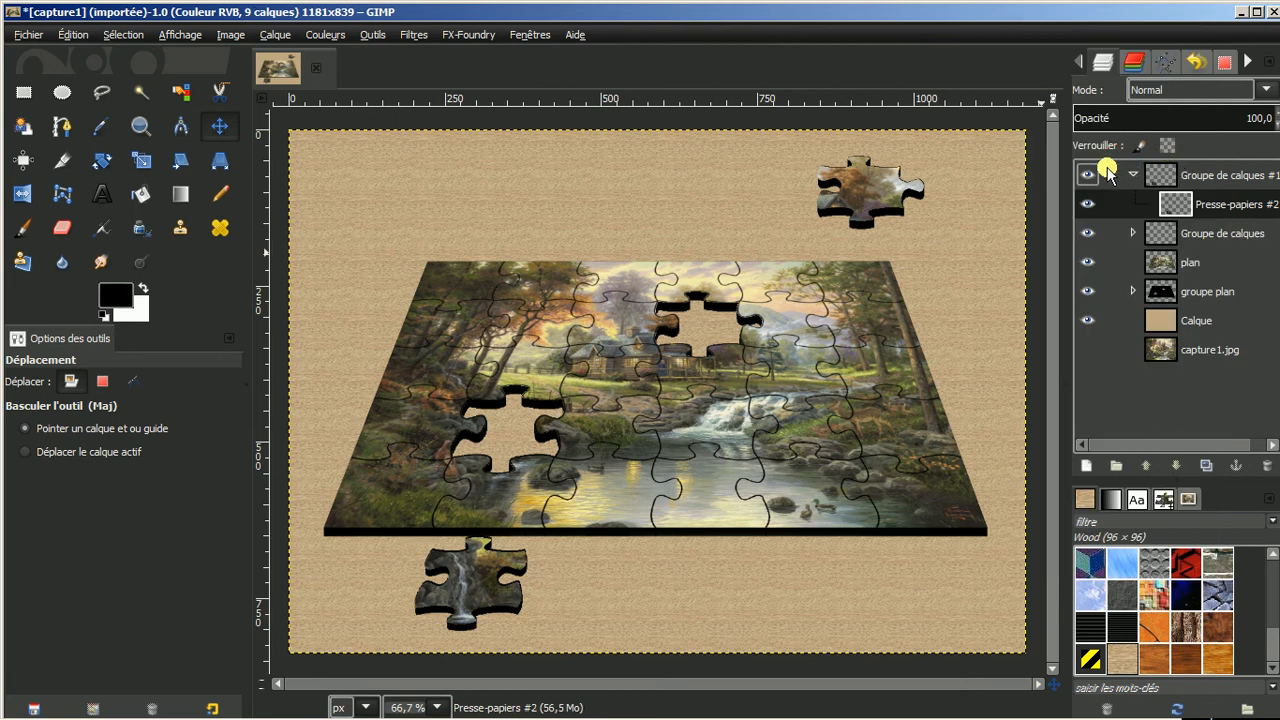
pyautogui.click(1133, 175)
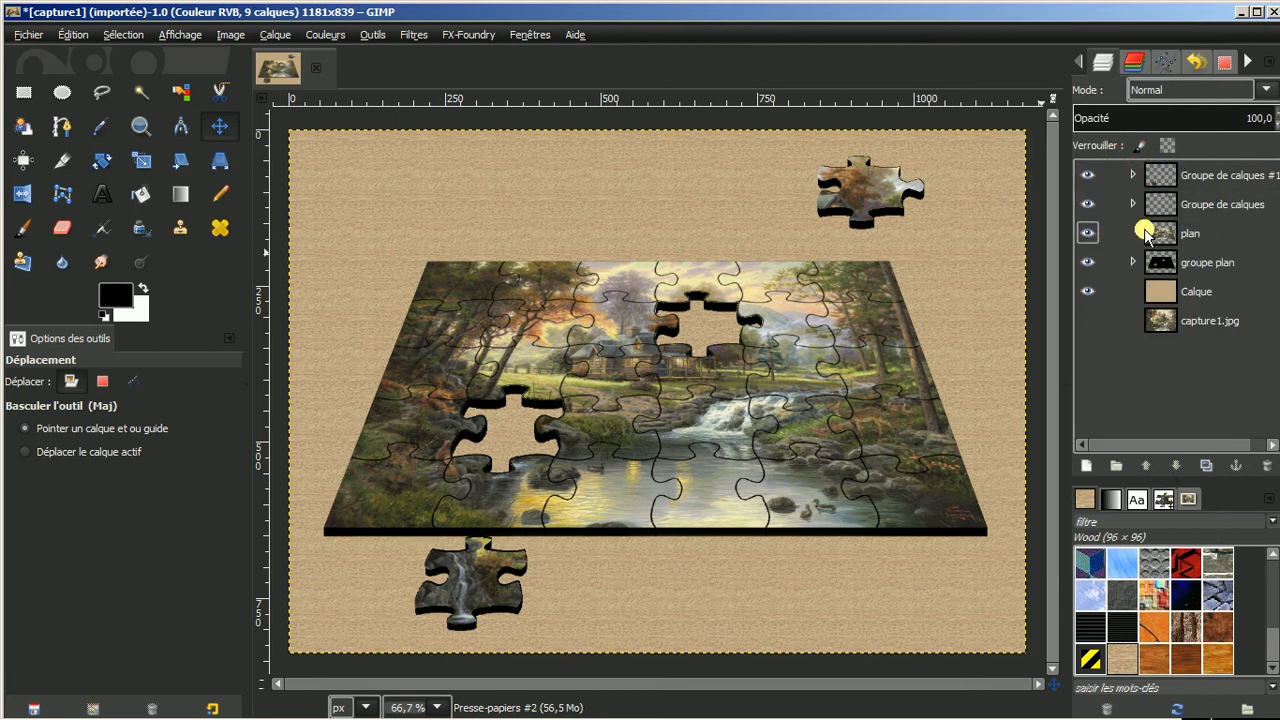
# Toggle the visibility of plan, Groupe de calques and Groupe de calques #1 to check which puzzle part each contains
pyautogui.click(1085, 232)
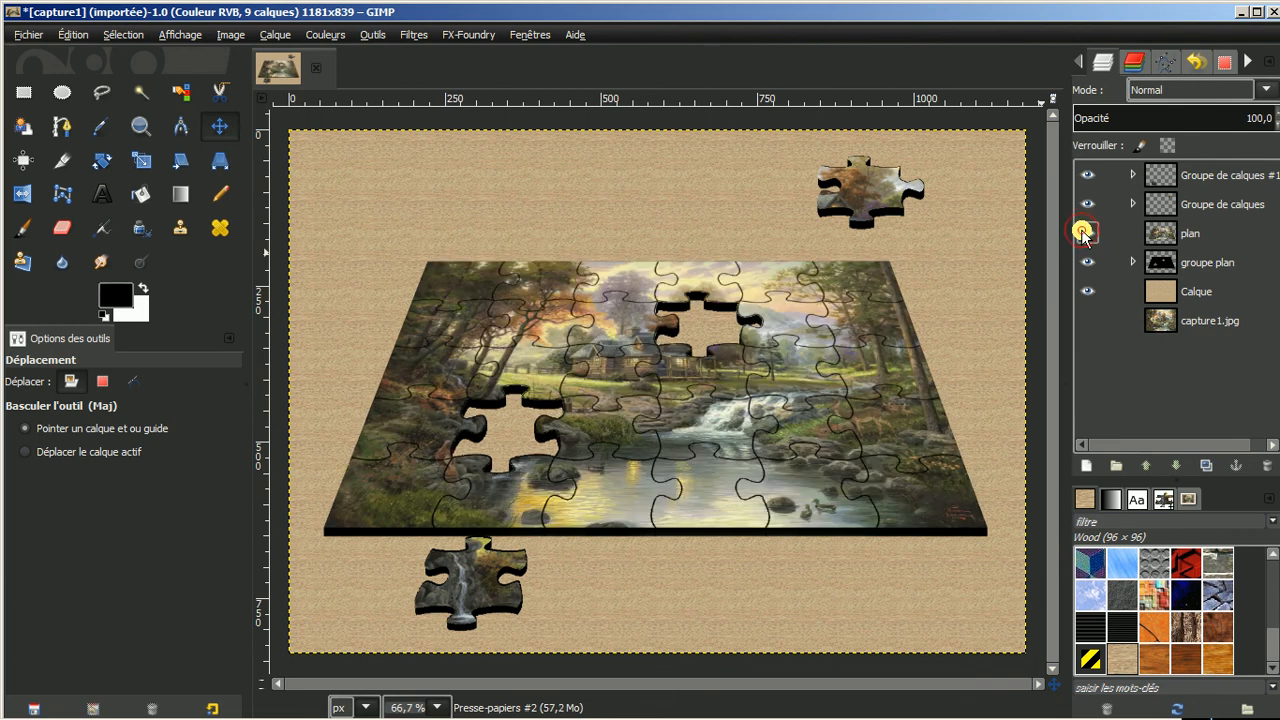
pyautogui.click(1084, 232)
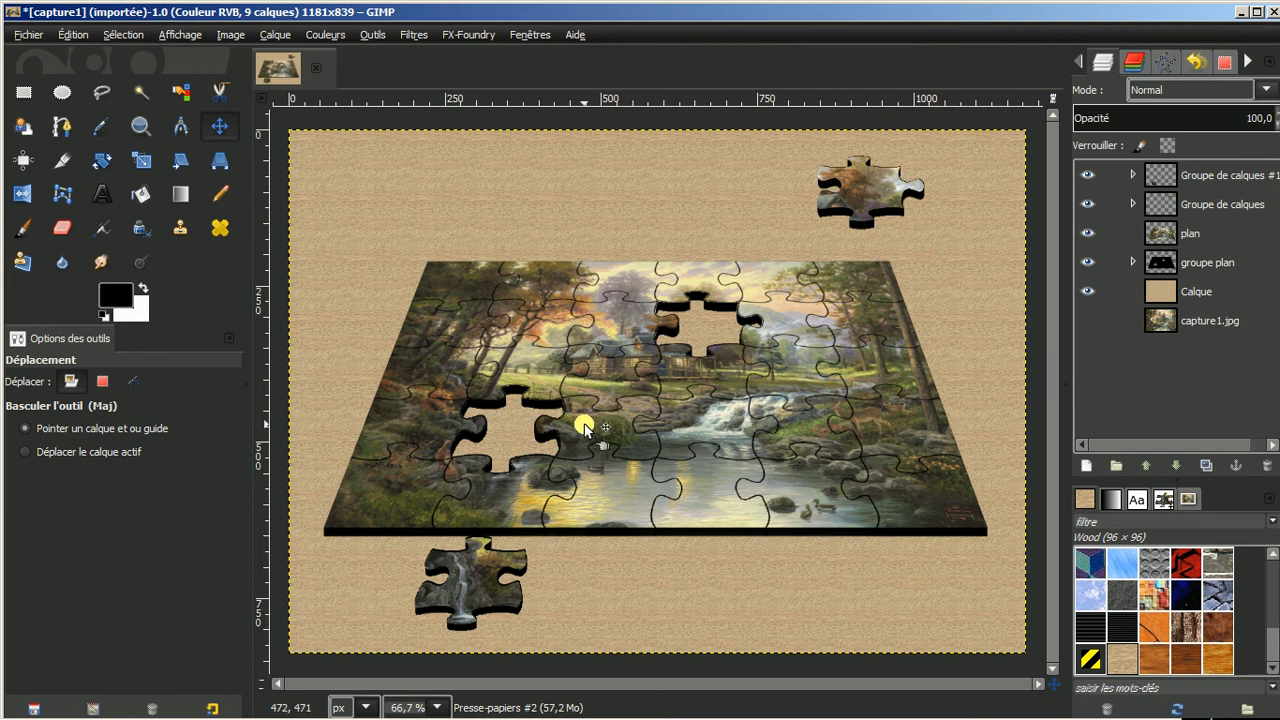
pyautogui.click(1085, 204)
pyautogui.click(1085, 204)
pyautogui.click(1093, 175)
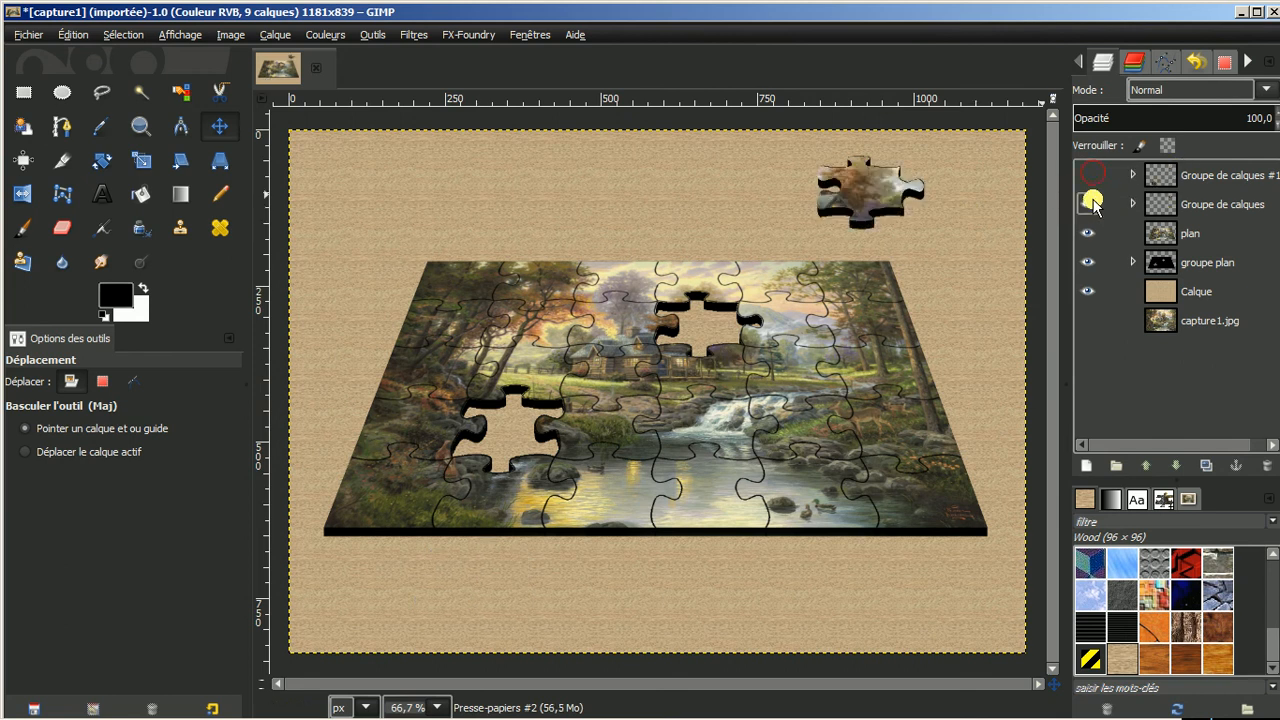
pyautogui.click(1089, 175)
pyautogui.click(1090, 203)
pyautogui.click(1090, 204)
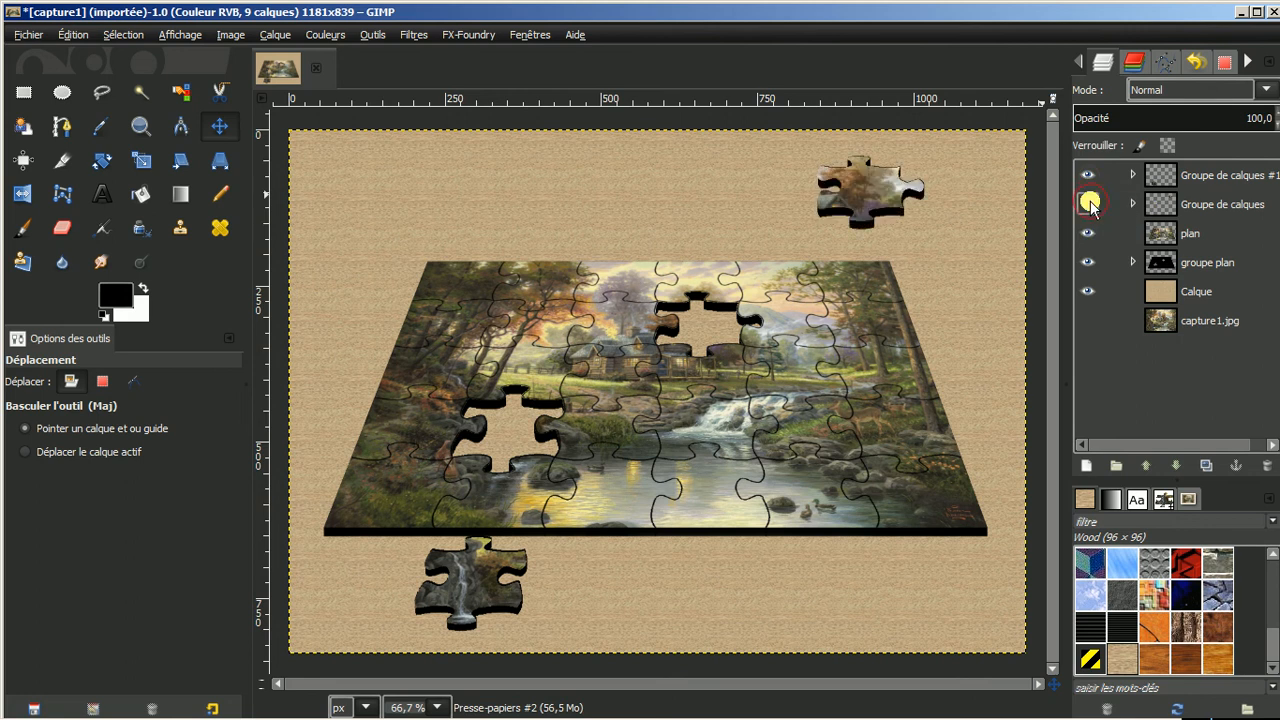
# Rotate Groupe de calques by about -29.60° around the image centre
pyautogui.click(1182, 201)
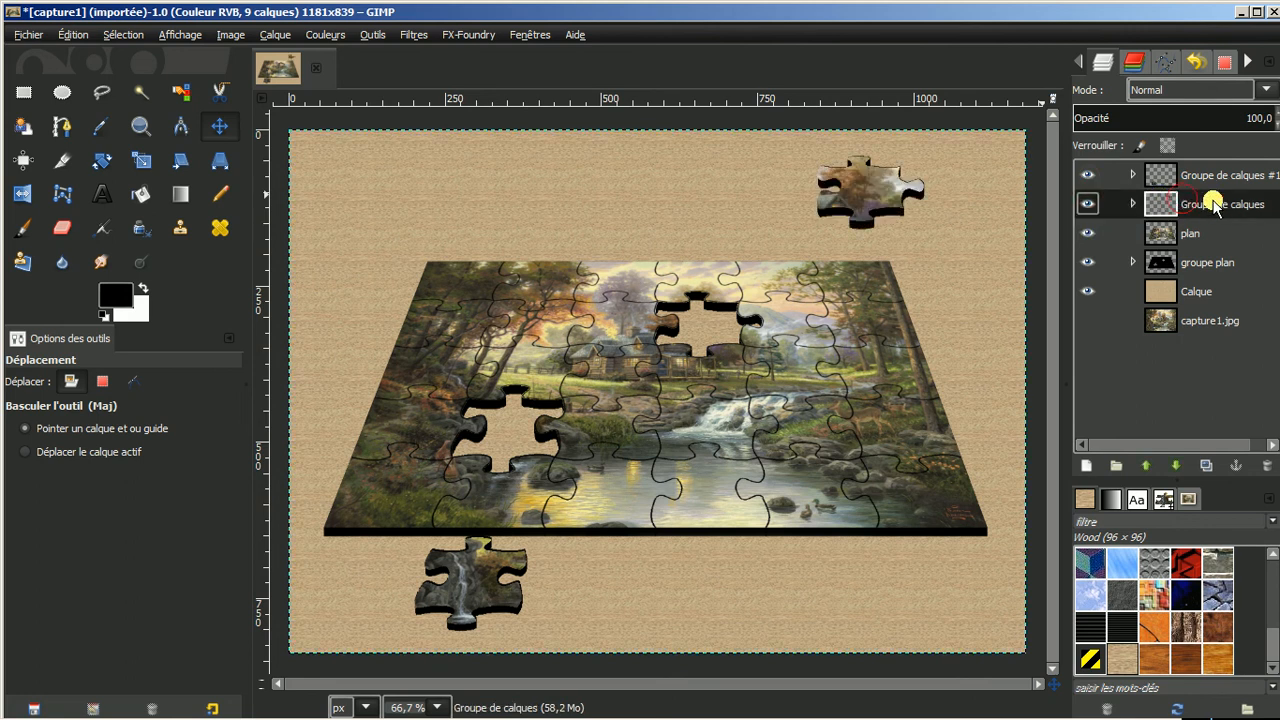
pyautogui.click(102, 160)
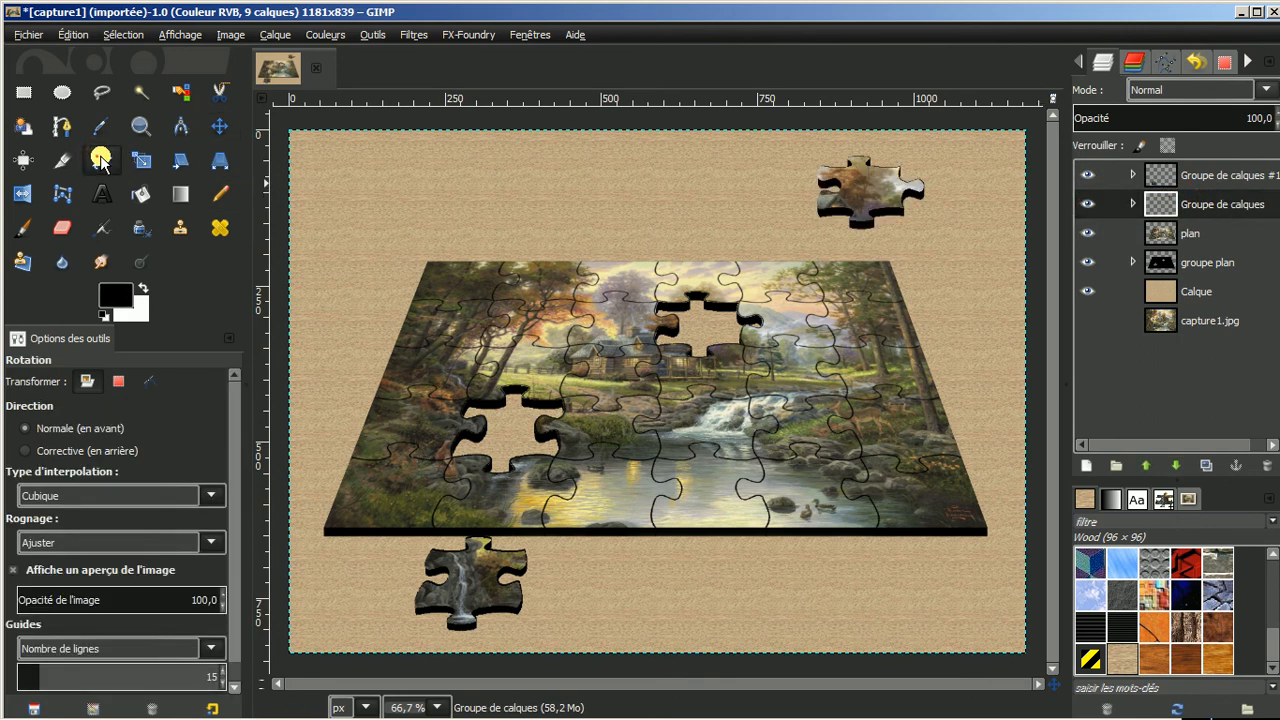
pyautogui.click(830, 197)
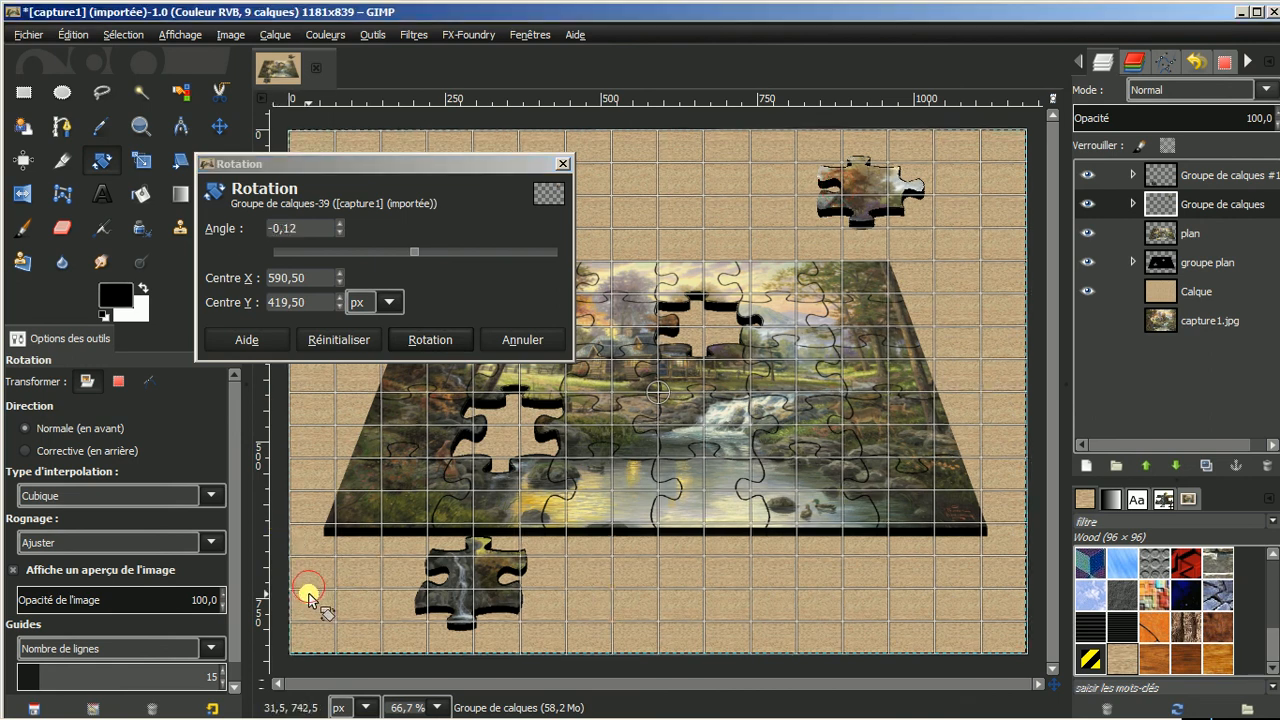
pyautogui.moveTo(308, 597); pyautogui.dragTo(488, 663)
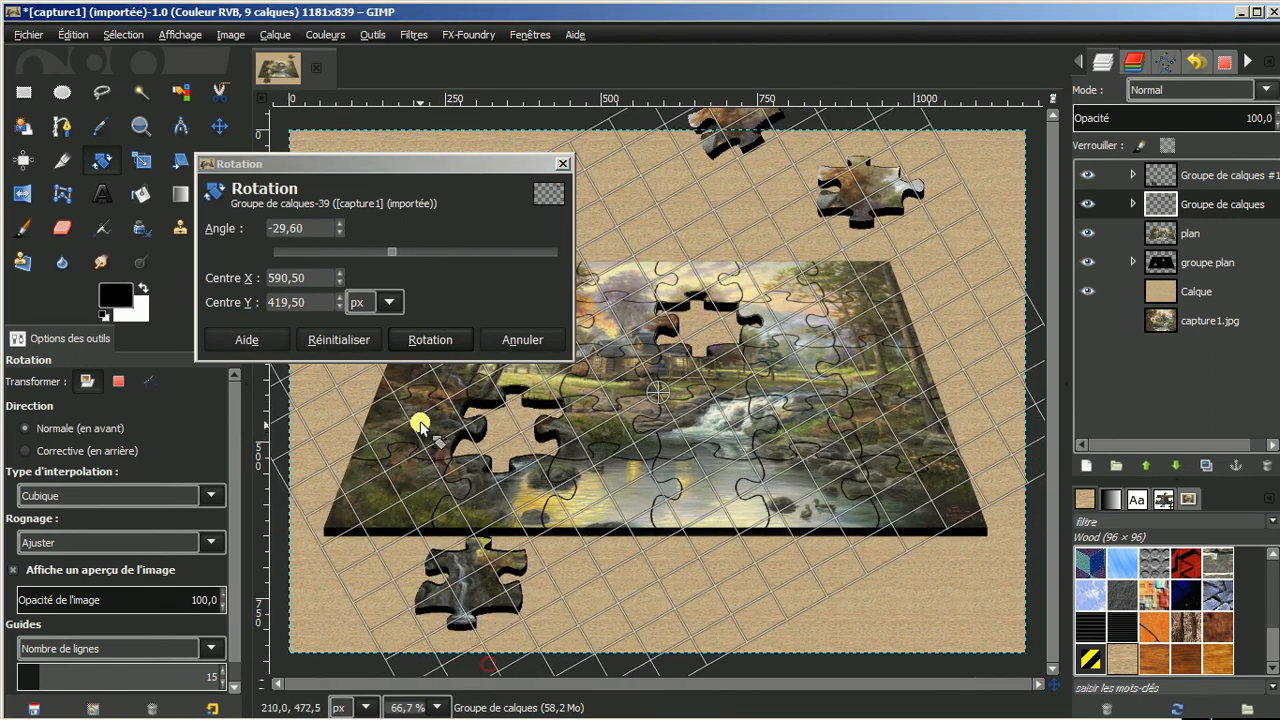
pyautogui.click(418, 340)
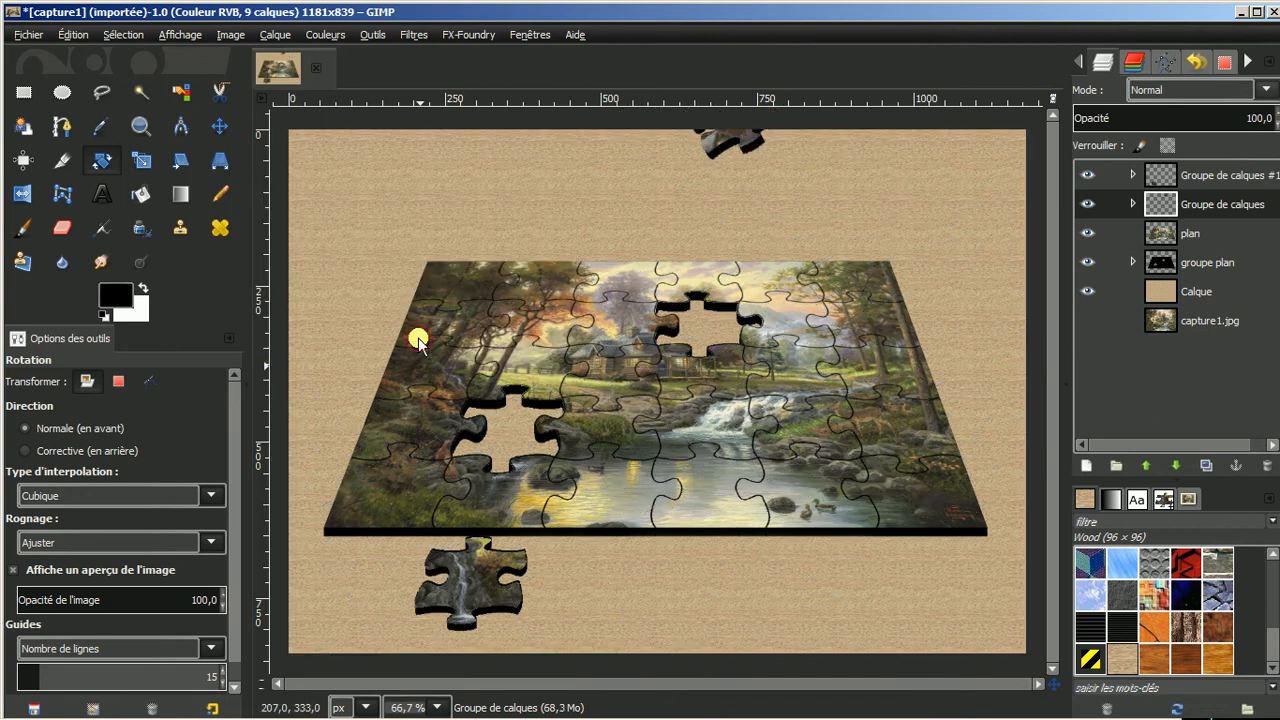
# Set the Move tool to move the active layer, then bring the rotated piece fully onto the wood above the board's far right corner
pyautogui.click(219, 127)
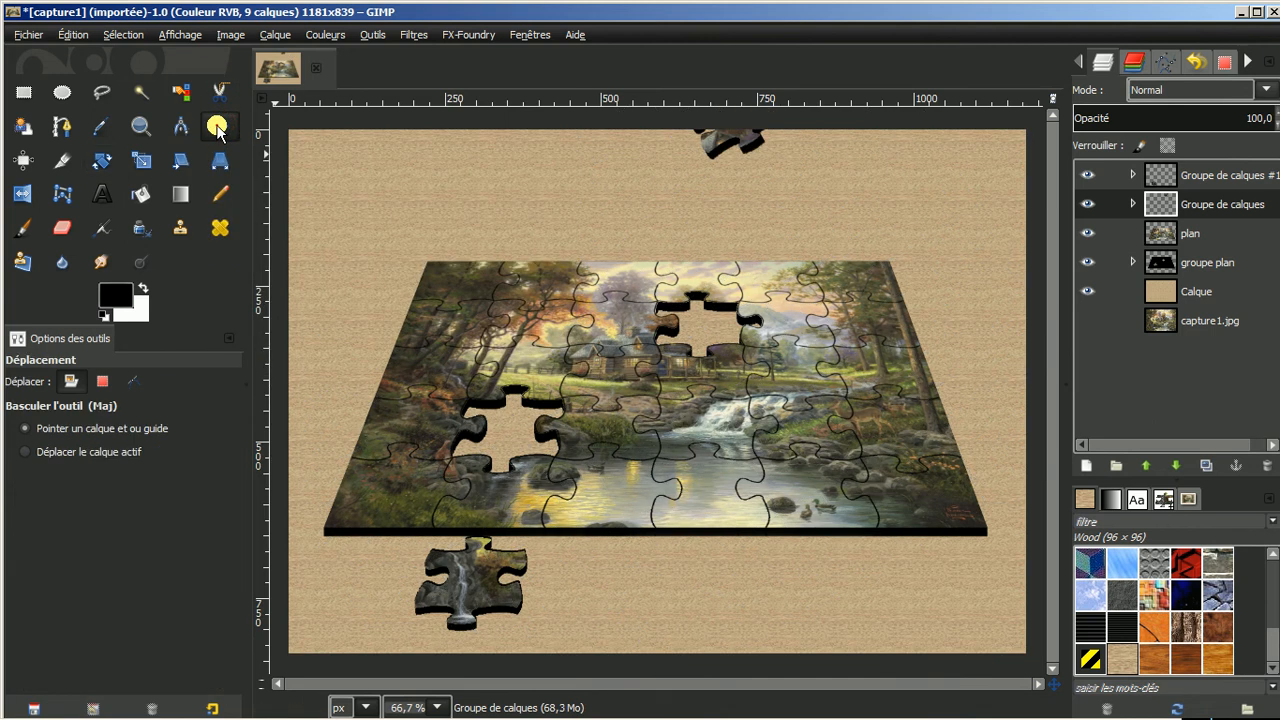
pyautogui.moveTo(719, 146); pyautogui.dragTo(722, 137)
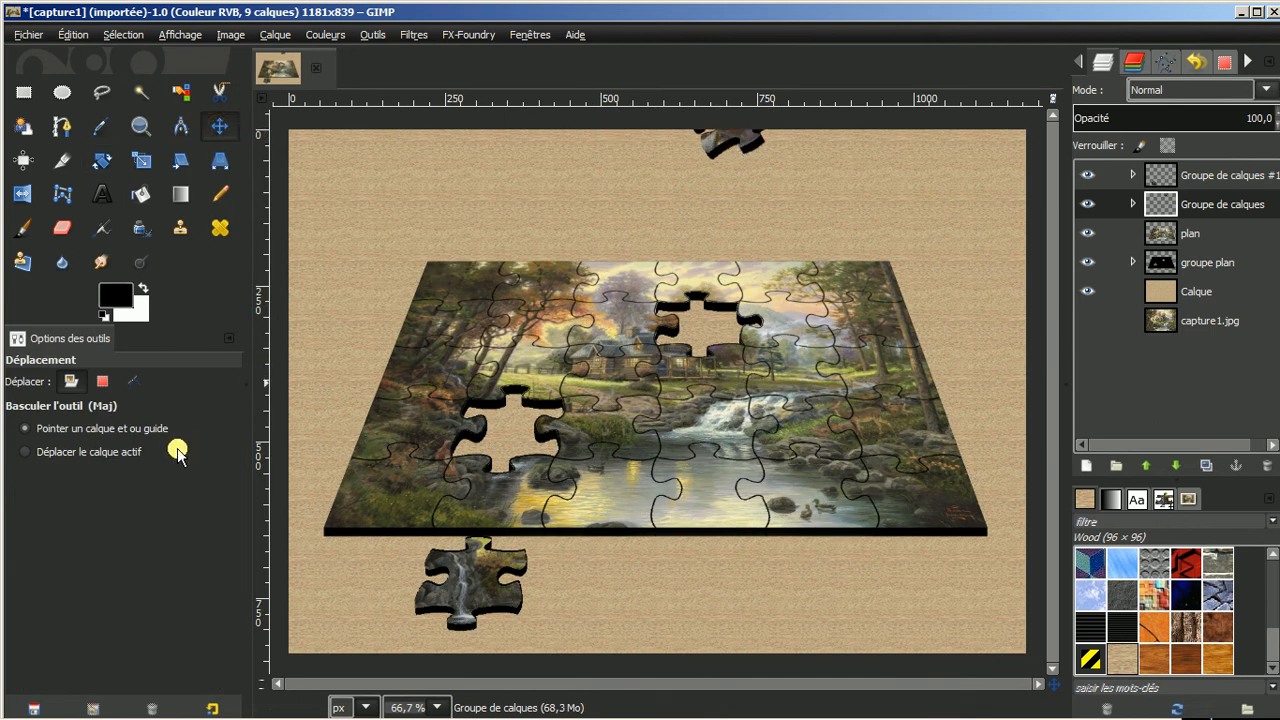
pyautogui.click(34, 453)
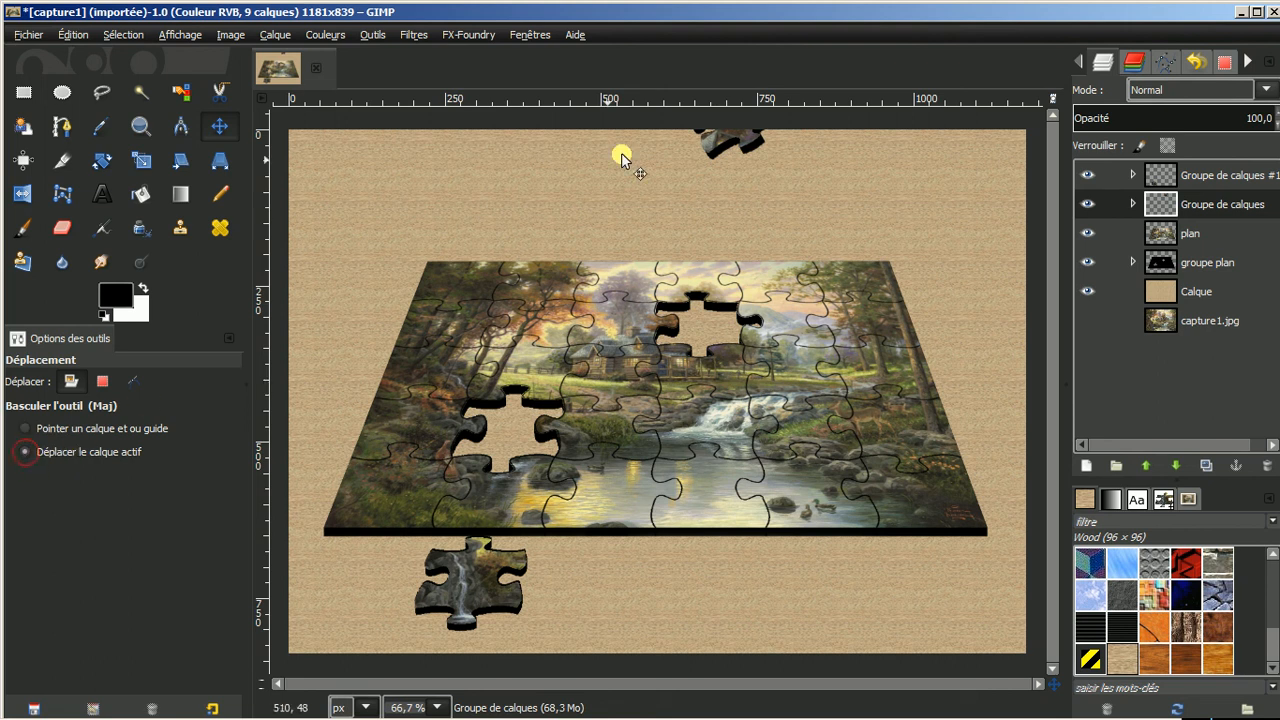
pyautogui.moveTo(722, 137); pyautogui.dragTo(810, 214)
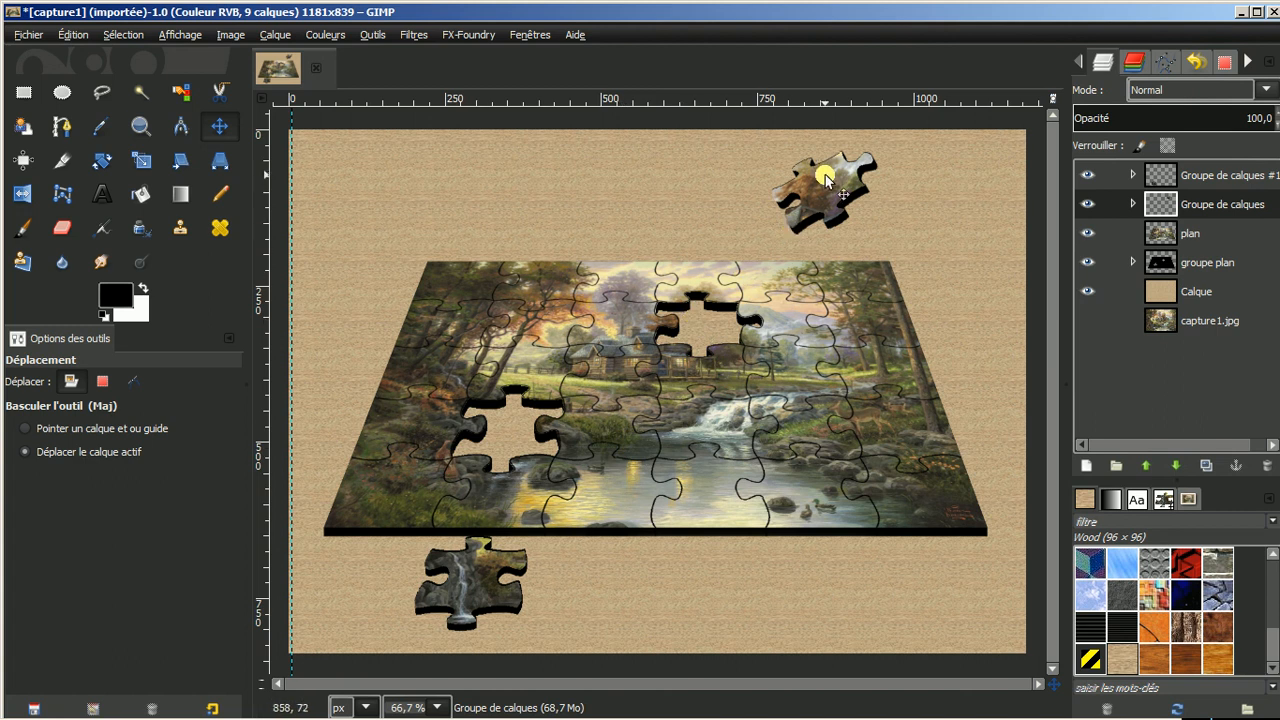
pyautogui.moveTo(824, 179); pyautogui.dragTo(791, 145)
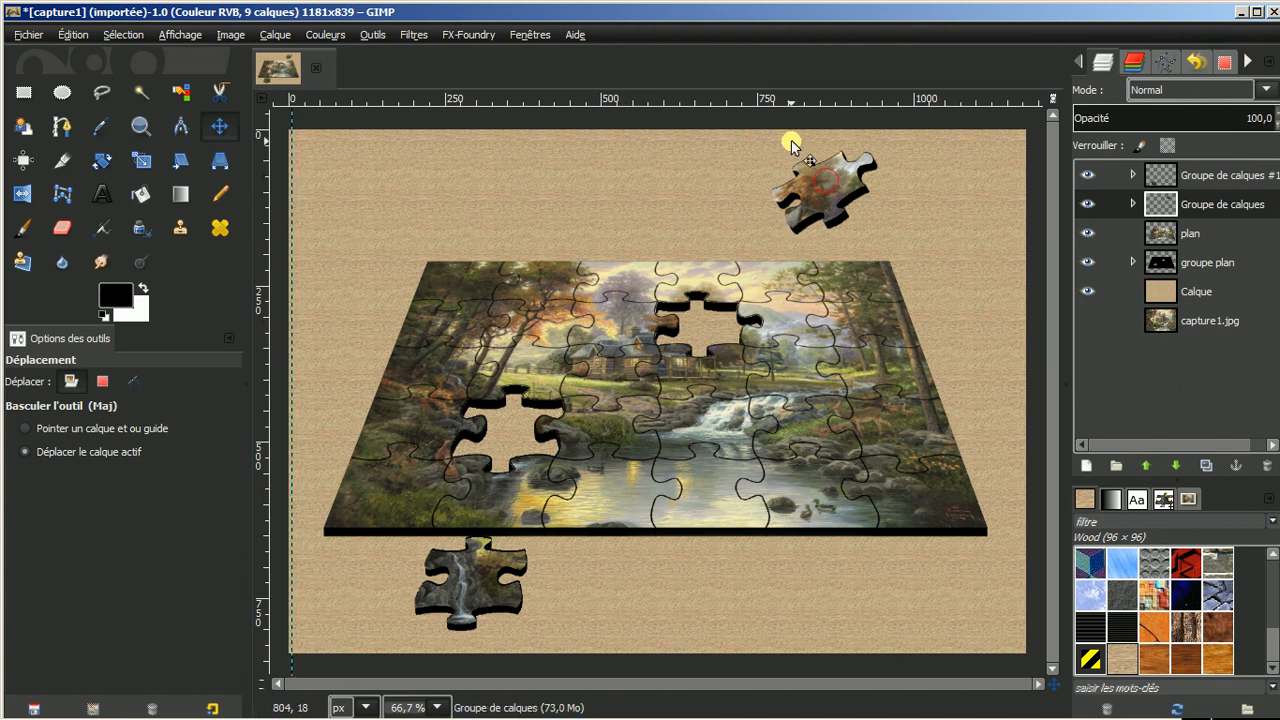
# Scale Groupe de calques down to about 1135 × 1033 px and move its piece back above the board's far right corner
pyautogui.click(141, 160)
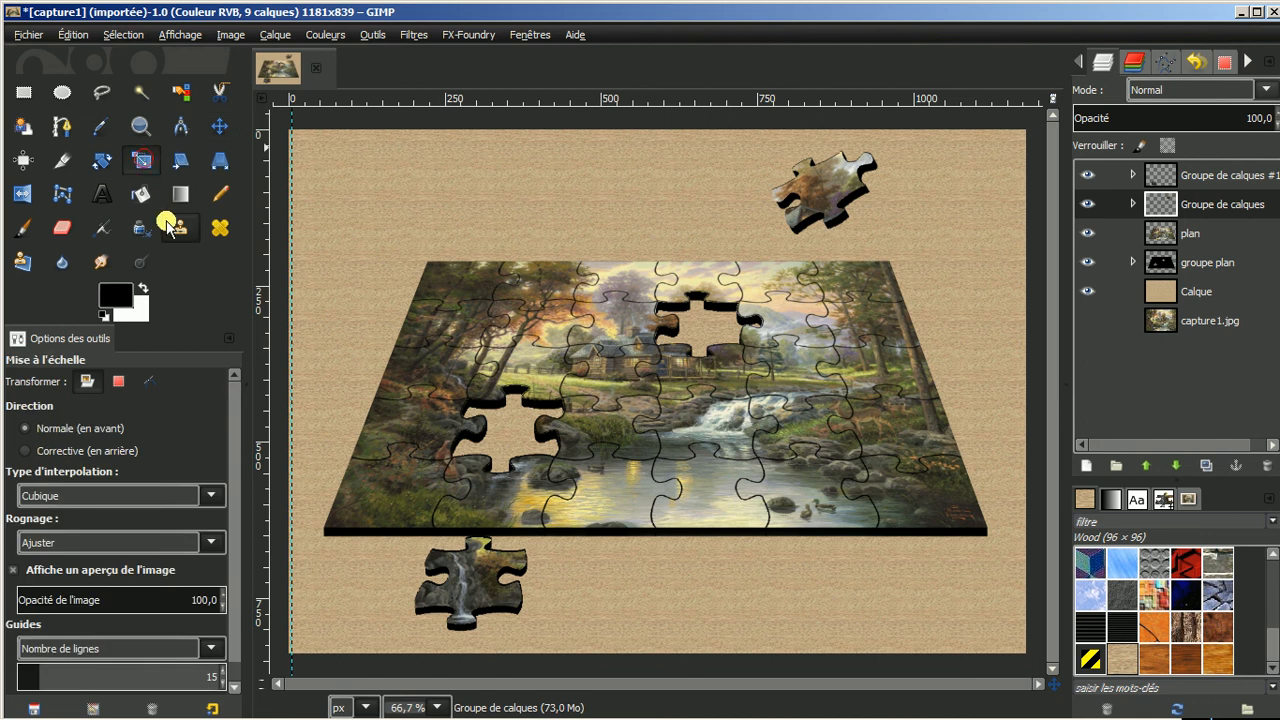
pyautogui.click(836, 191)
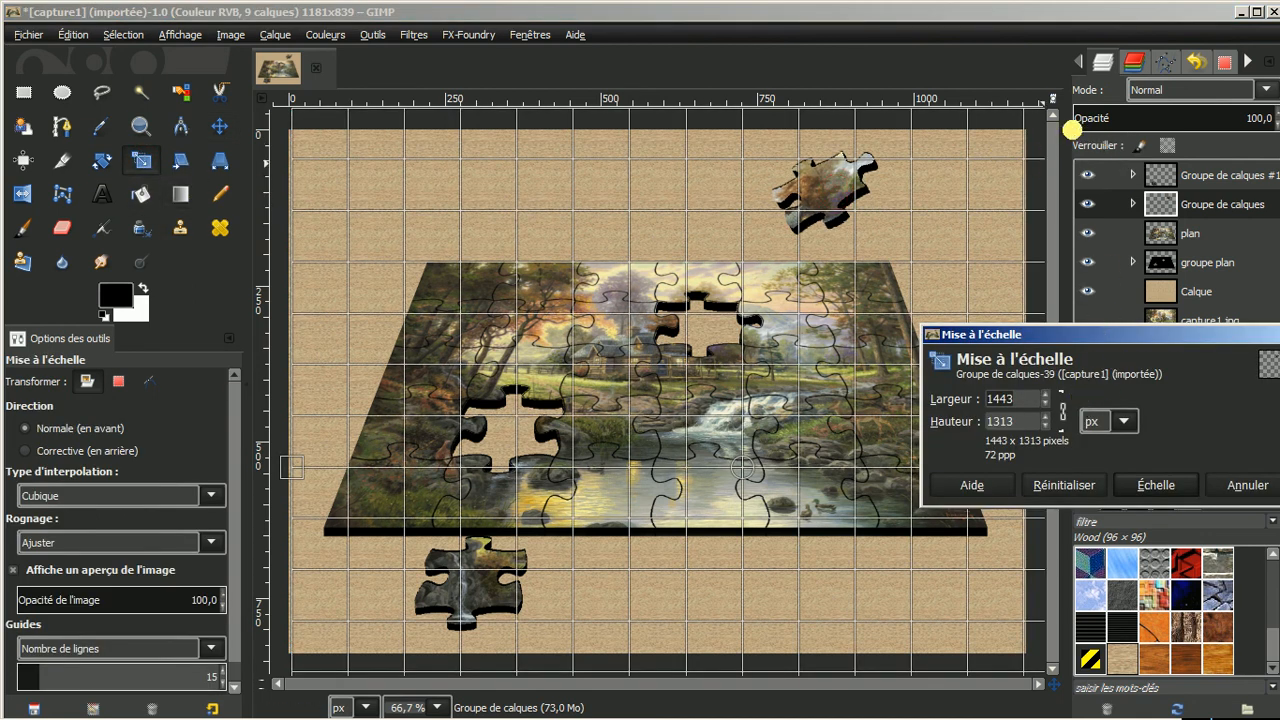
pyautogui.moveTo(1031, 121); pyautogui.dragTo(780, 255)
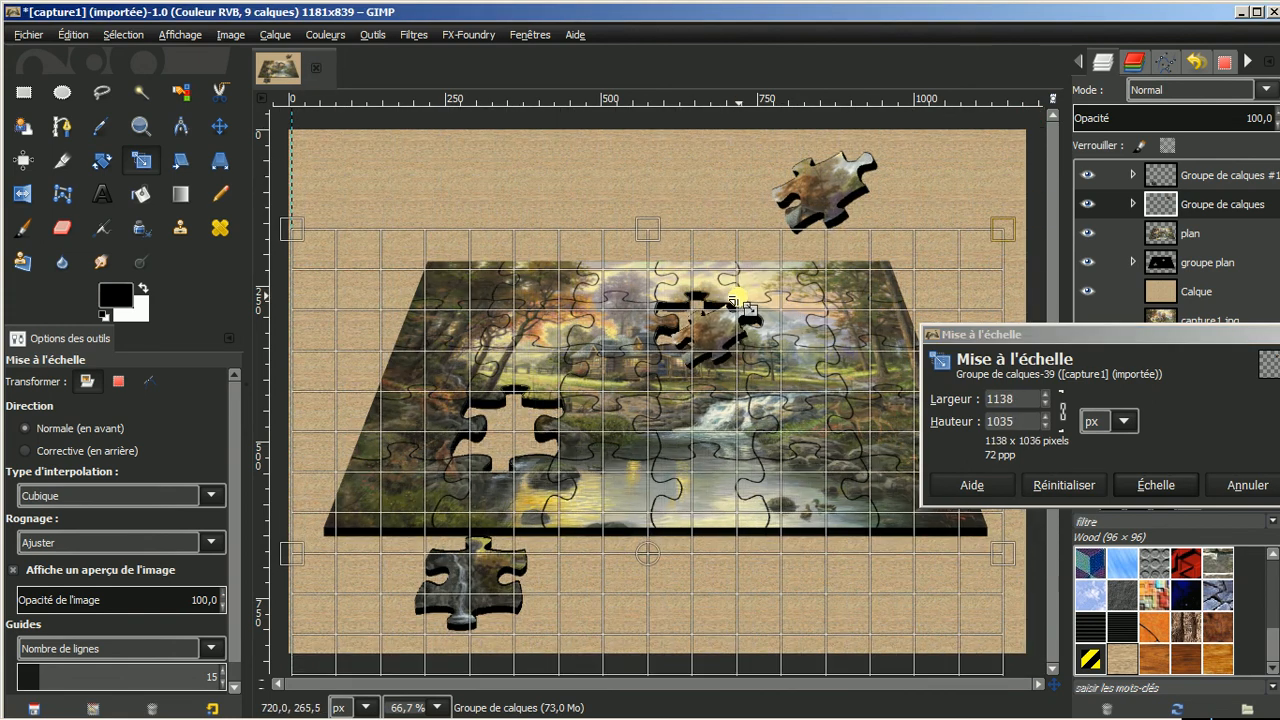
pyautogui.click(1153, 485)
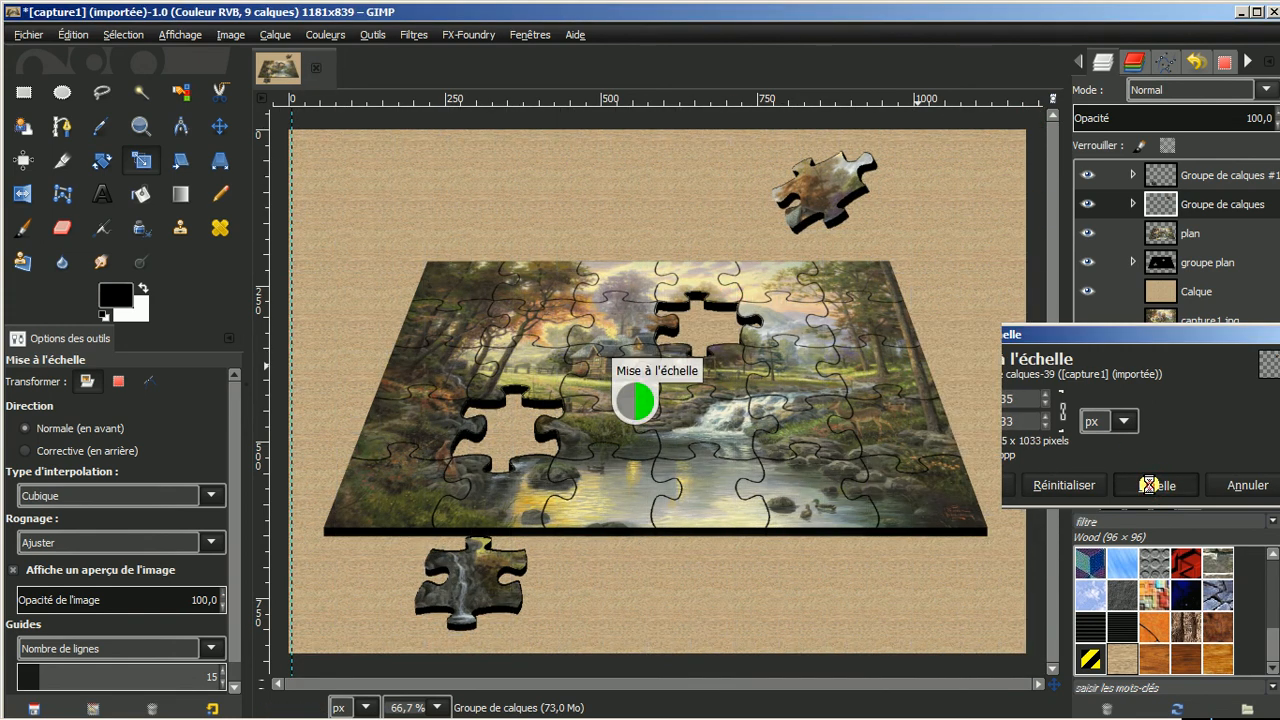
pyautogui.click(215, 125)
pyautogui.moveTo(704, 340); pyautogui.dragTo(831, 206)
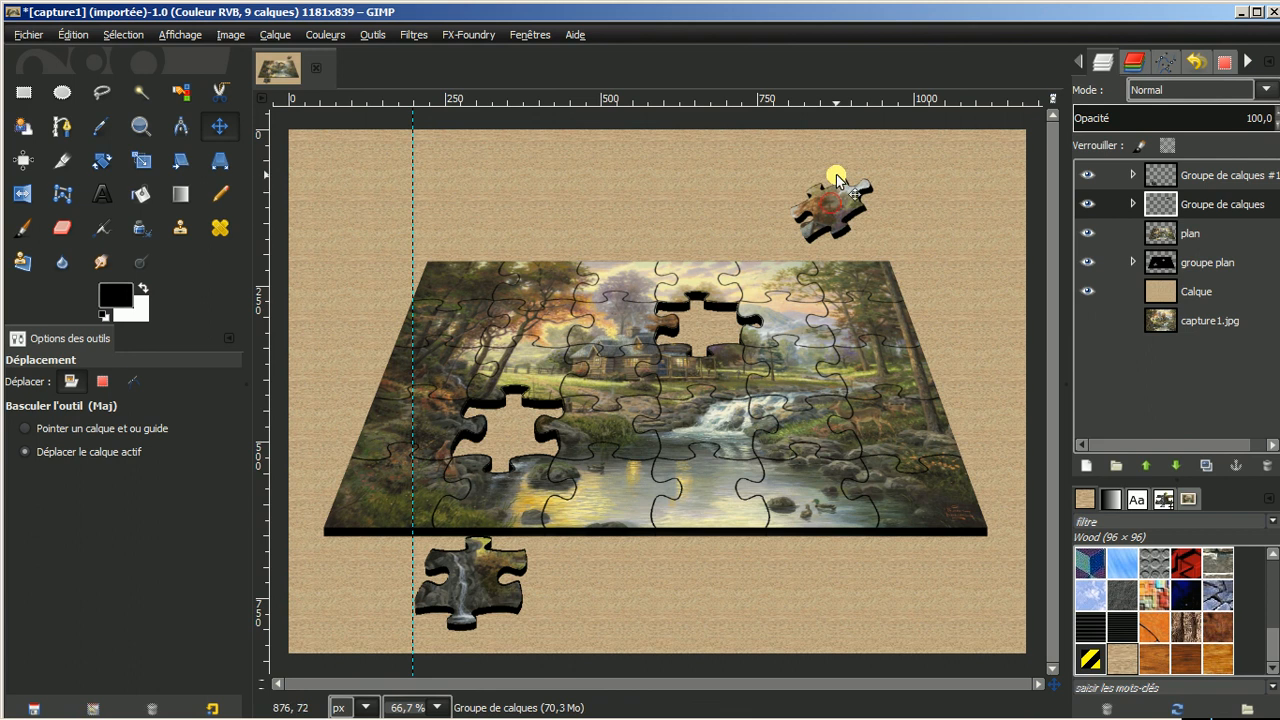
# Rotate Groupe de calques #1 by about 59.25° and move its waterfall piece onto the wood just below the board
pyautogui.click(1222, 177)
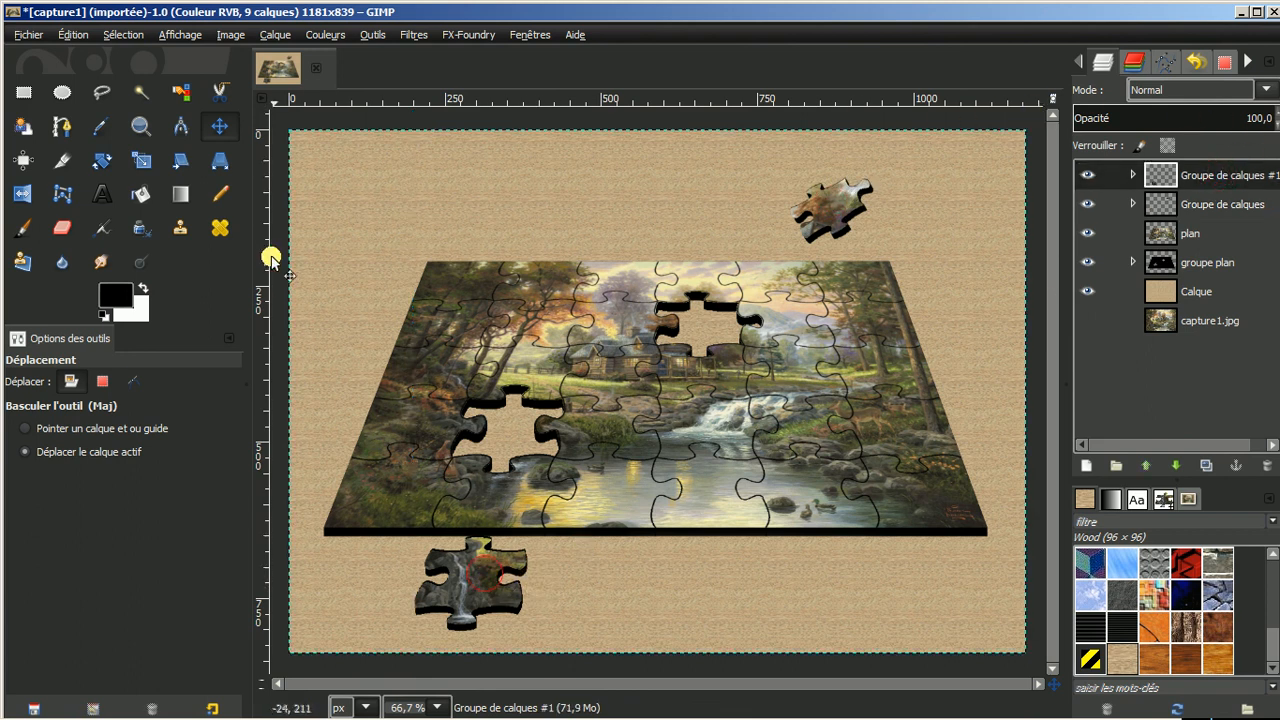
pyautogui.click(102, 160)
pyautogui.moveTo(443, 560); pyautogui.dragTo(342, 257)
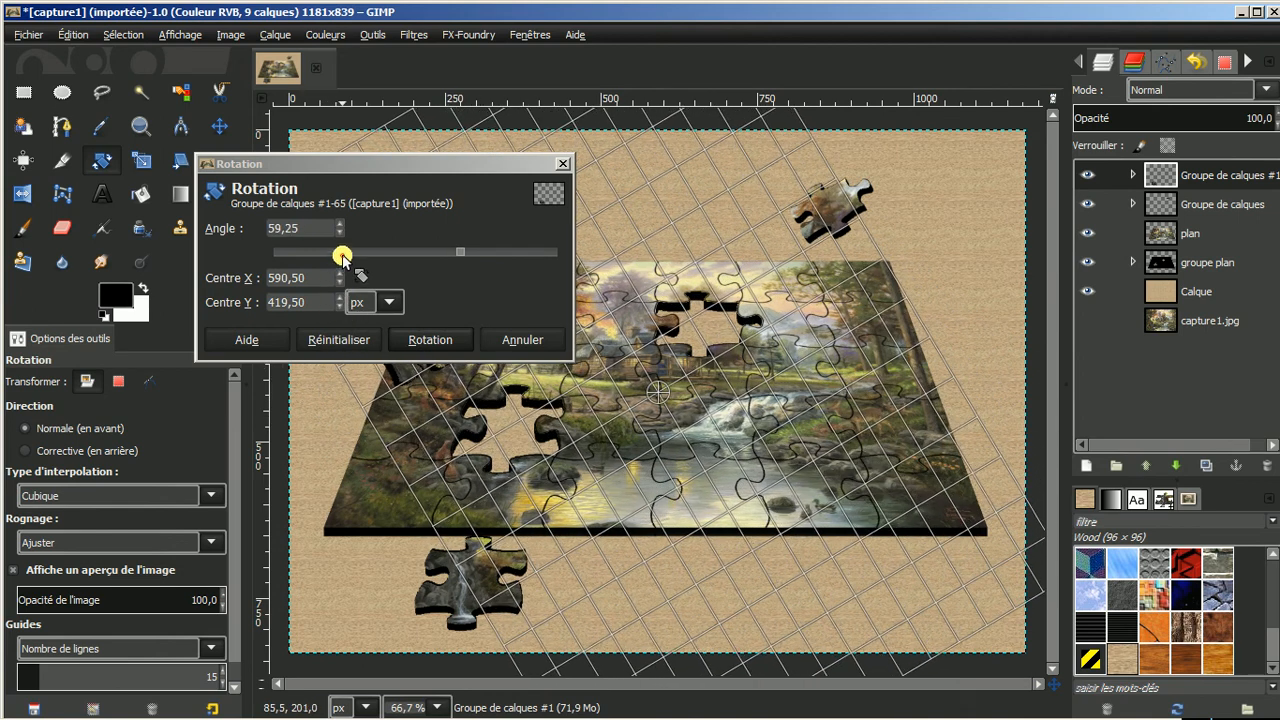
pyautogui.click(428, 337)
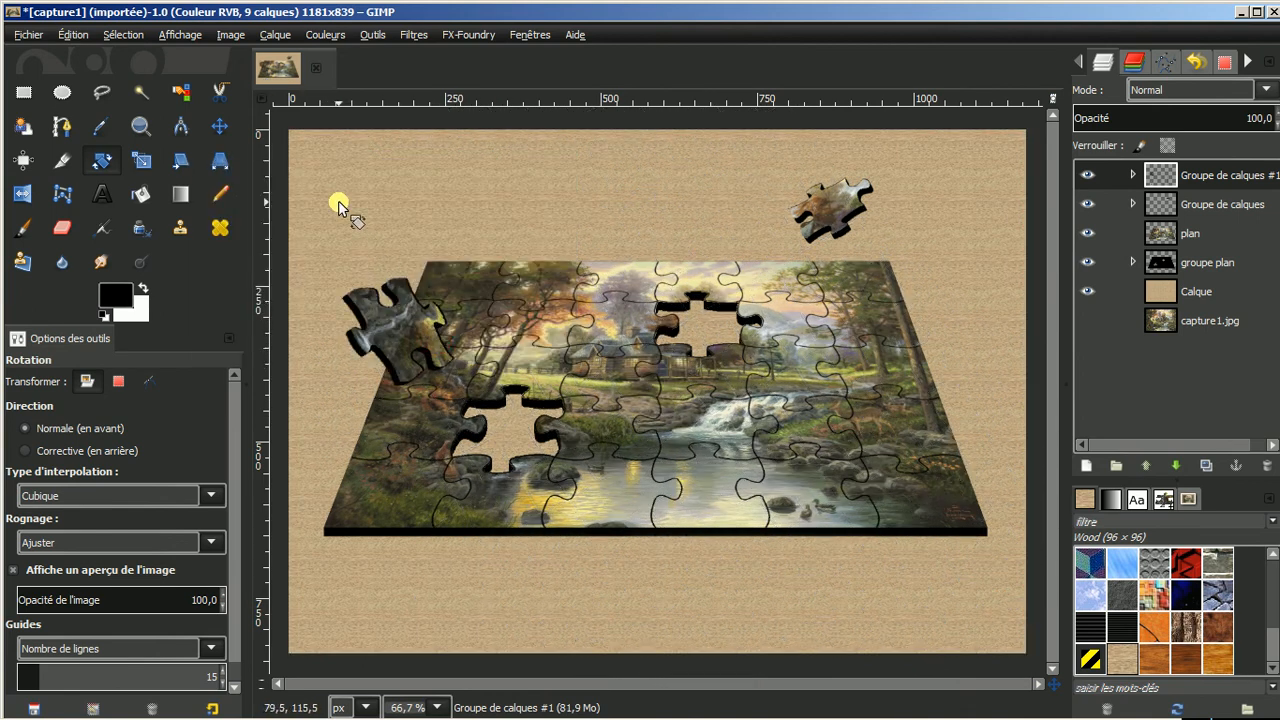
pyautogui.press('m')
pyautogui.moveTo(384, 299); pyautogui.dragTo(519, 566)
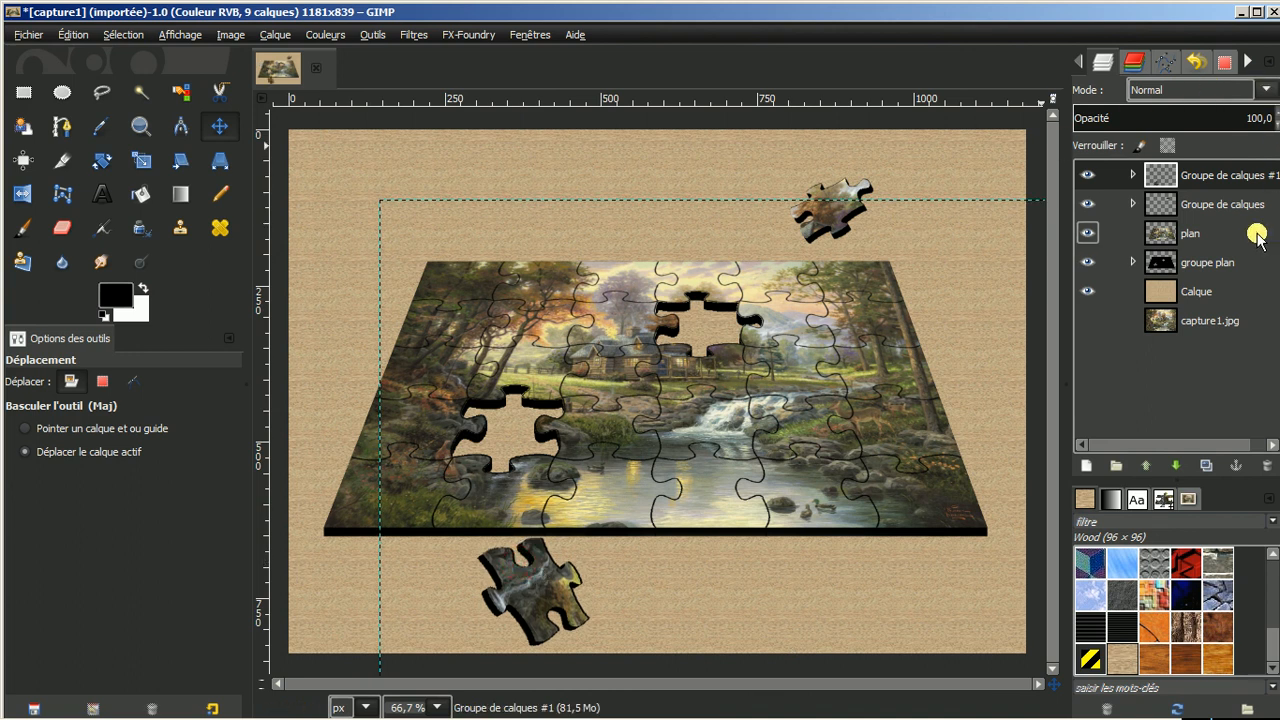
pyautogui.click(1208, 293)
pyautogui.click(1212, 291)
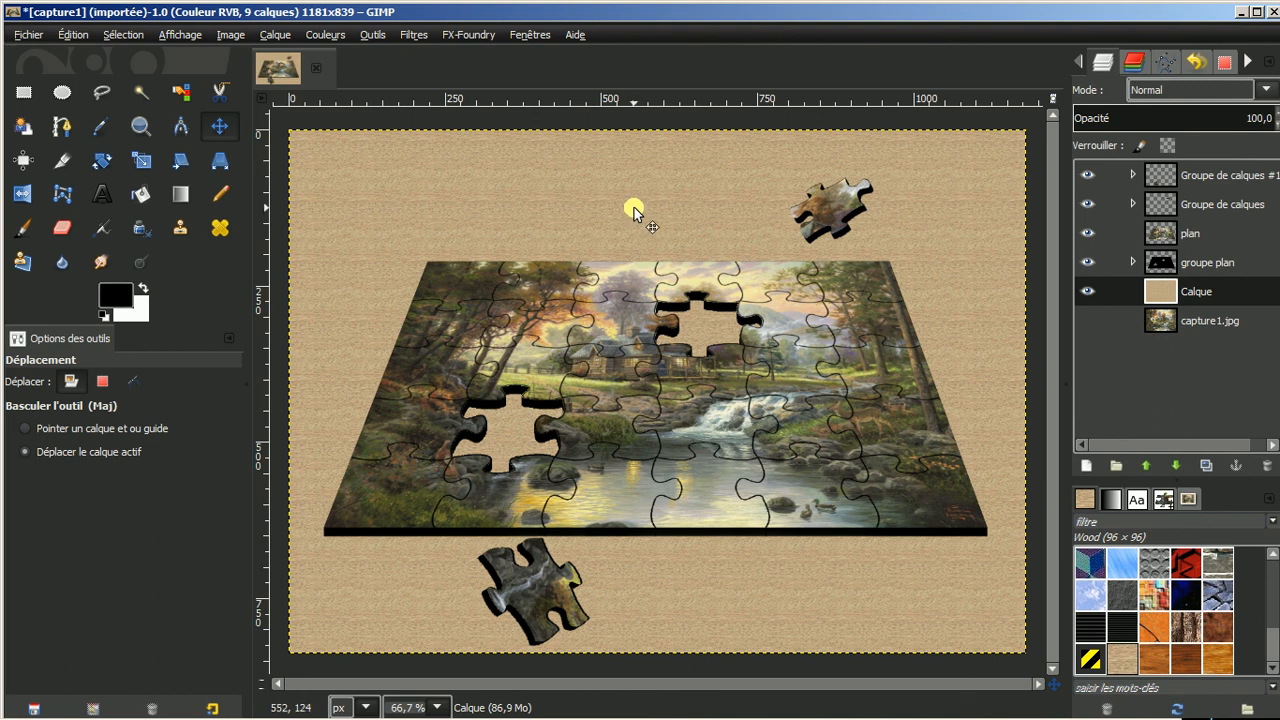
pyautogui.moveTo(226, 710)
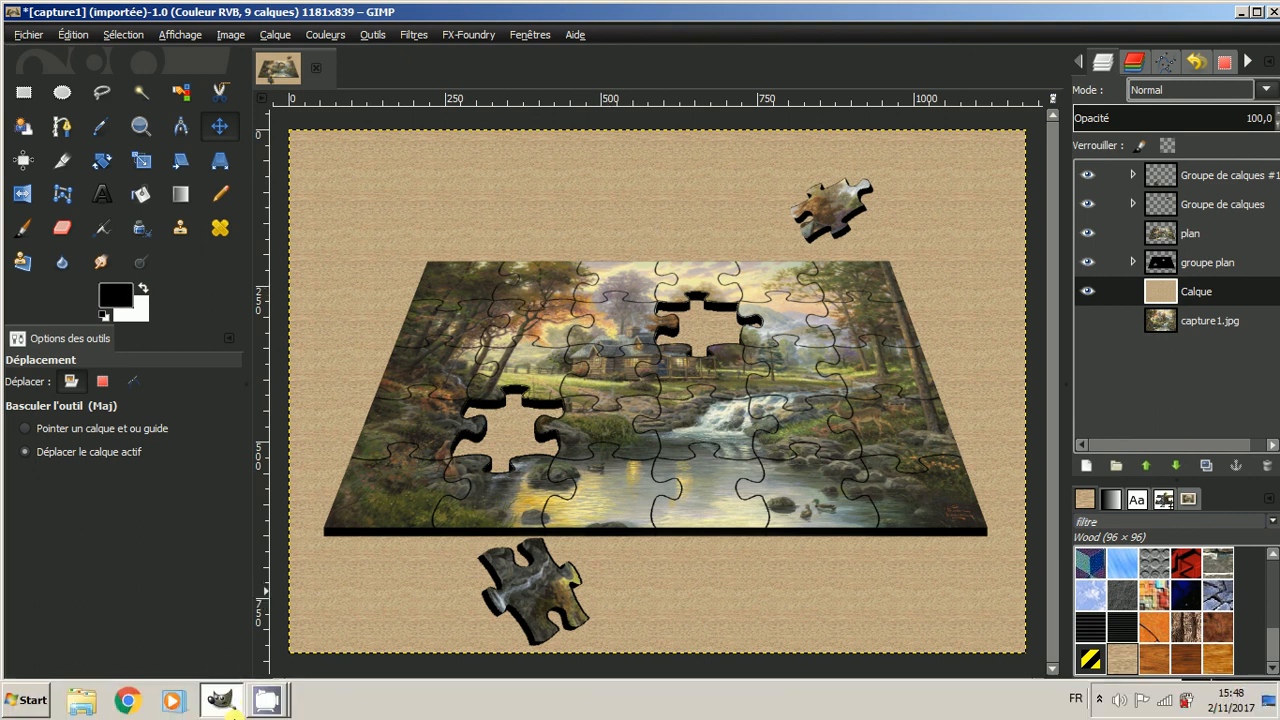
pyautogui.click(266, 700)
pyautogui.click(252, 633)
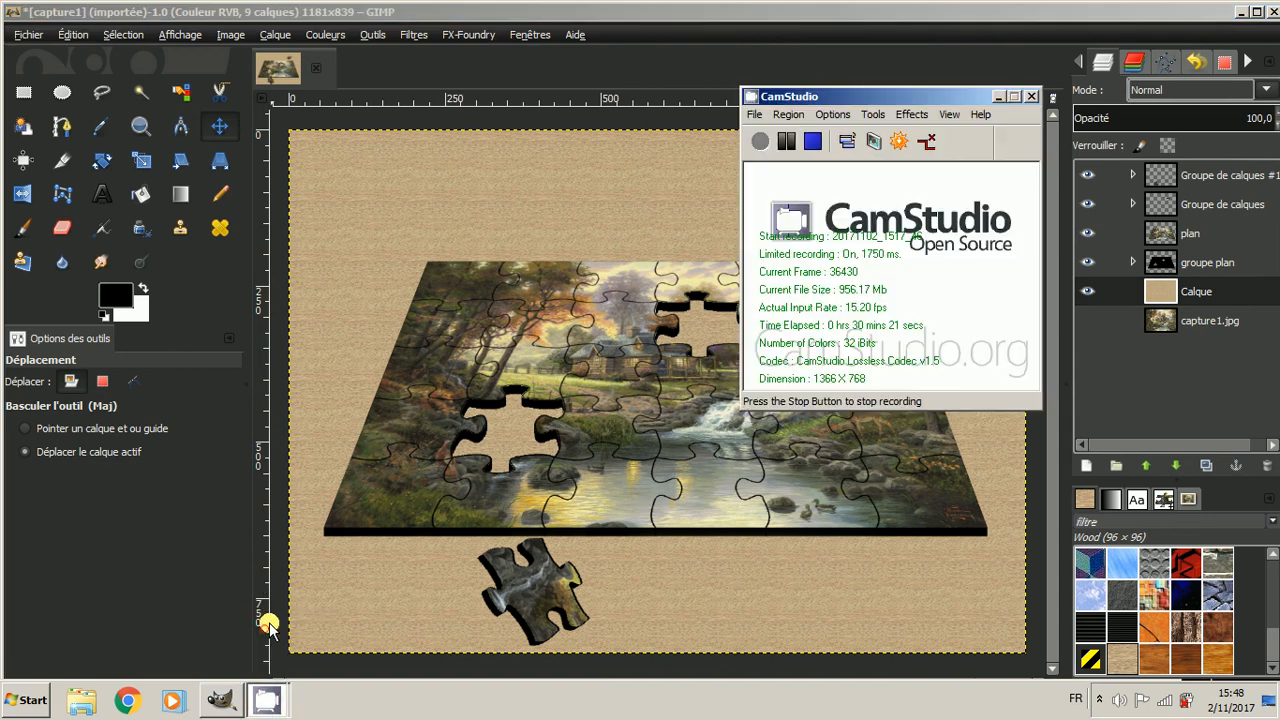